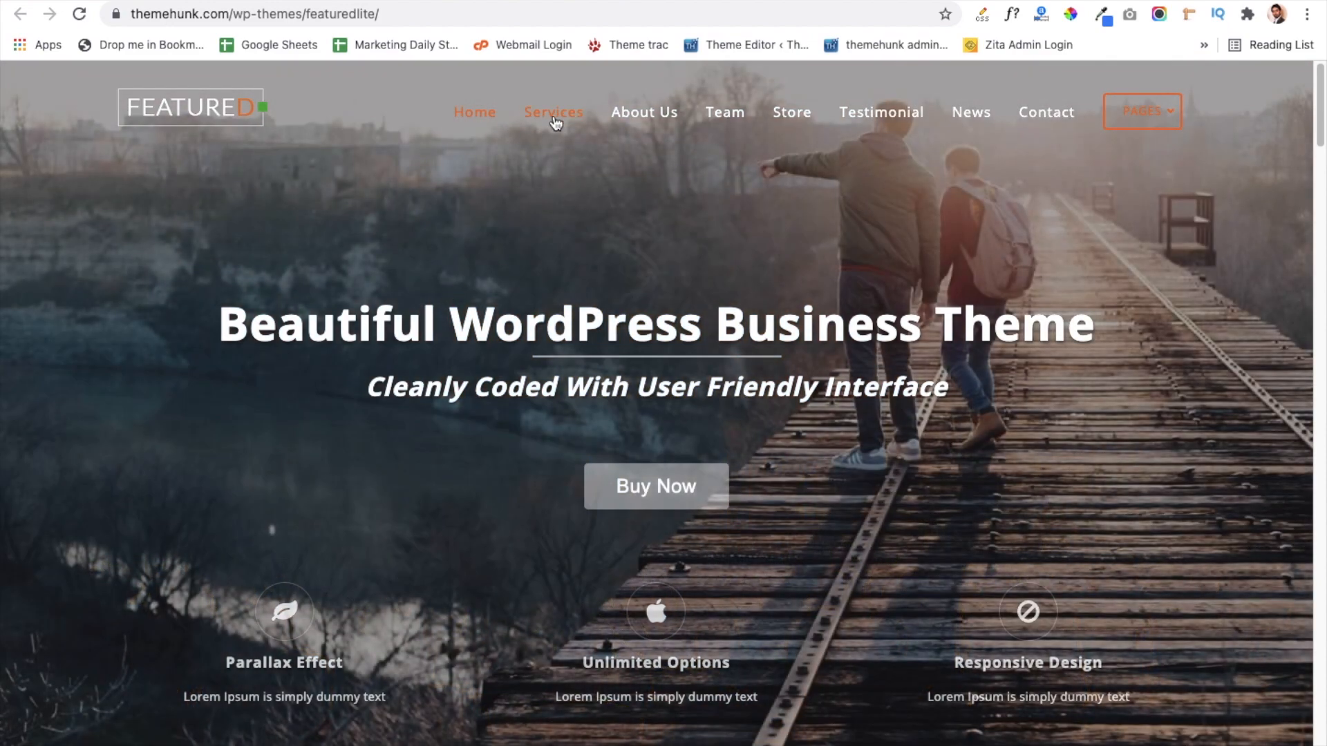
- View the Services and About Us sections of the Featuredlite demo site, and return to the start of the homepage
click(553, 114)
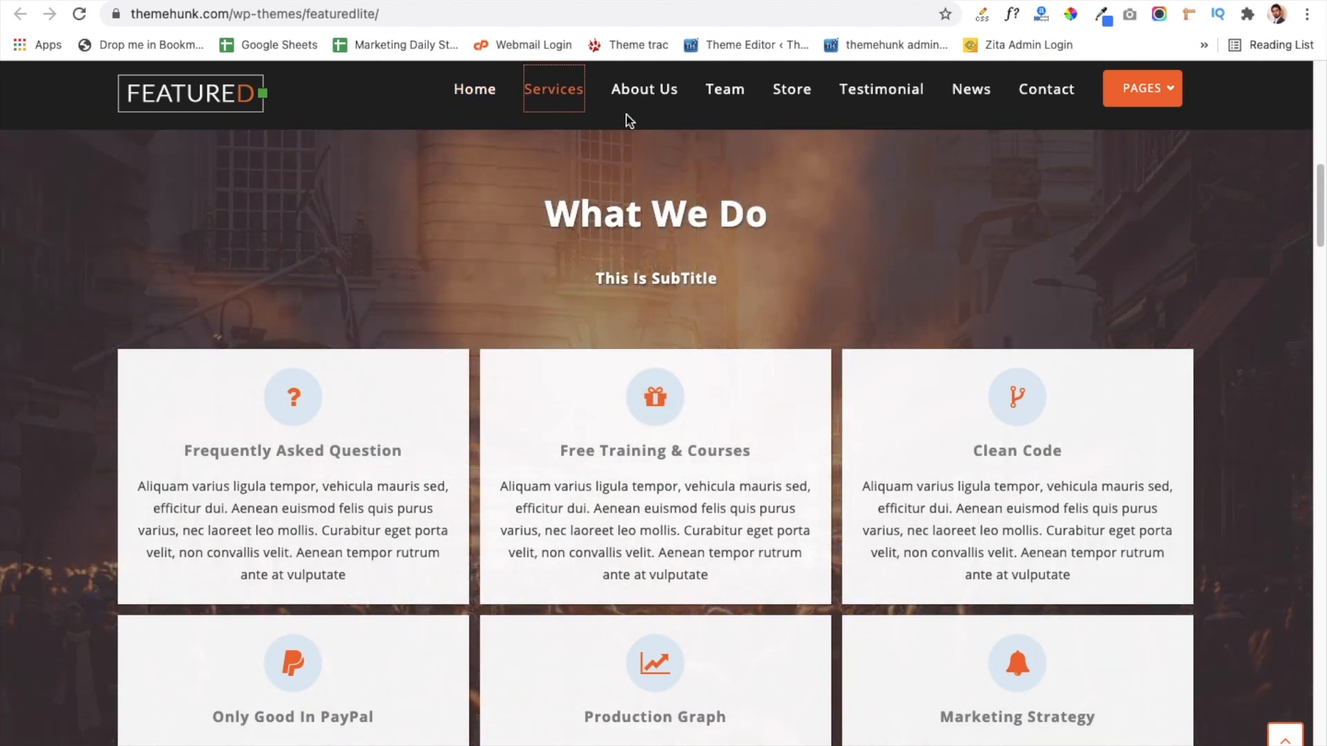
click(634, 104)
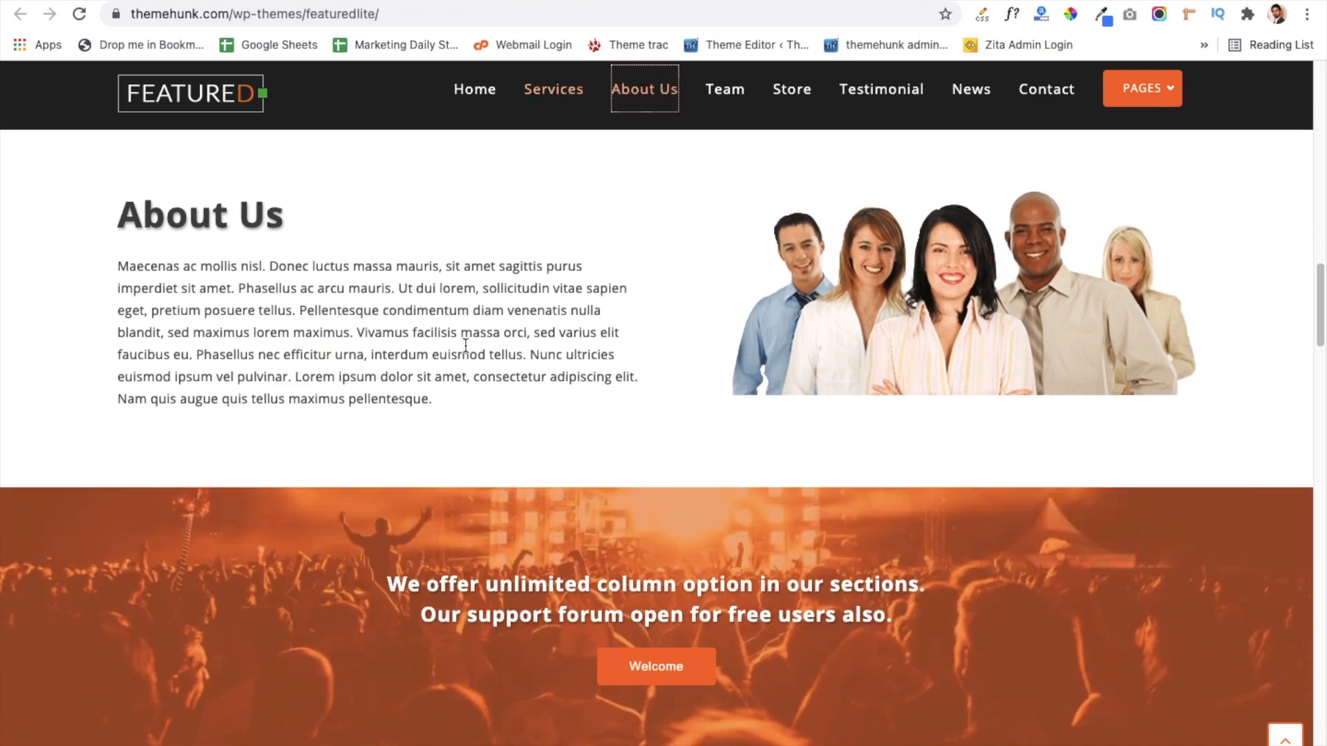
scroll(466, 346, up, 5)
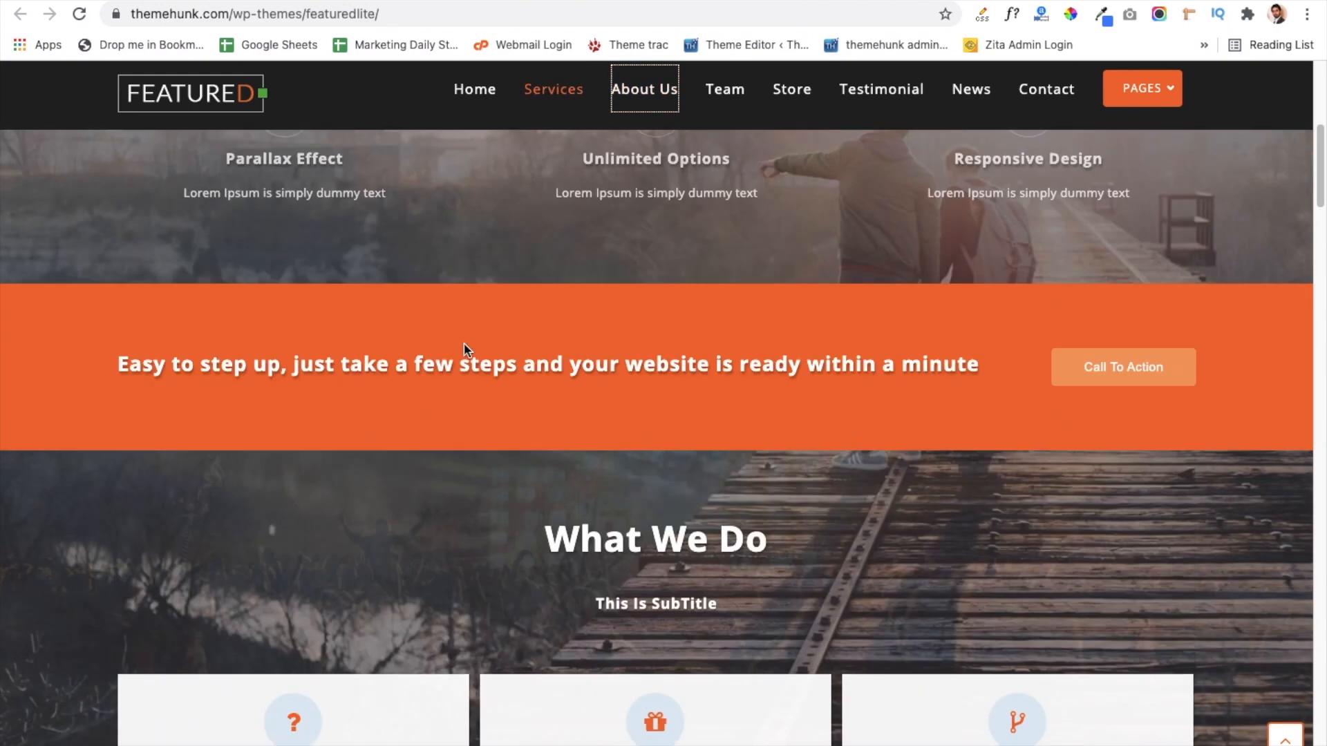
scroll(465, 349, up, 5)
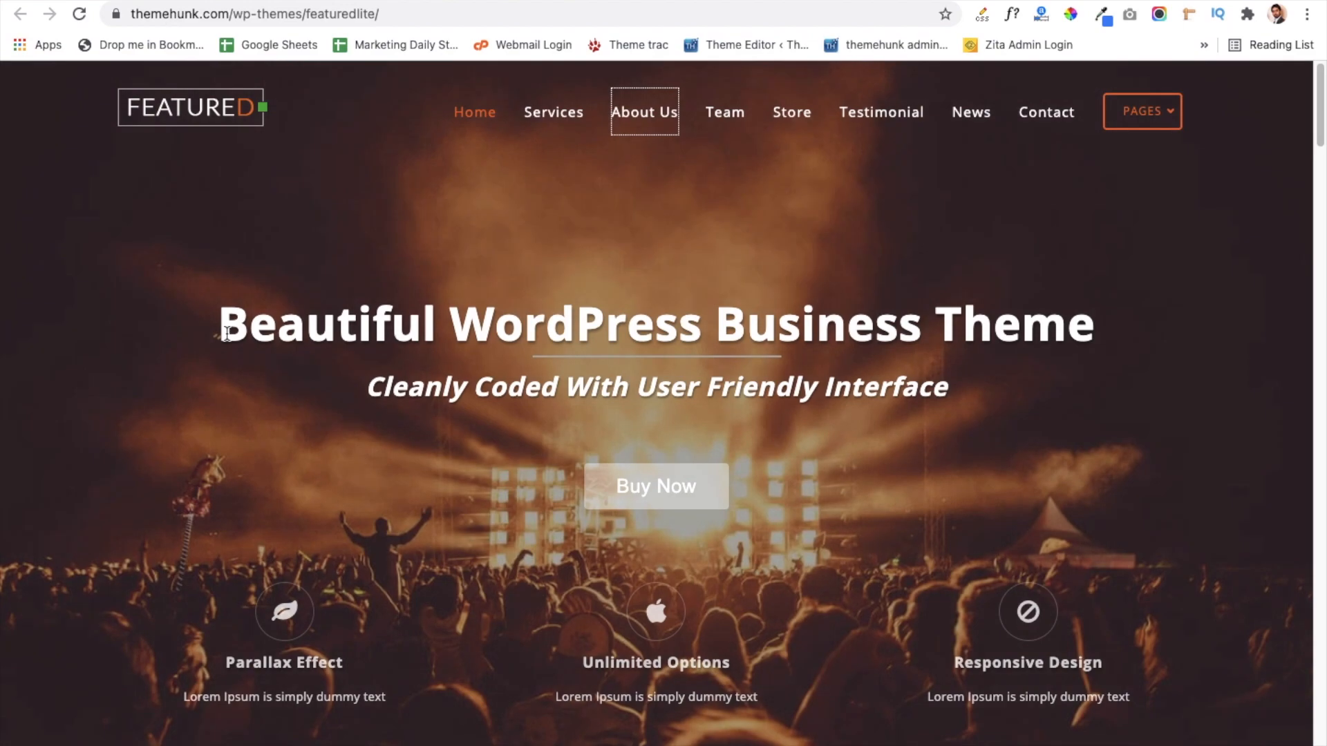
- Examine the demo homepage's hero heading, call-to-action ribbon, What We Do services, About Us and Meet our Team sections
drag(226, 333, 733, 387)
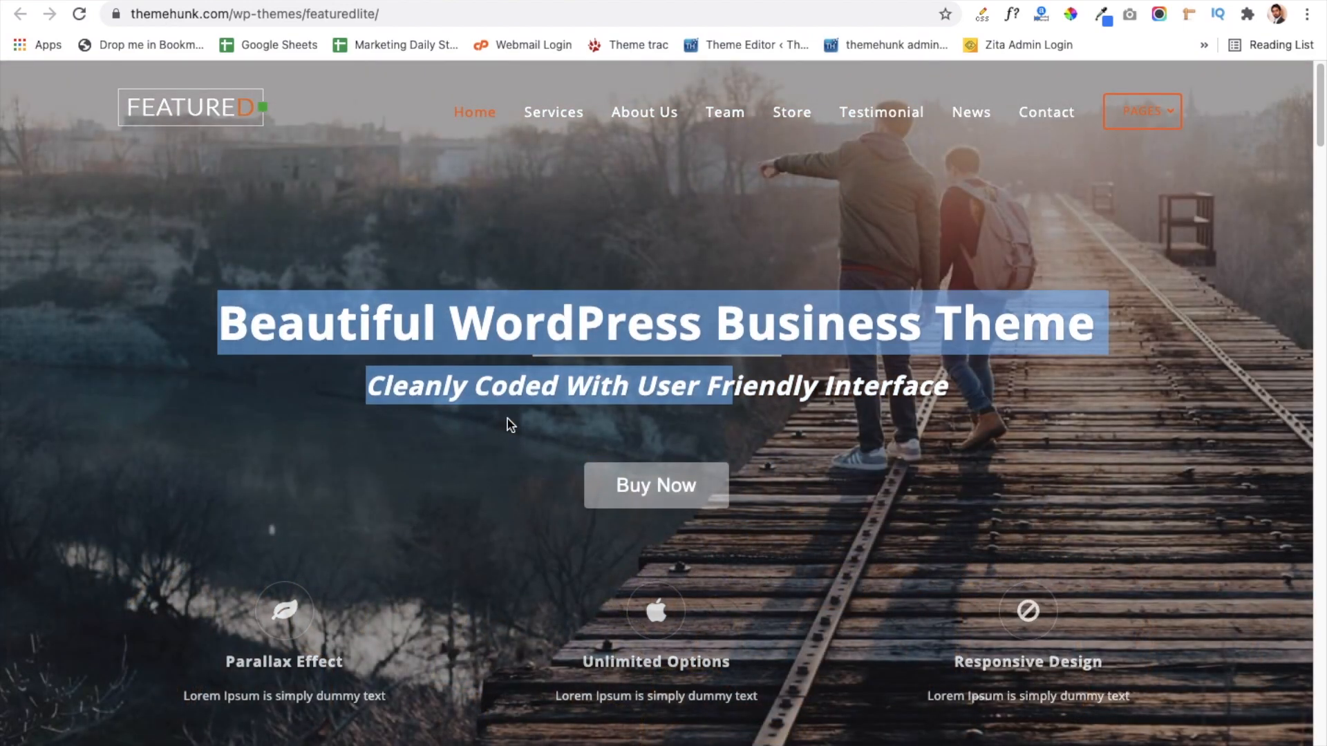
scroll(552, 407, down, 1)
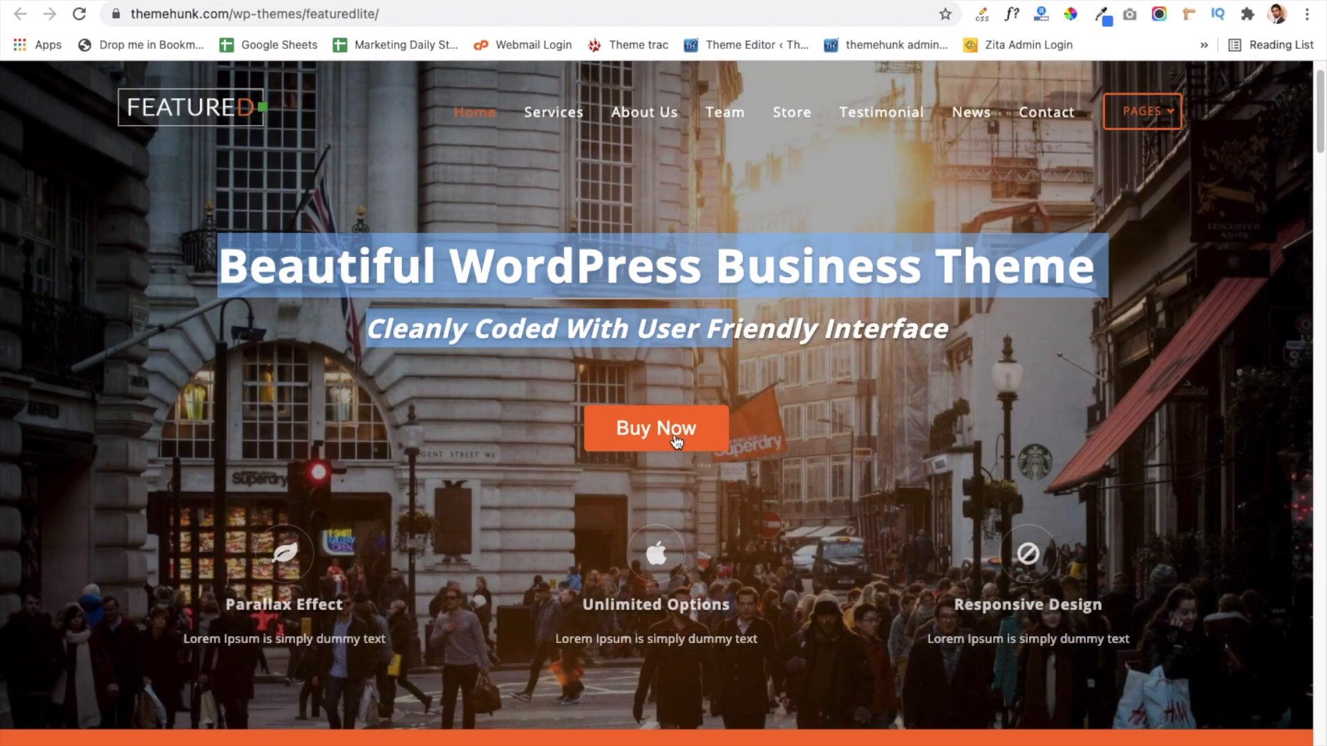
scroll(540, 468, down, 4)
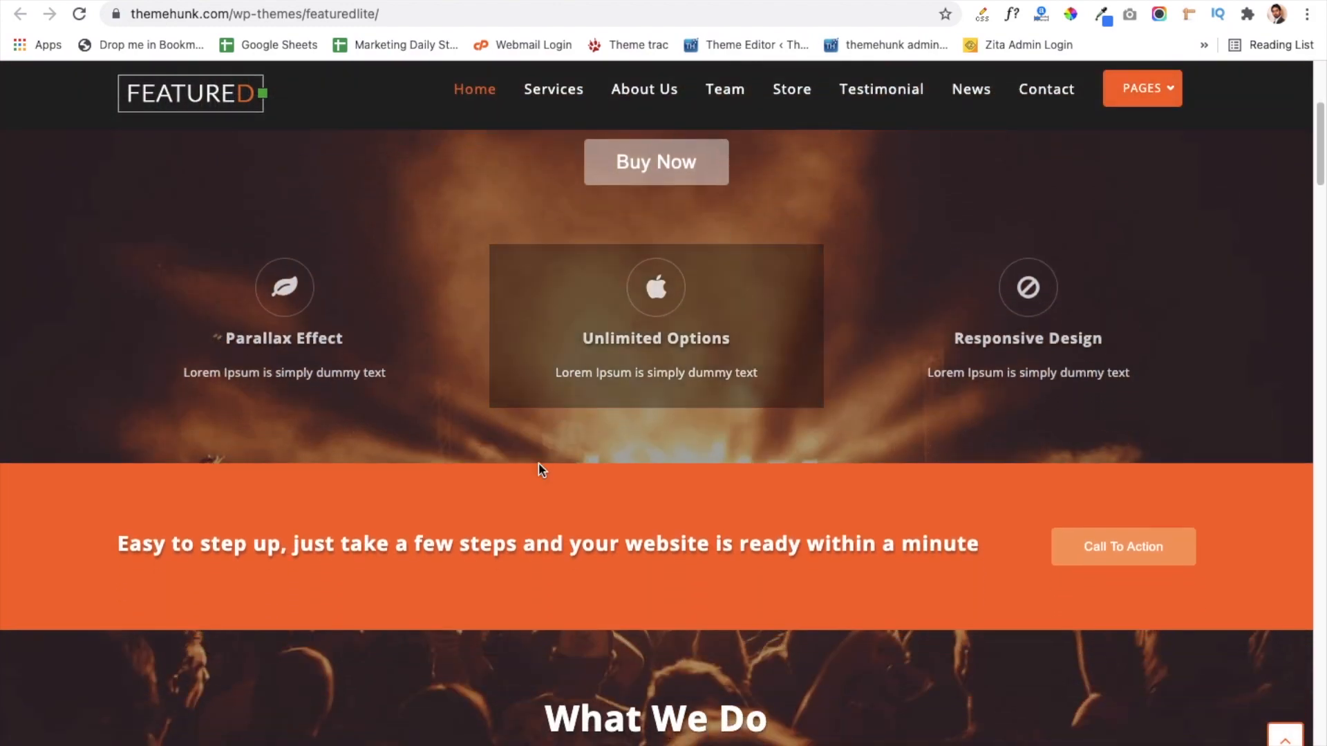
scroll(541, 470, down, 1)
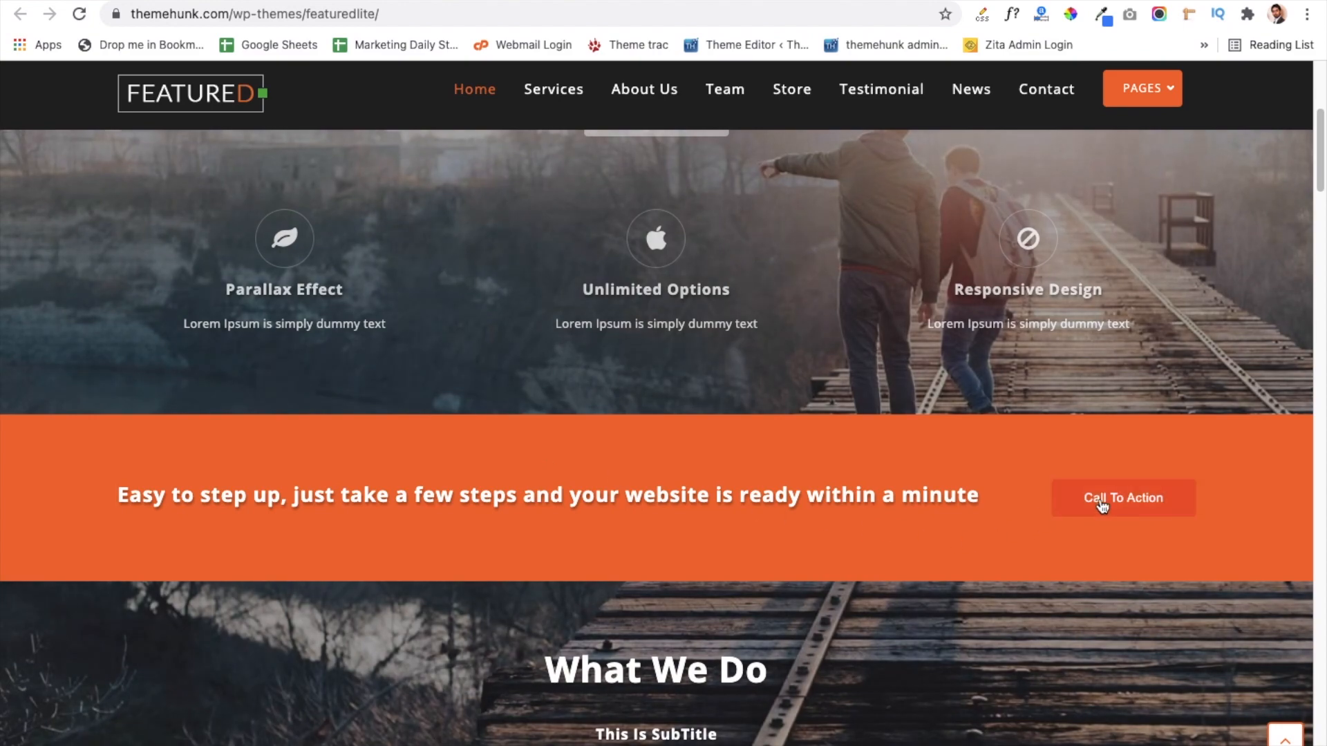
scroll(412, 549, down, 5)
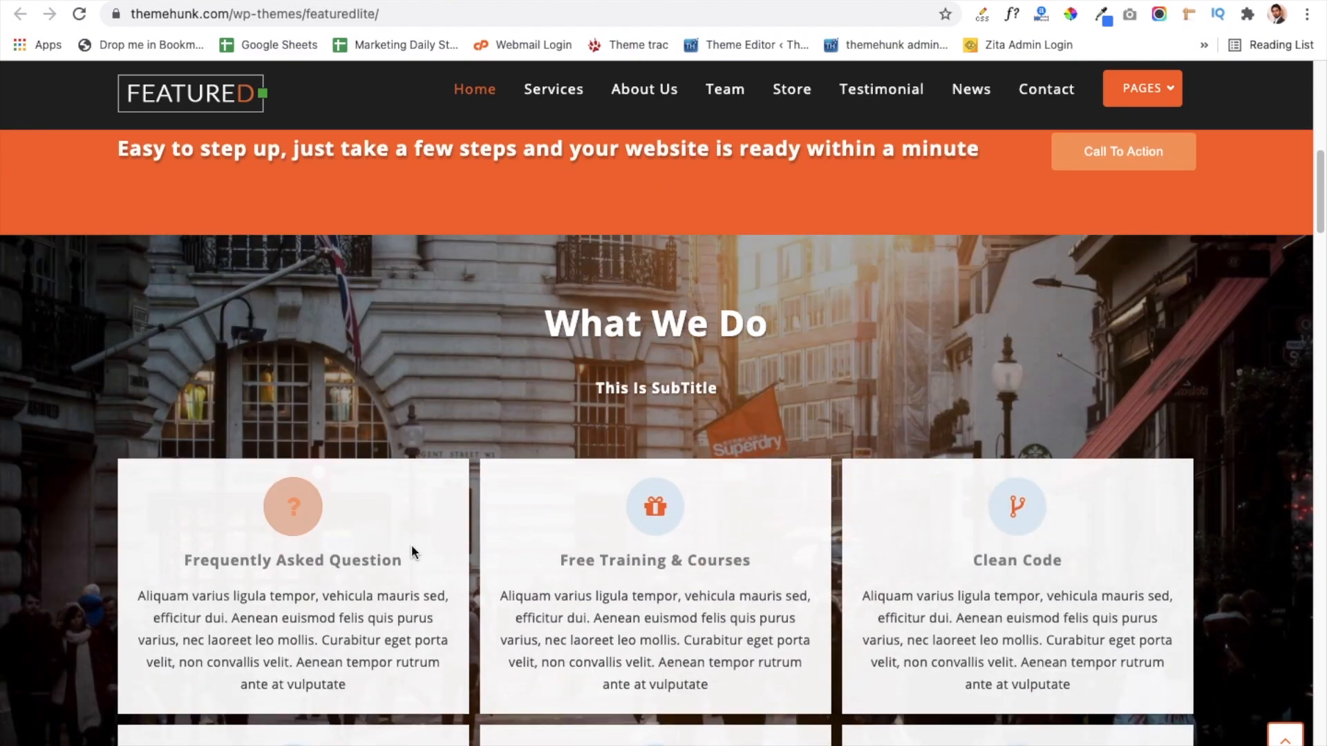
scroll(412, 552, down, 6)
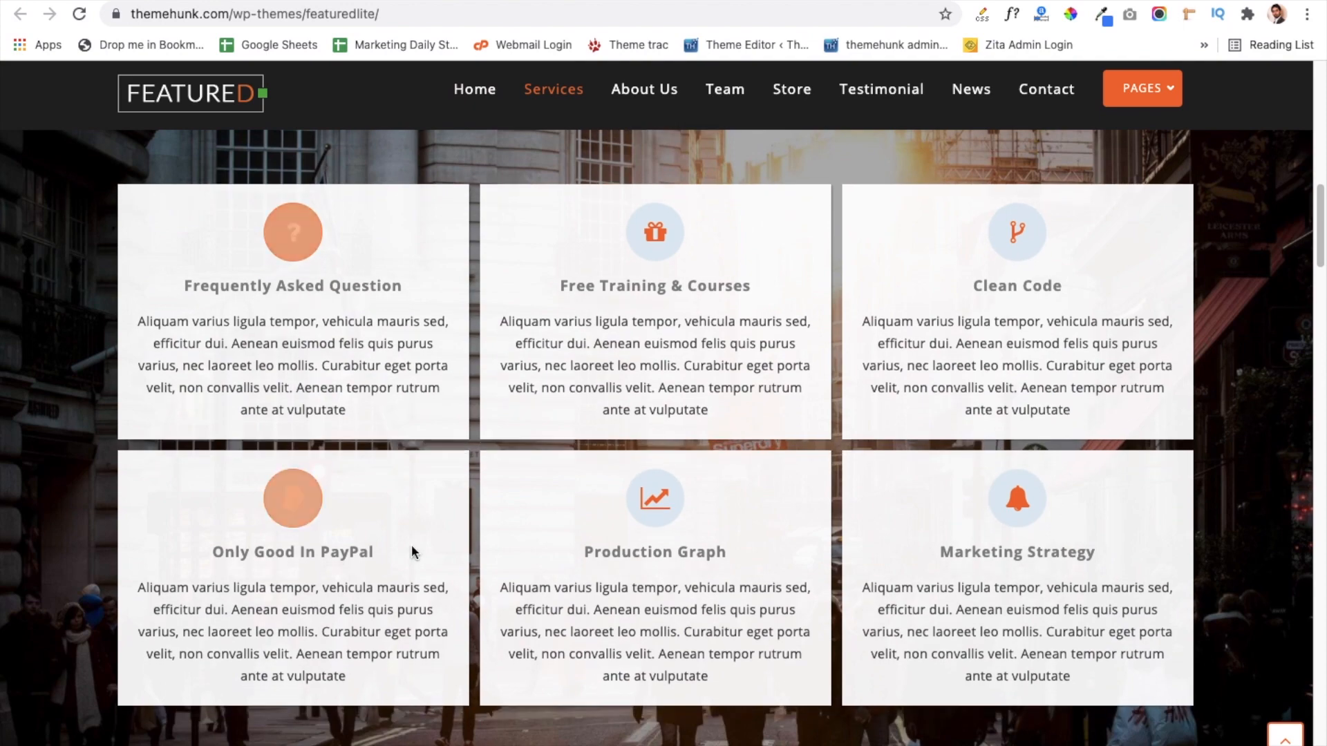
scroll(412, 546, down, 7)
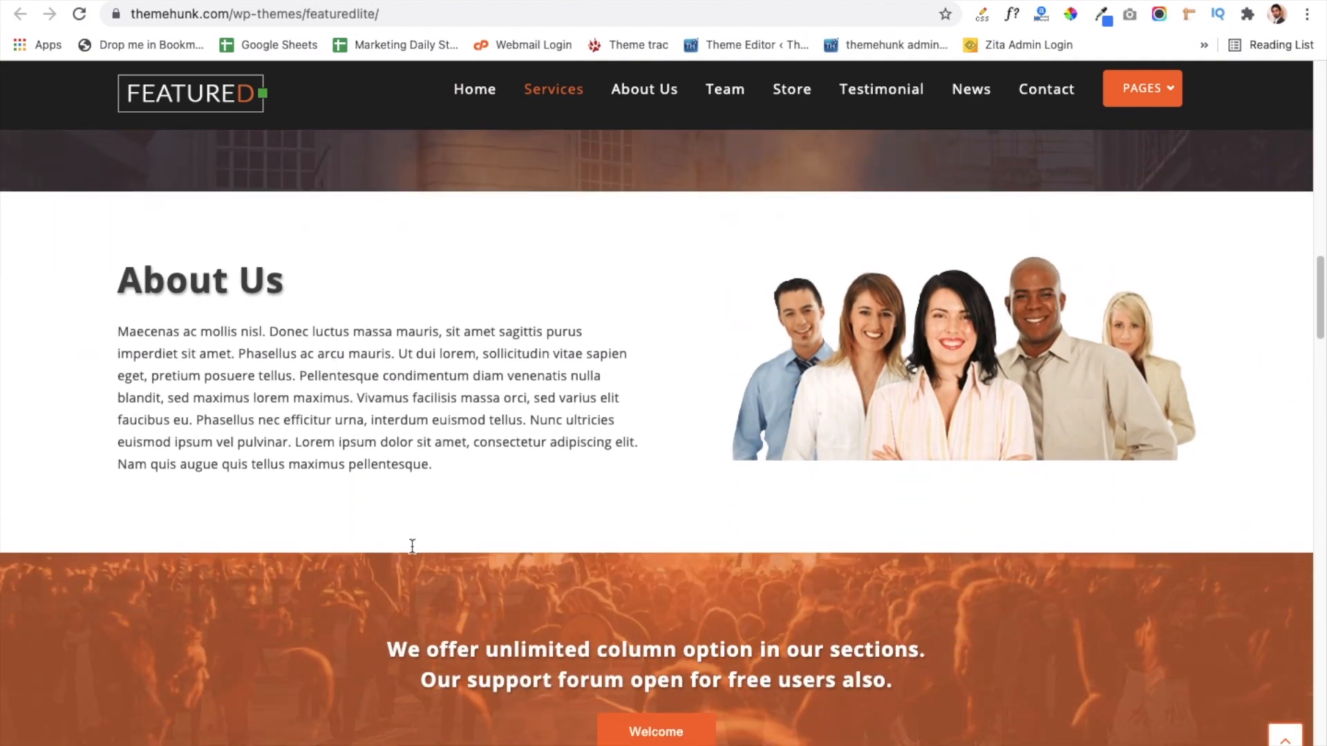
scroll(412, 550, down, 4)
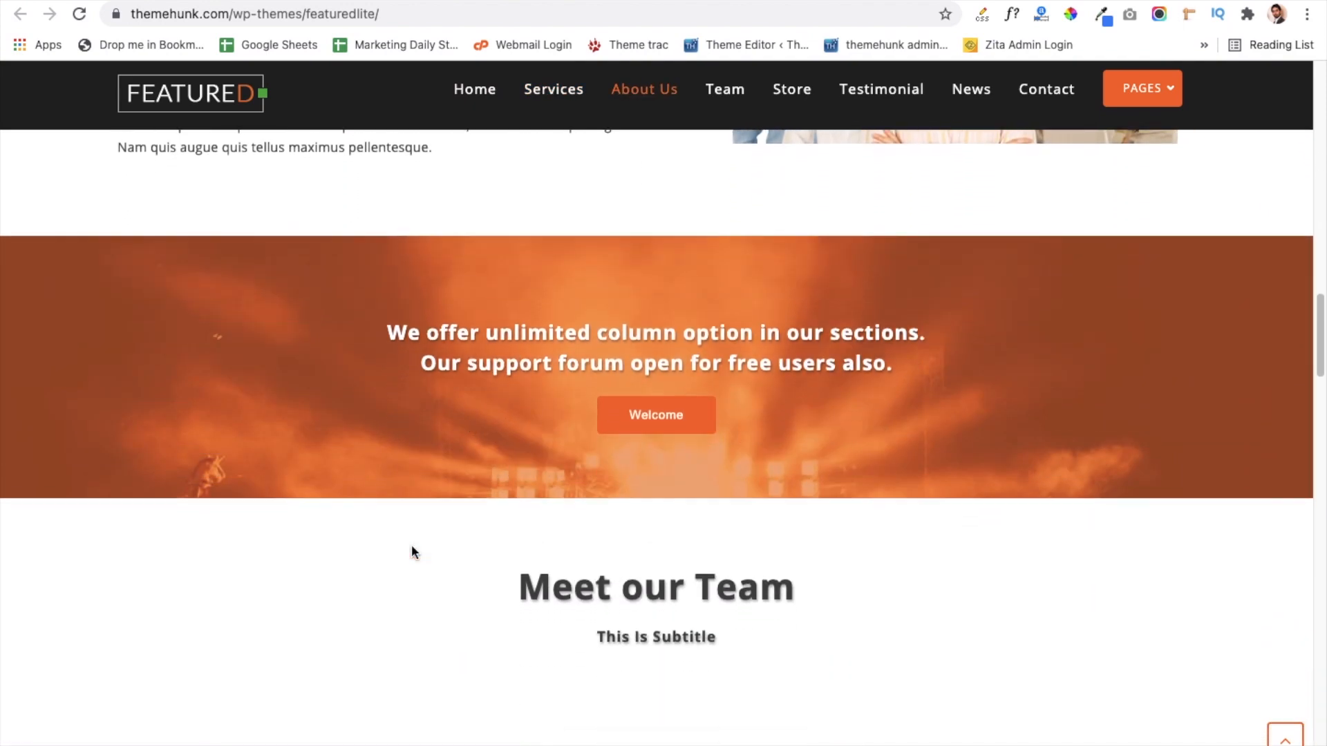
scroll(412, 551, down, 3)
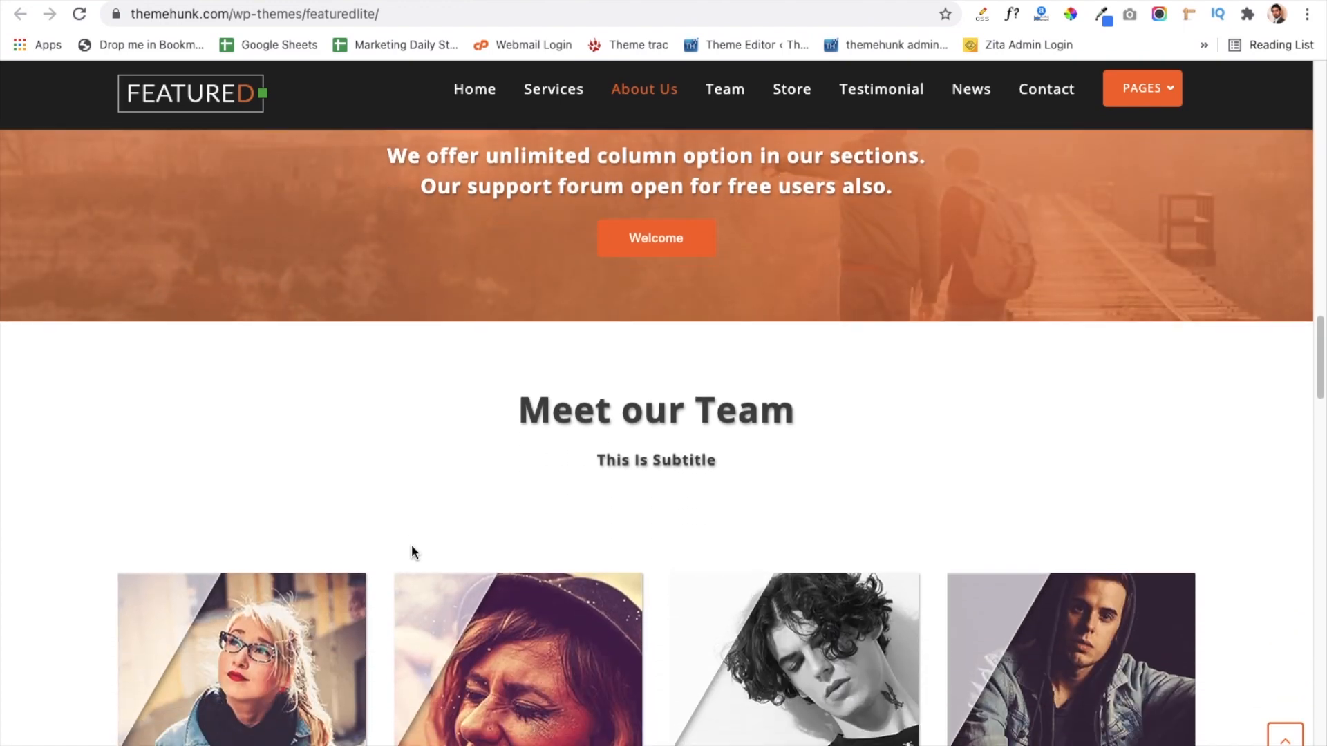
scroll(384, 534, down, 4)
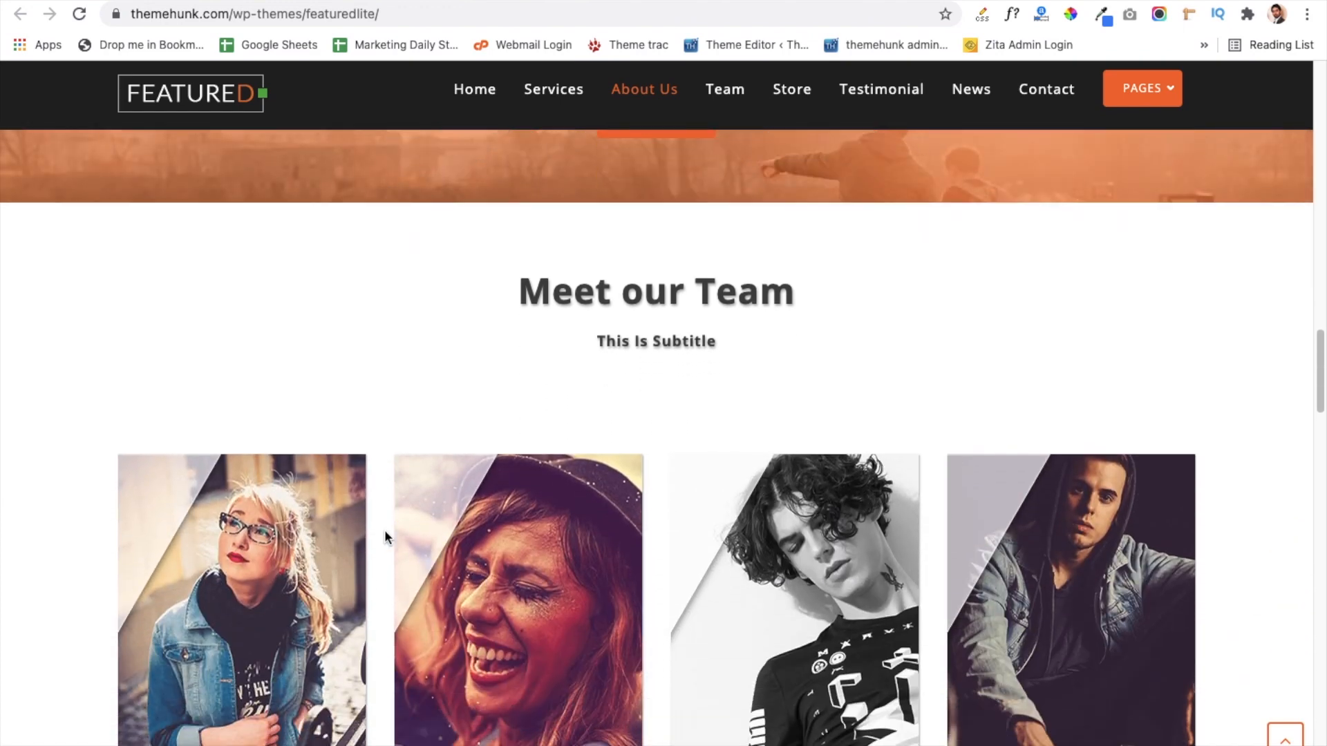
- Examine the demo homepage's Woo Store, Happy Customers, Latest News, Get In Touch and footer sections
scroll(384, 529, down, 10)
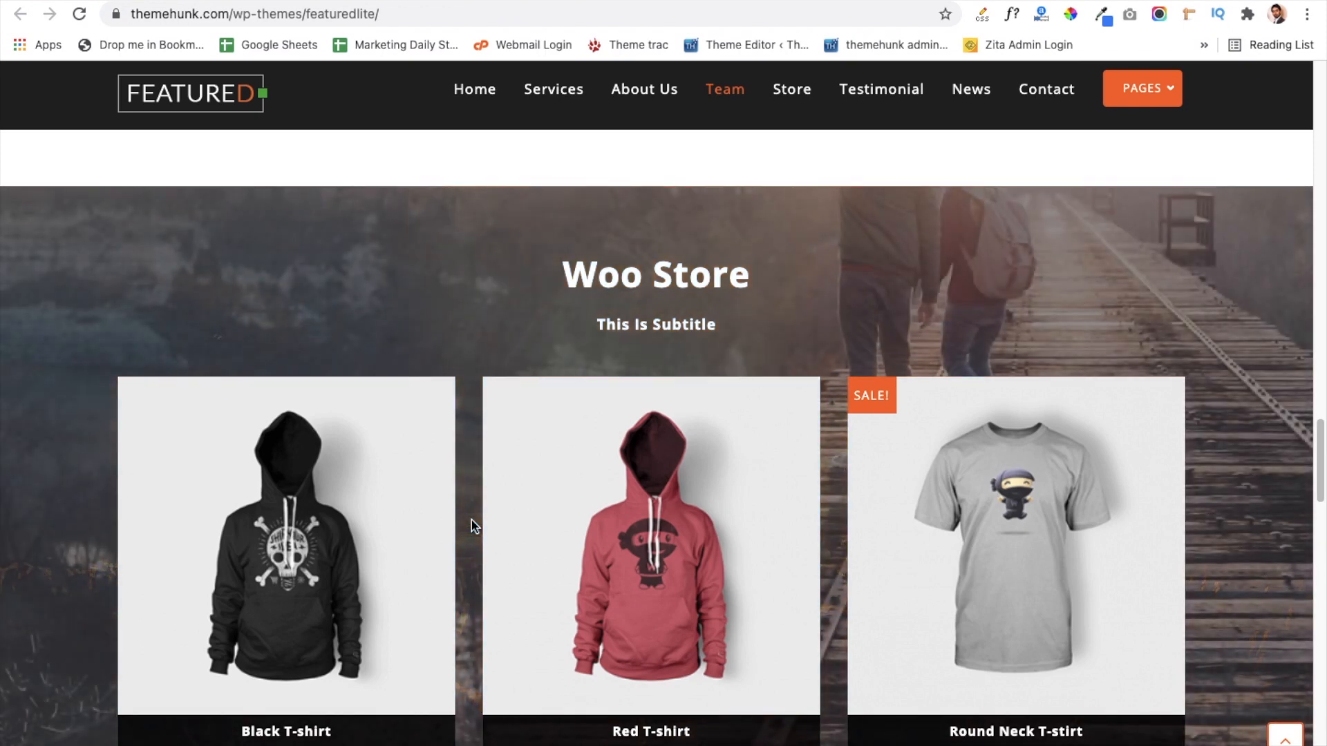
scroll(471, 519, down, 8)
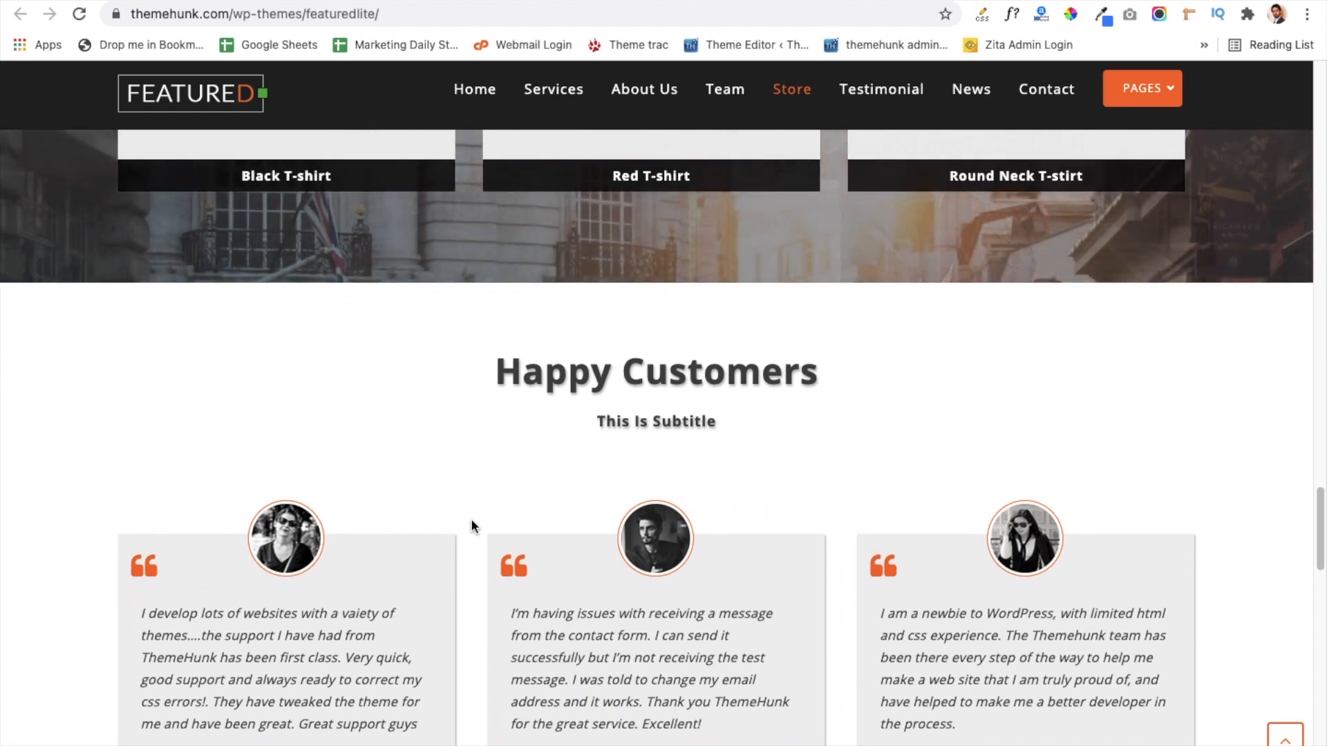
scroll(471, 520, down, 3)
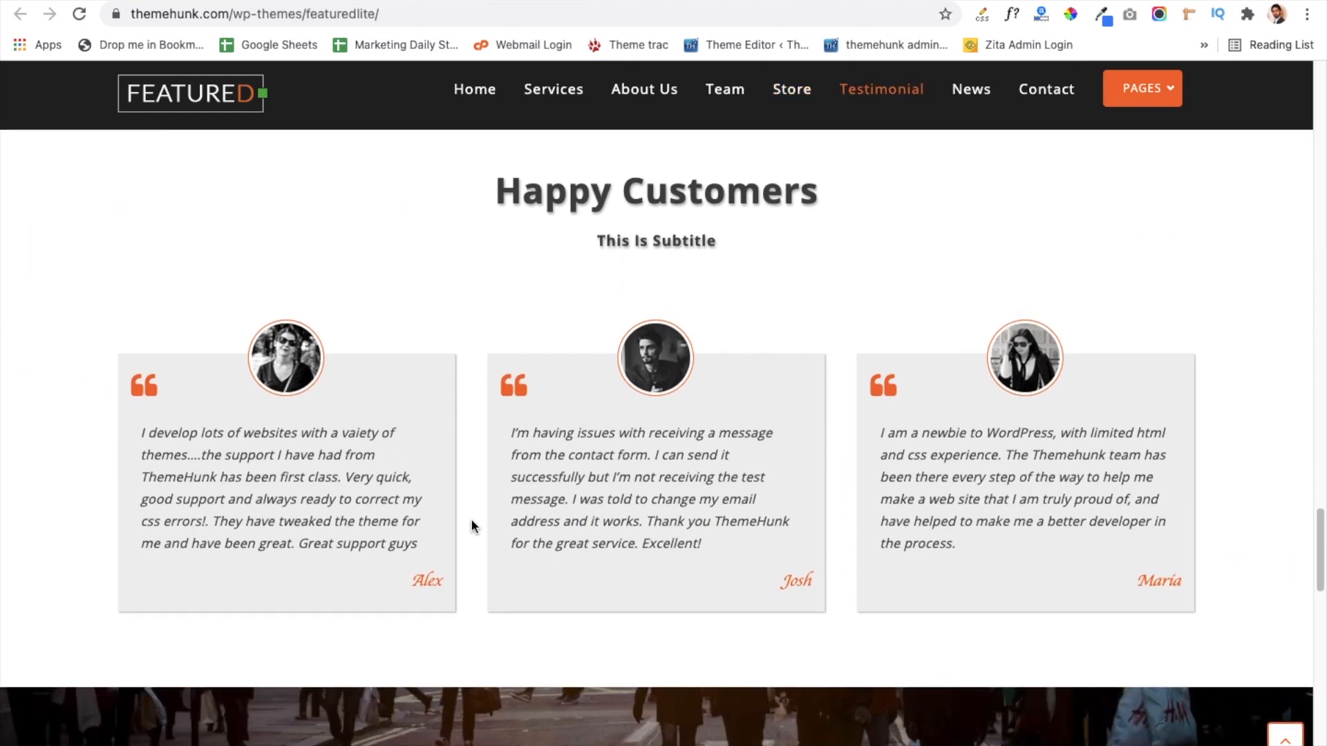
scroll(471, 519, down, 5)
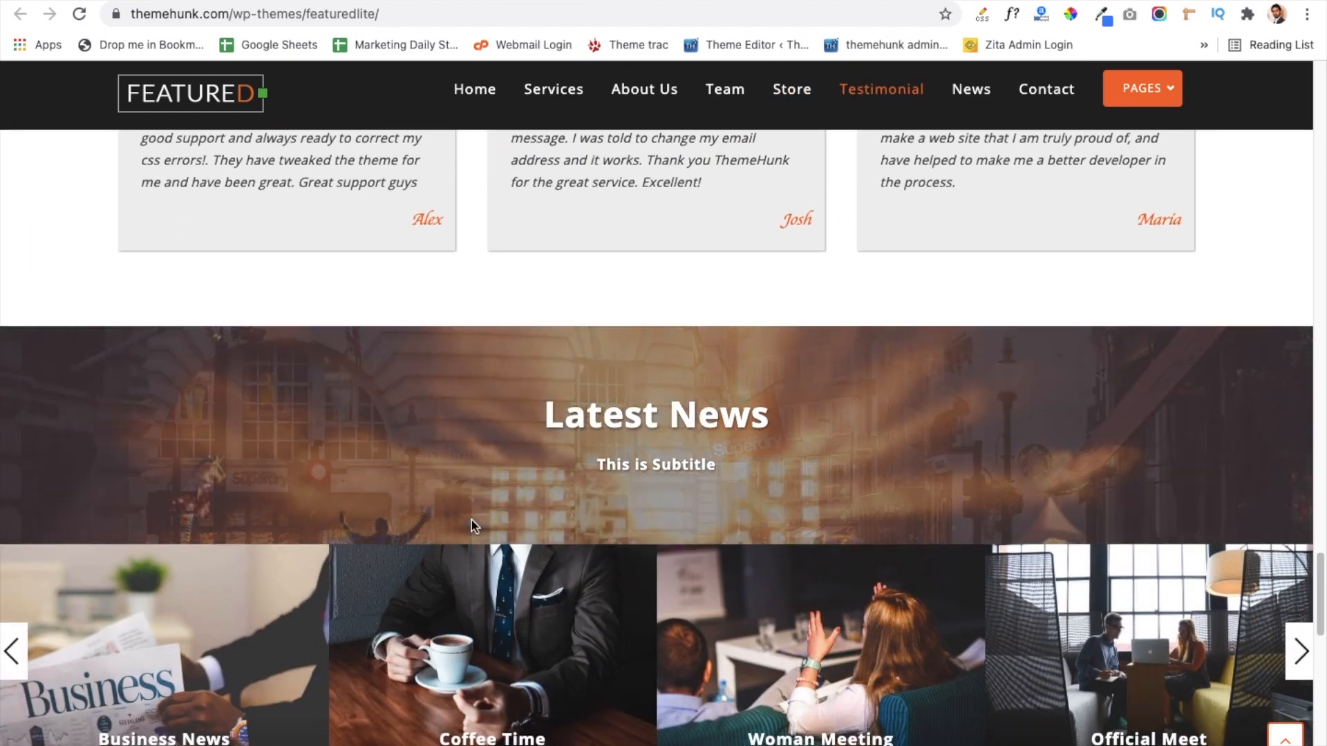
scroll(473, 526, down, 4)
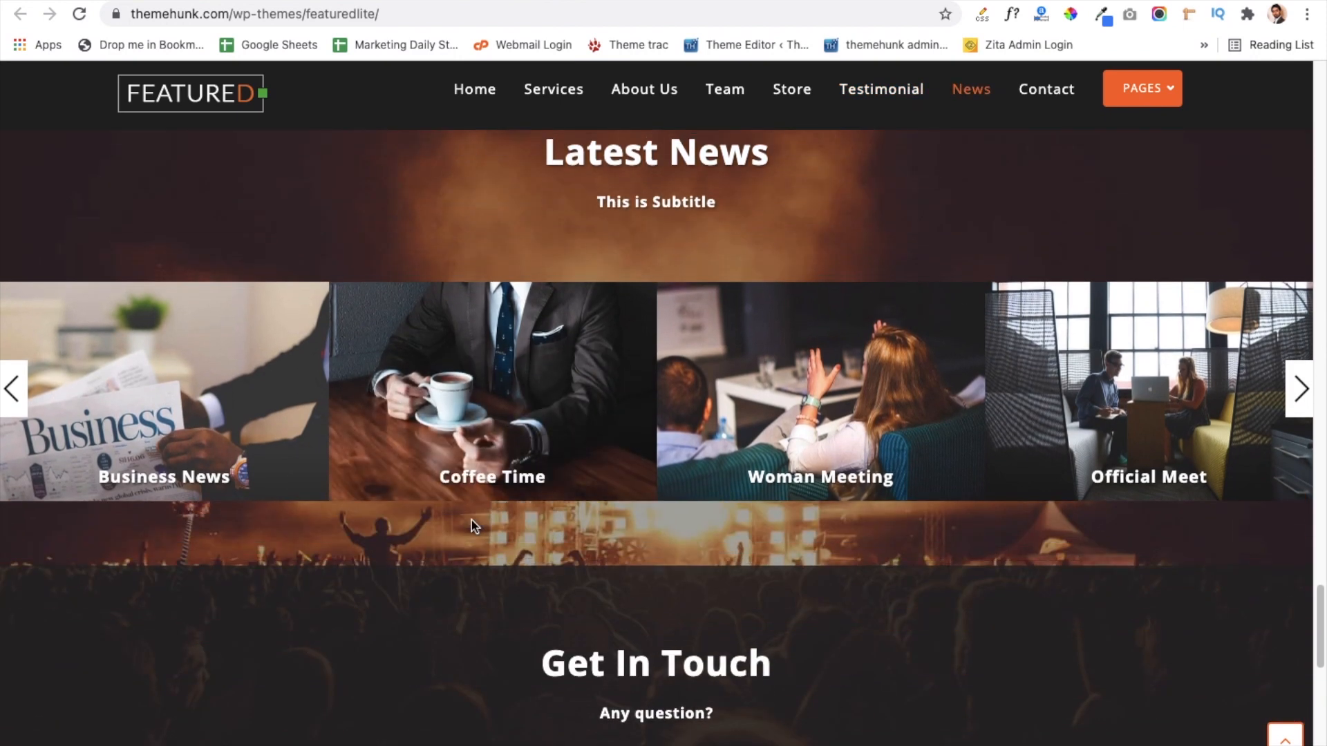
scroll(474, 525, up, 1)
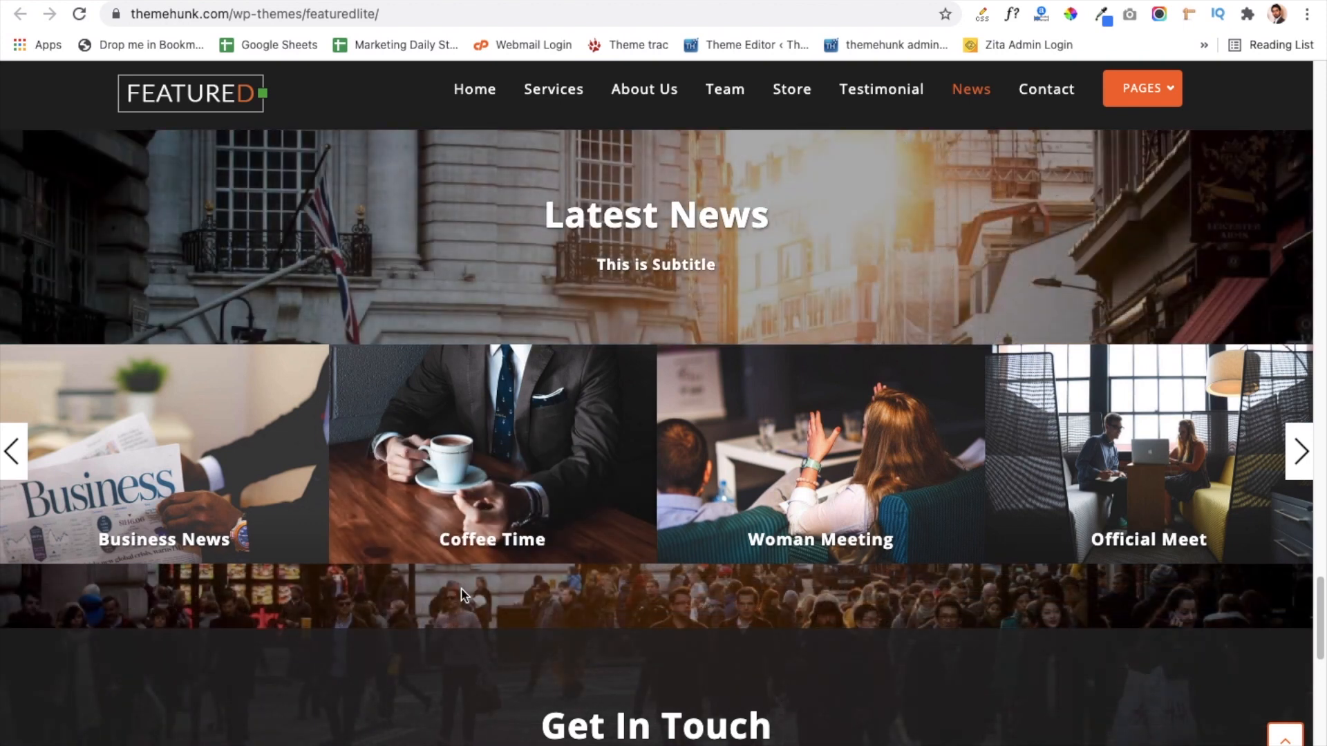
scroll(462, 594, down, 8)
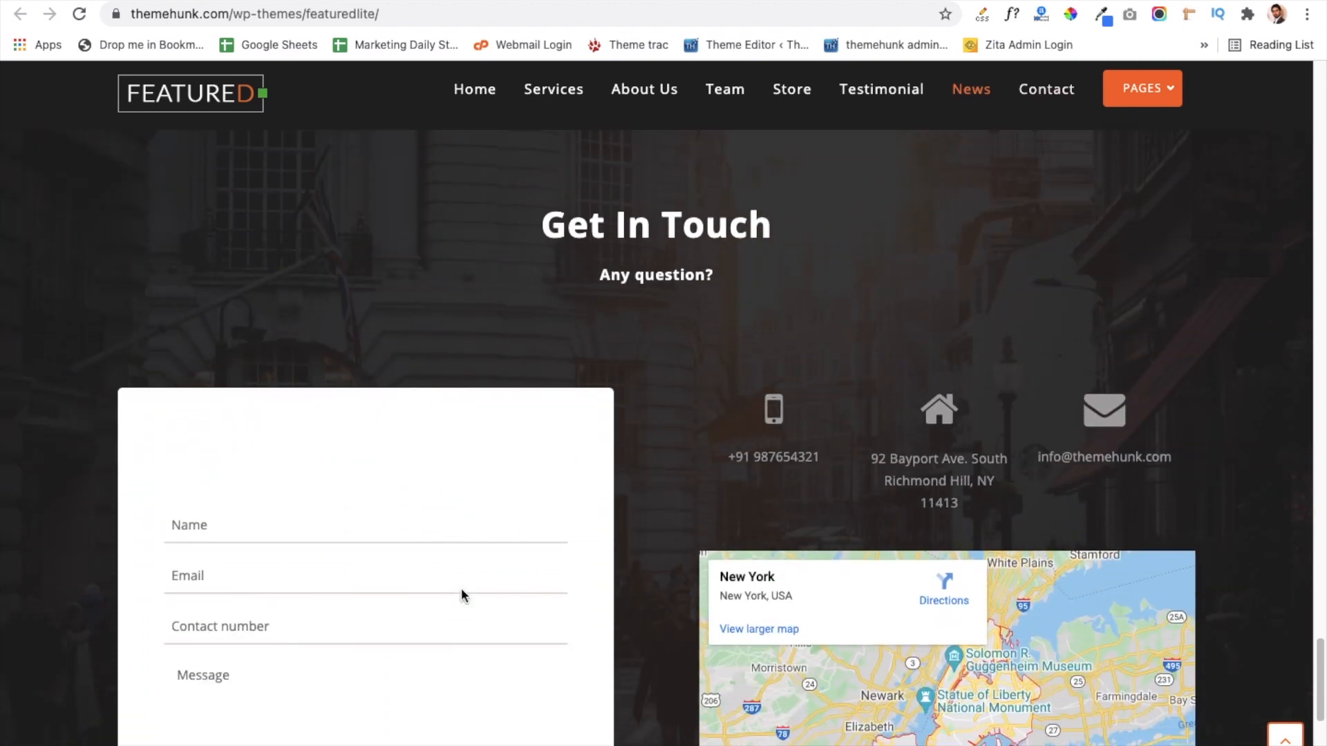
scroll(462, 588, down, 4)
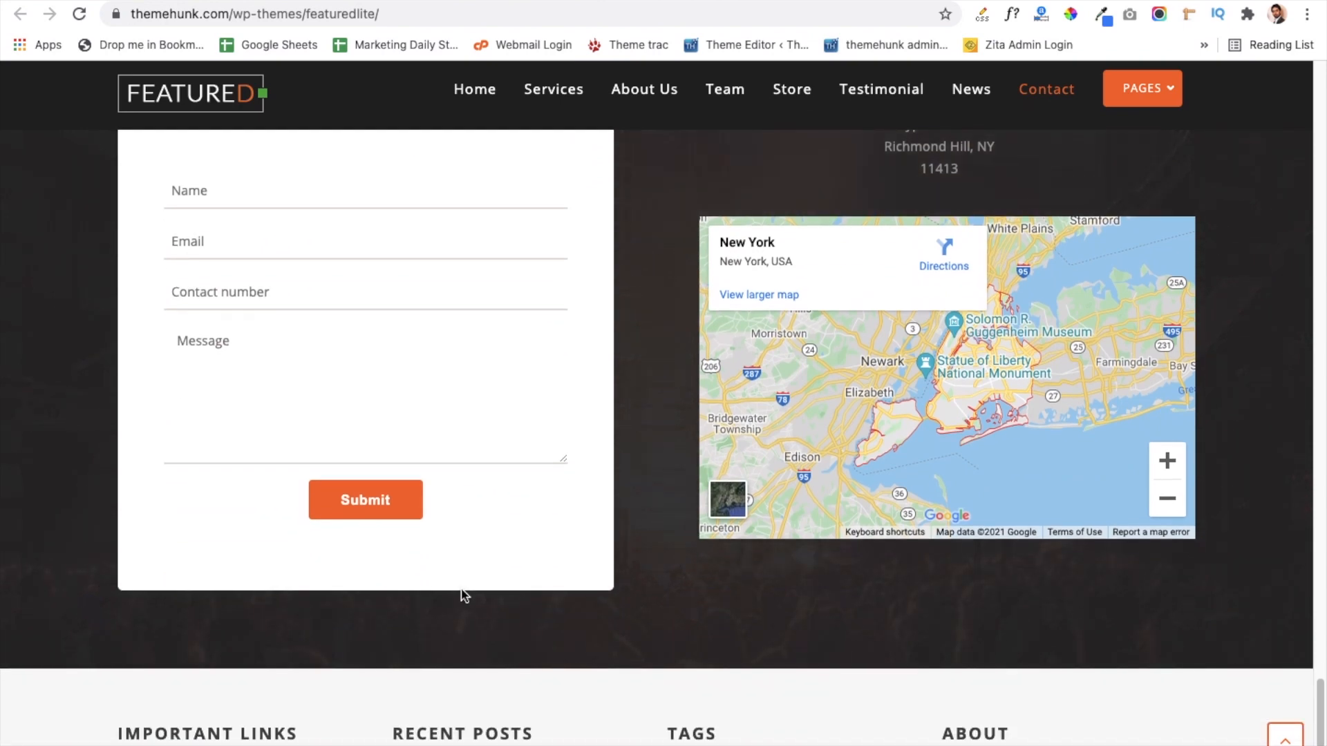
scroll(463, 595, down, 3)
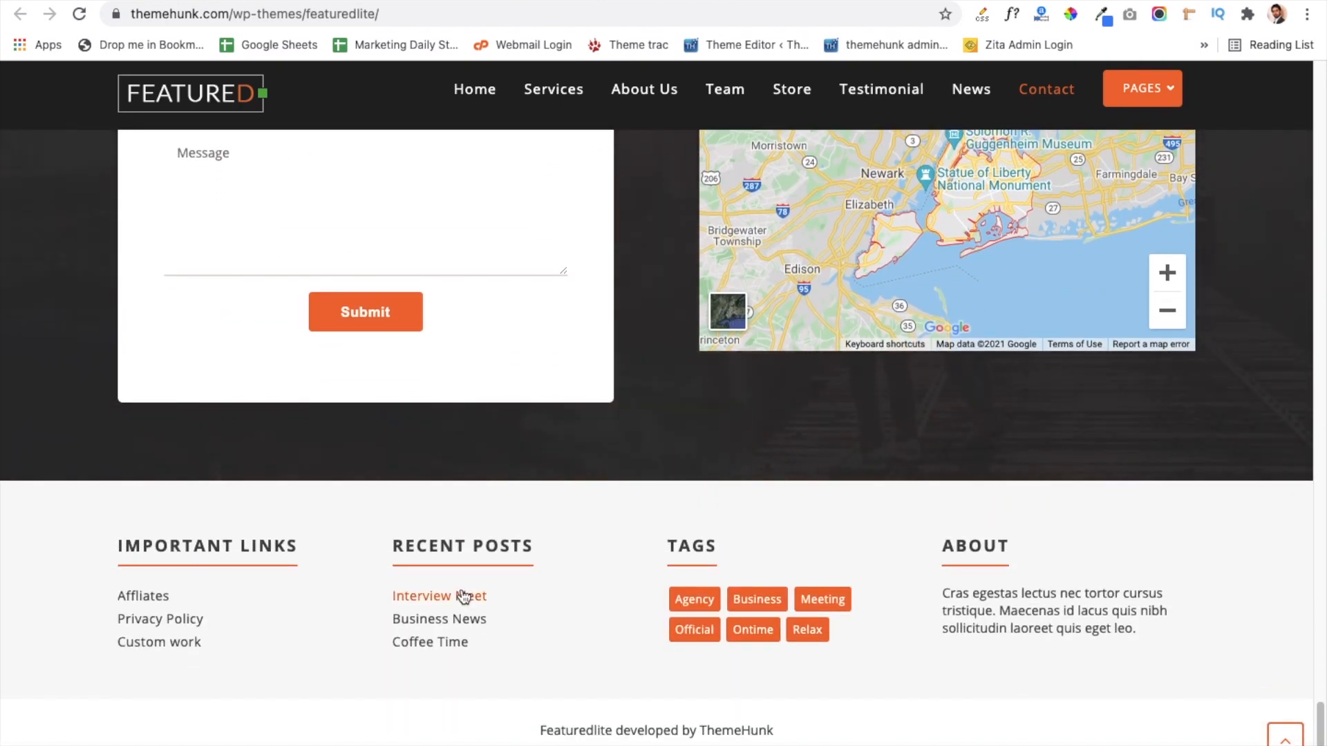
scroll(463, 595, up, 20)
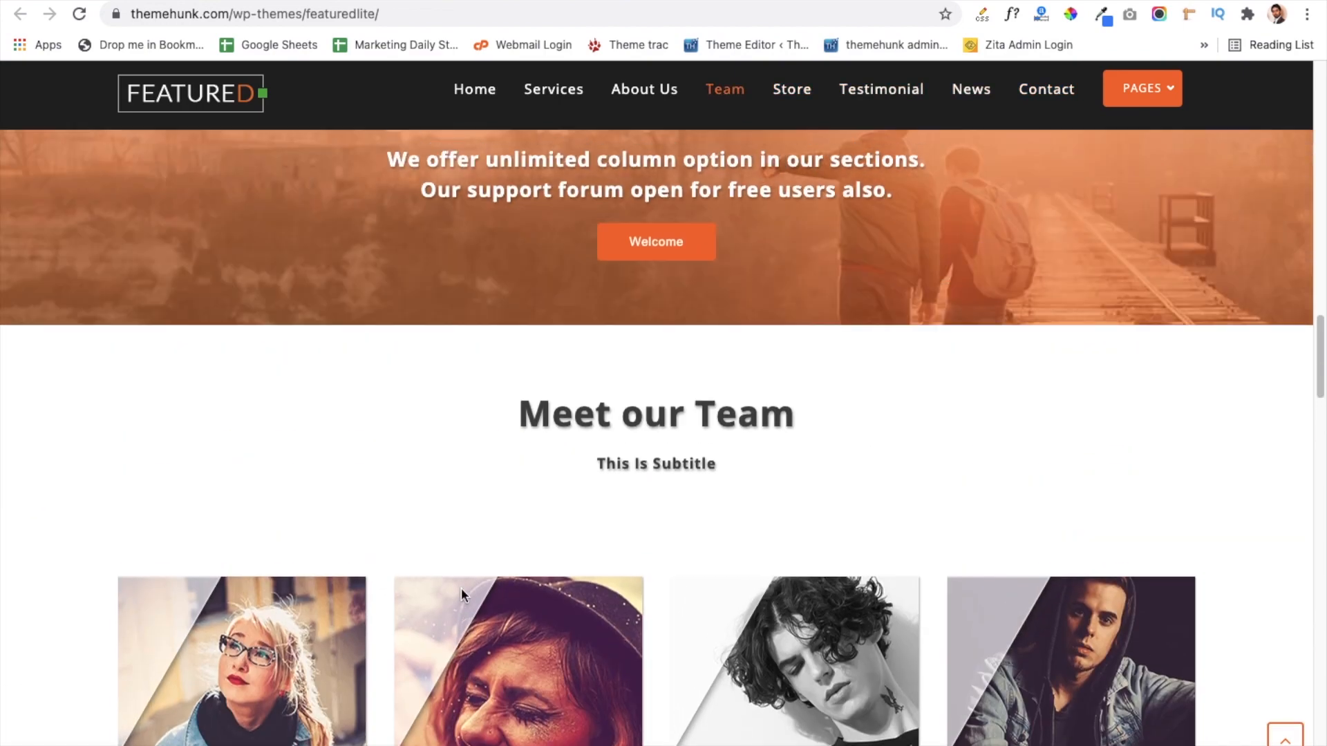
scroll(461, 594, up, 1)
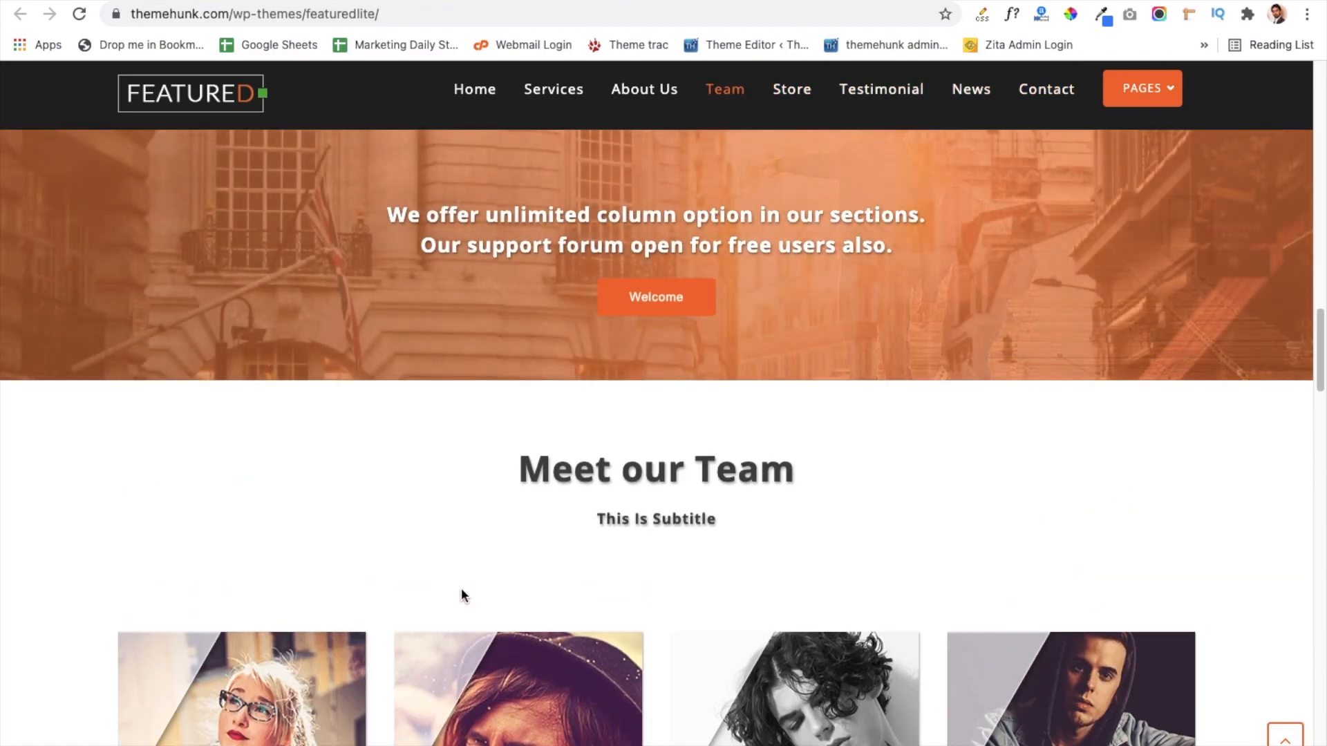
- Switch to the WordPress admin and install and activate the Featuredlite theme, found by searching new themes for "Featured Lite"
click(87, 2)
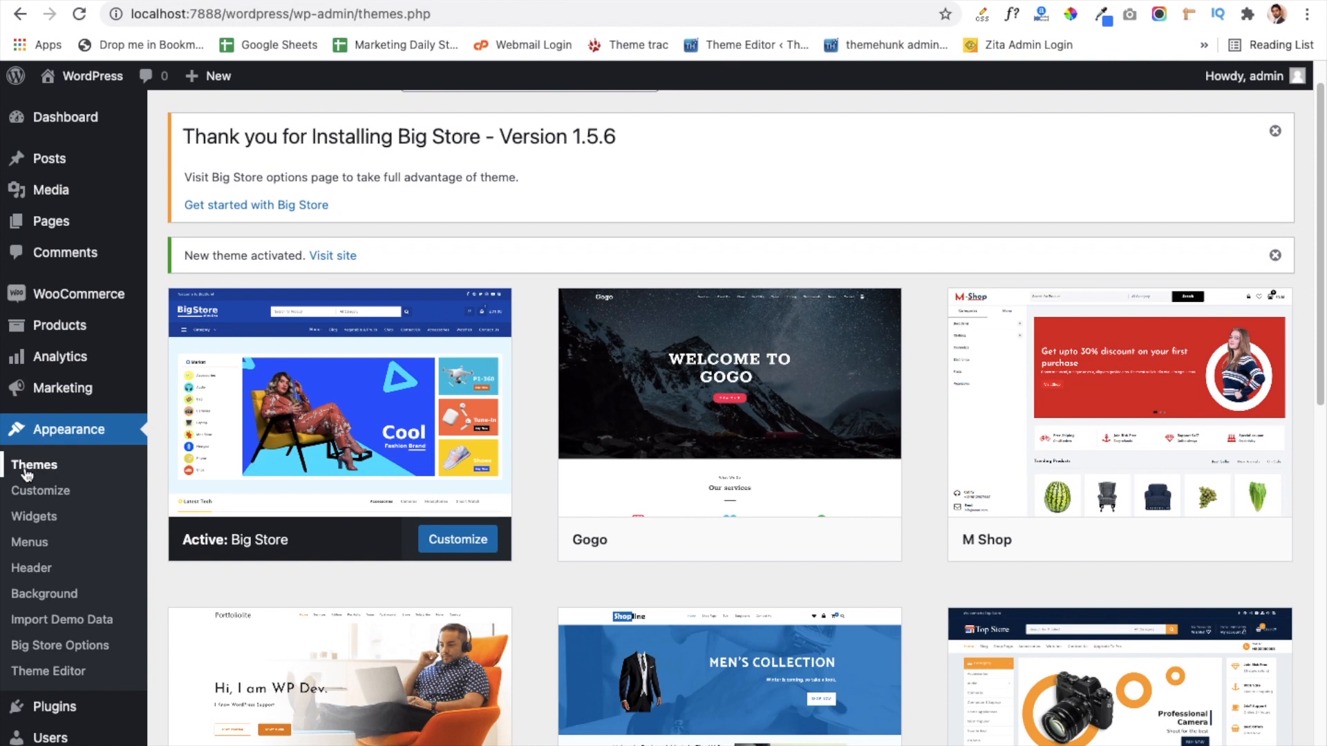
scroll(339, 414, up, 2)
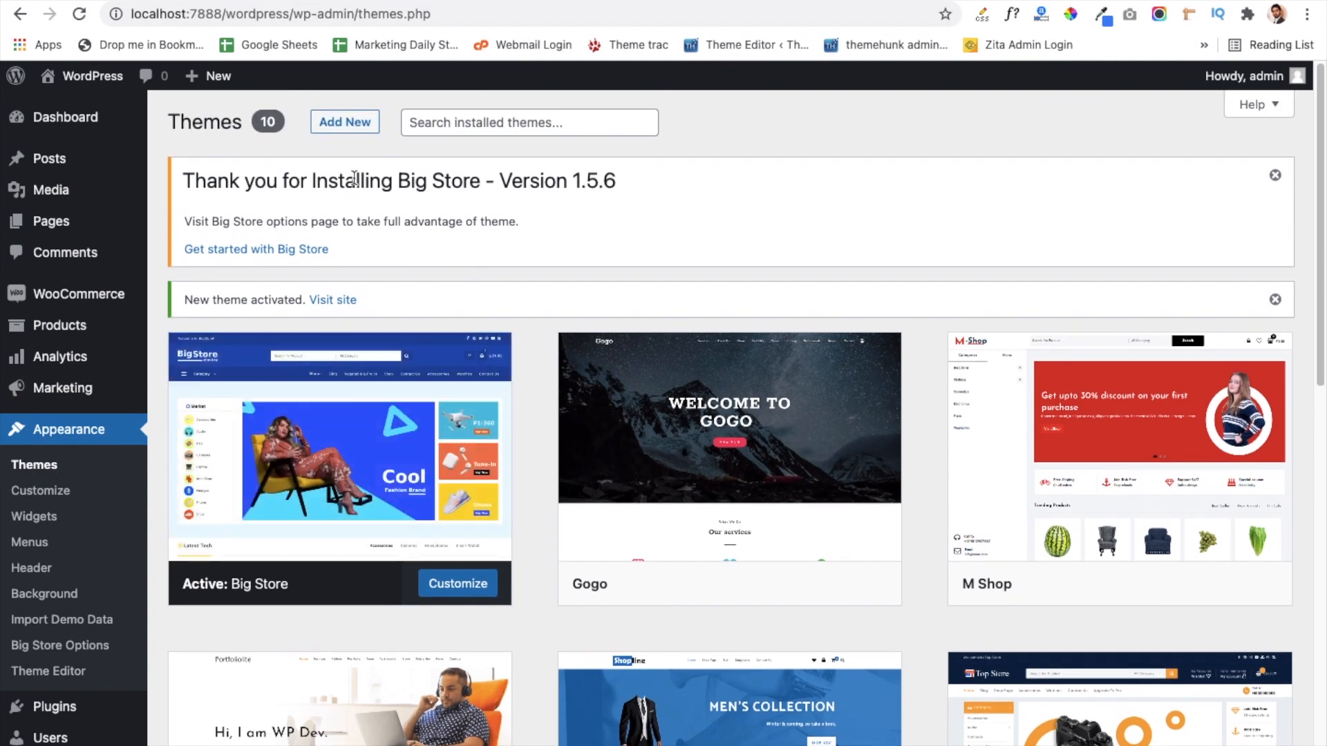
click(341, 128)
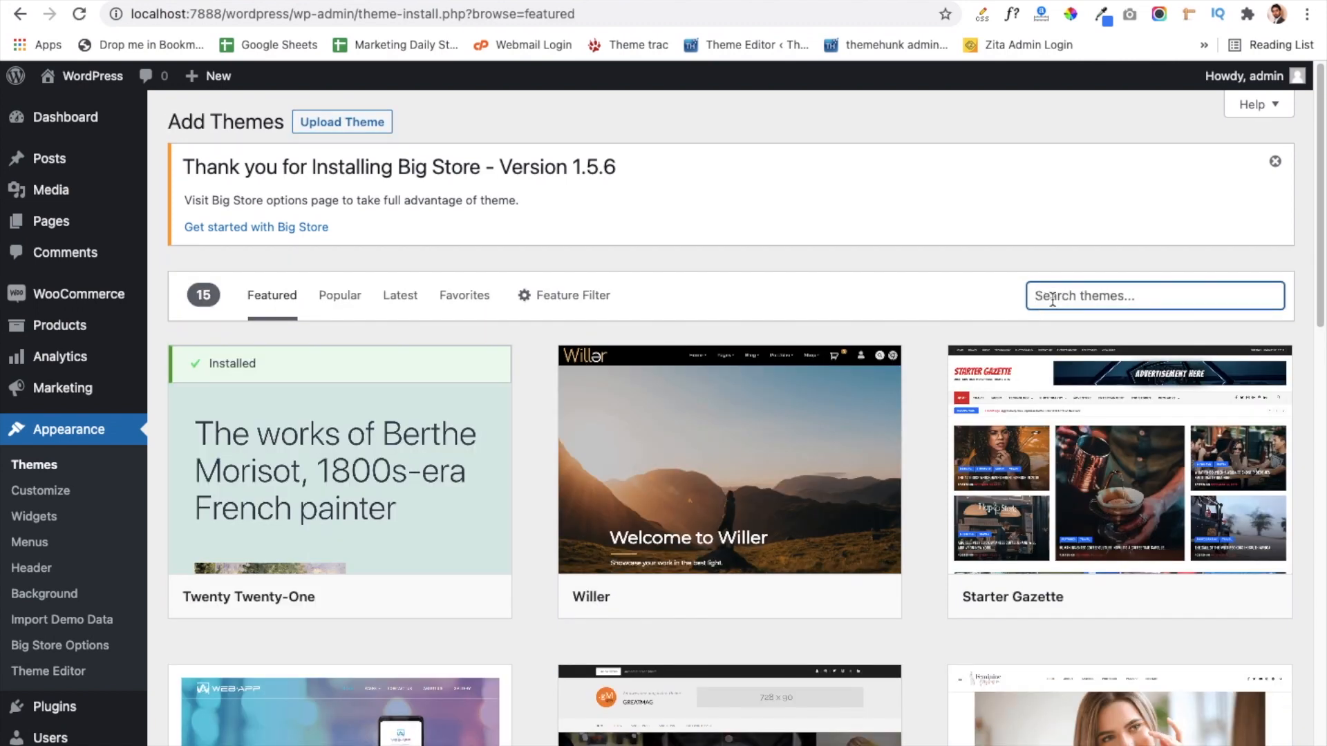
text(Featured Lite)
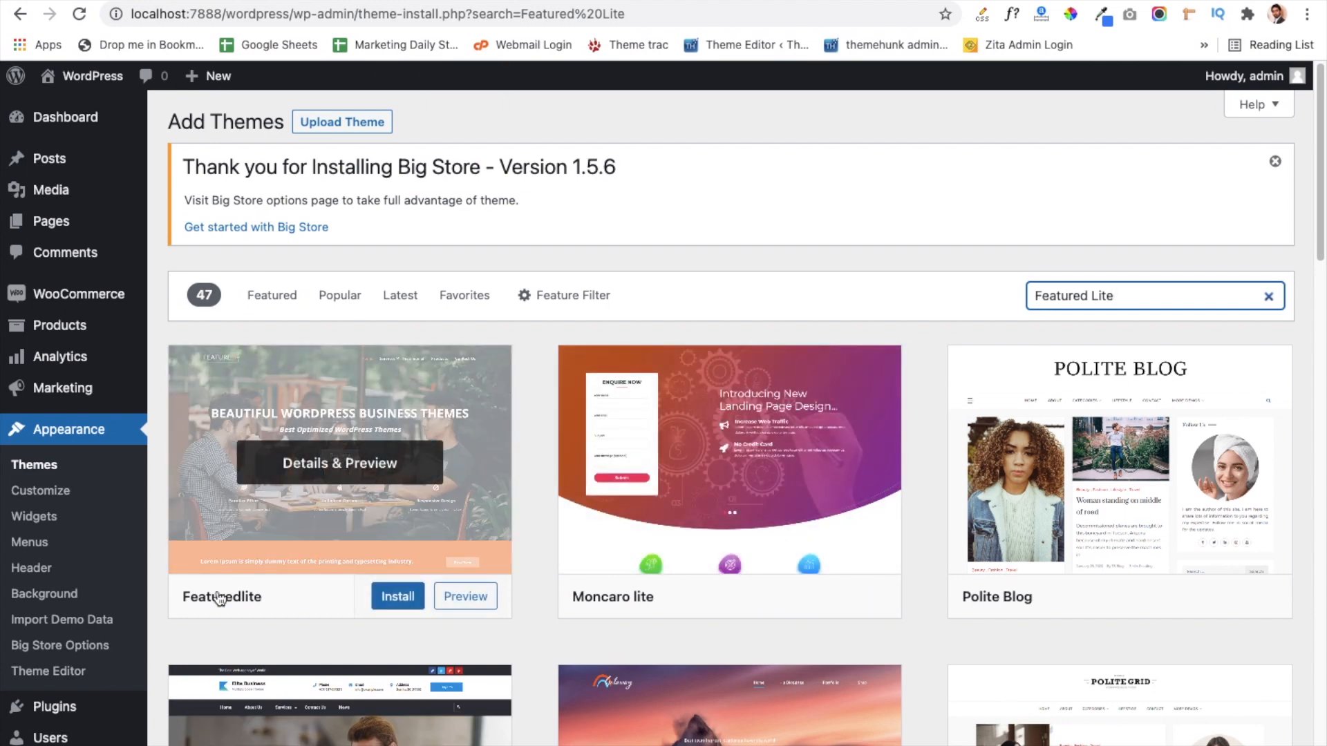
click(398, 602)
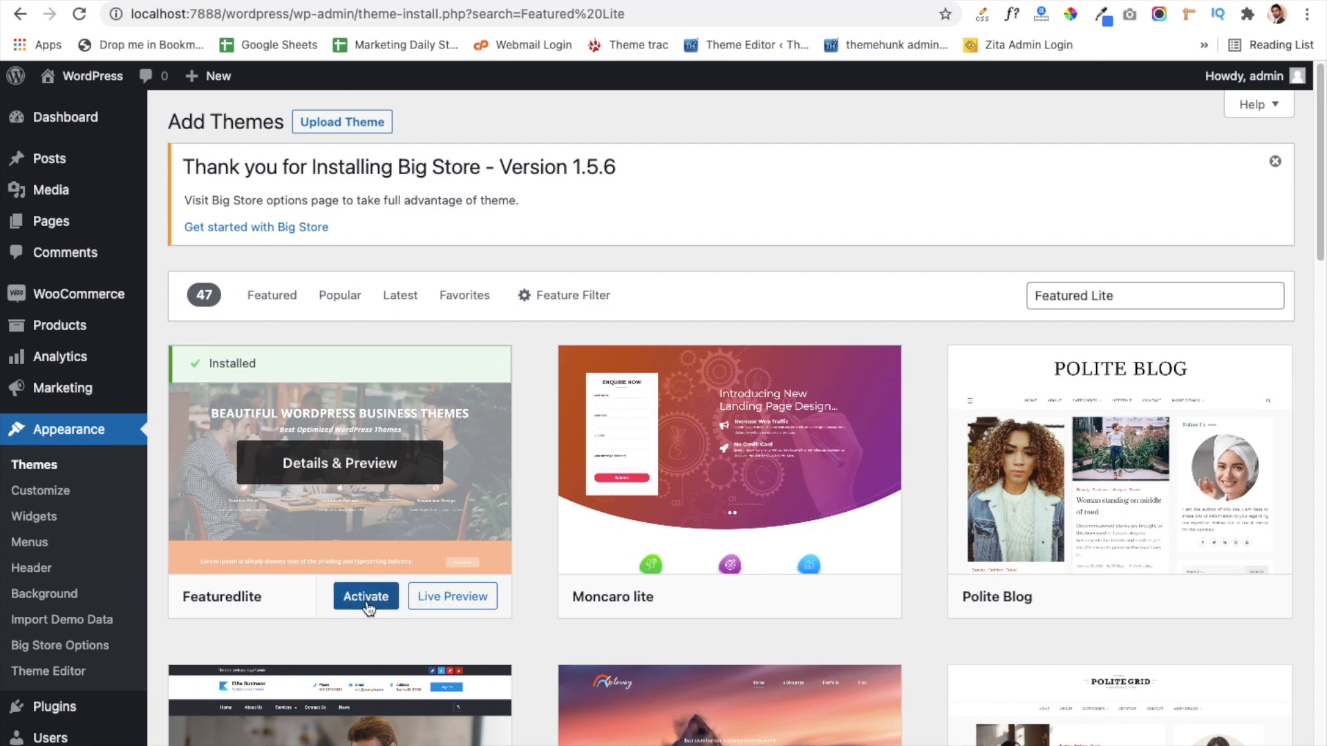
click(366, 607)
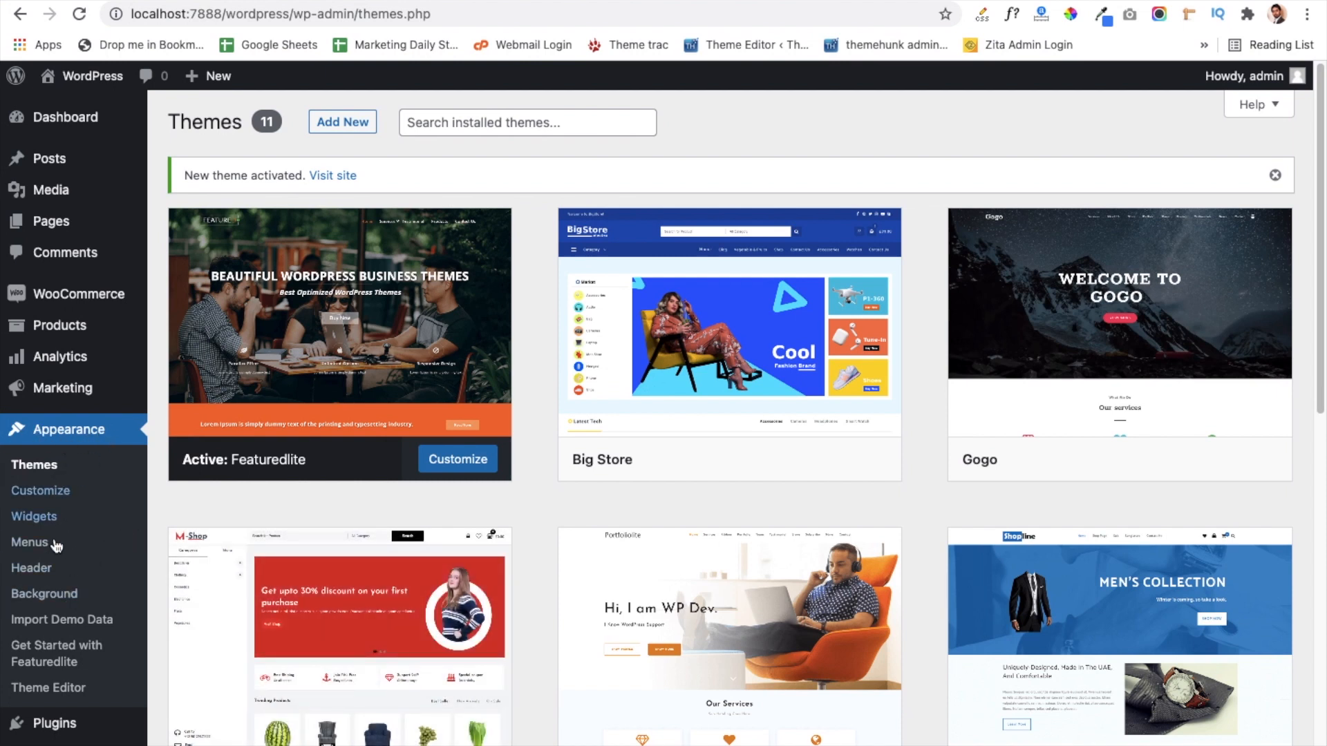
- Open the Featuredlite getting-started page and bring up the recommended plugins among its recommended actions
click(58, 658)
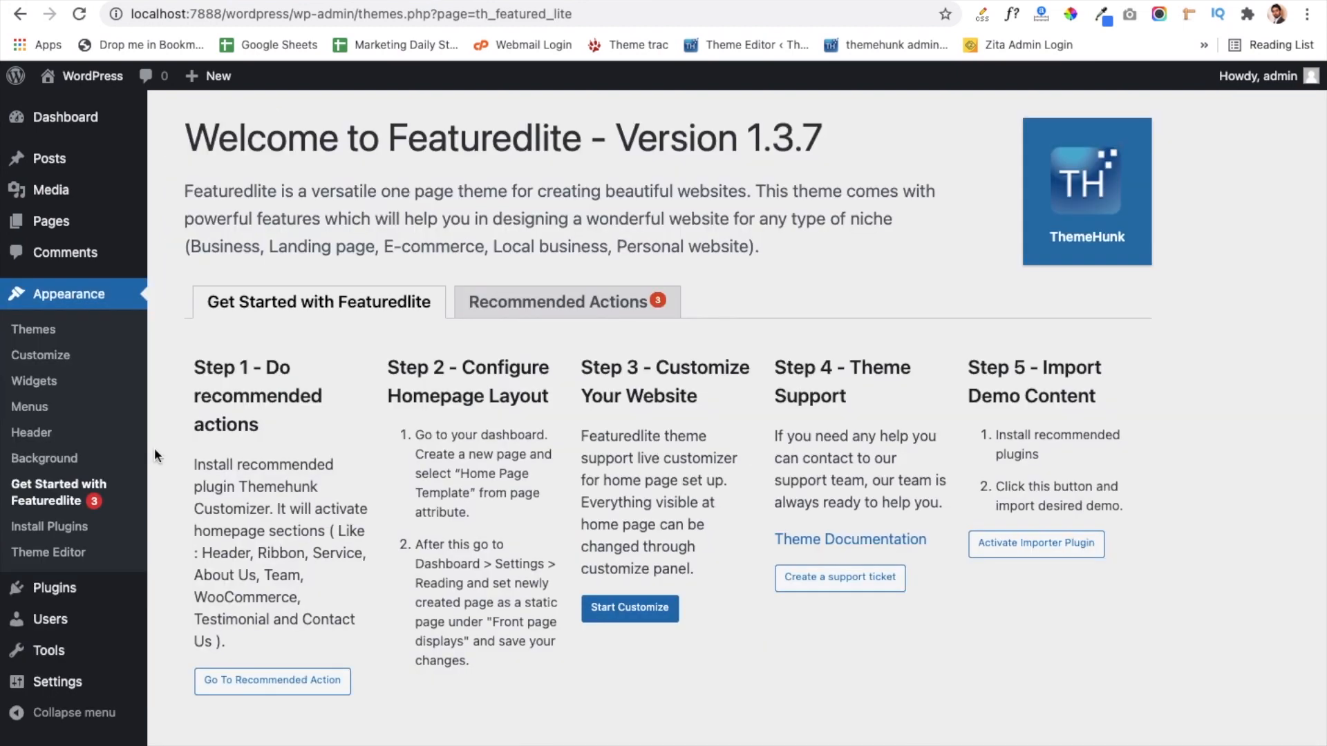
click(568, 308)
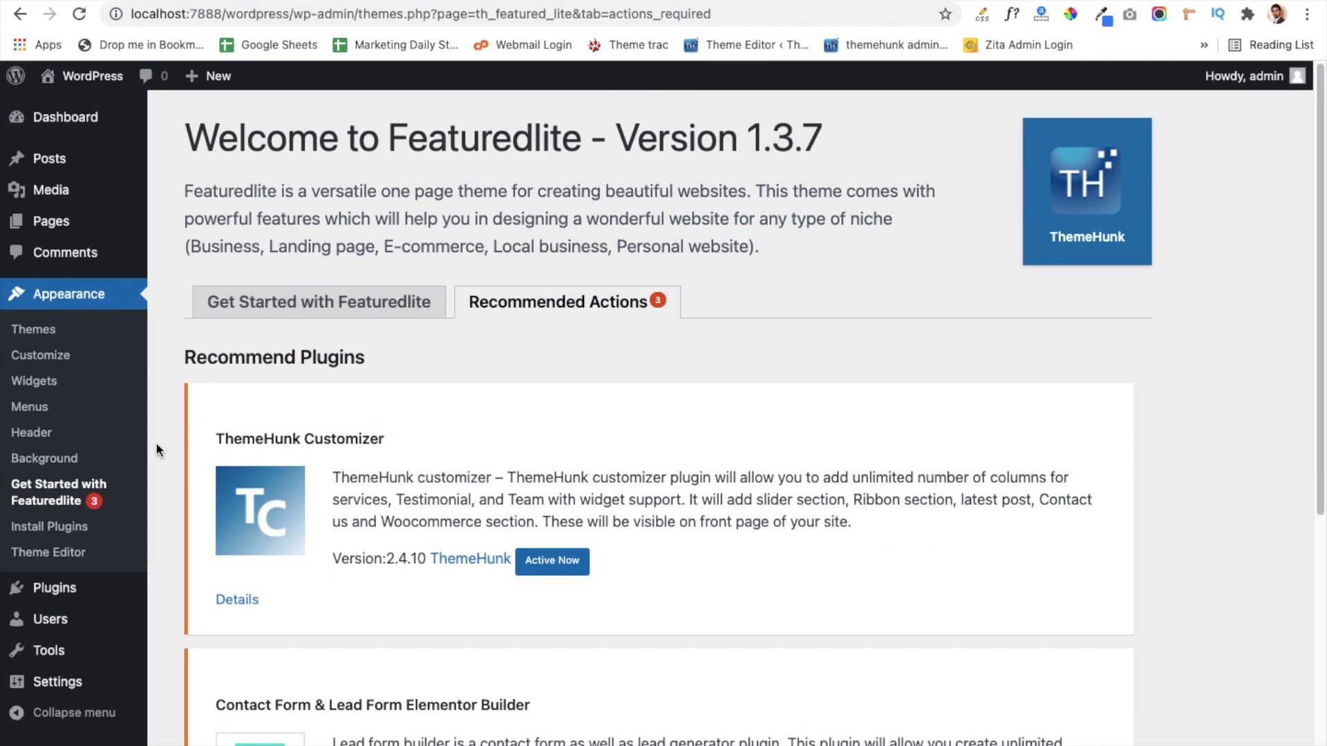
scroll(156, 449, down, 3)
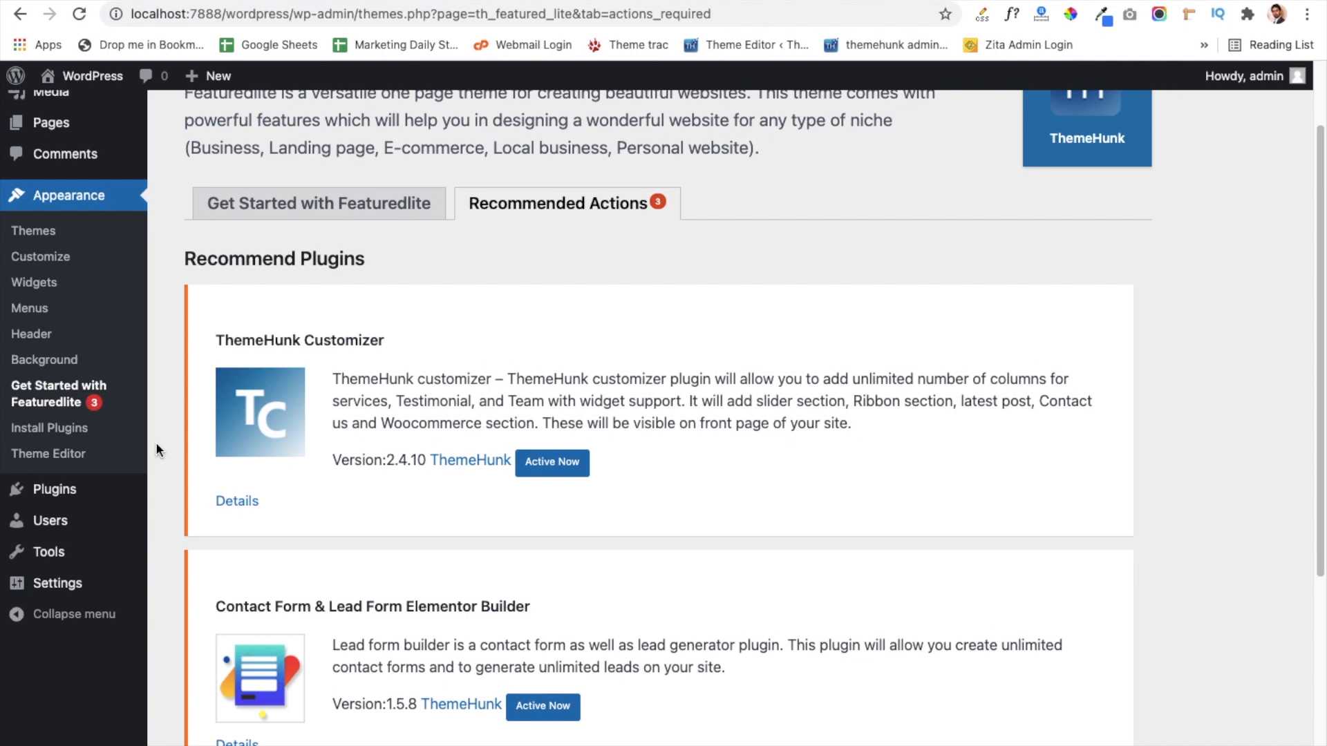
scroll(156, 445, down, 2)
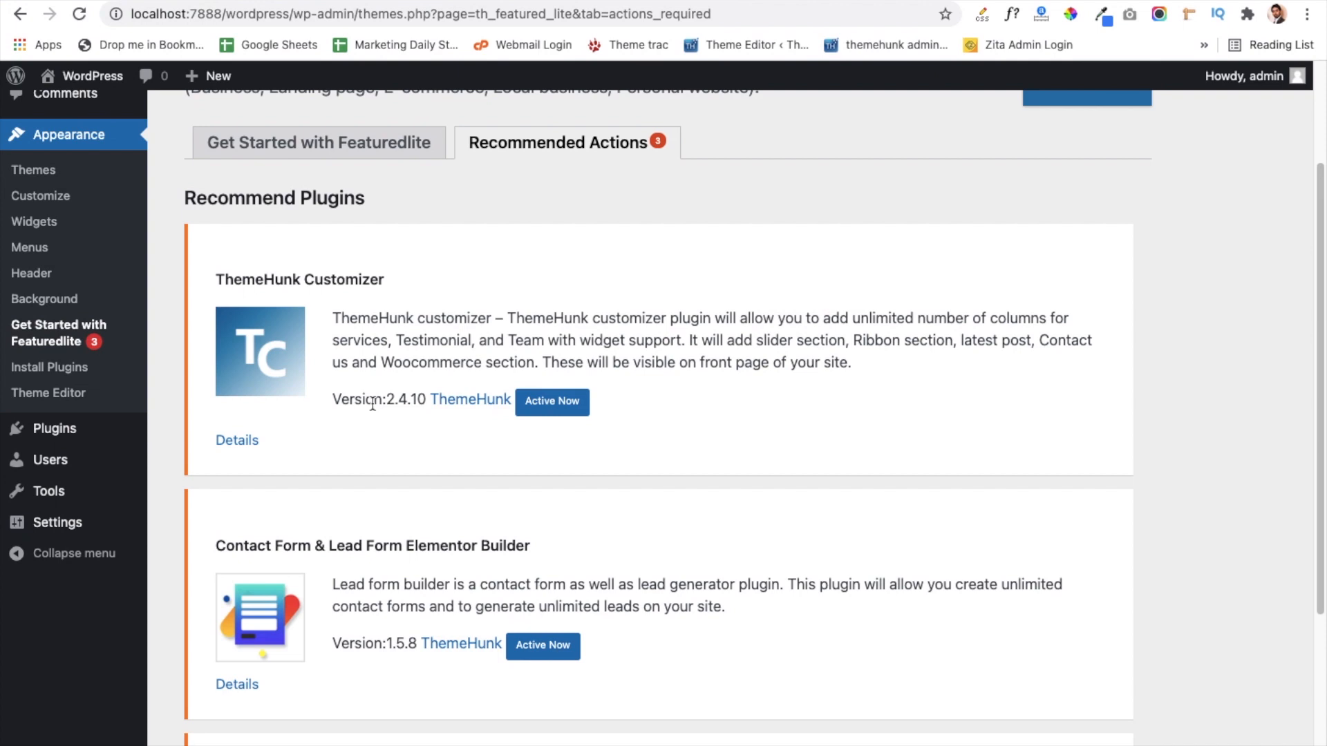
- Activate the recommended ThemeHunk Customizer plugin and check its entry in the installed plugins list
scroll(373, 403, down, 1)
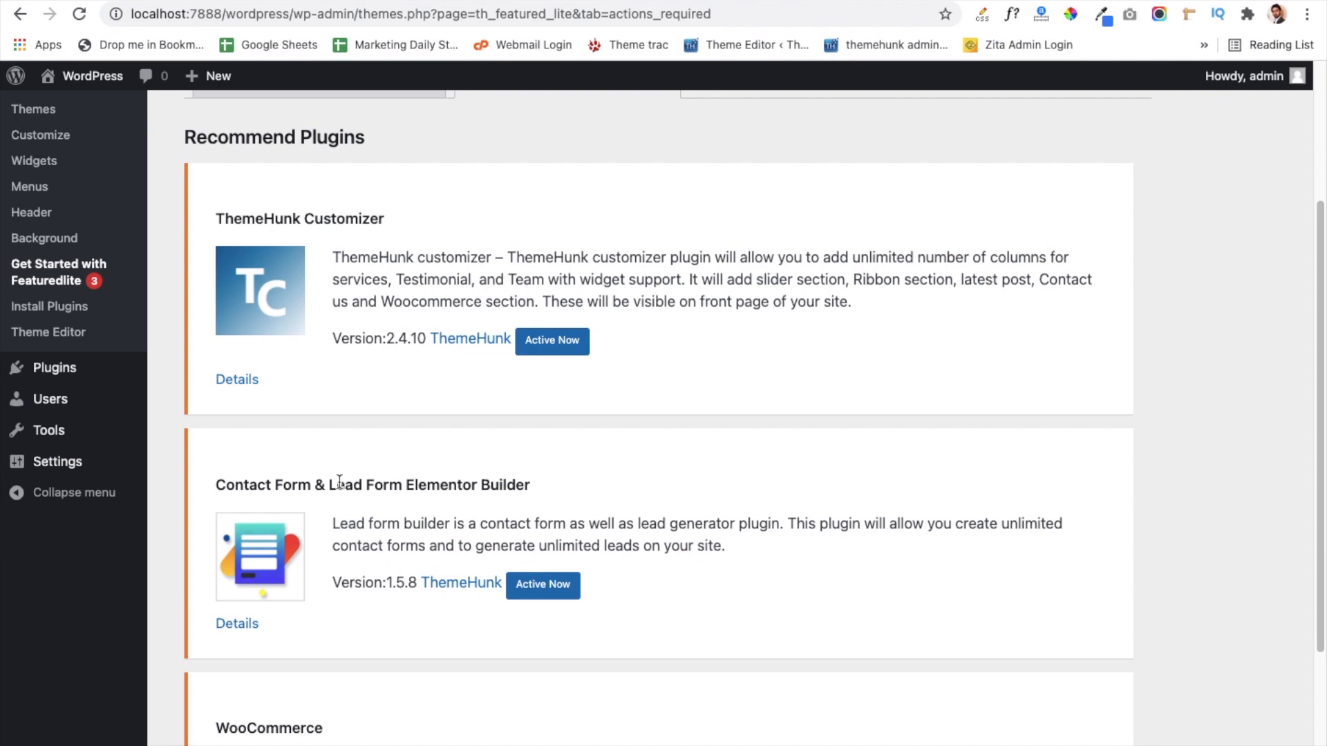
scroll(339, 482, down, 3)
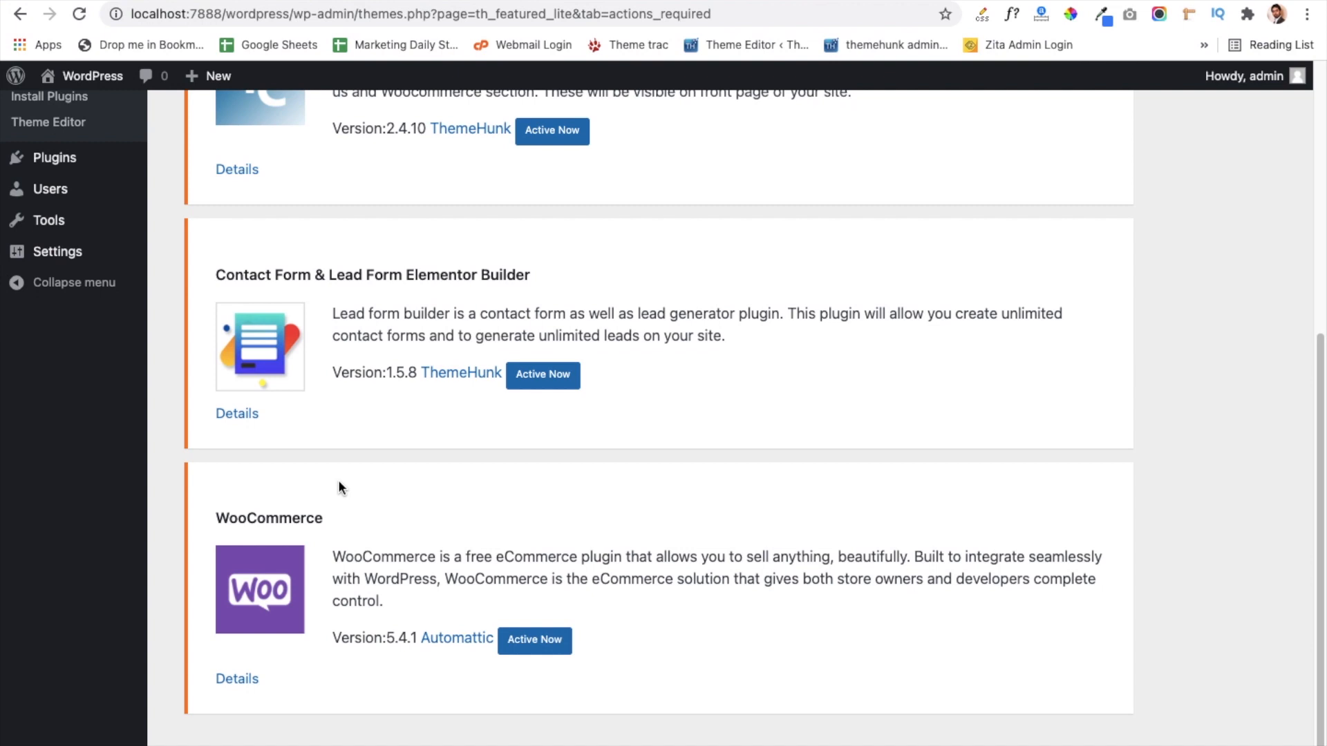
scroll(338, 489, up, 2)
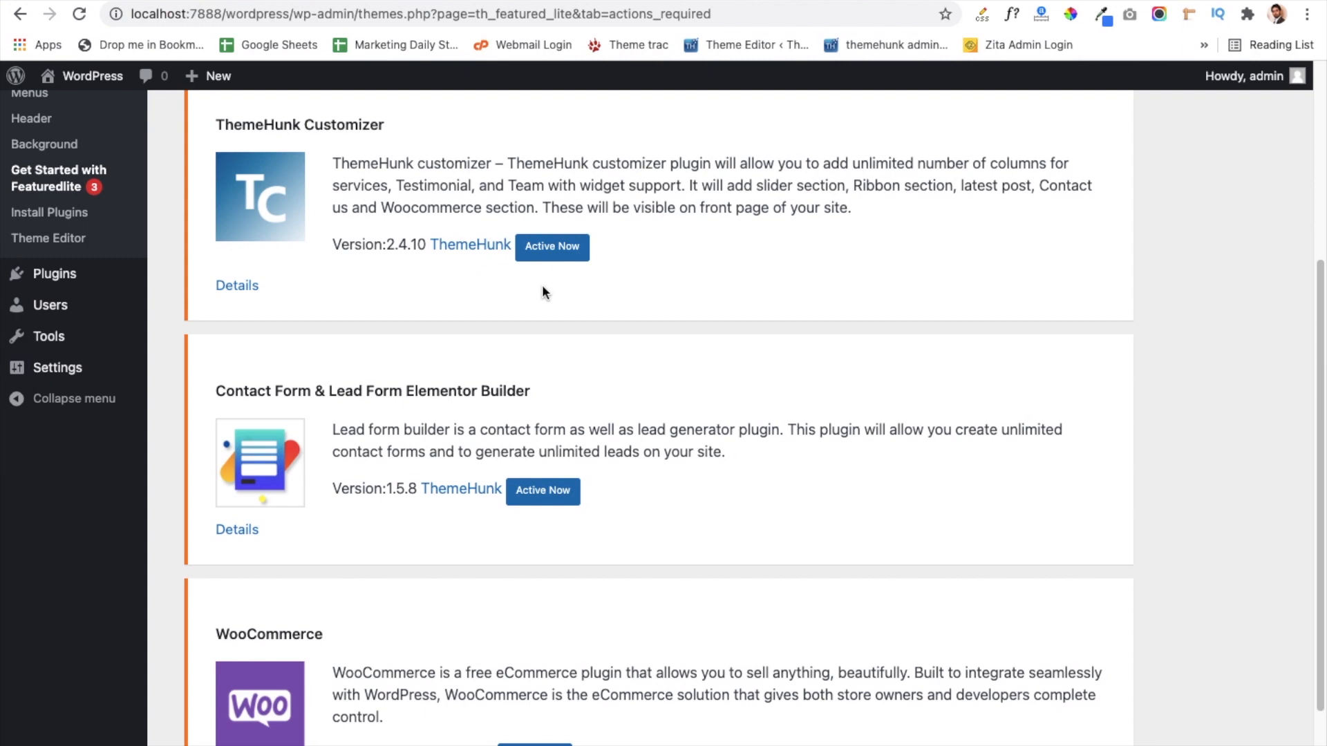
click(564, 251)
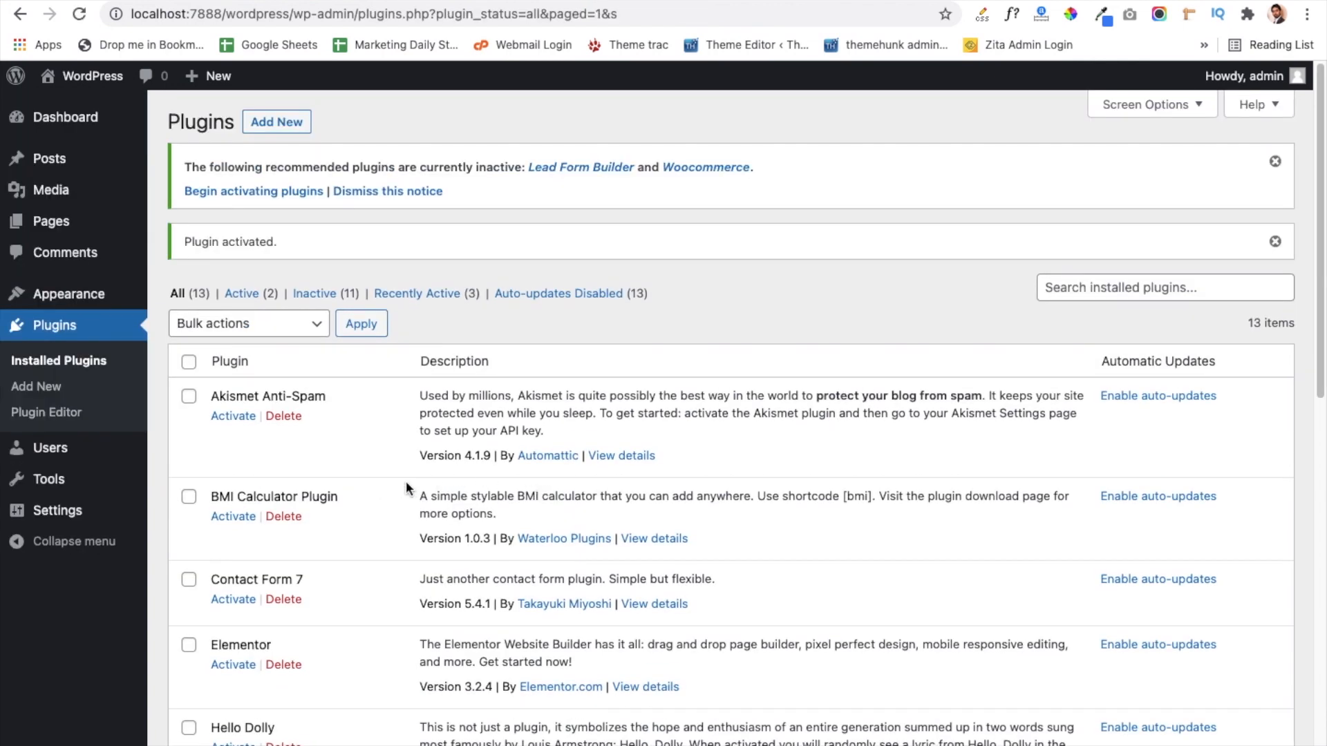
scroll(384, 465, down, 6)
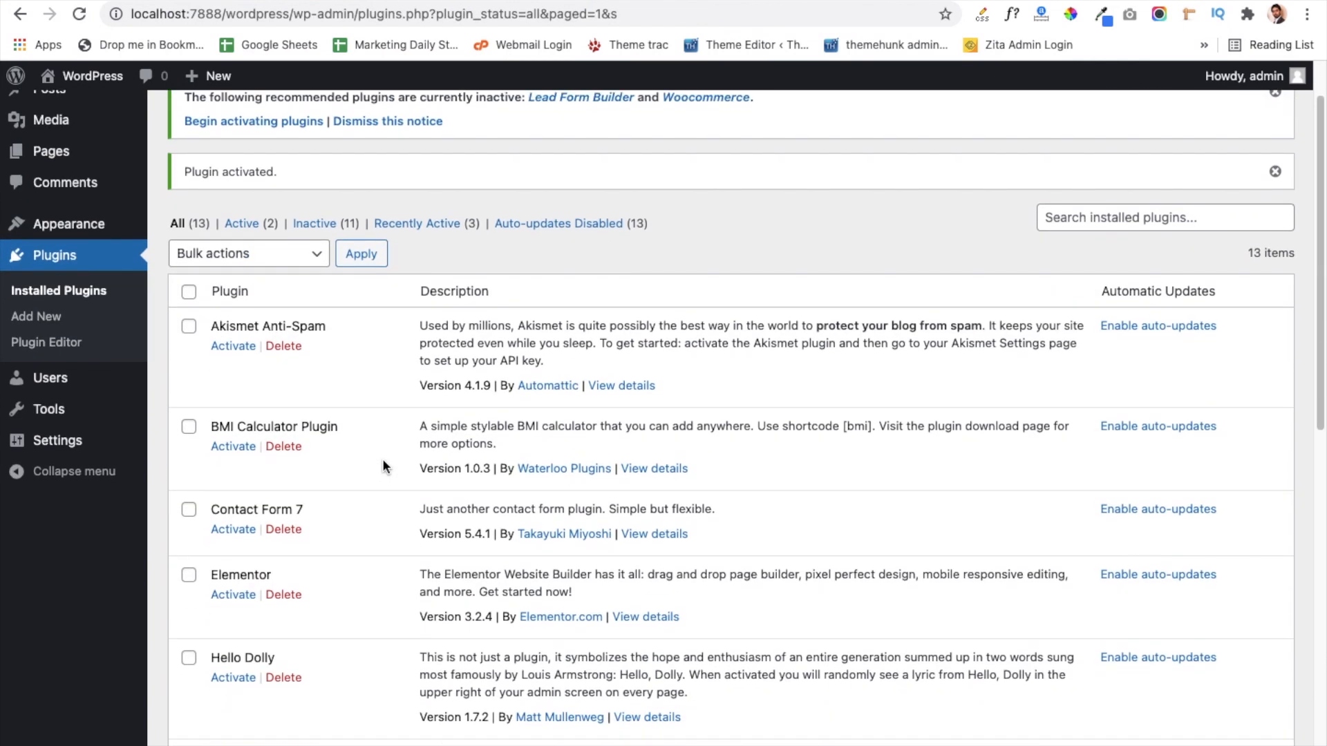
scroll(383, 466, down, 1)
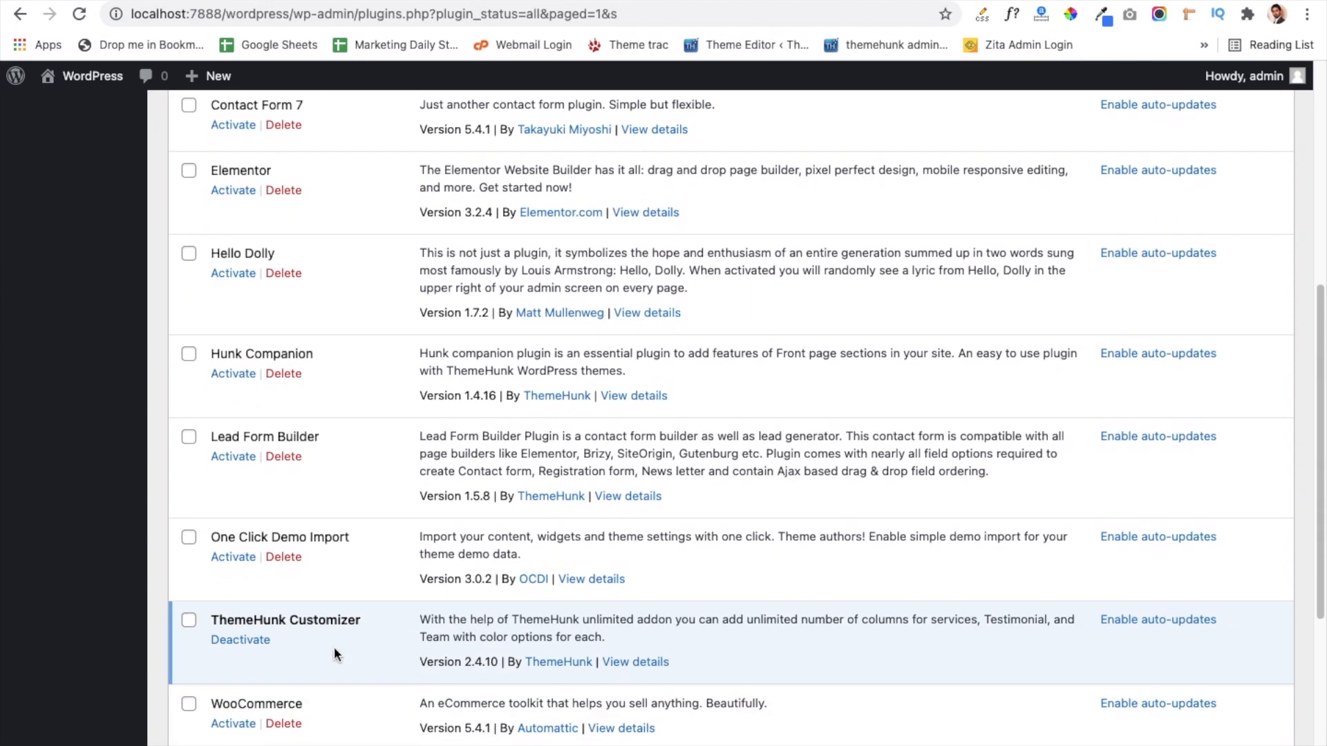
scroll(355, 637, up, 6)
- Return to Featuredlite's recommended actions and activate the Contact Form & Lead Form Elementor Builder plugin
mouse_move(83, 203)
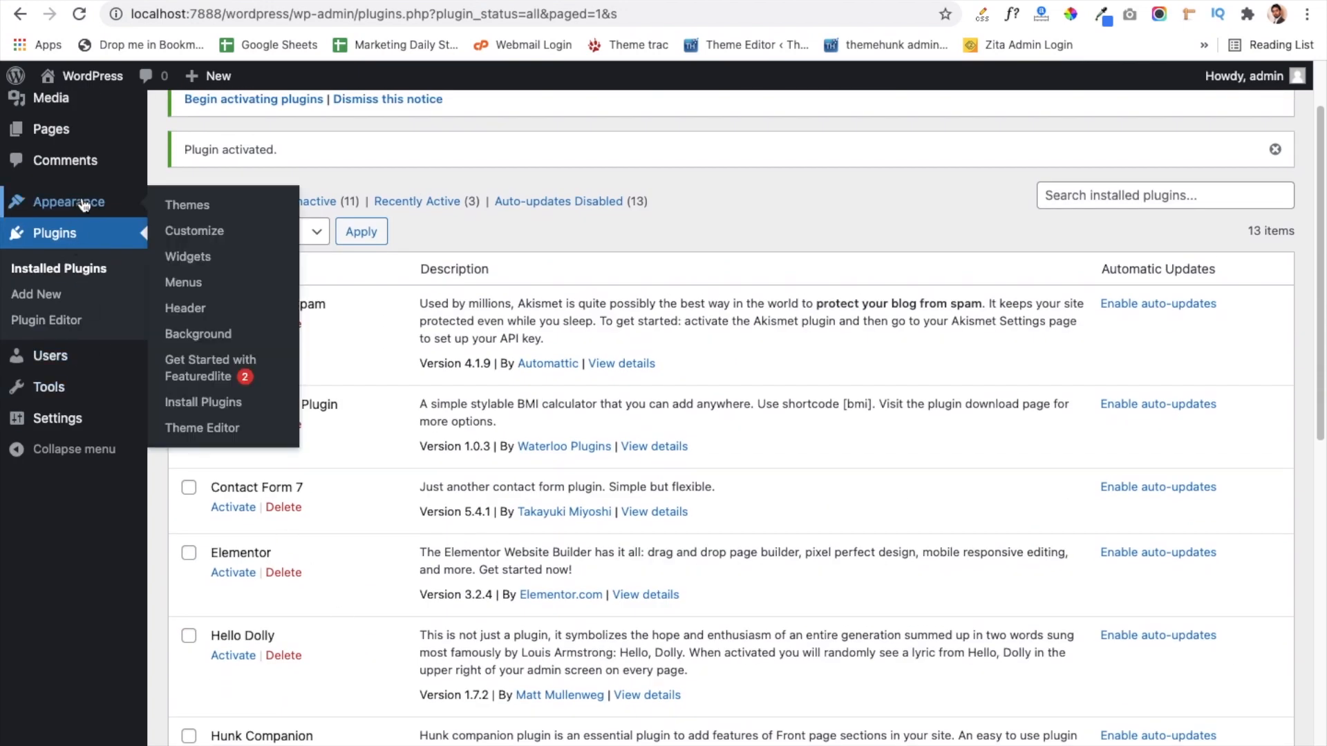
click(196, 370)
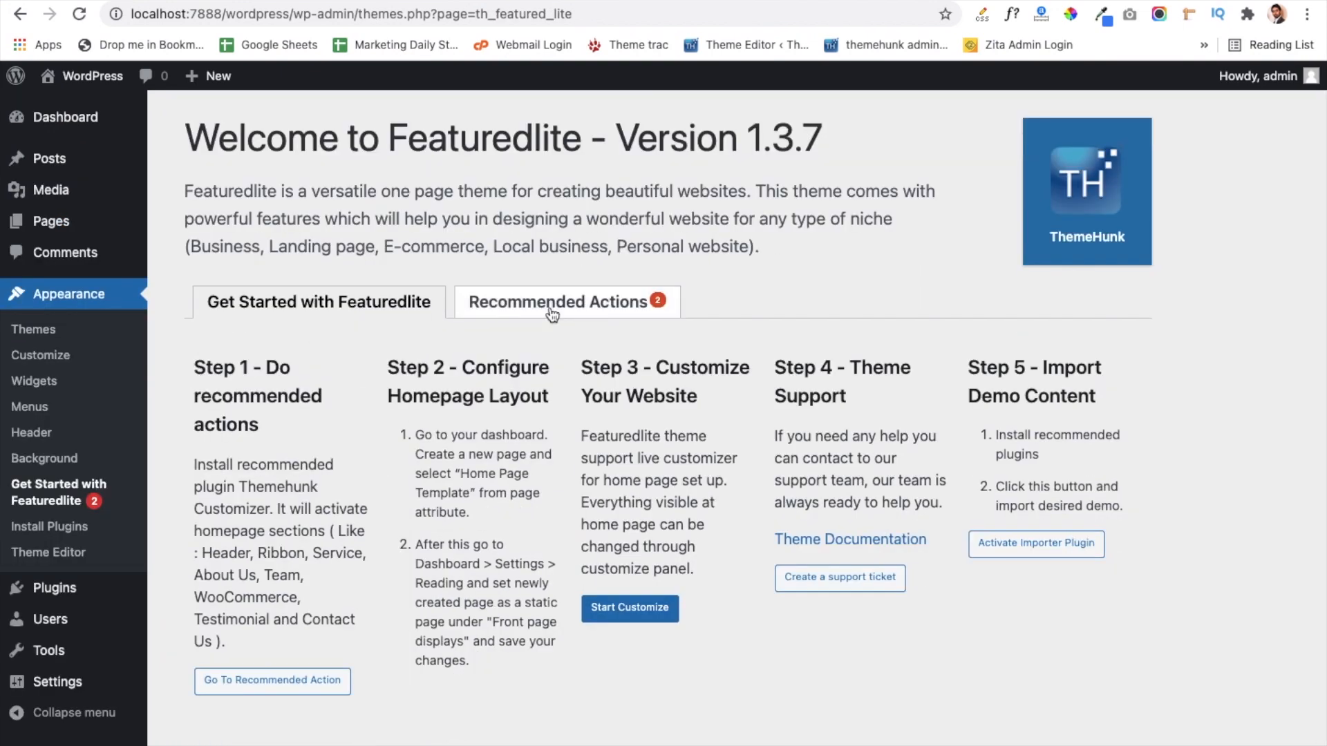
click(552, 314)
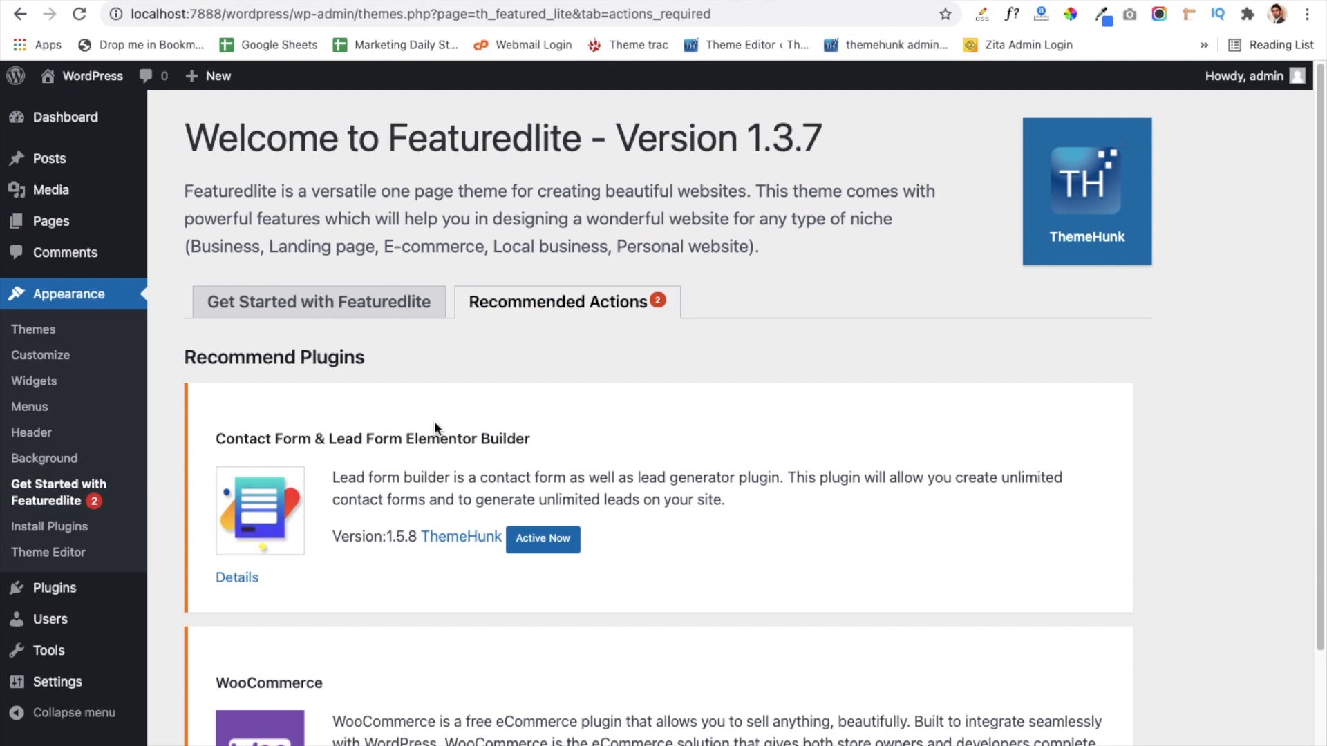
scroll(434, 421, down, 3)
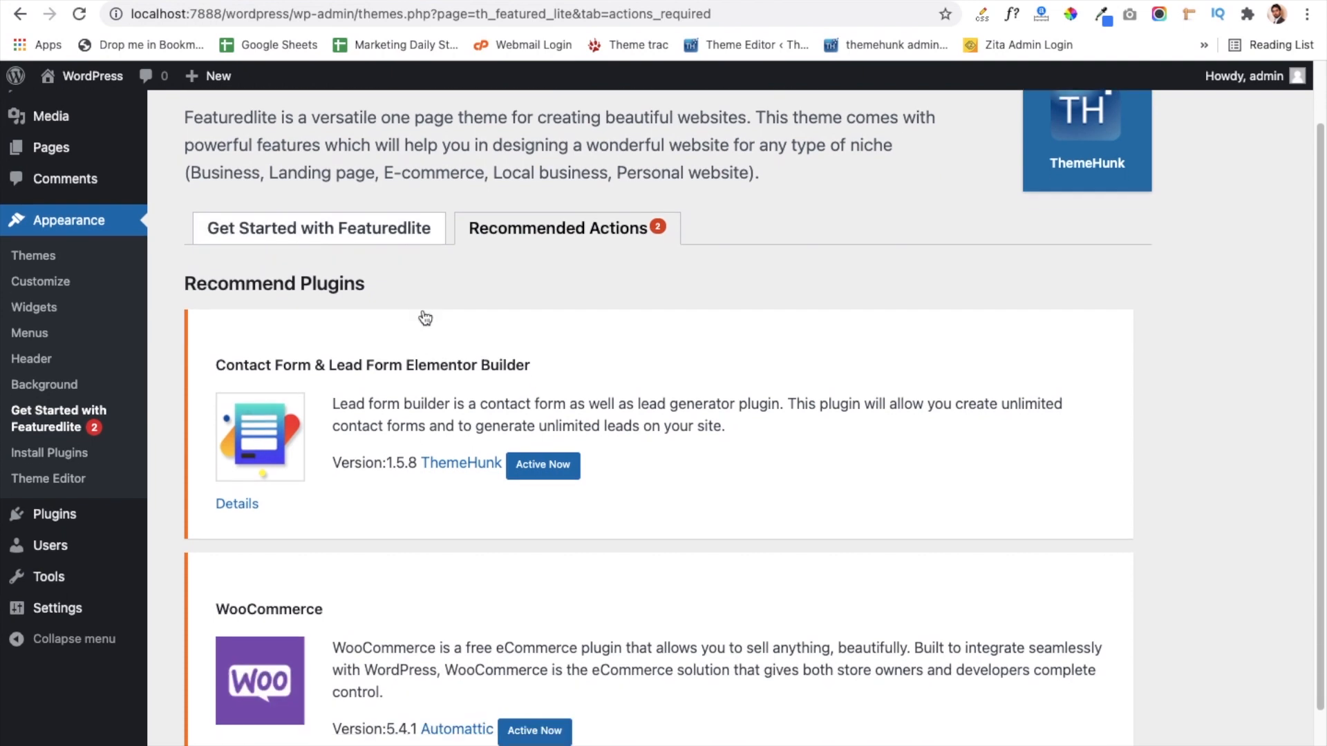
click(545, 412)
- Reopen Featuredlite's recommended actions and activate the WooCommerce plugin
mouse_move(110, 295)
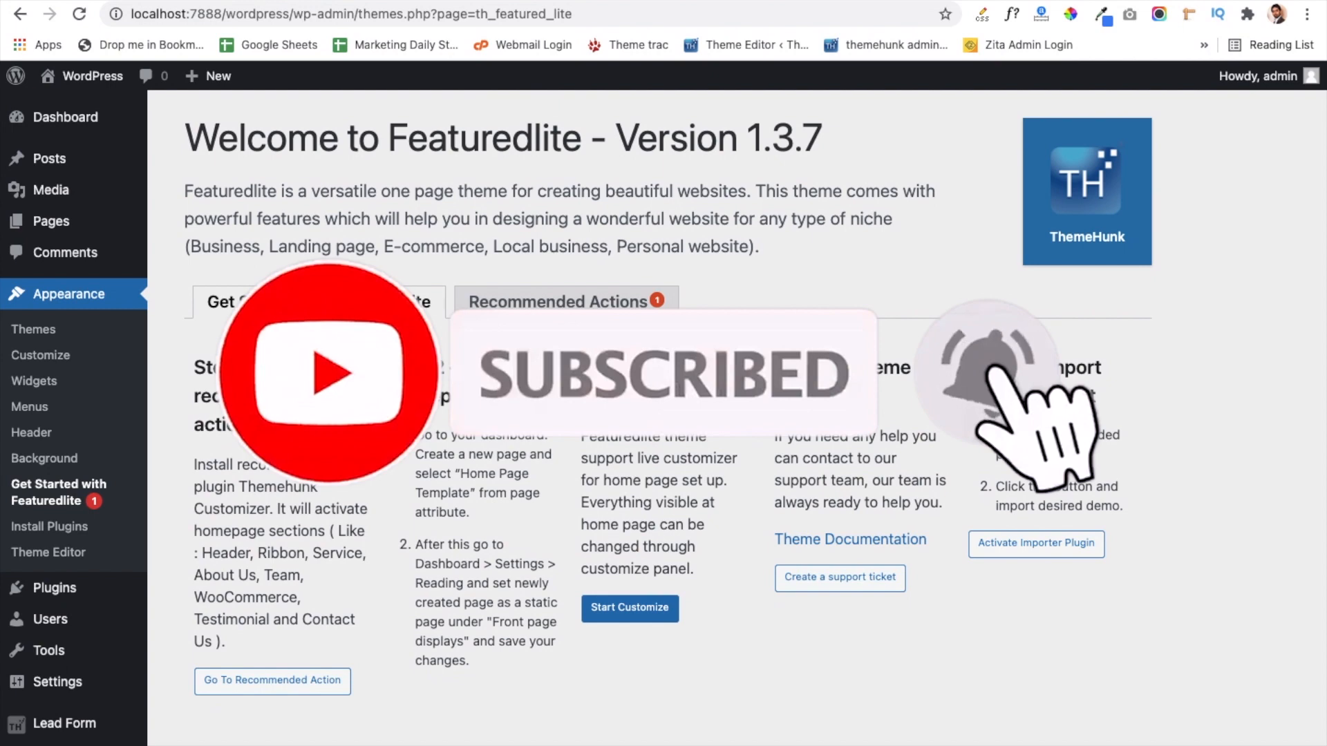
click(583, 305)
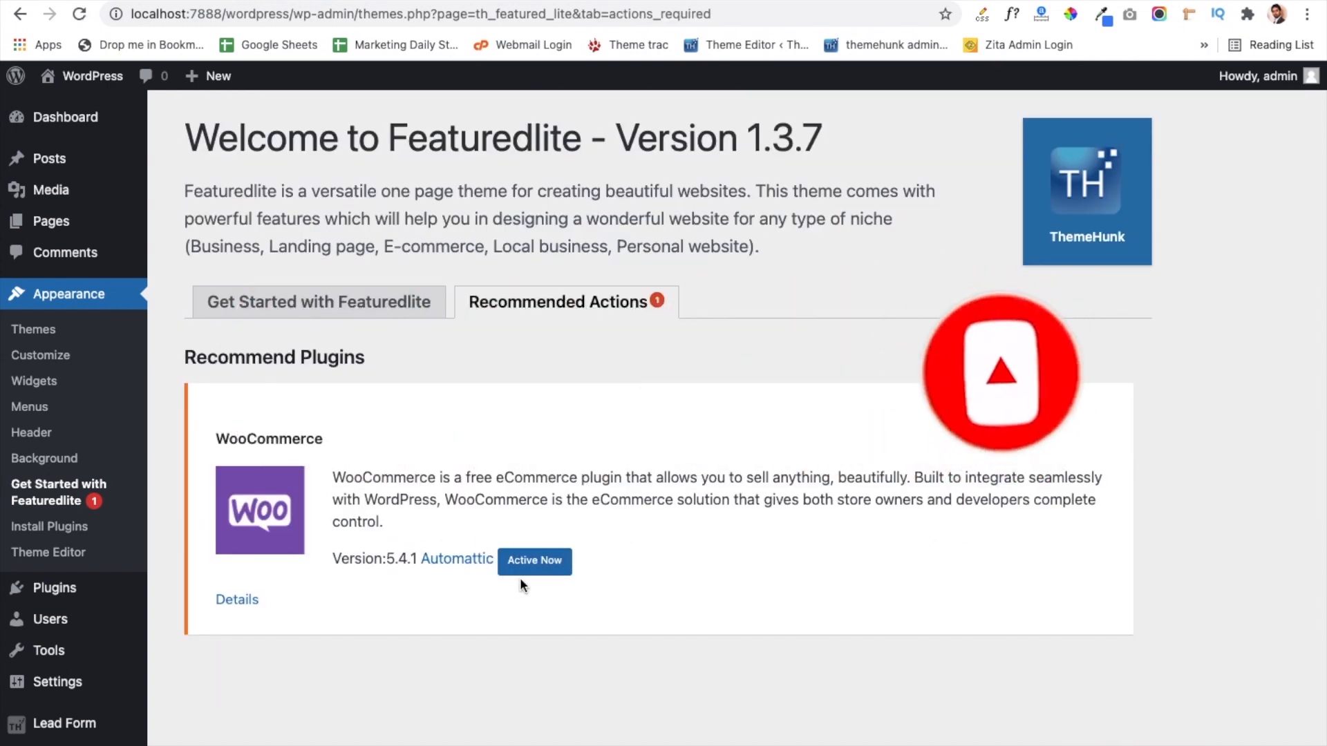
click(530, 569)
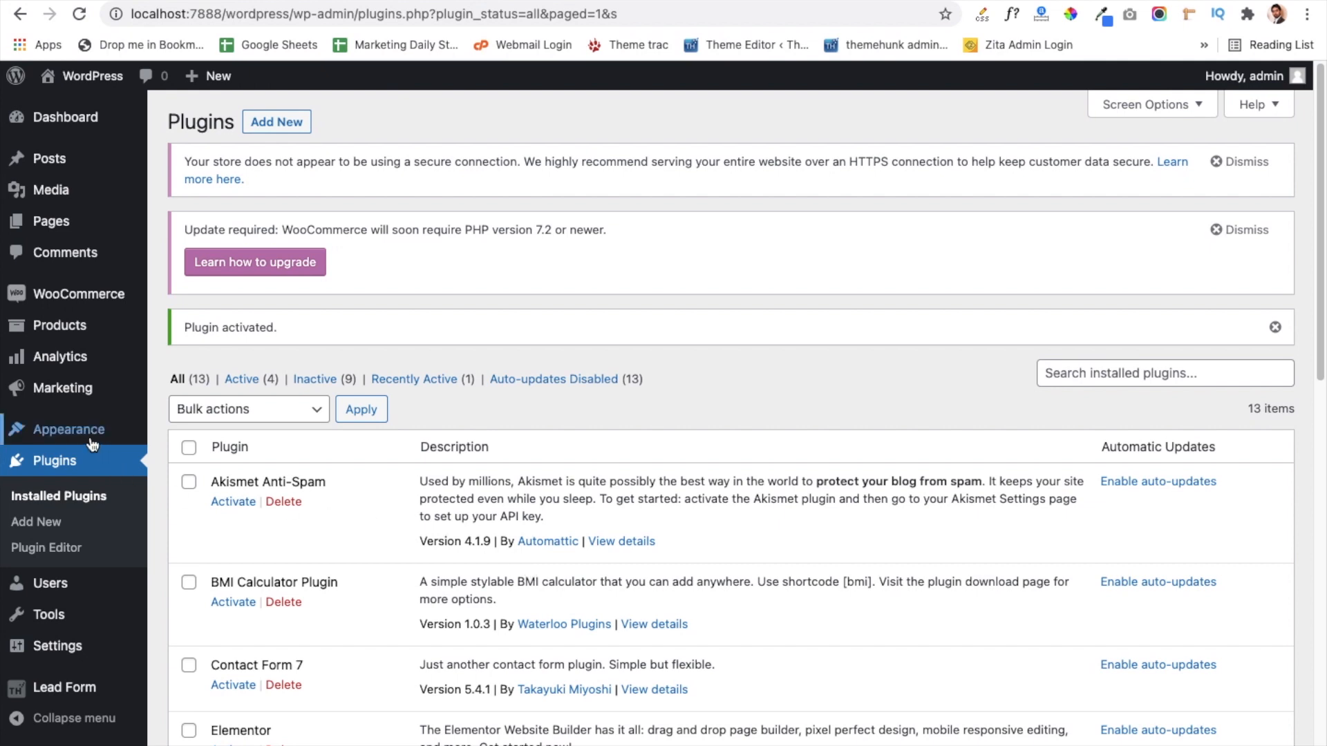
- Activate the demo importer plugin from the Featuredlite getting-started page and open its demo library
mouse_move(96, 442)
click(211, 604)
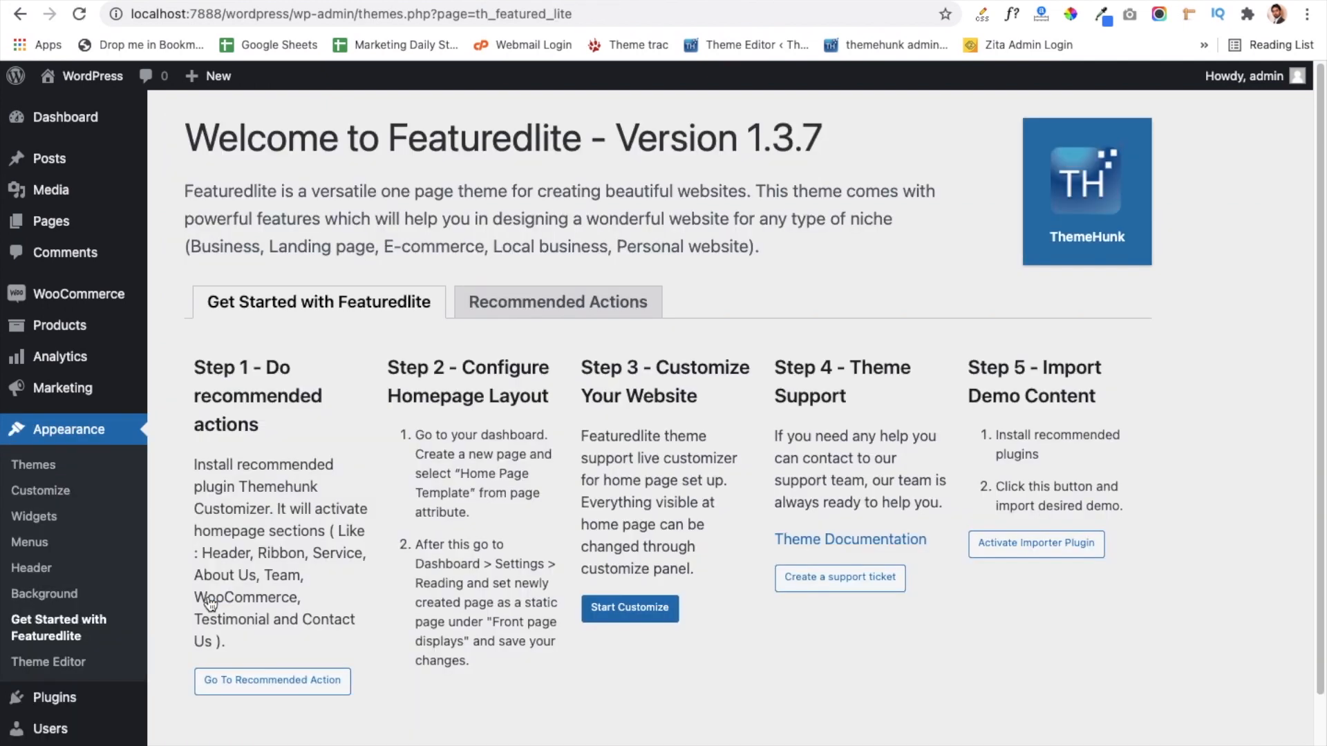
click(1035, 546)
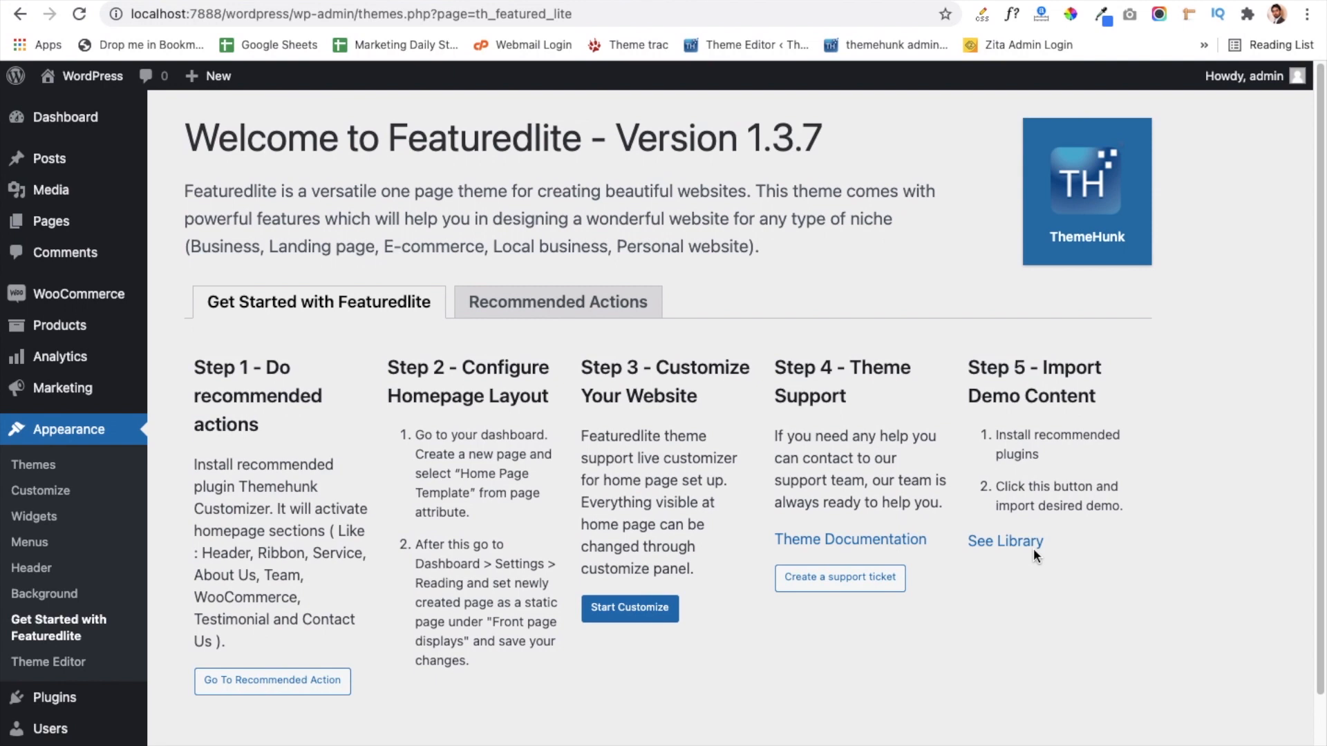
click(989, 546)
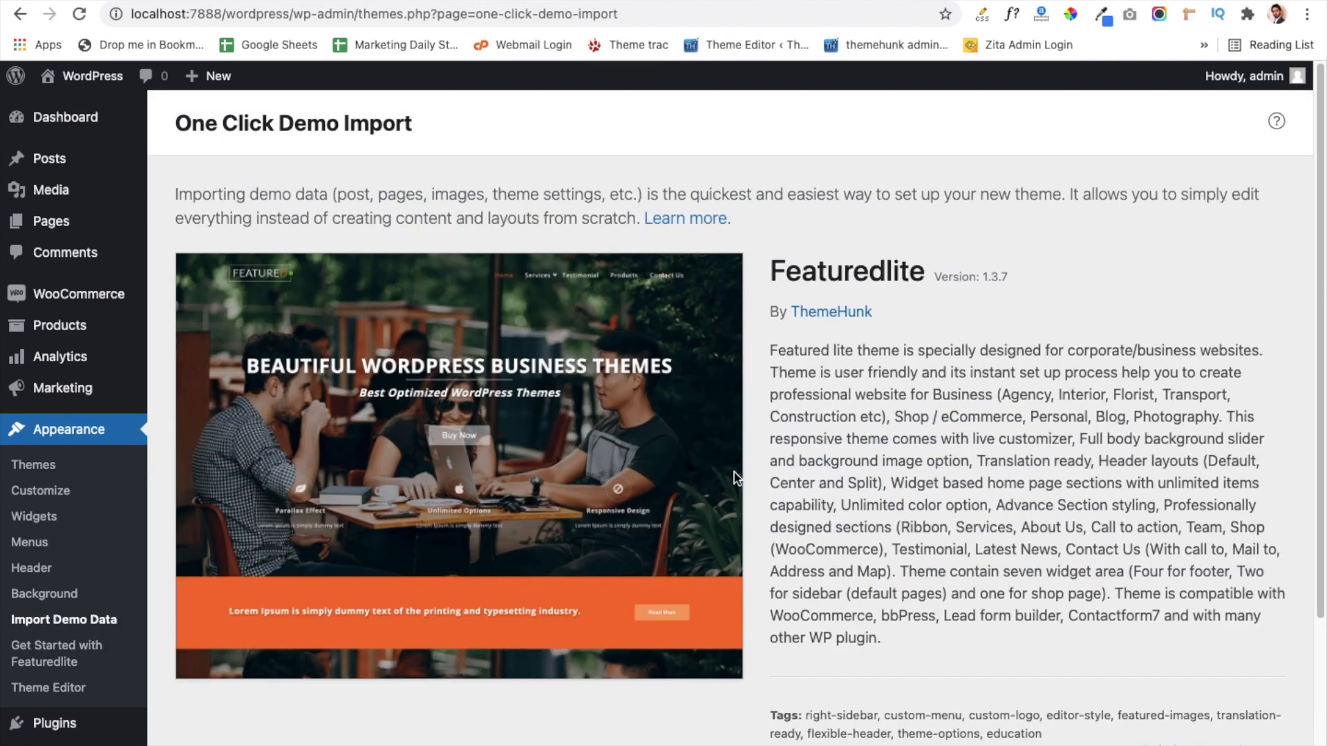
- Import the Featuredlite Default demo data without selecting WPForms, All in One SEO or MonsterInsights
scroll(749, 496, down, 3)
scroll(749, 493, down, 1)
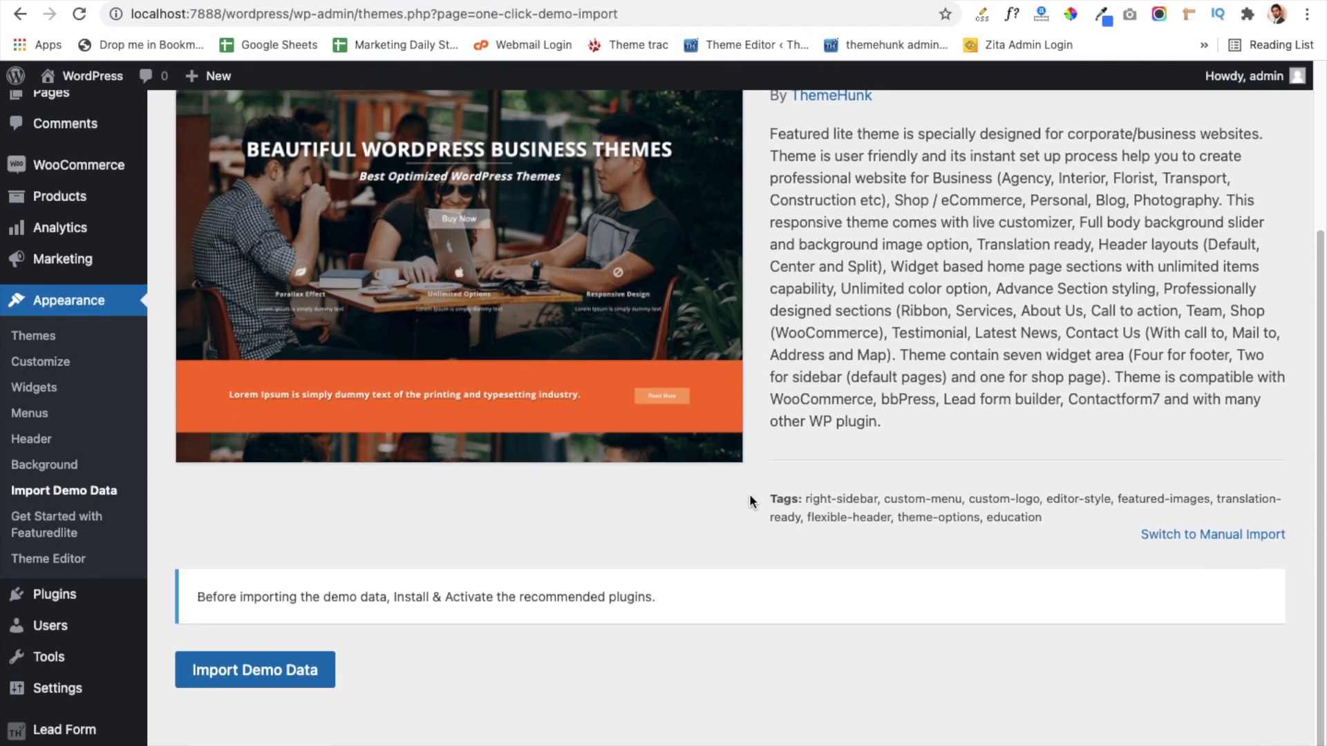
click(259, 679)
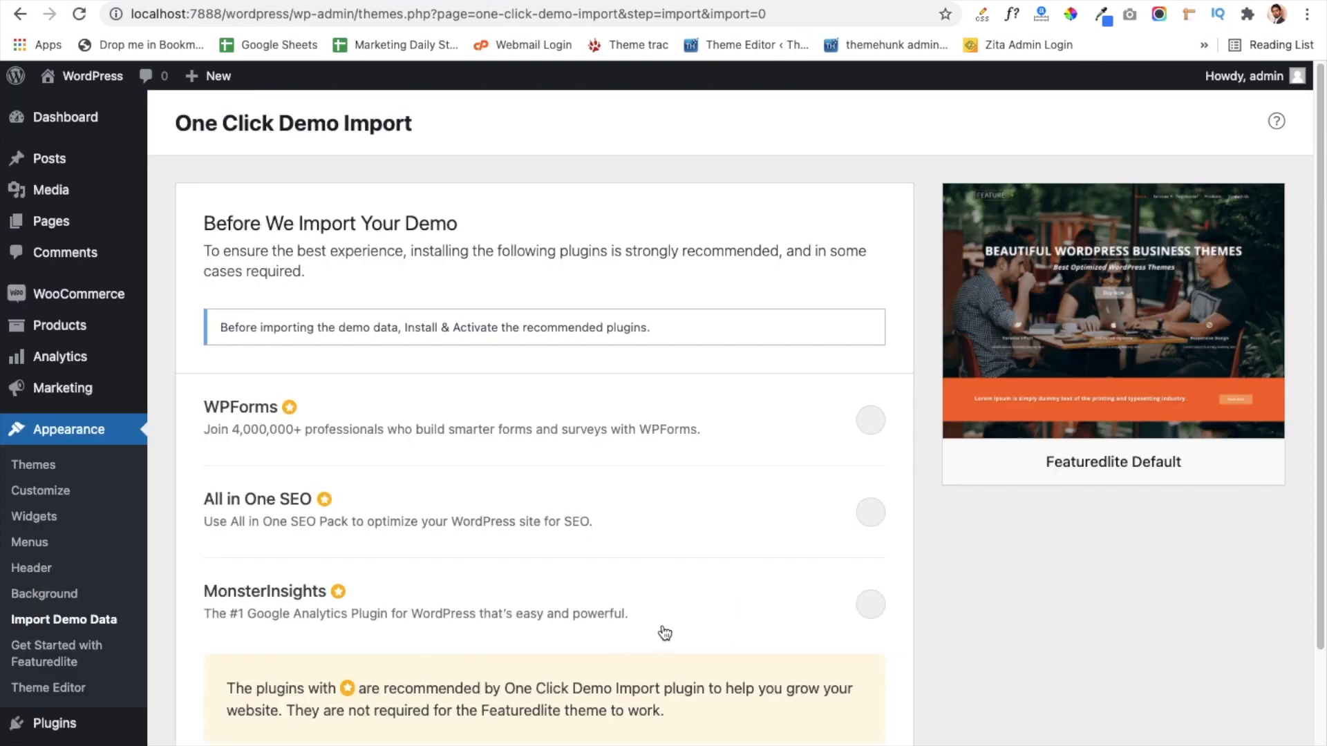
scroll(659, 631, down, 3)
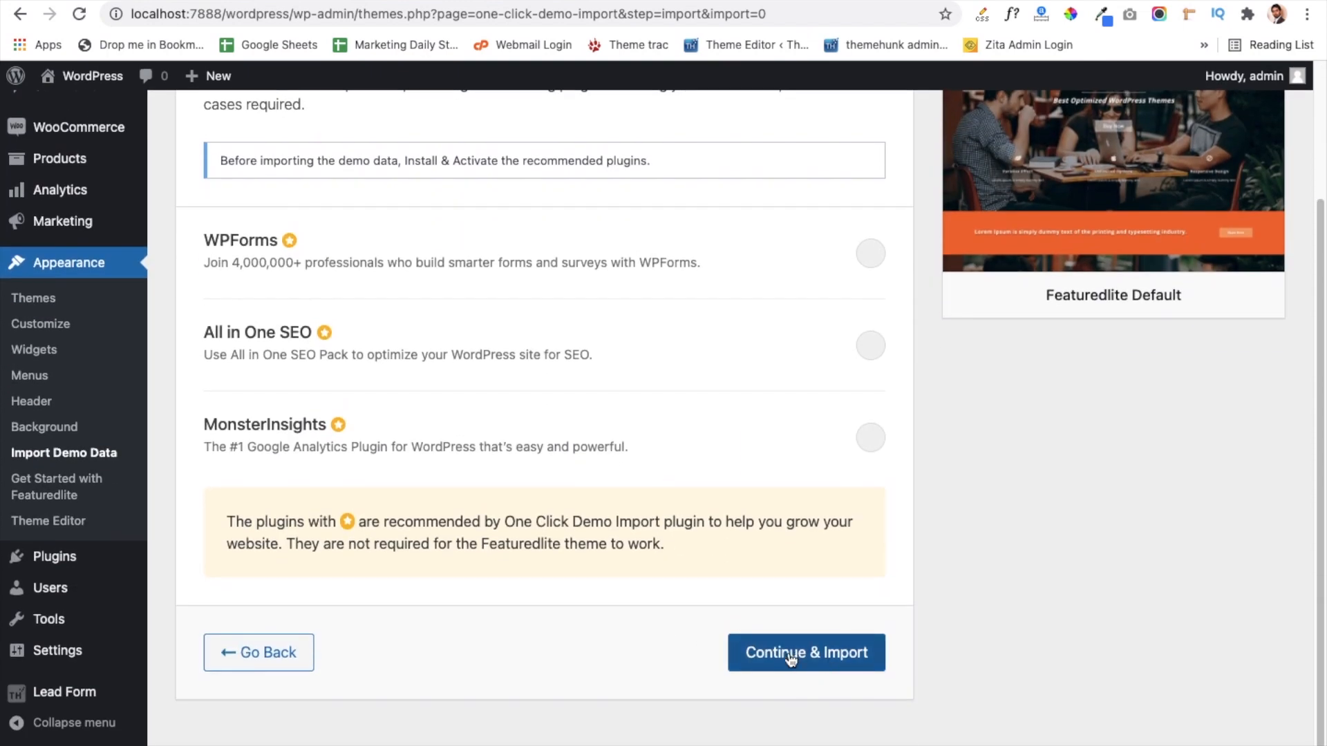
click(794, 651)
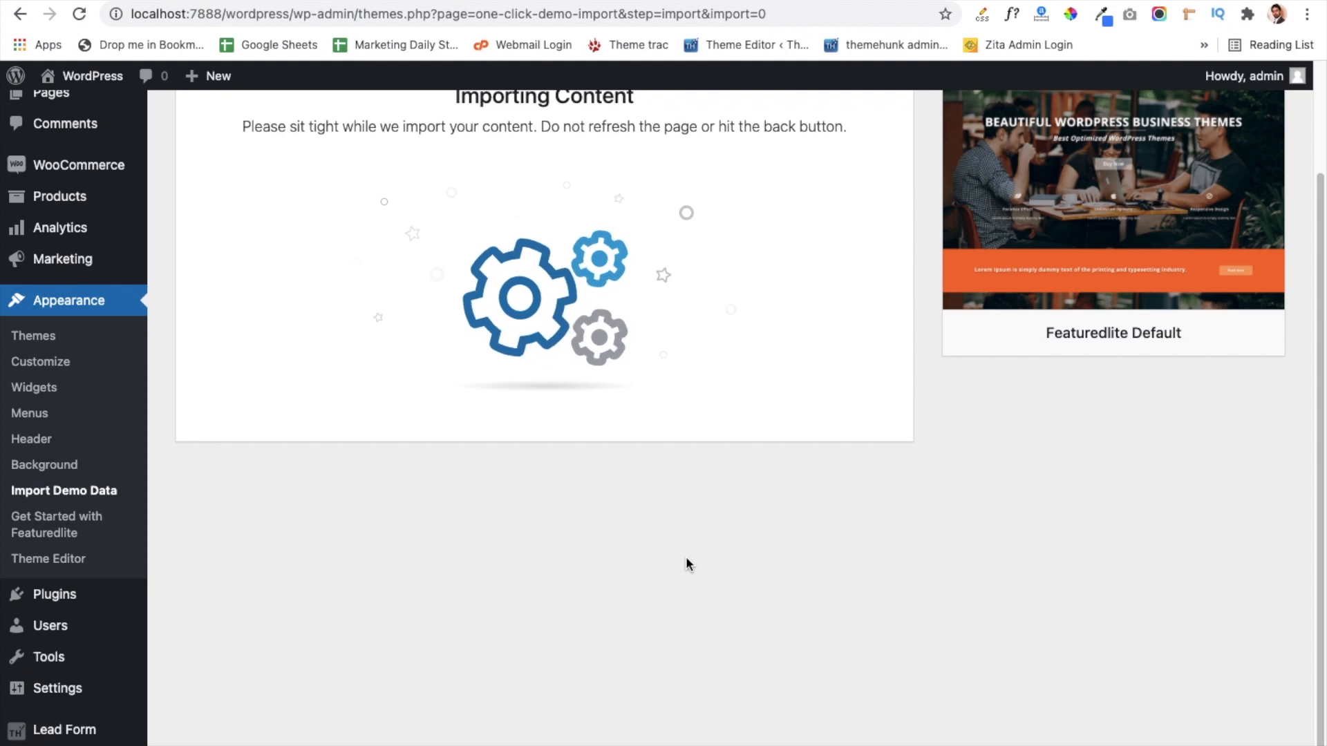
scroll(685, 557, up, 3)
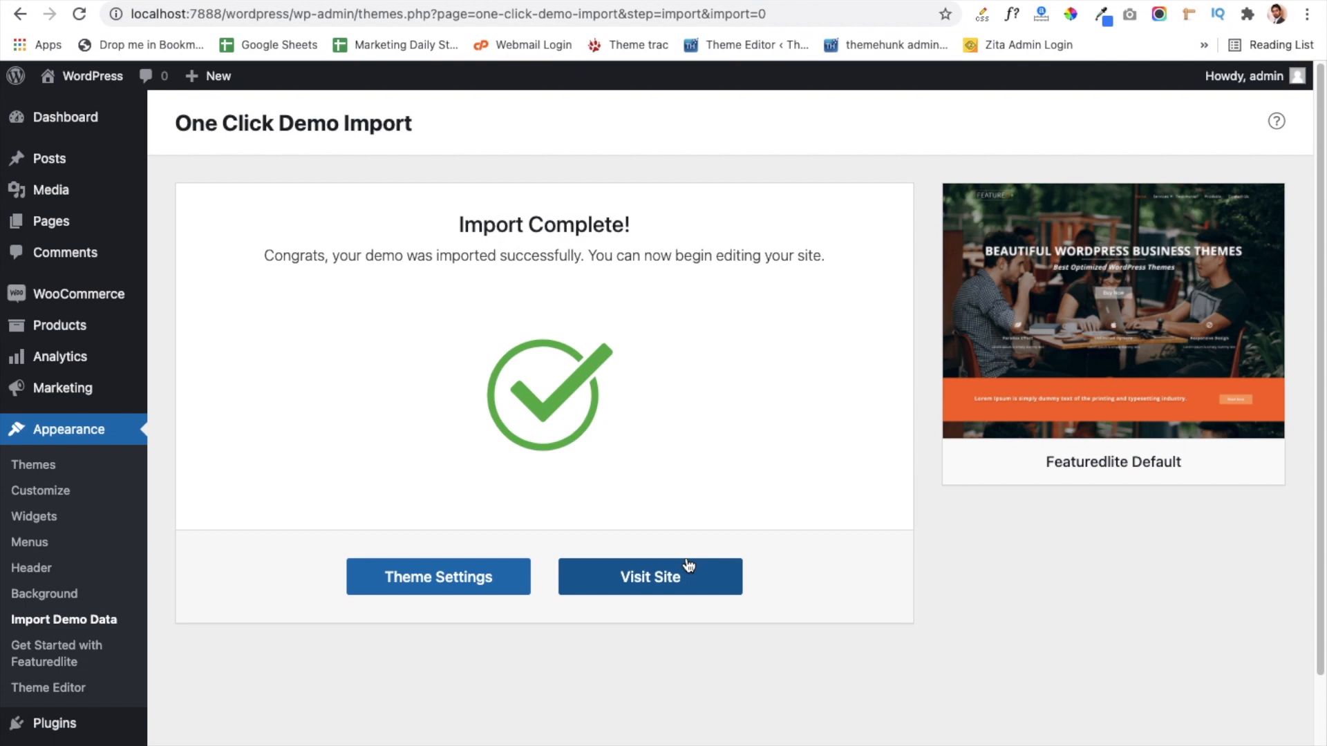
- Visit the imported site and examine its hero, call-to-action ribbon, What We Do, About Us and Meet our Team sections
click(648, 578)
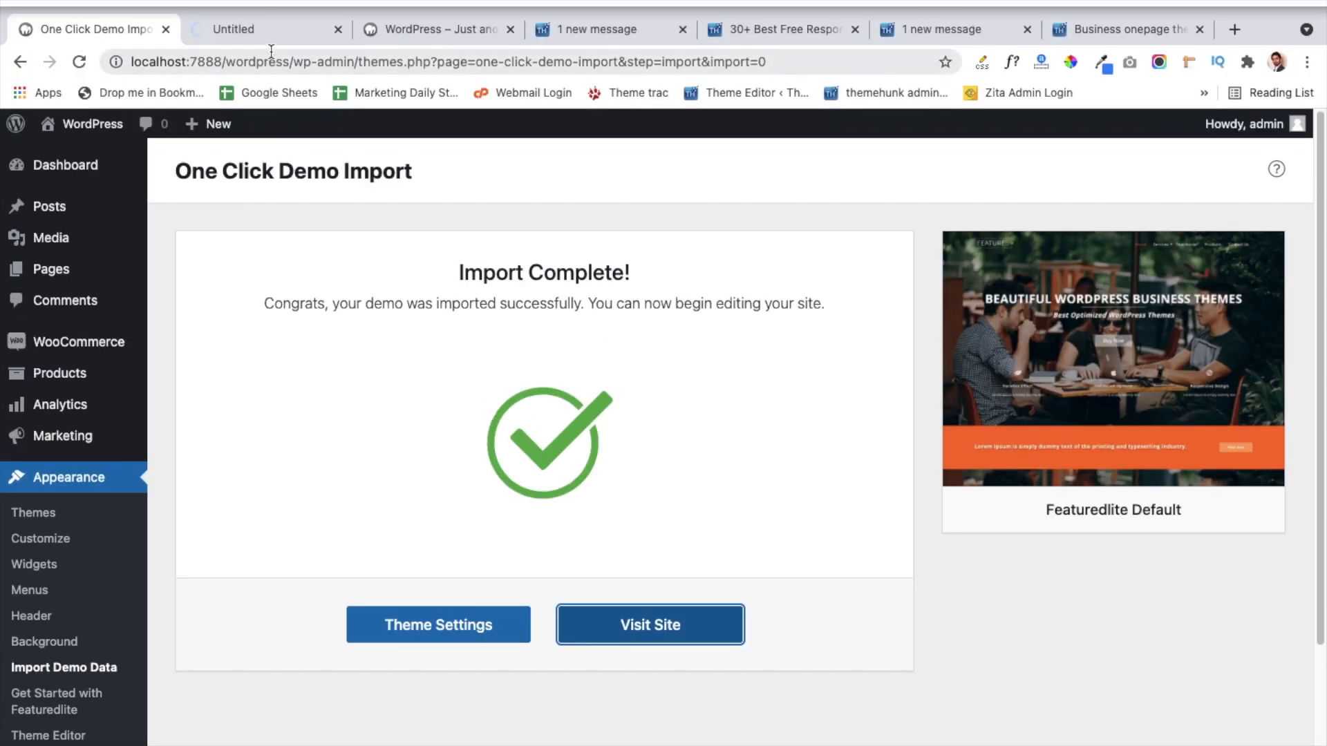
click(271, 40)
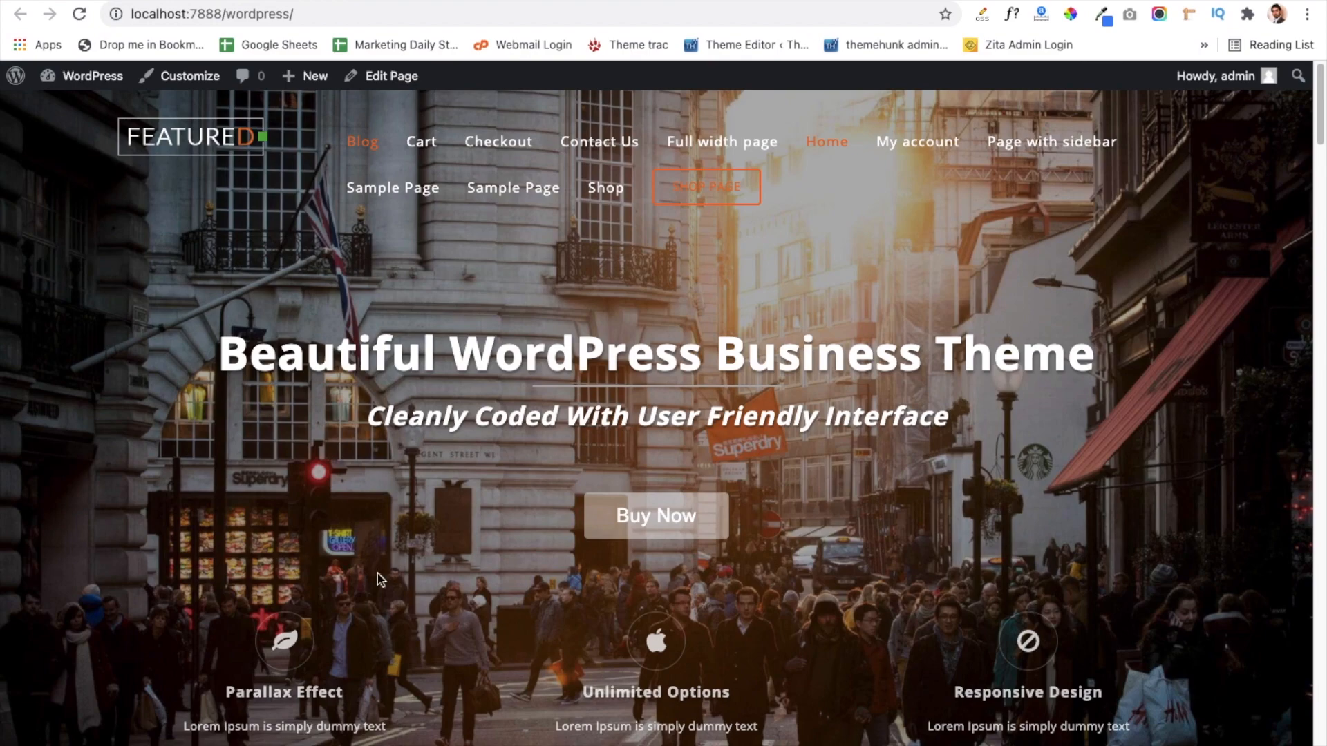
scroll(460, 617, down, 4)
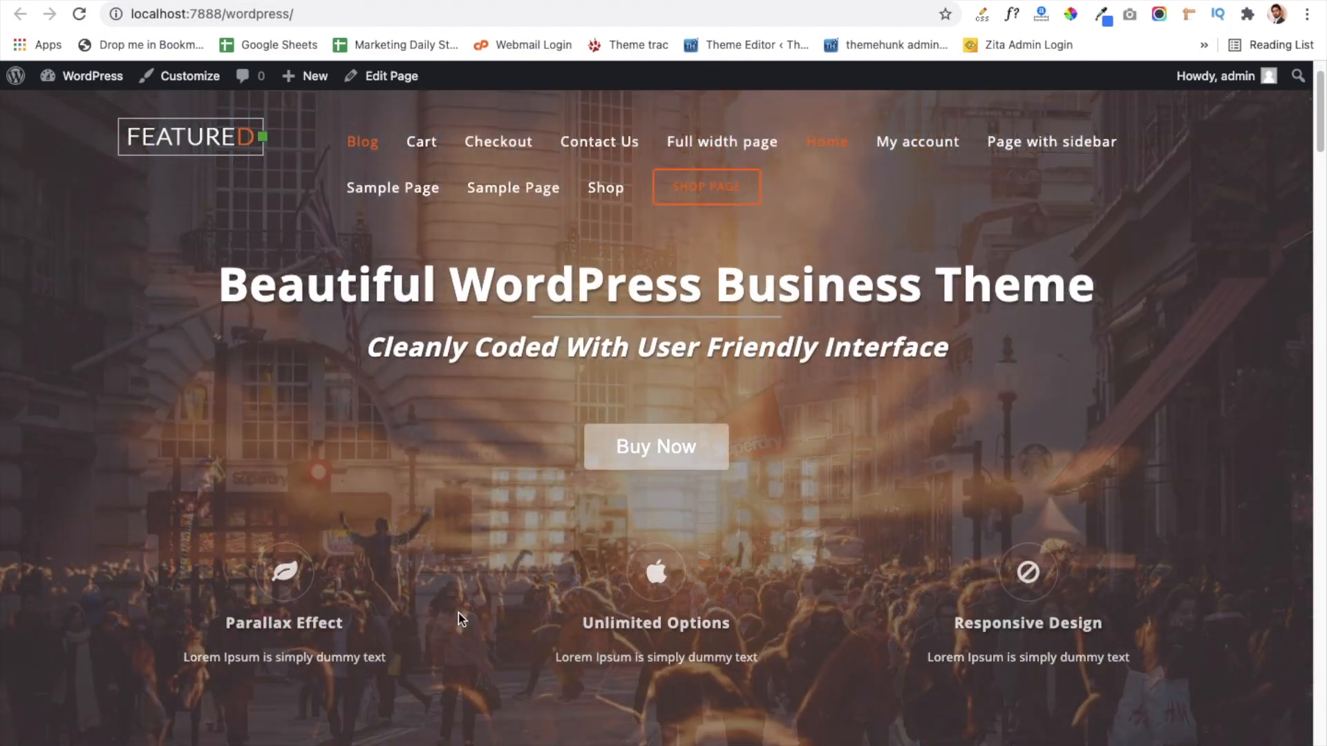
scroll(459, 617, down, 8)
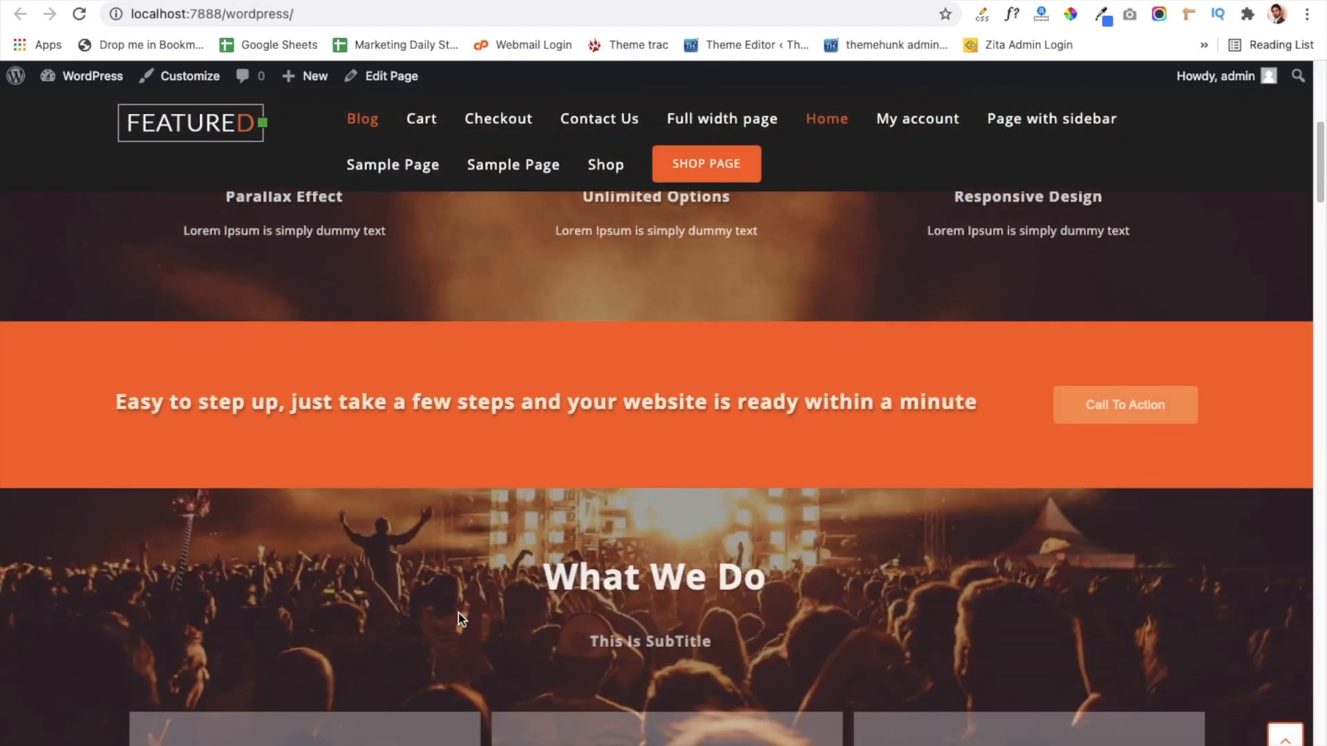
scroll(458, 615, down, 10)
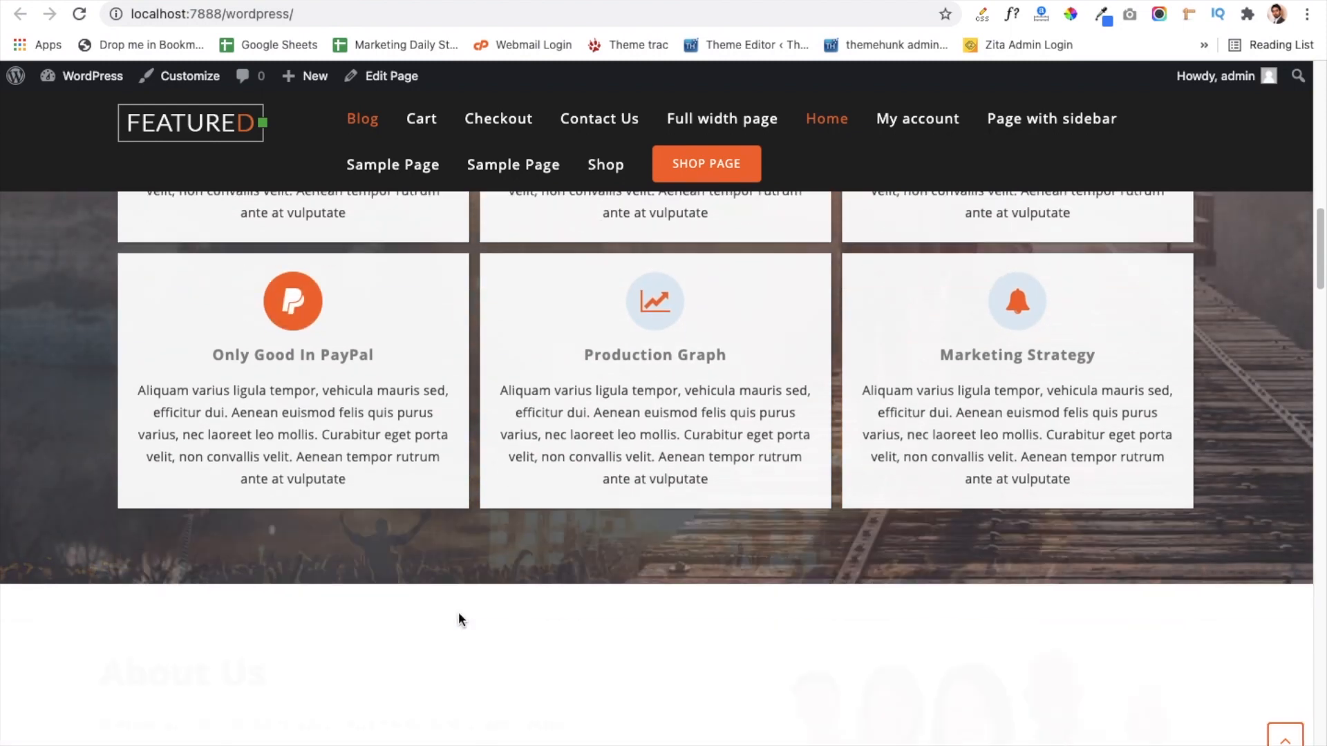
scroll(458, 612, down, 7)
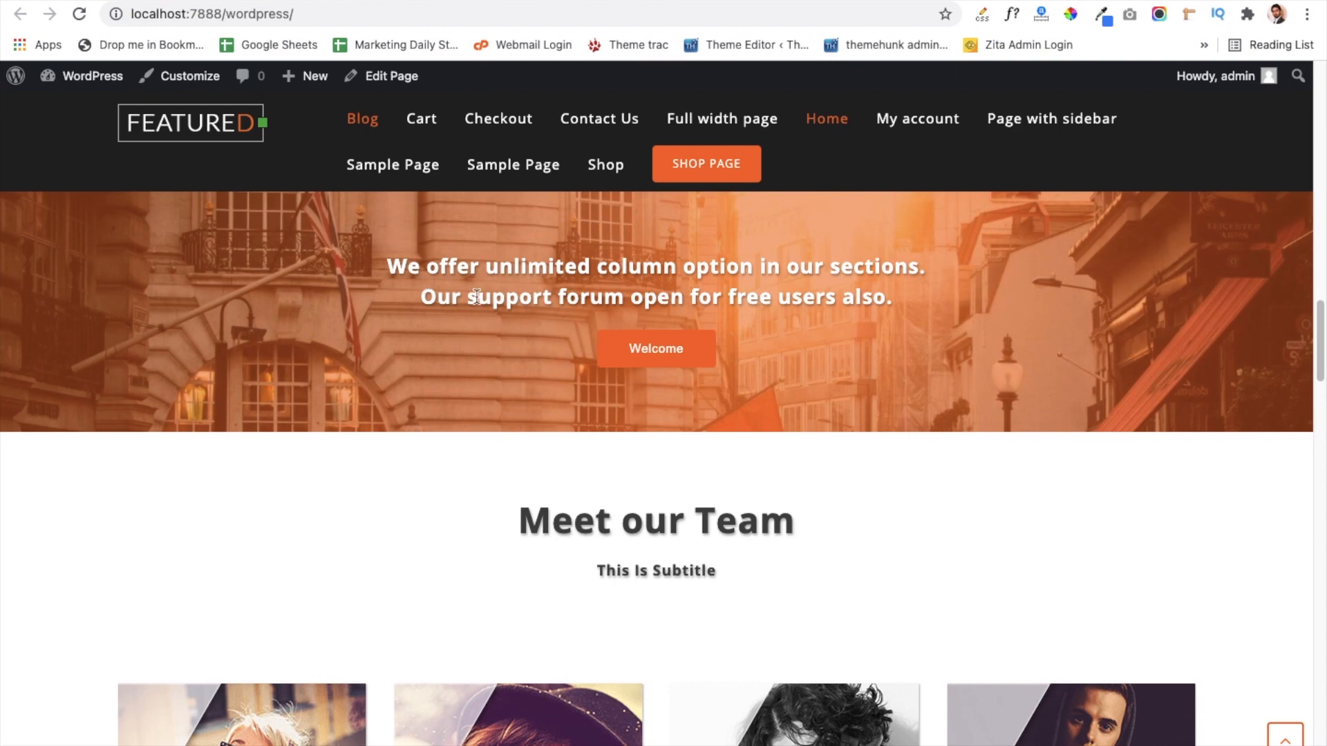
scroll(410, 486, down, 10)
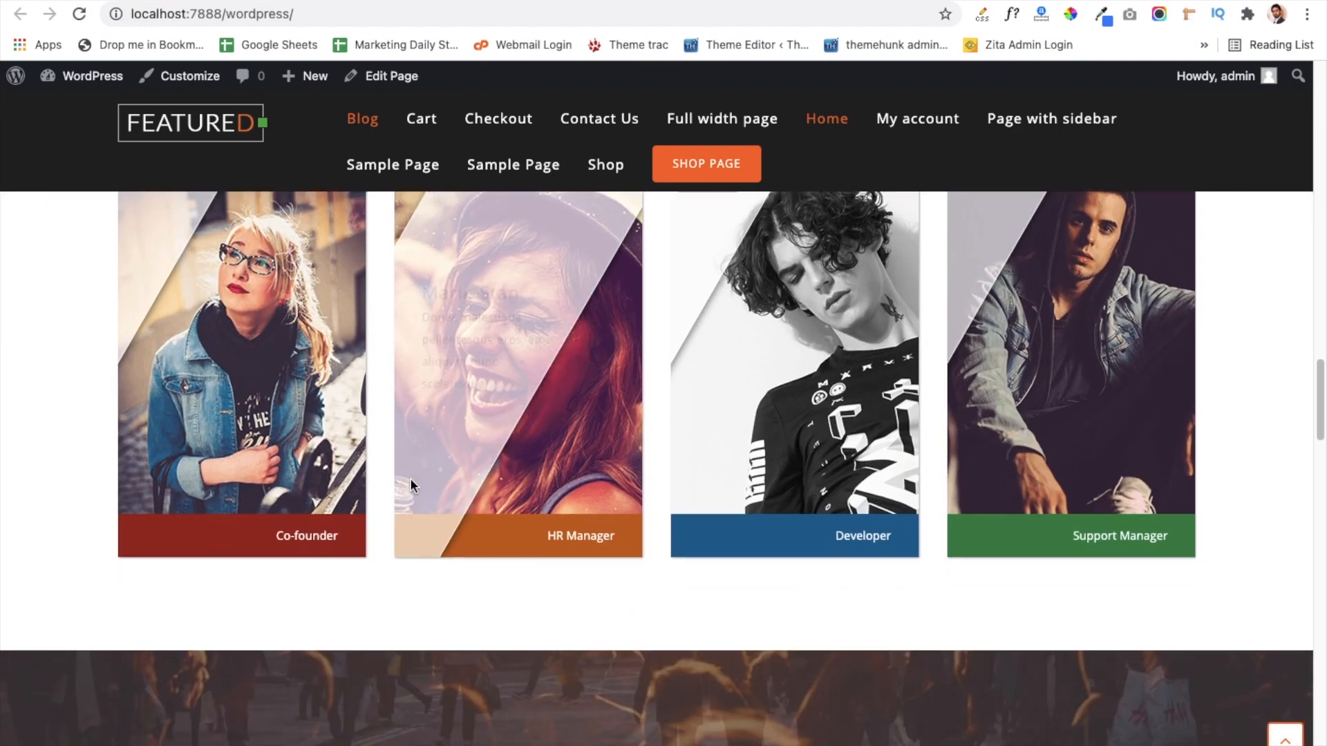
- Examine the imported site's Woo Store, Happy Customers, Latest News, Get In Touch and footer sections
scroll(411, 483, down, 3)
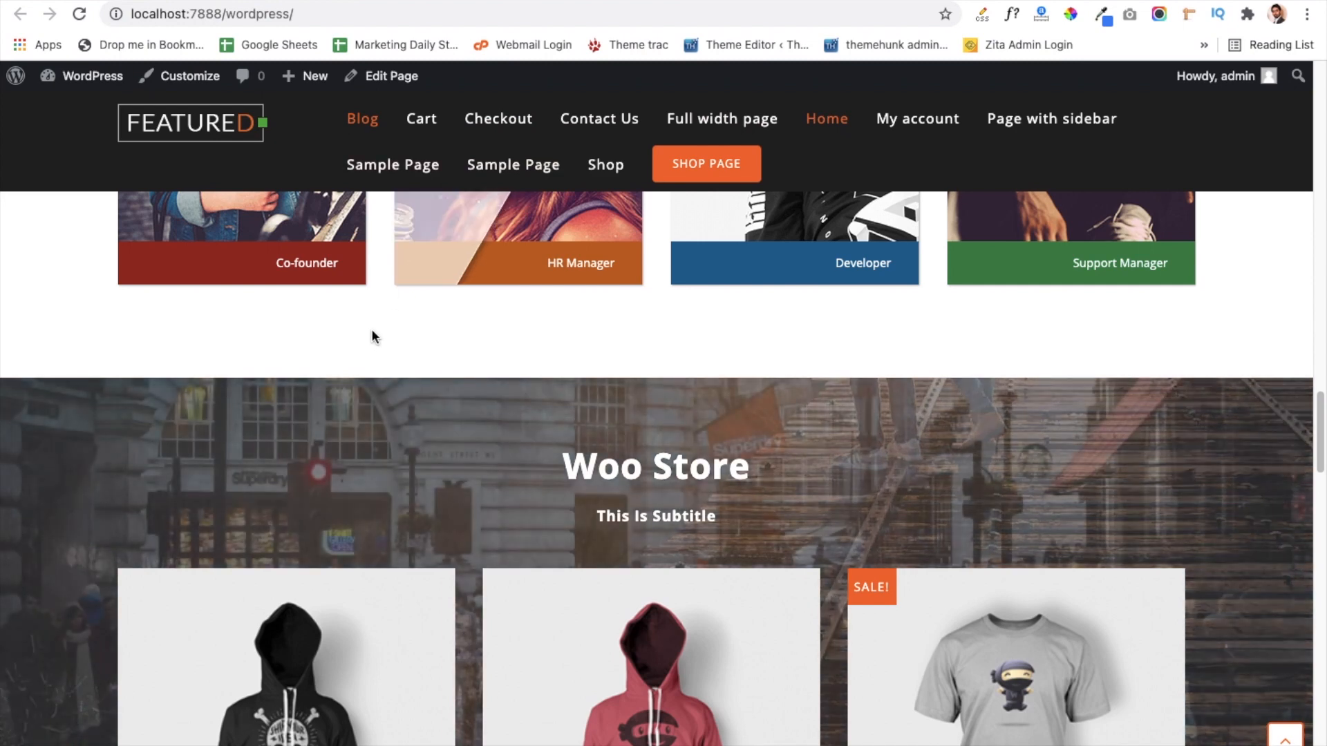
scroll(372, 331, down, 7)
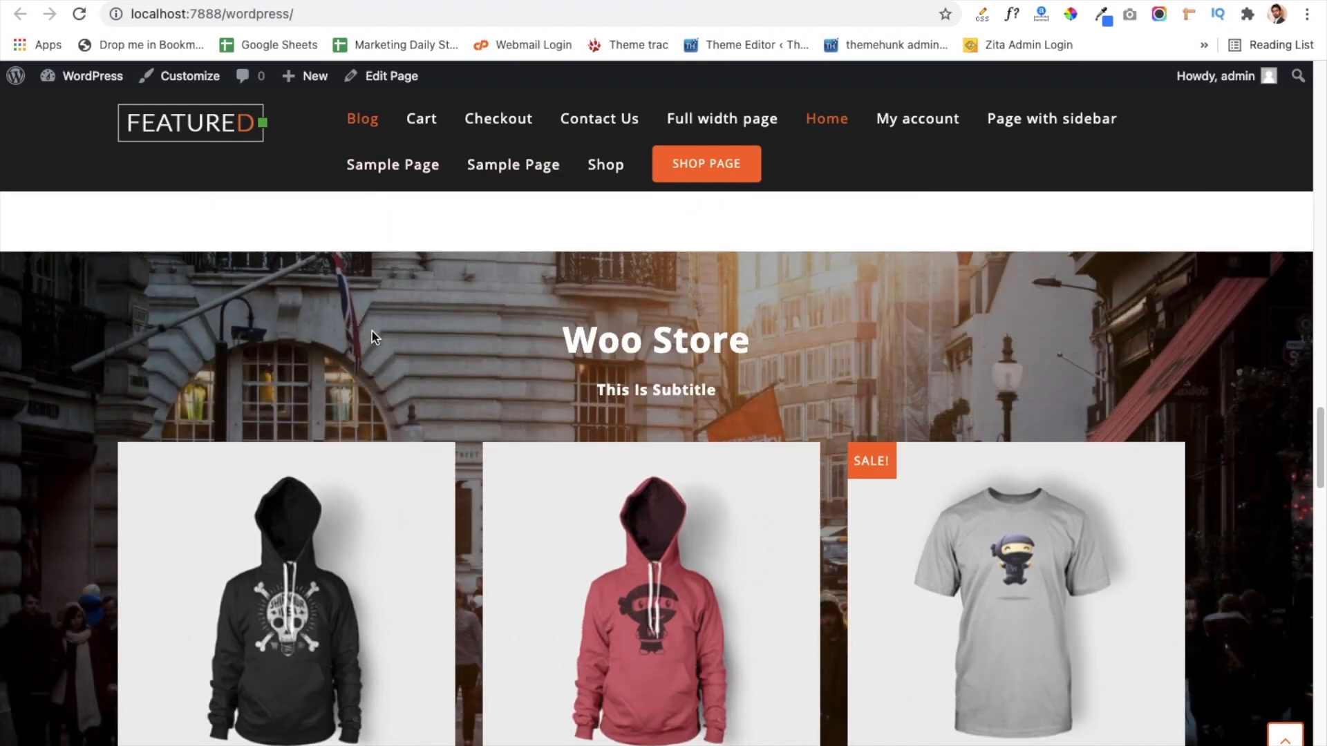
scroll(372, 330, down, 9)
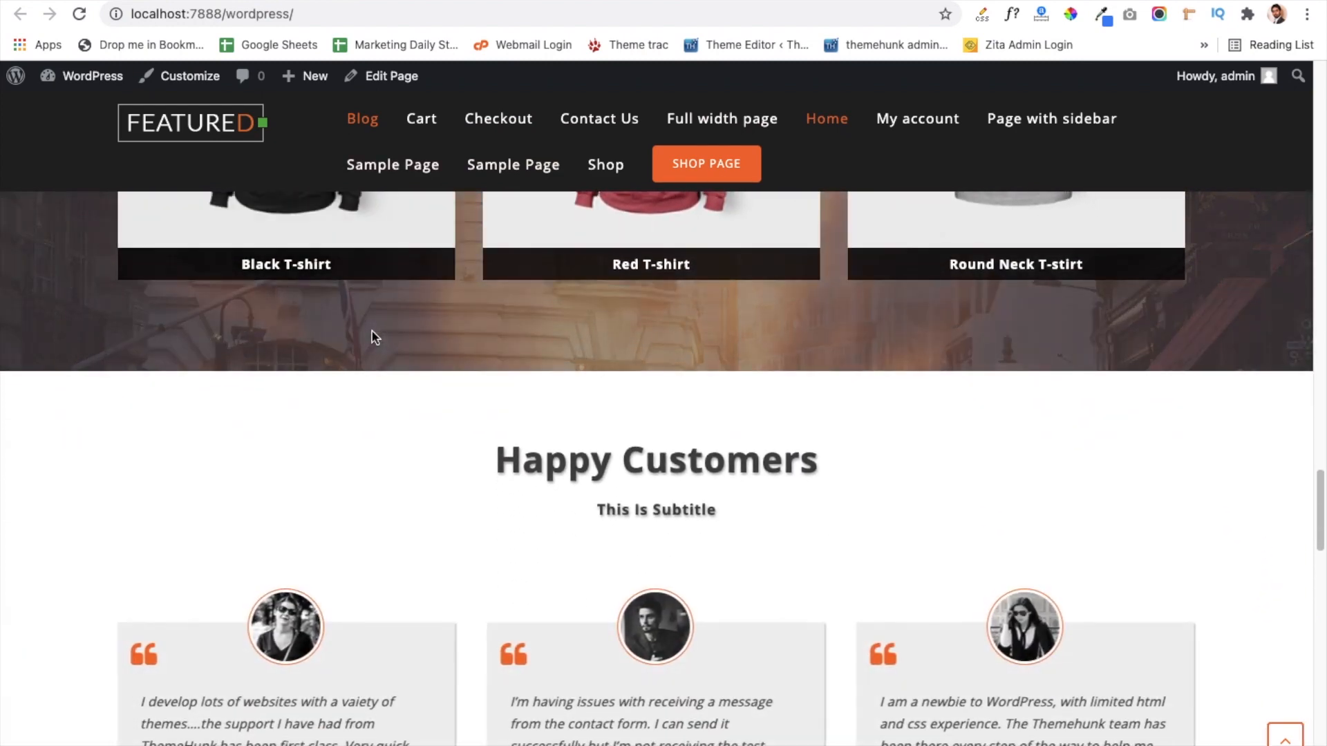
scroll(372, 332, down, 7)
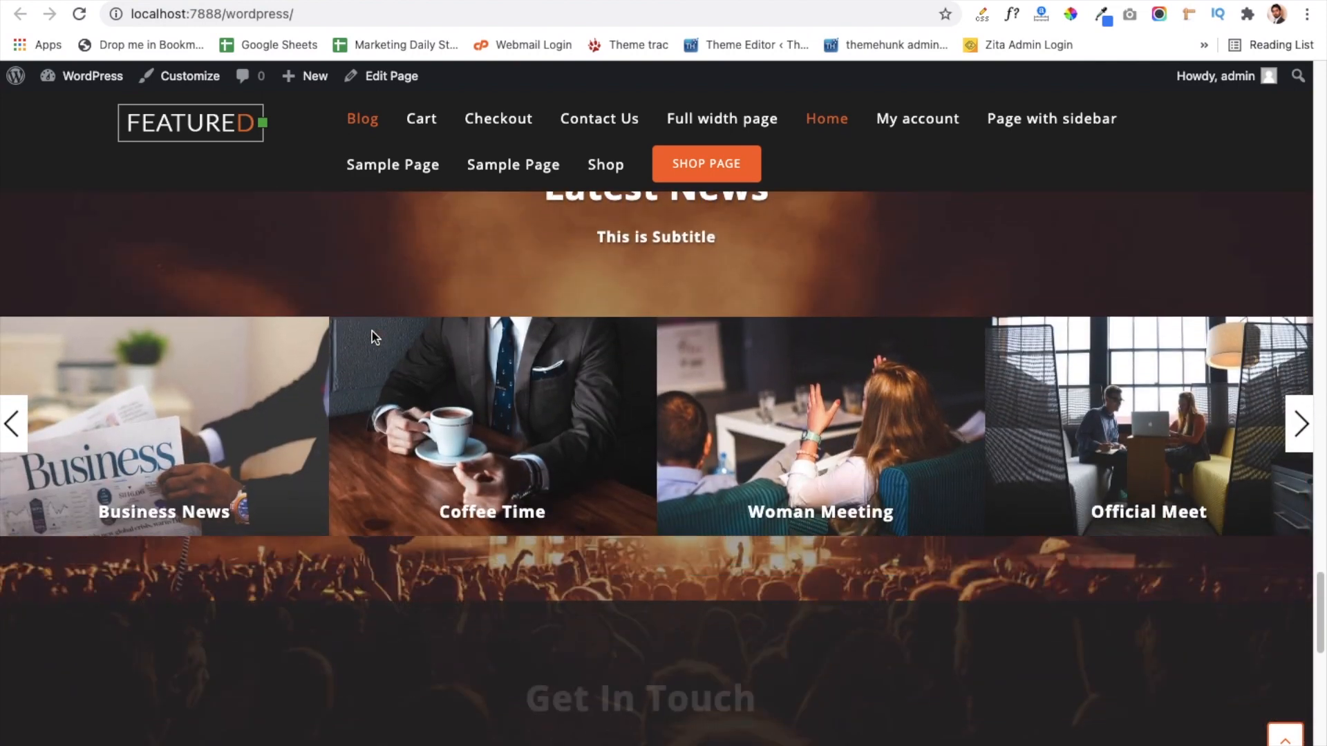
scroll(371, 330, down, 7)
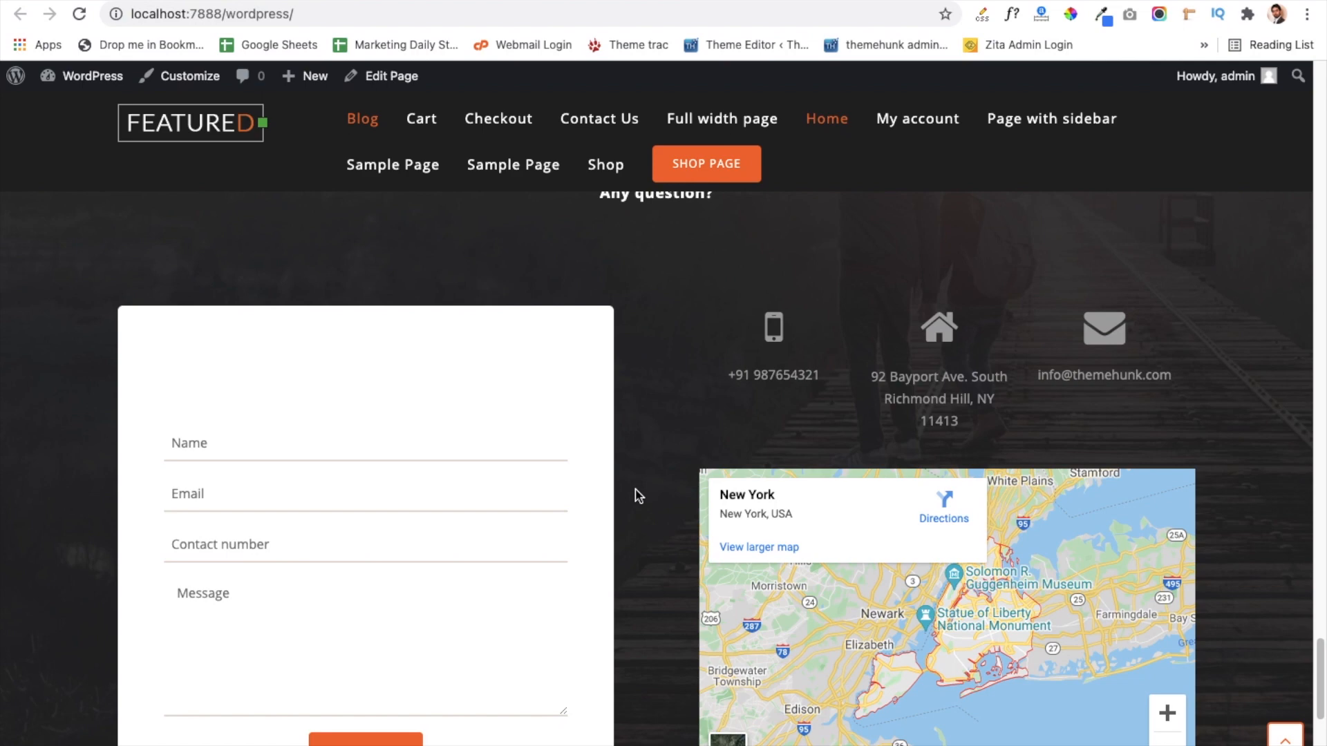
scroll(637, 495, up, 2)
scroll(637, 494, down, 10)
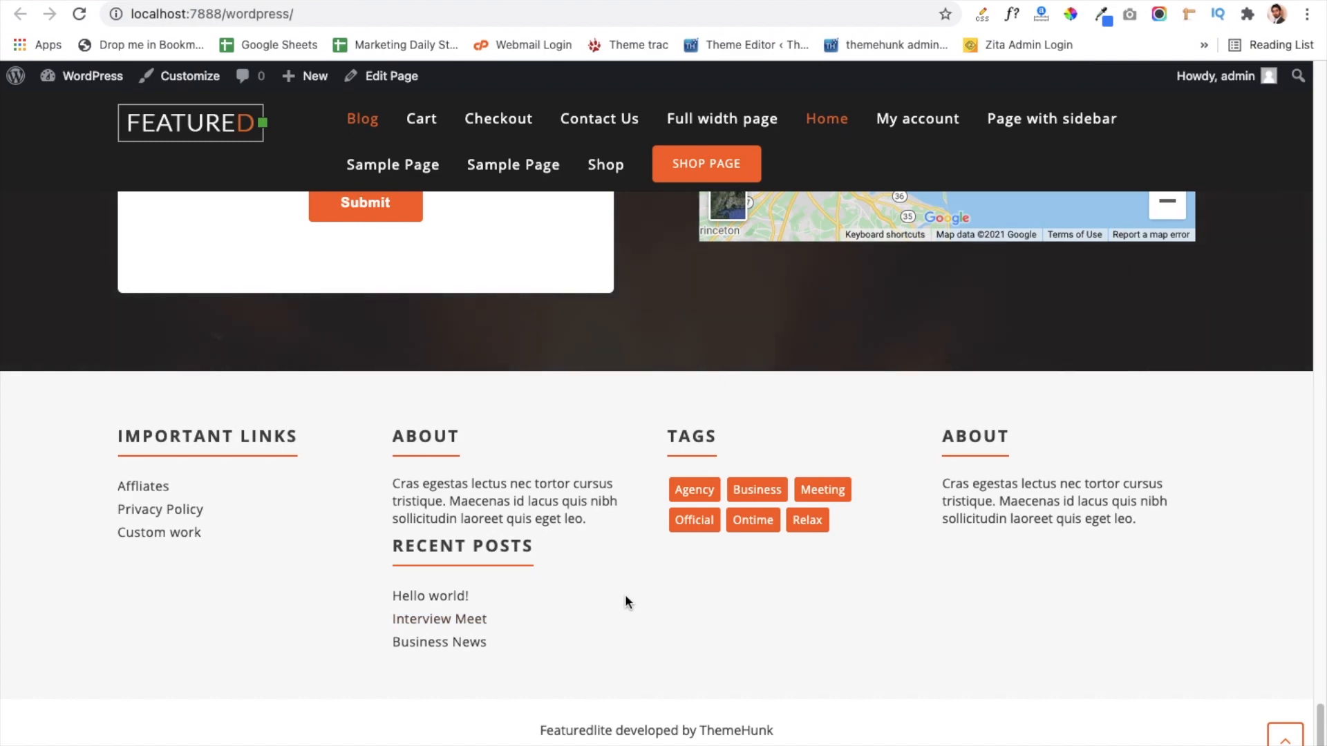
scroll(625, 598, up, 10)
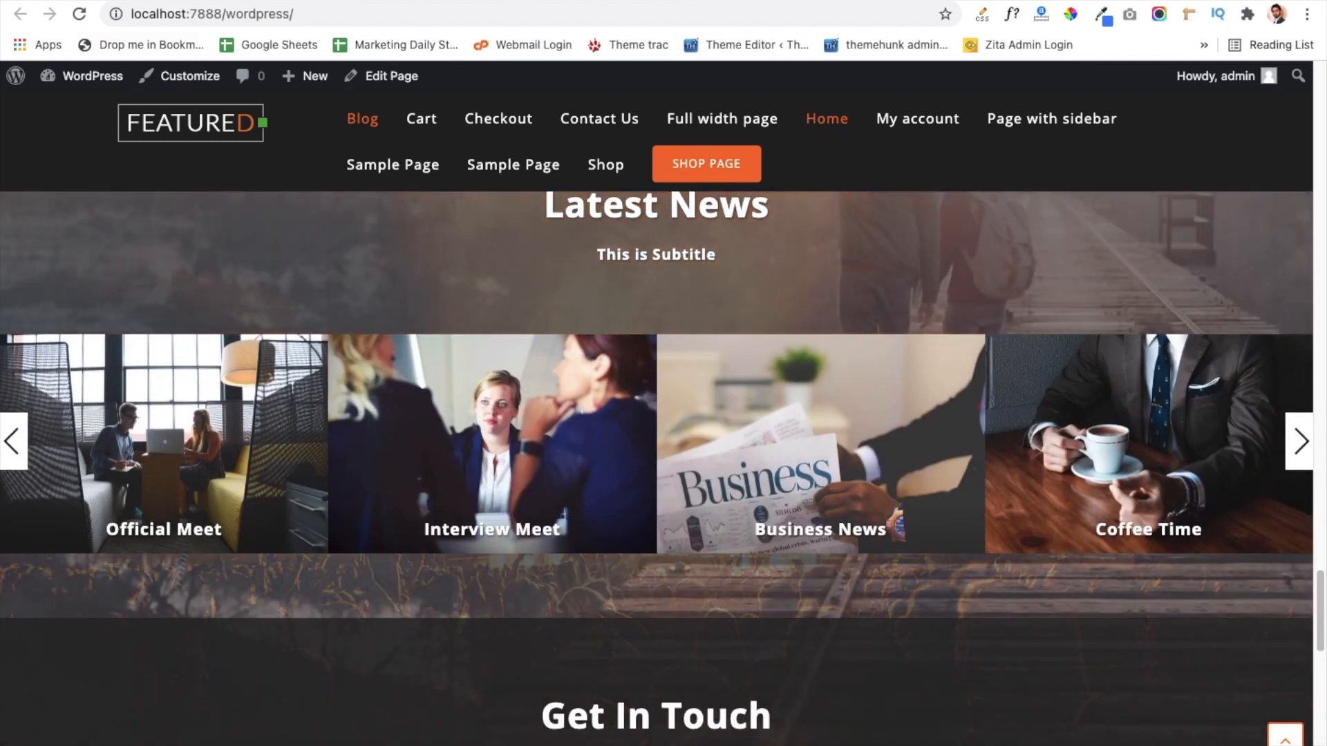
- Return to the WordPress dashboard and open the Featuredlite theme customizer in a separate browser tab
click(98, 4)
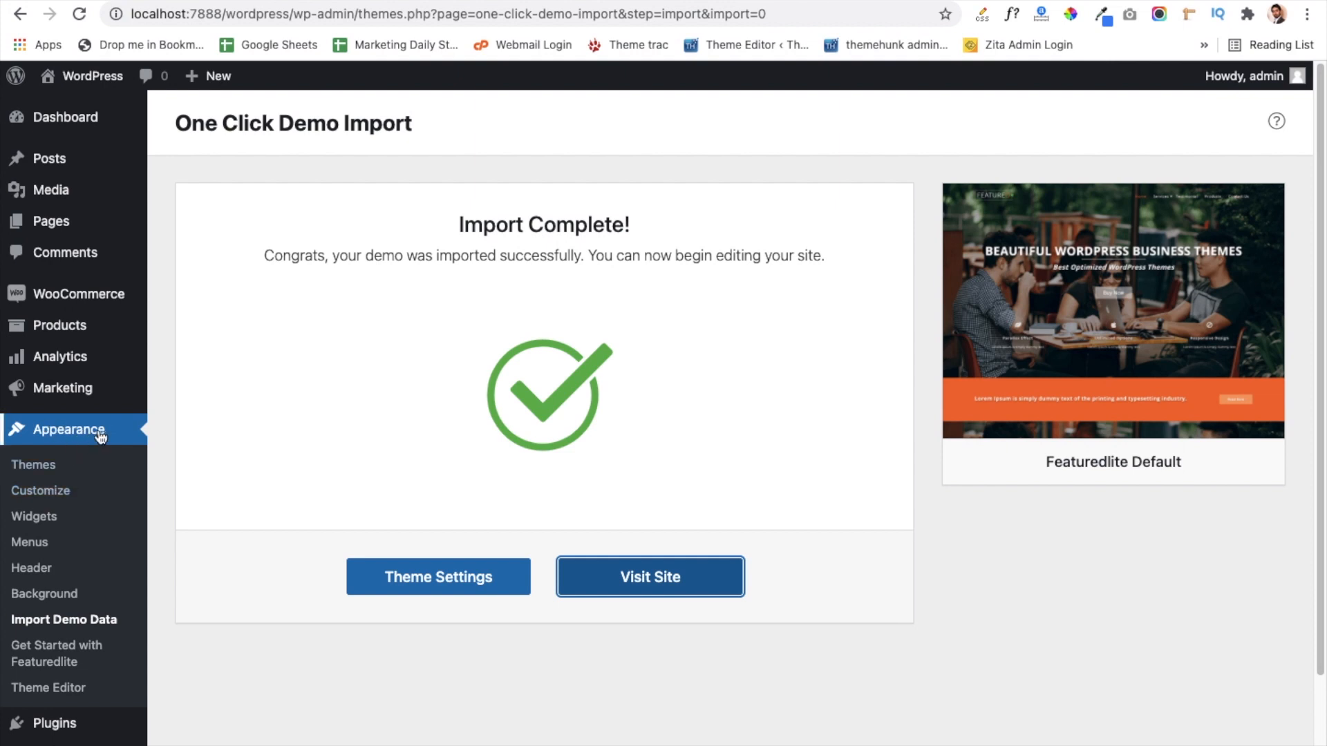
super+click(50, 497)
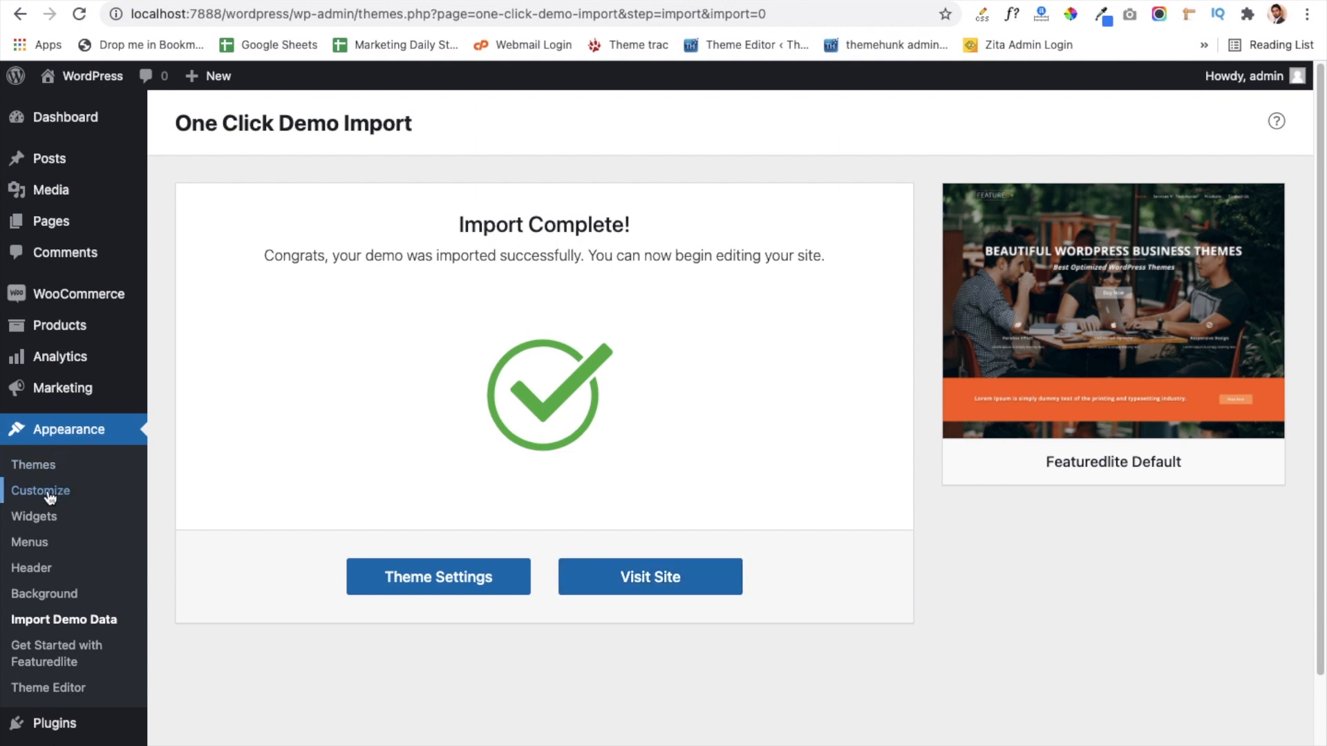
click(382, 1)
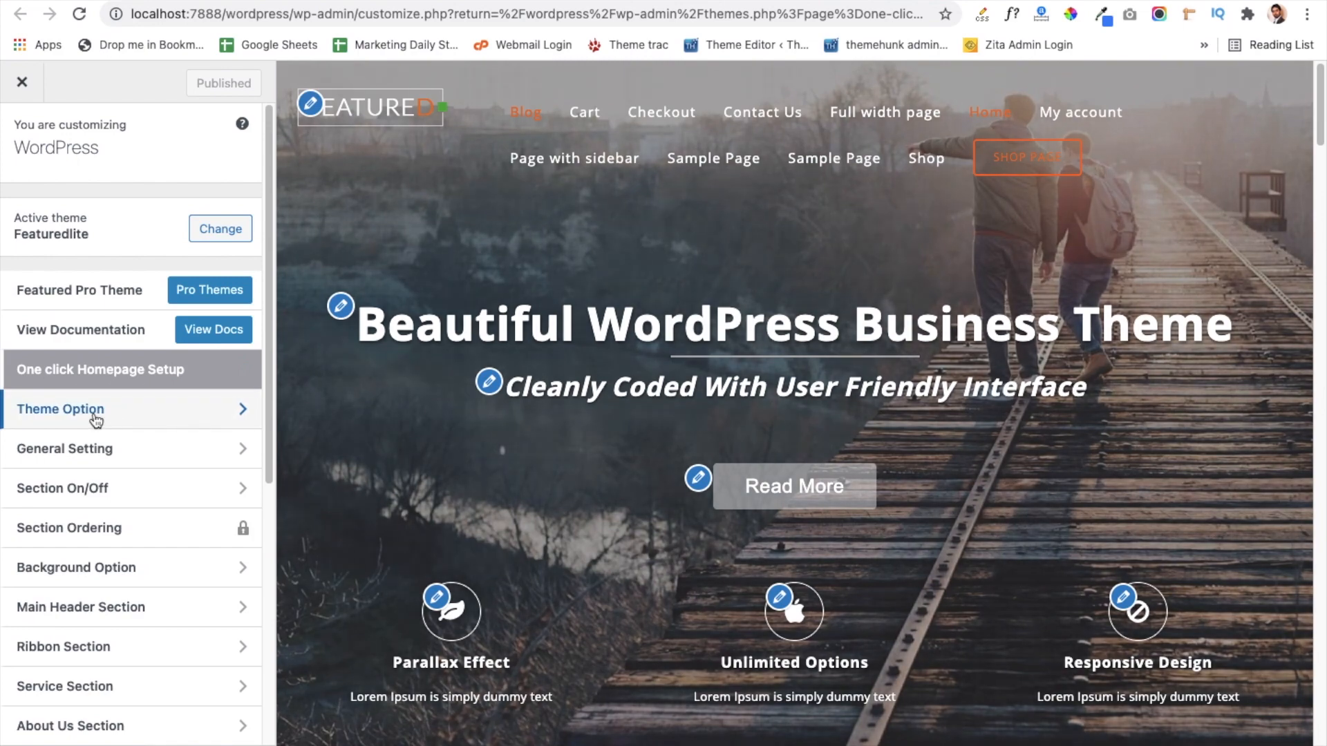
- Examine the theme's Global Setting options, including the site layout choices, and the Site Color options
click(90, 417)
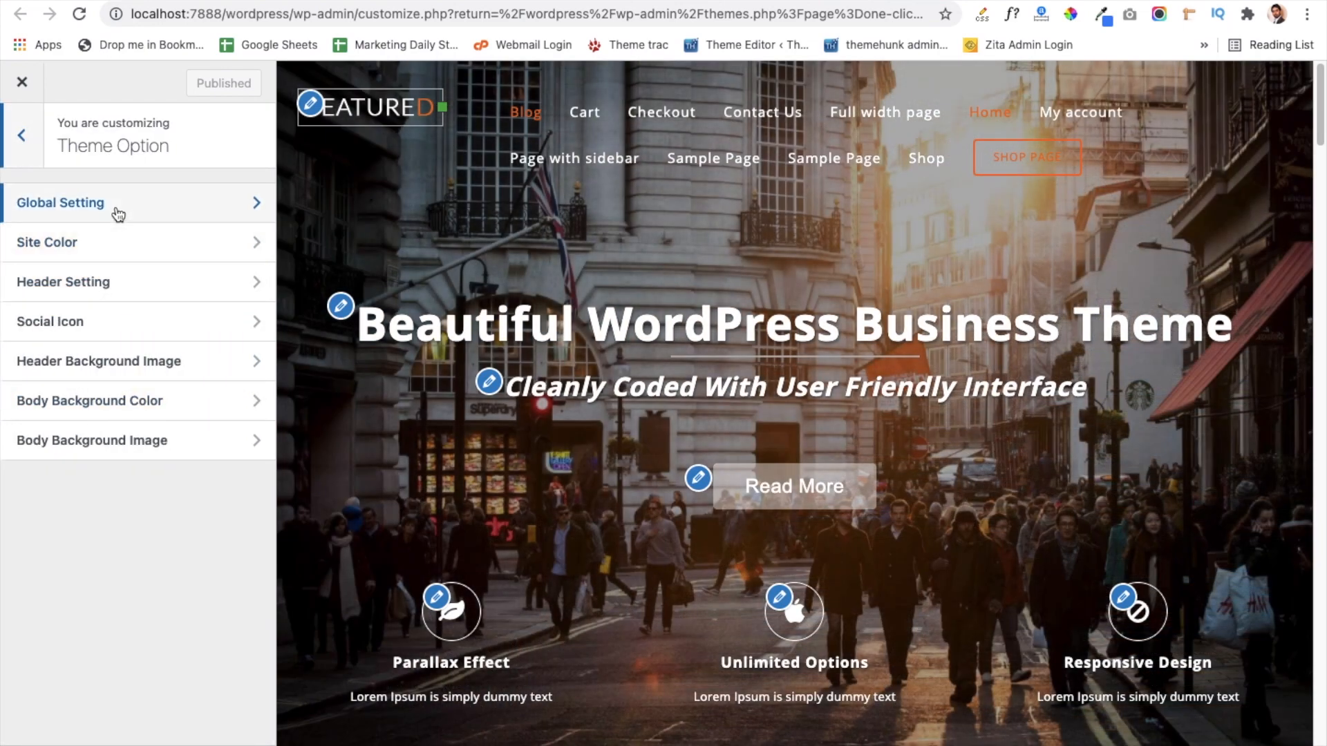
click(118, 214)
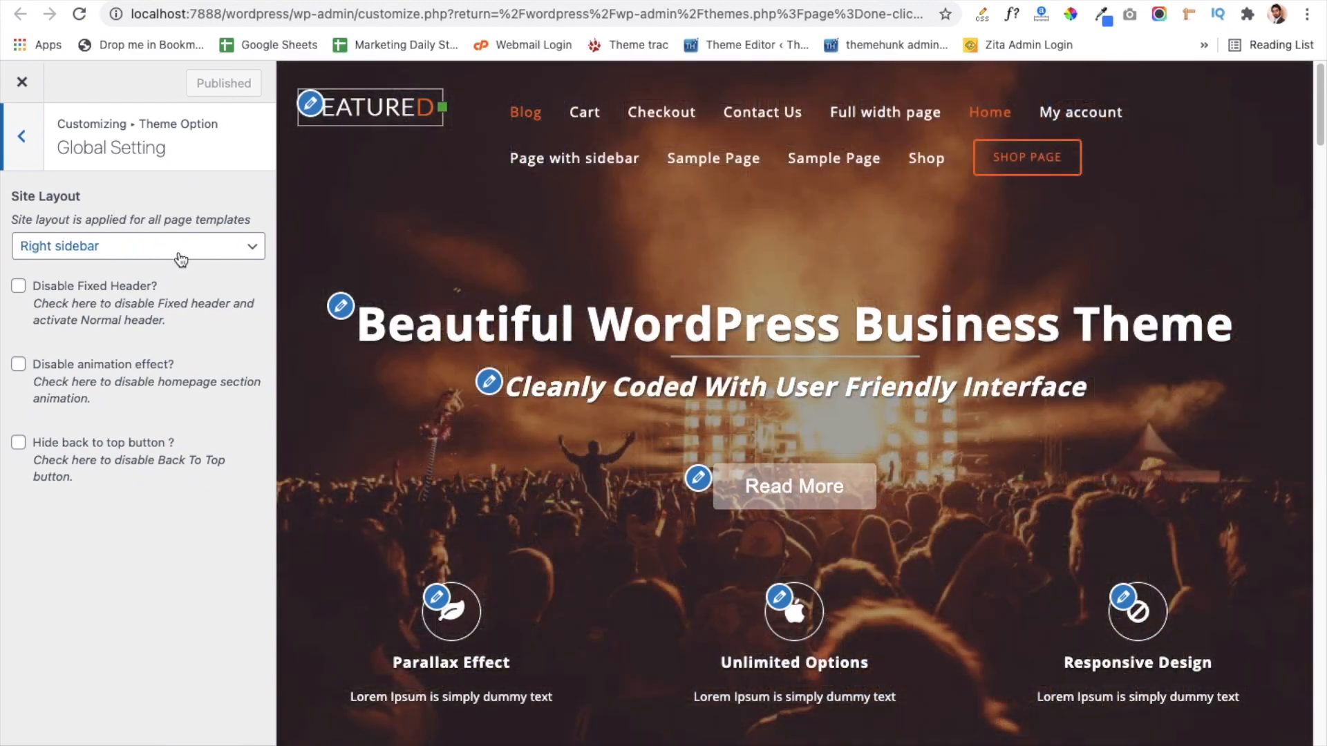
click(178, 254)
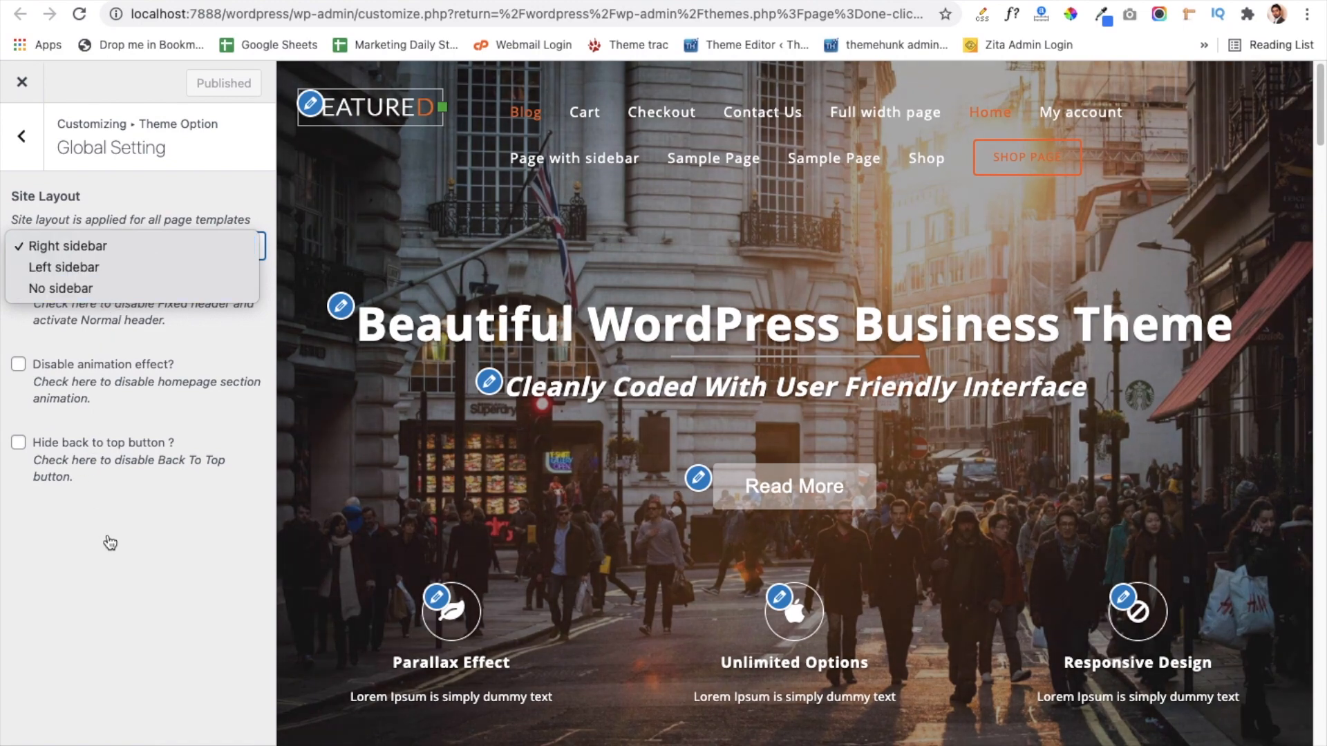
click(108, 535)
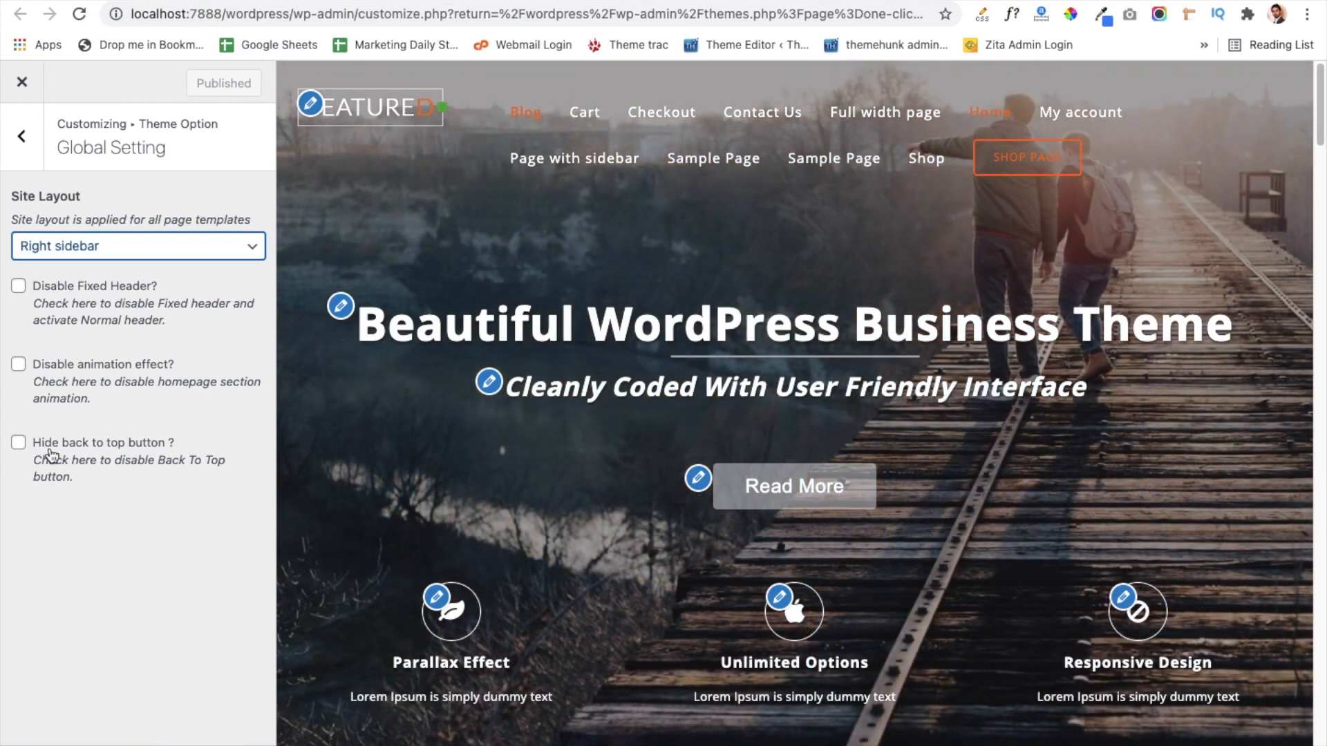
scroll(669, 574, down, 5)
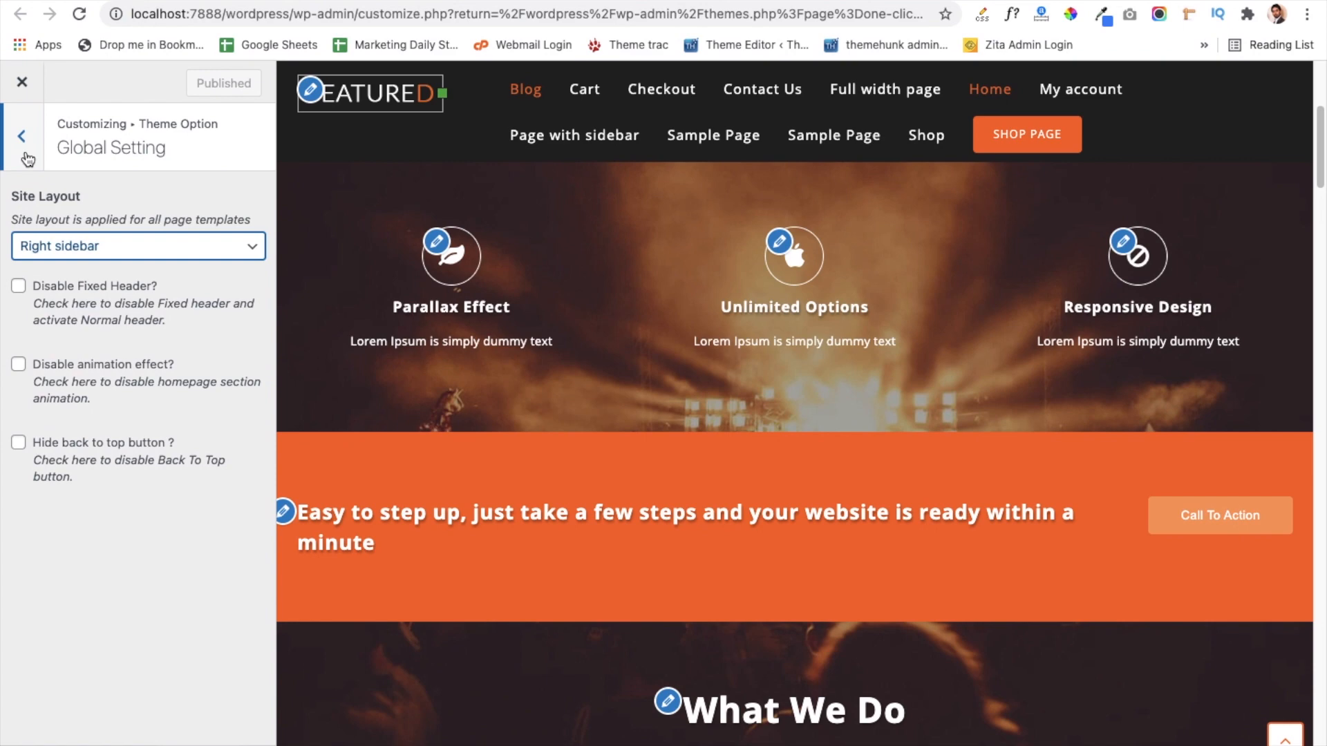
click(24, 152)
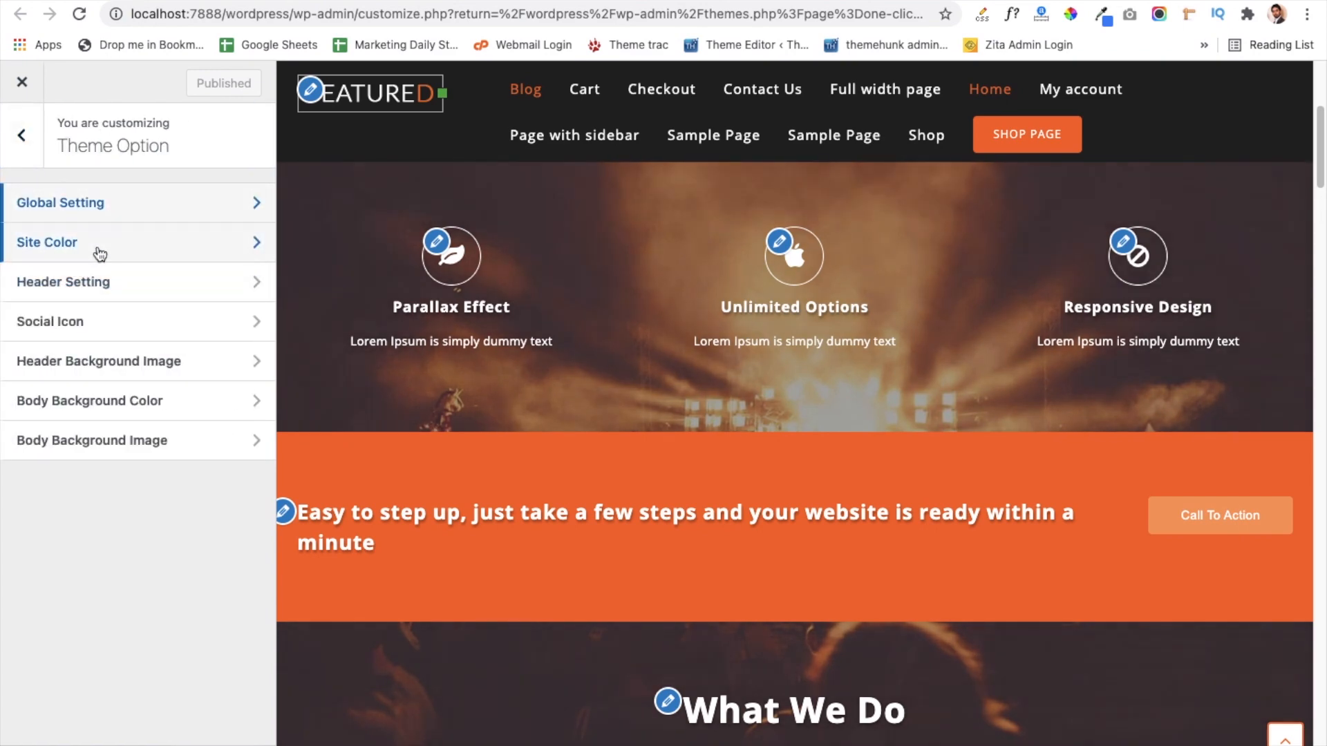
click(97, 249)
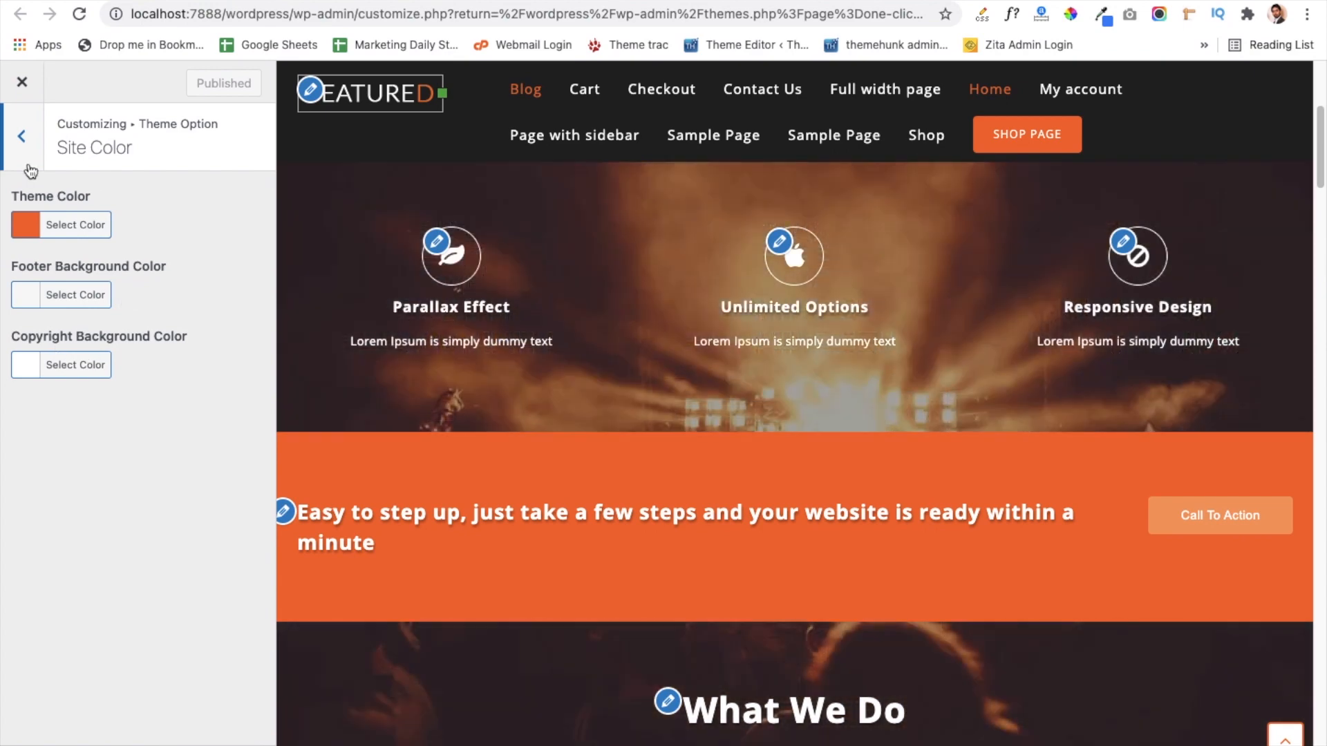
click(28, 167)
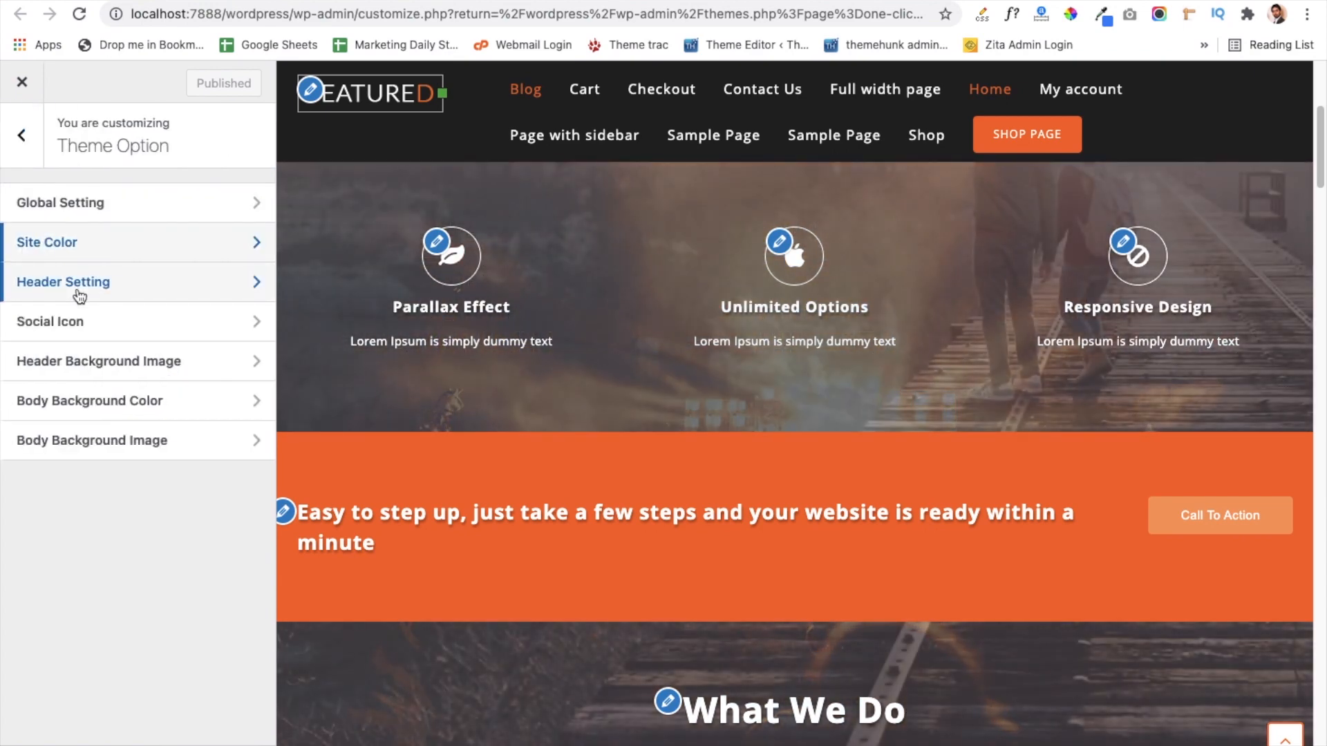
- Set the header layout to Center Menu and review the remaining header transparency, button and color options
click(80, 296)
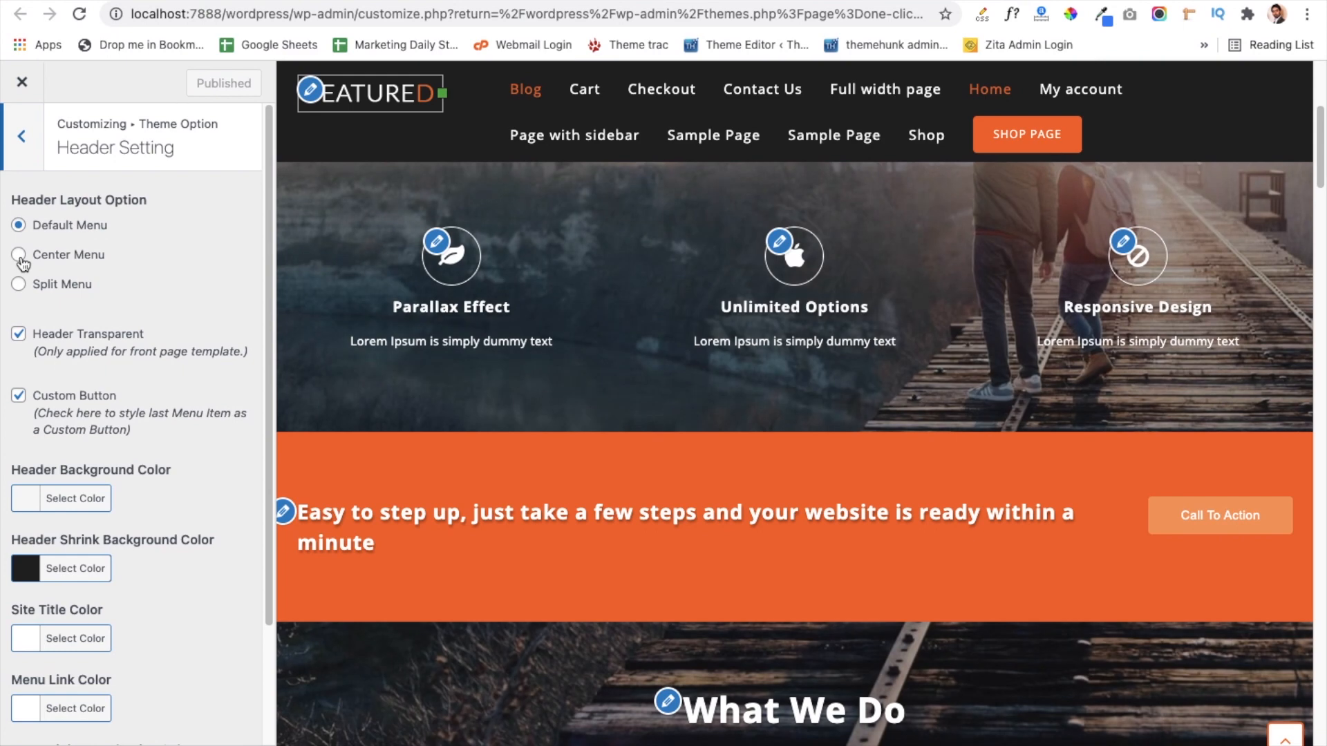
click(19, 255)
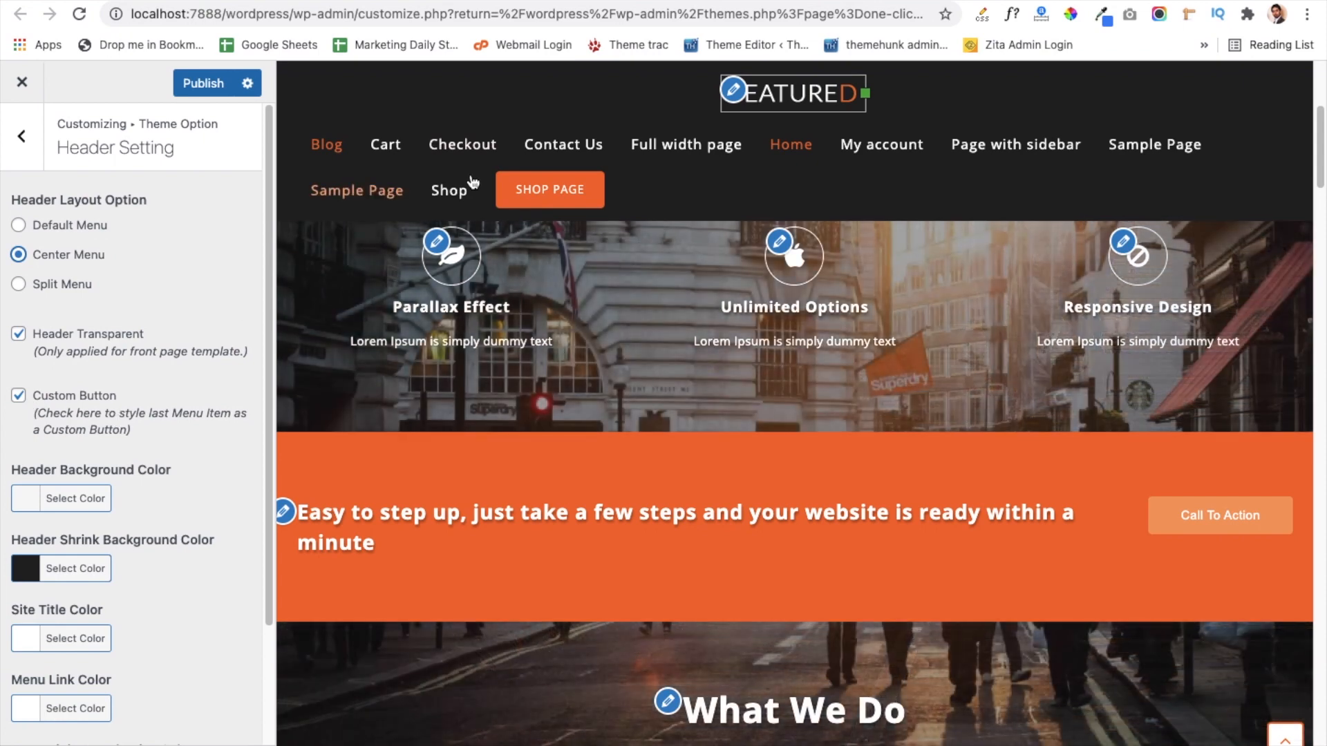
scroll(206, 408, down, 3)
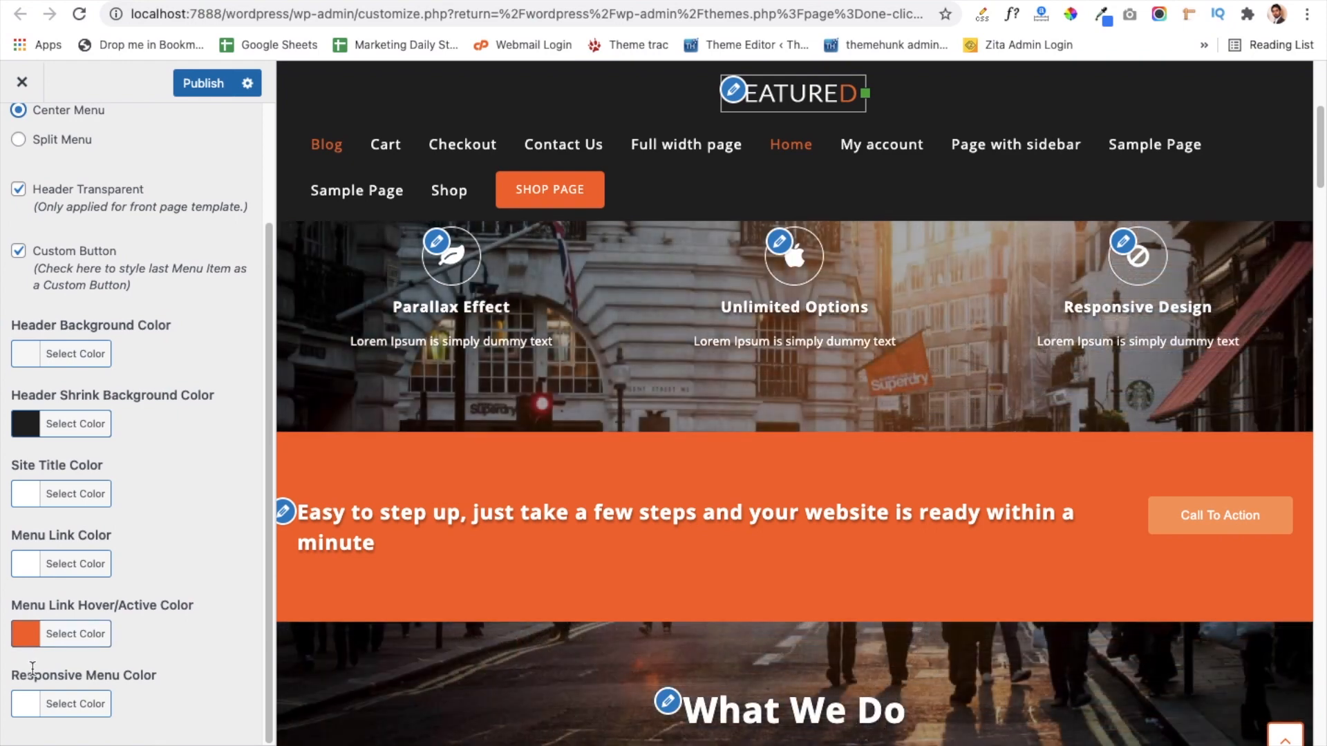
scroll(32, 669, up, 4)
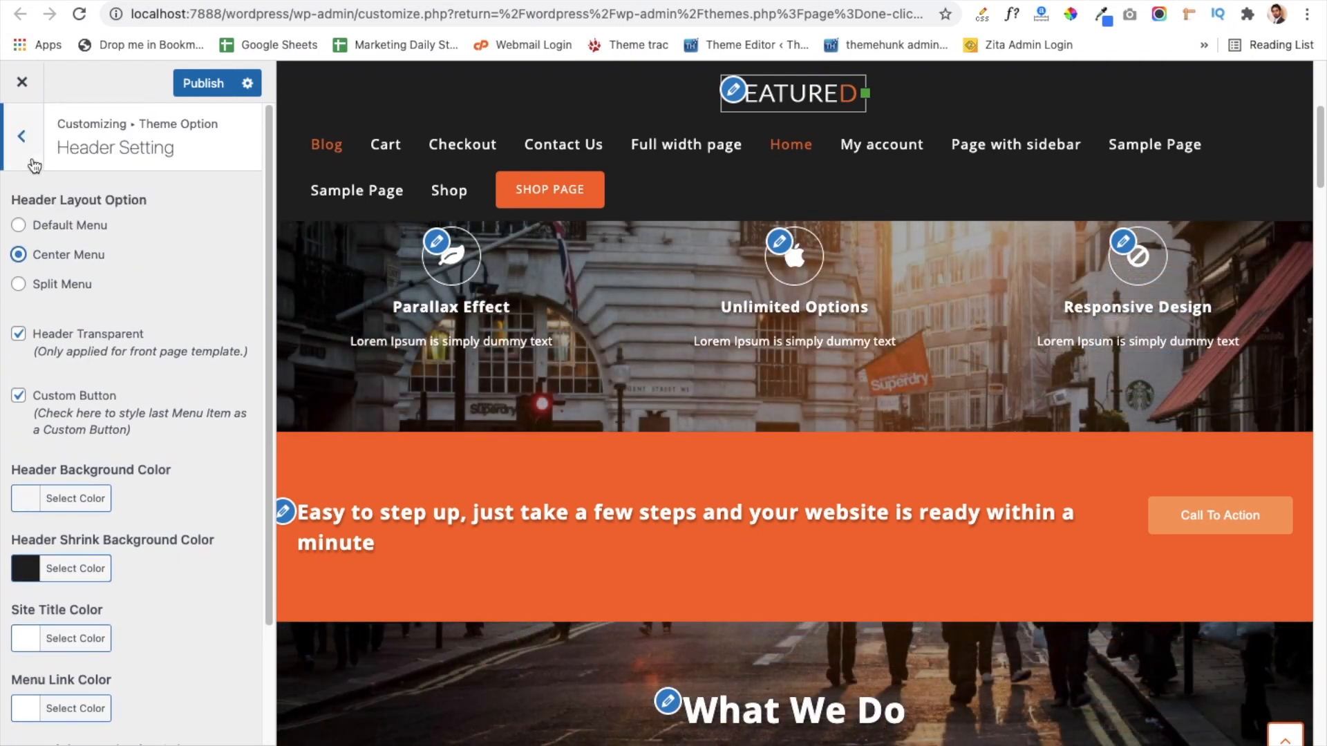
click(21, 135)
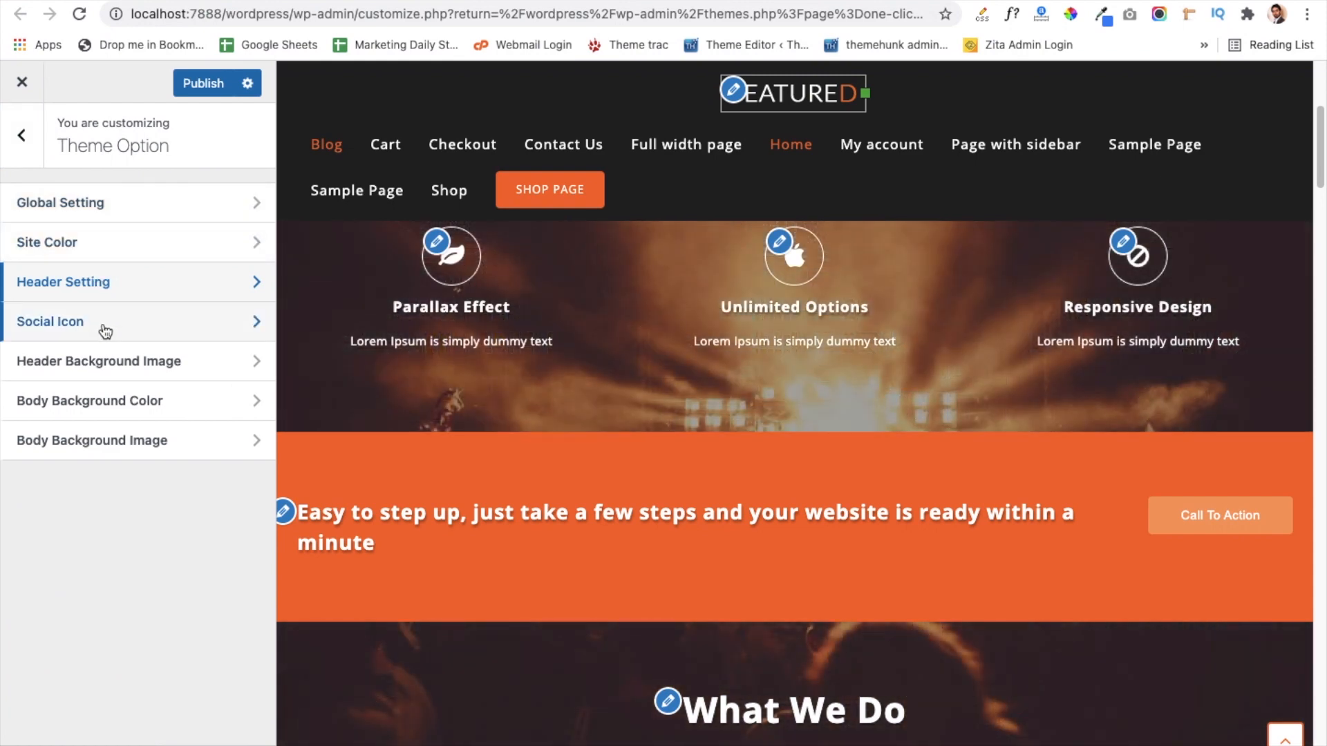
- Examine the Social Icon URL fields and check the footer area of the site preview
click(105, 331)
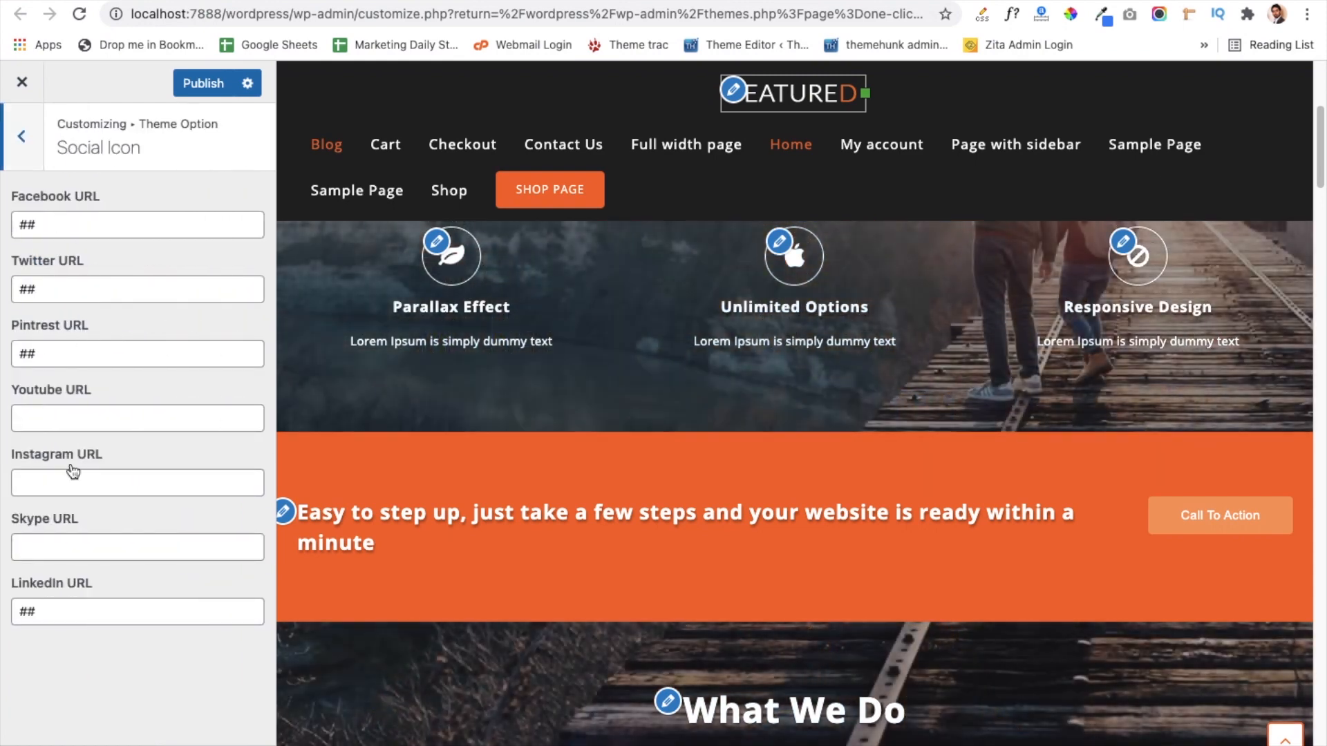
click(60, 225)
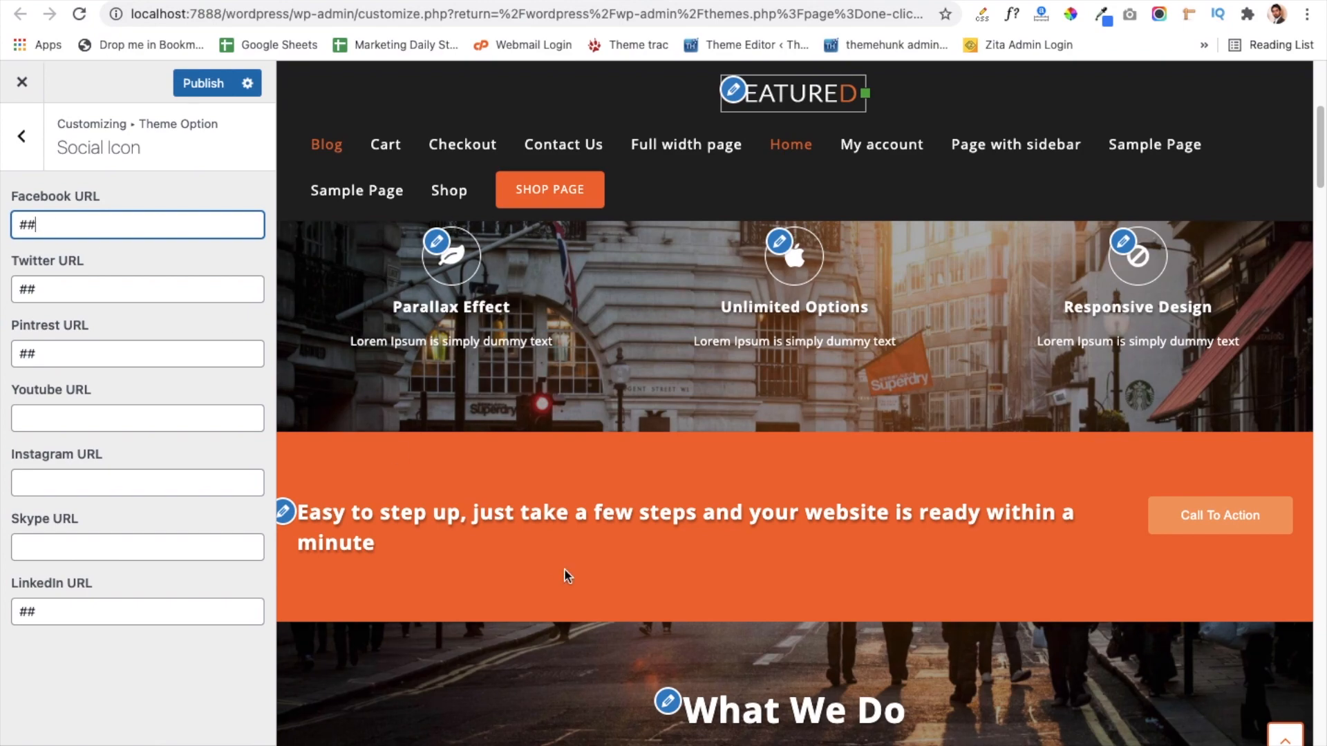
scroll(636, 539, down, 10)
scroll(636, 543, down, 15)
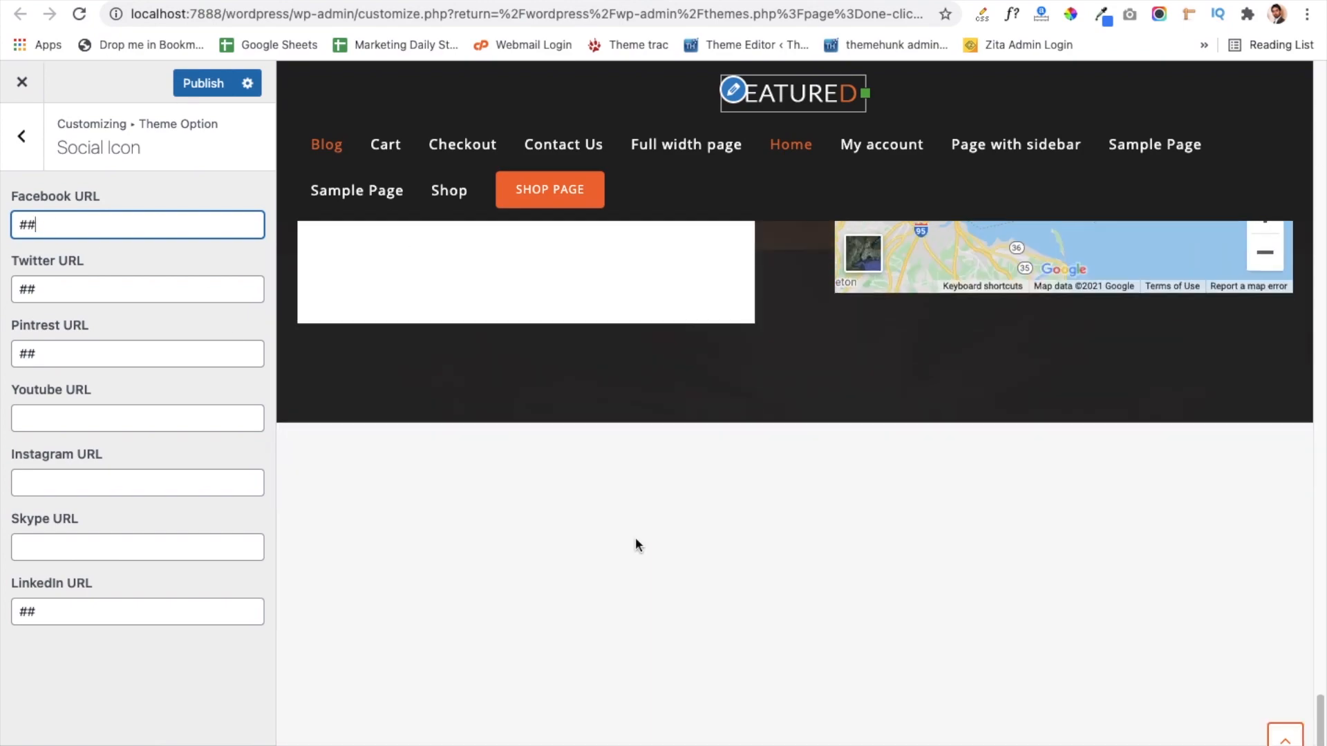
right_click(635, 539)
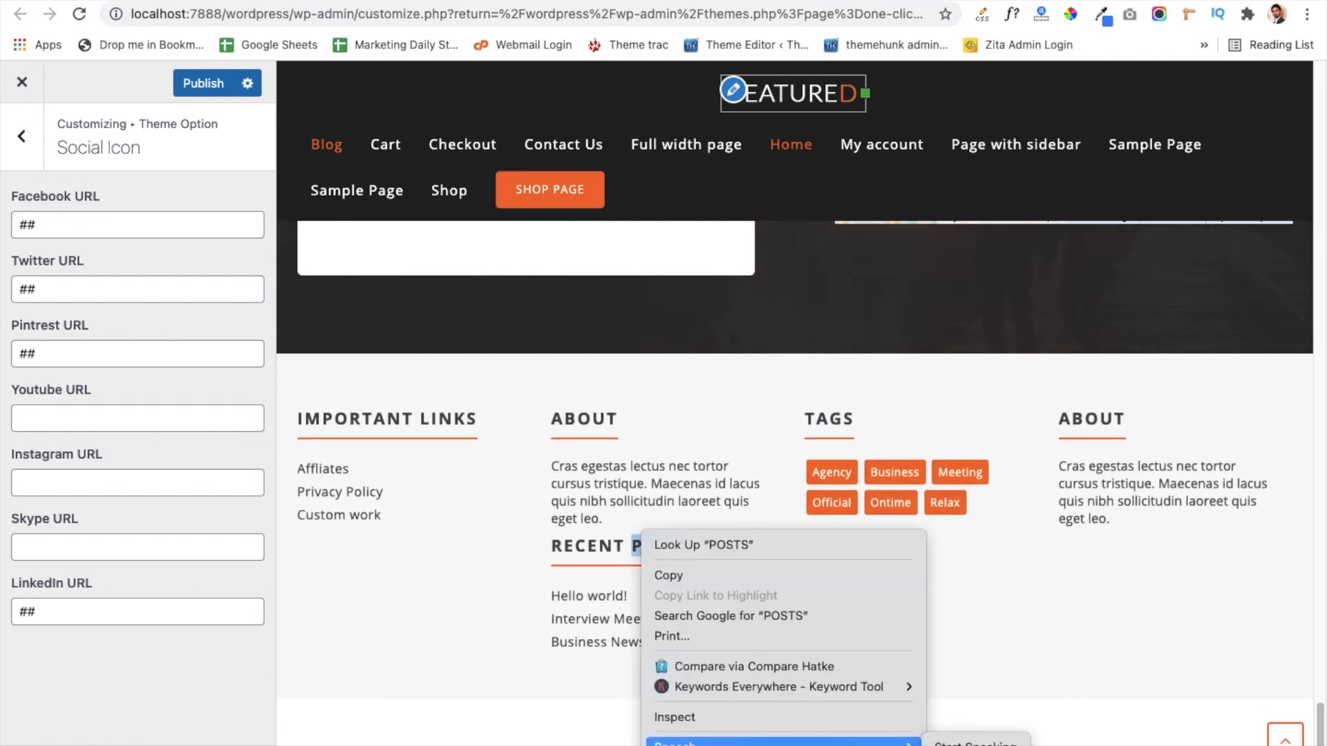
click(508, 730)
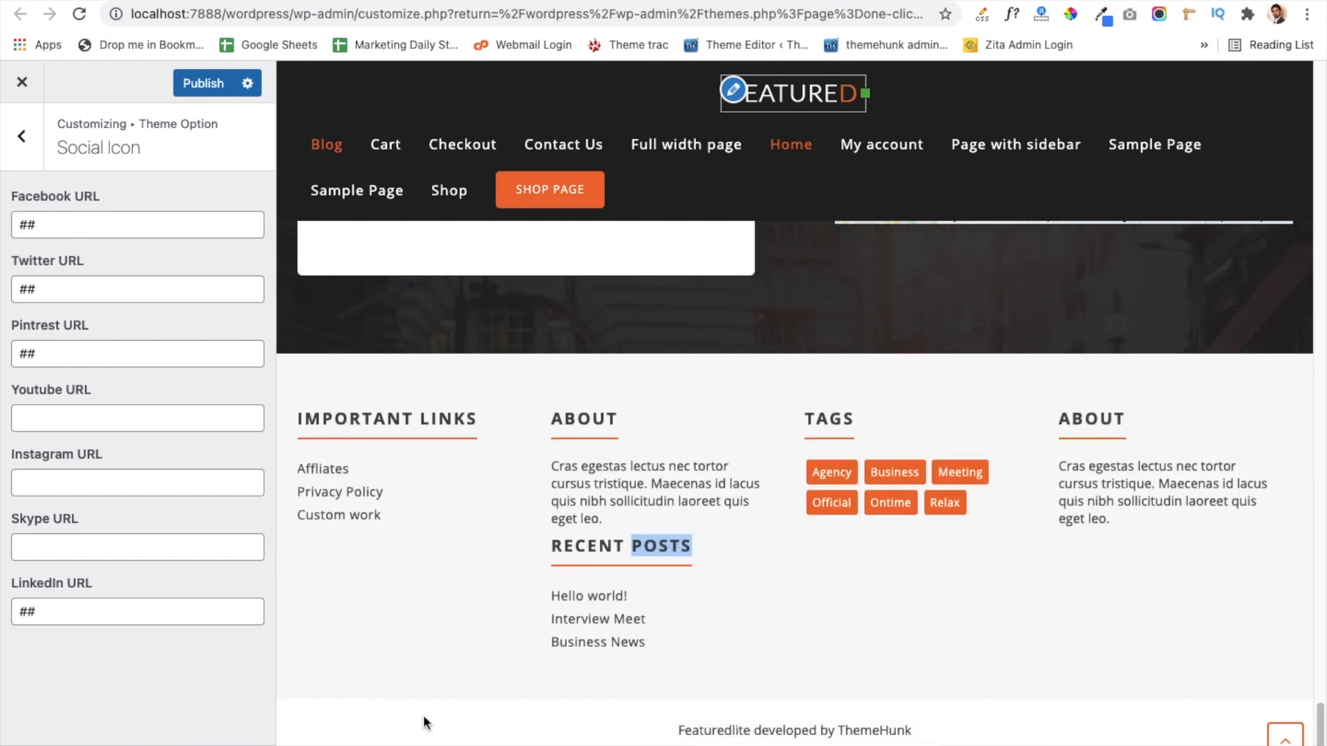
click(21, 136)
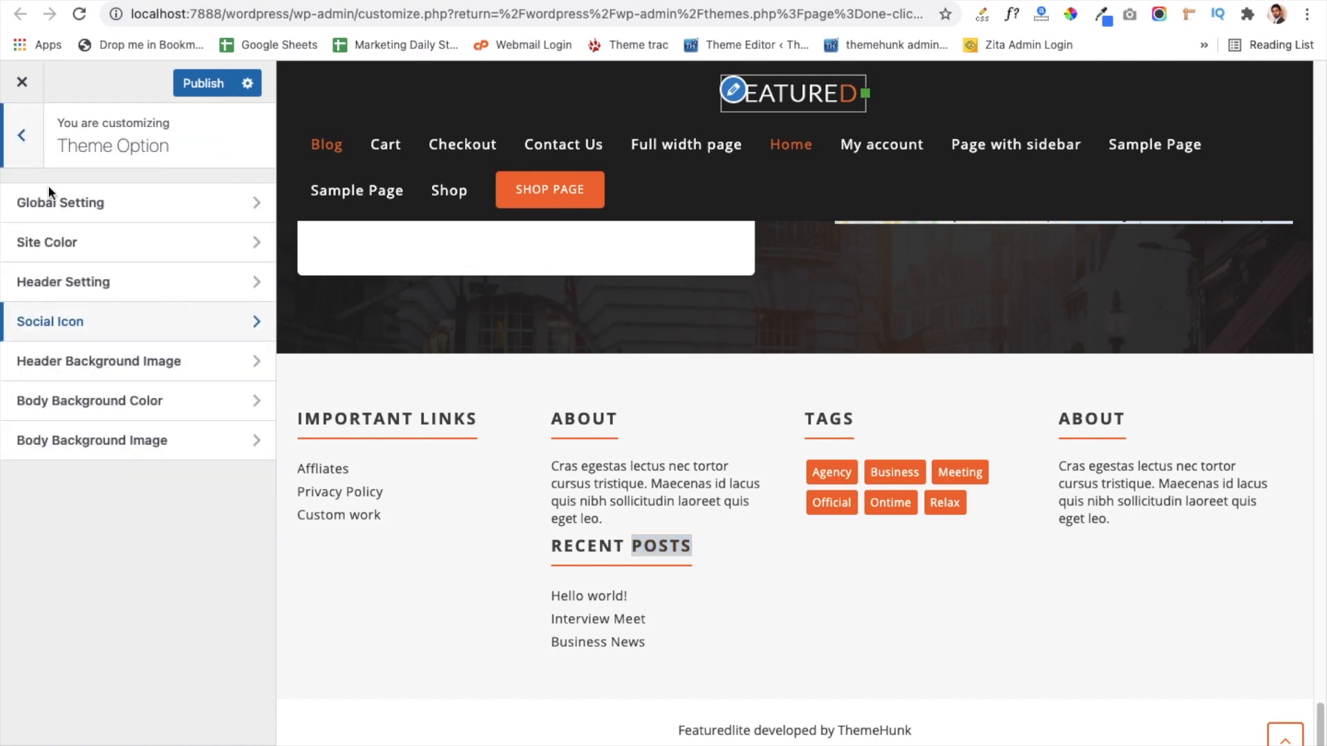
- Review the Header Background Image options, including the previously uploaded and suggested images
click(102, 375)
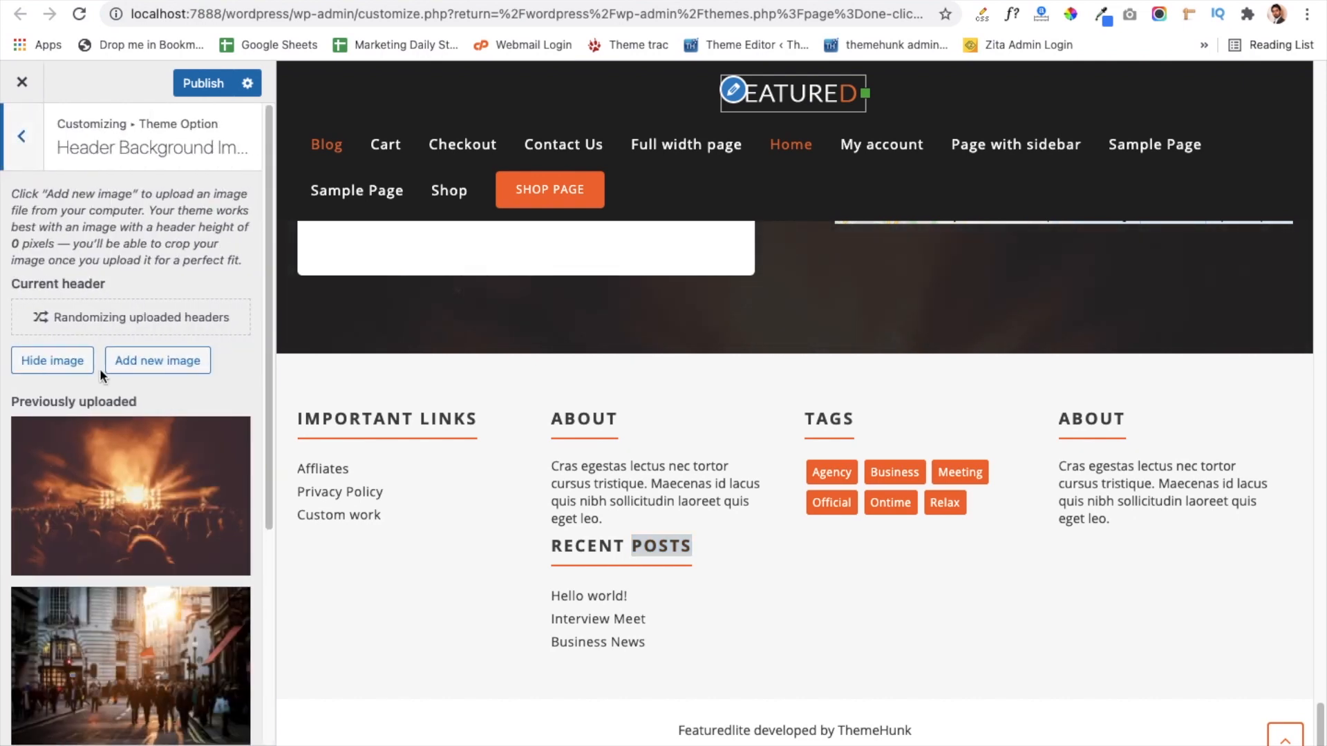
scroll(102, 552, down, 5)
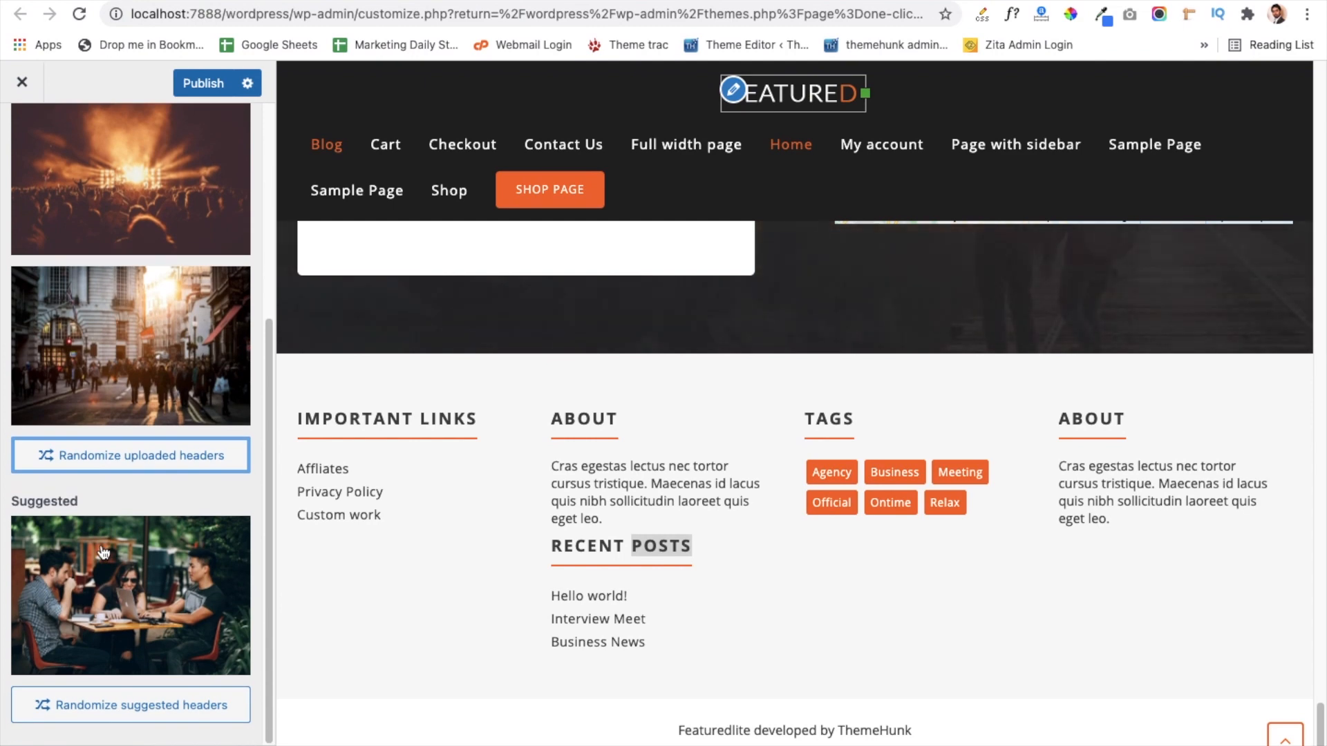
scroll(102, 552, up, 5)
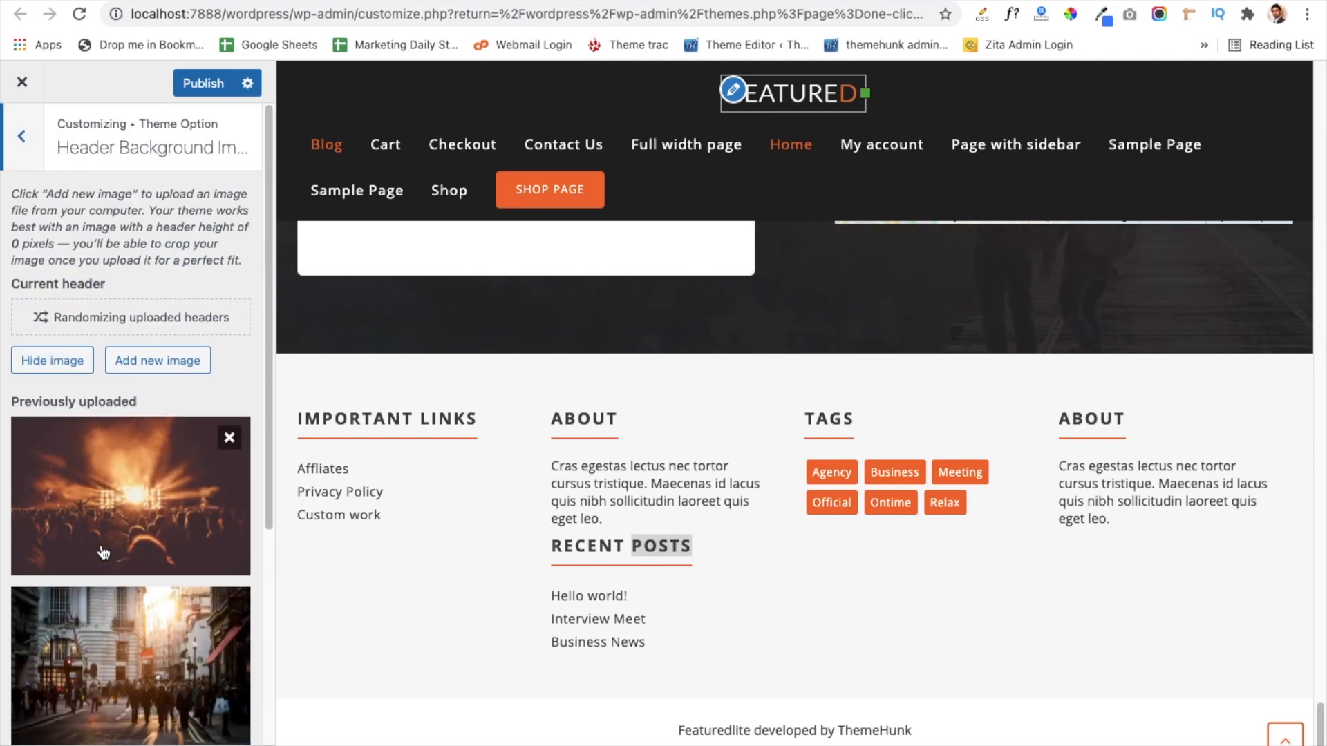
scroll(102, 551, down, 4)
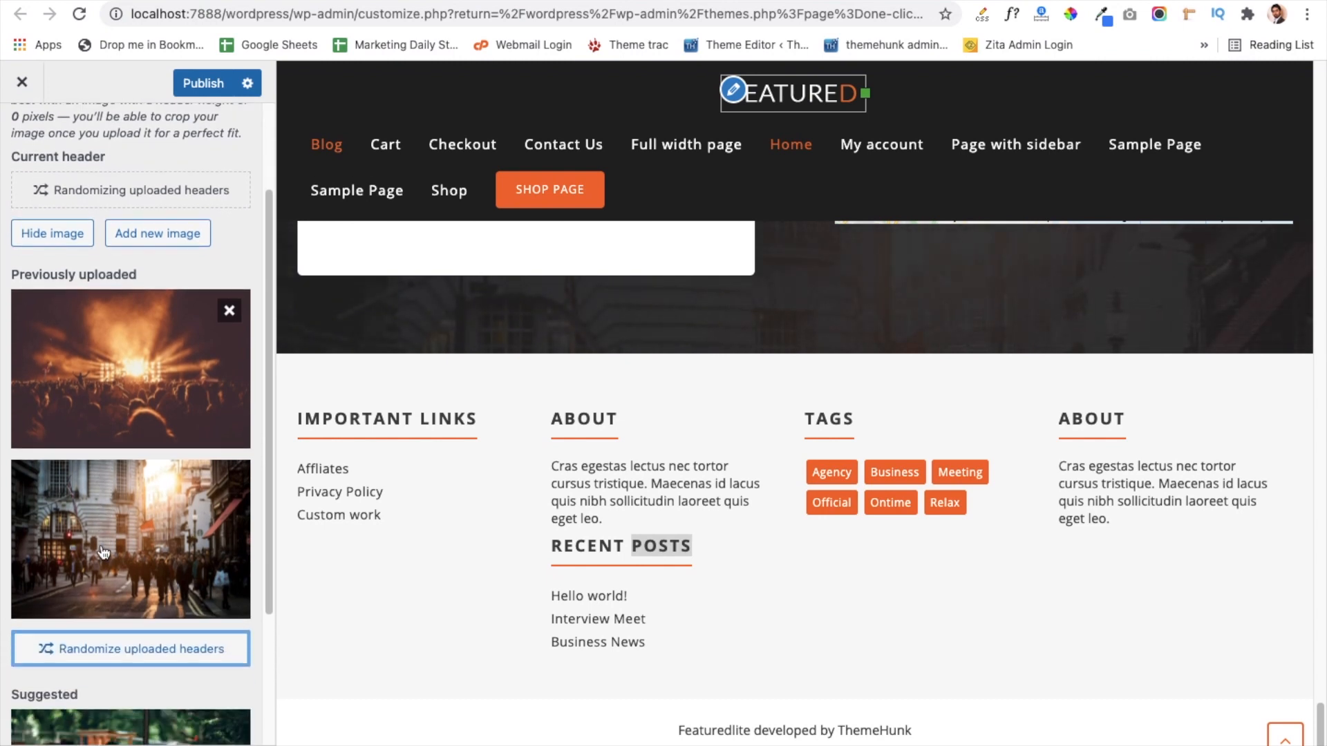
scroll(102, 551, up, 4)
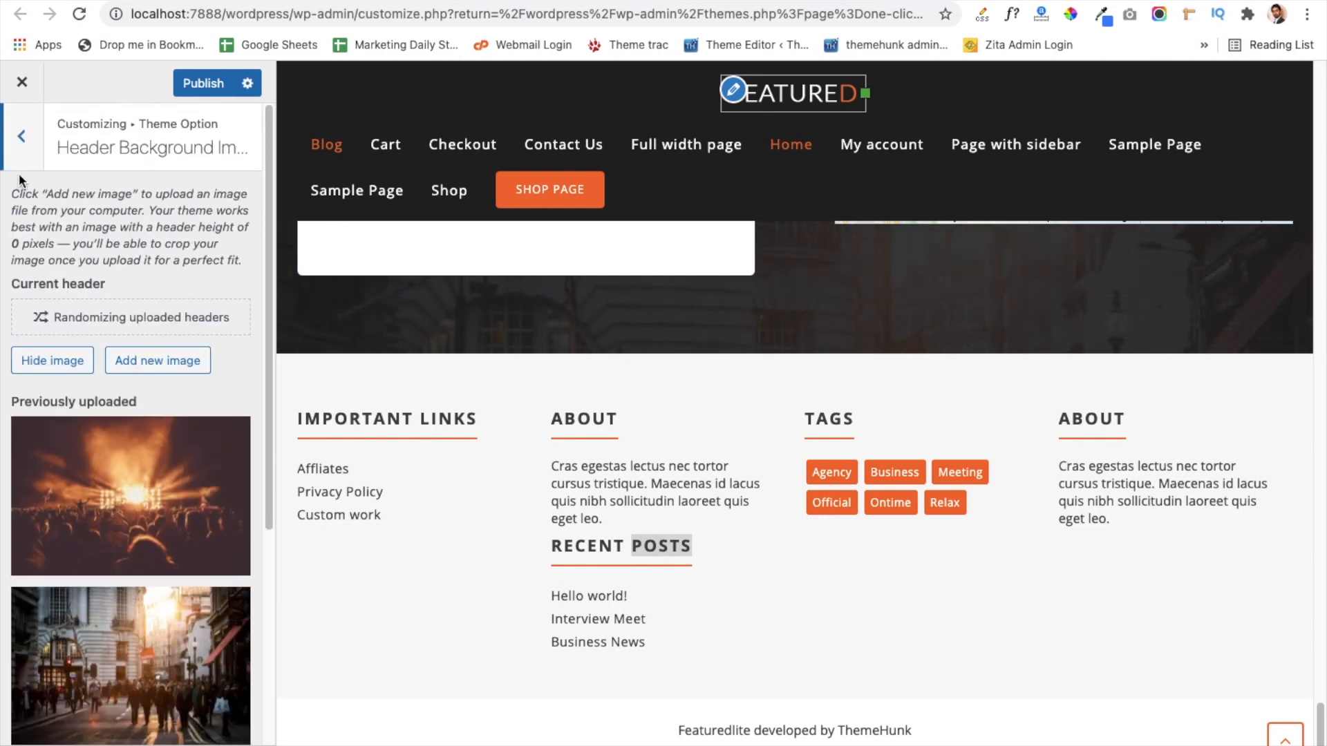
click(24, 121)
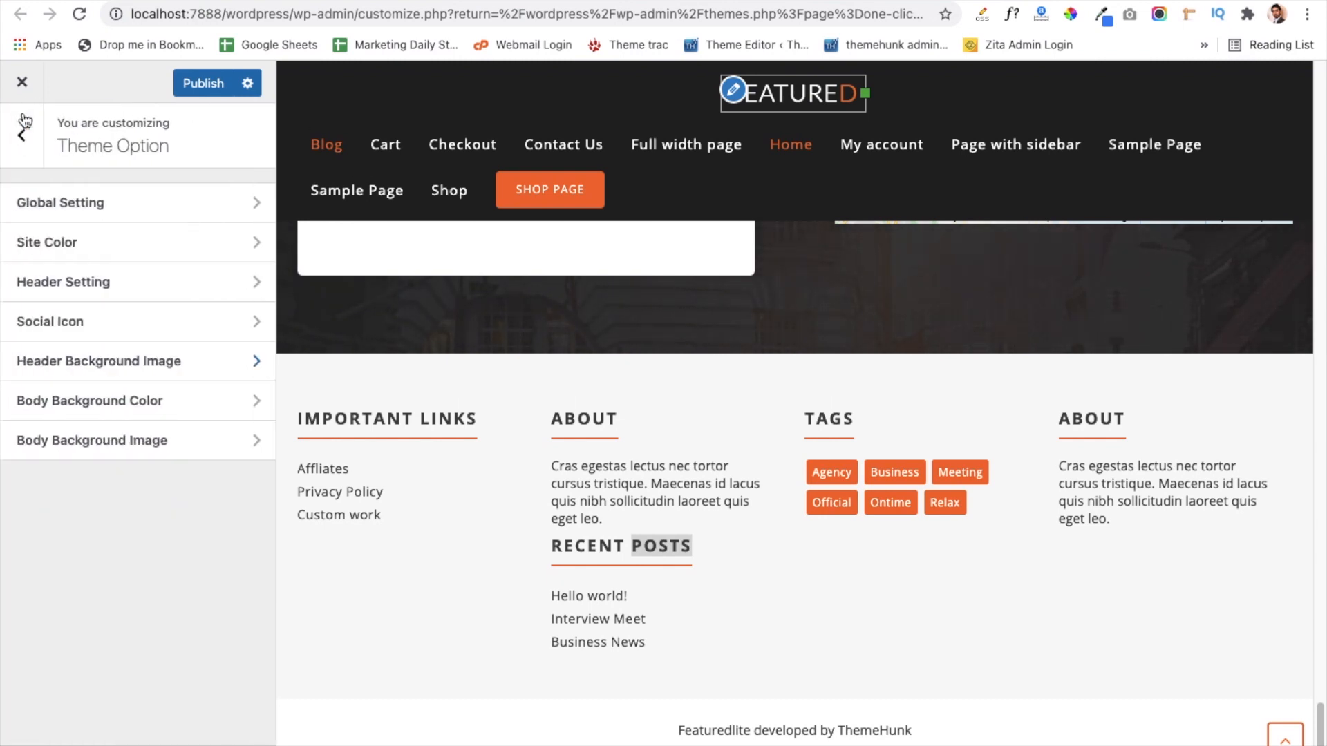
- Look at the theme's Body Background Color and Body Background Image options
click(115, 406)
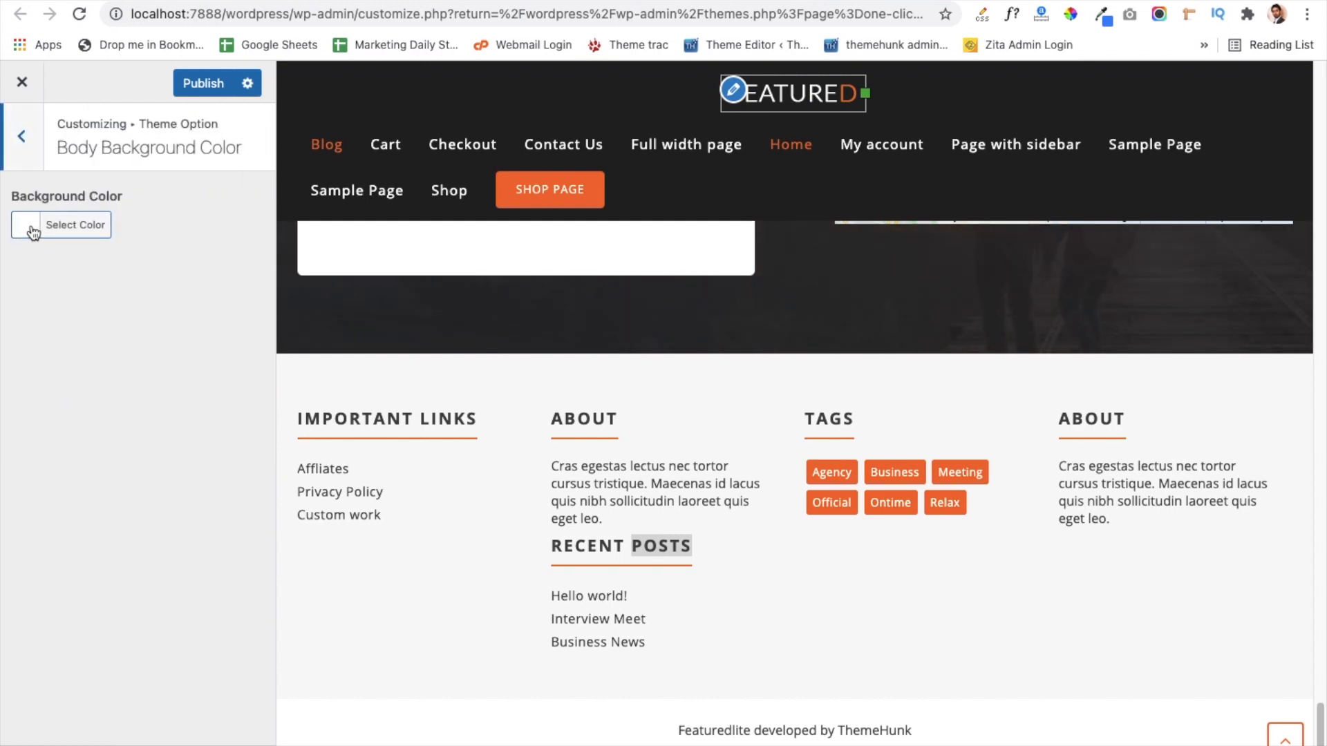
click(24, 160)
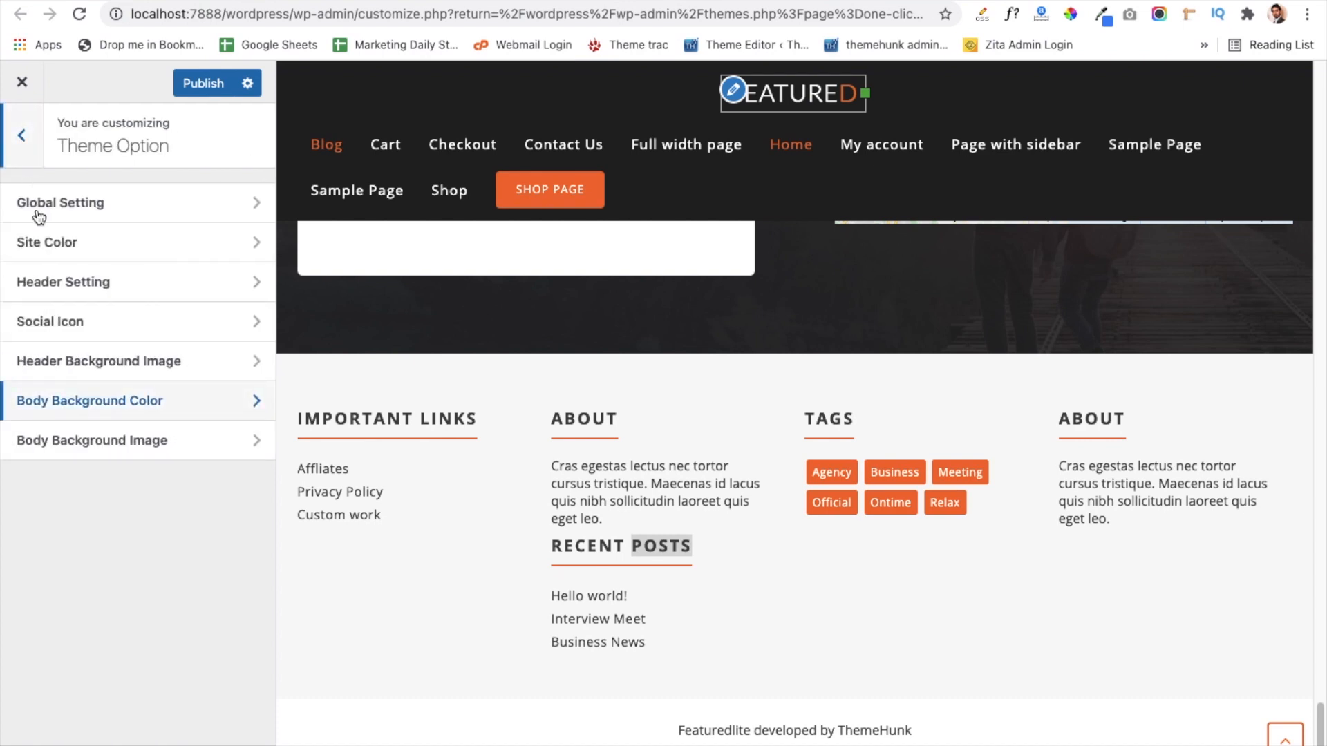
click(100, 443)
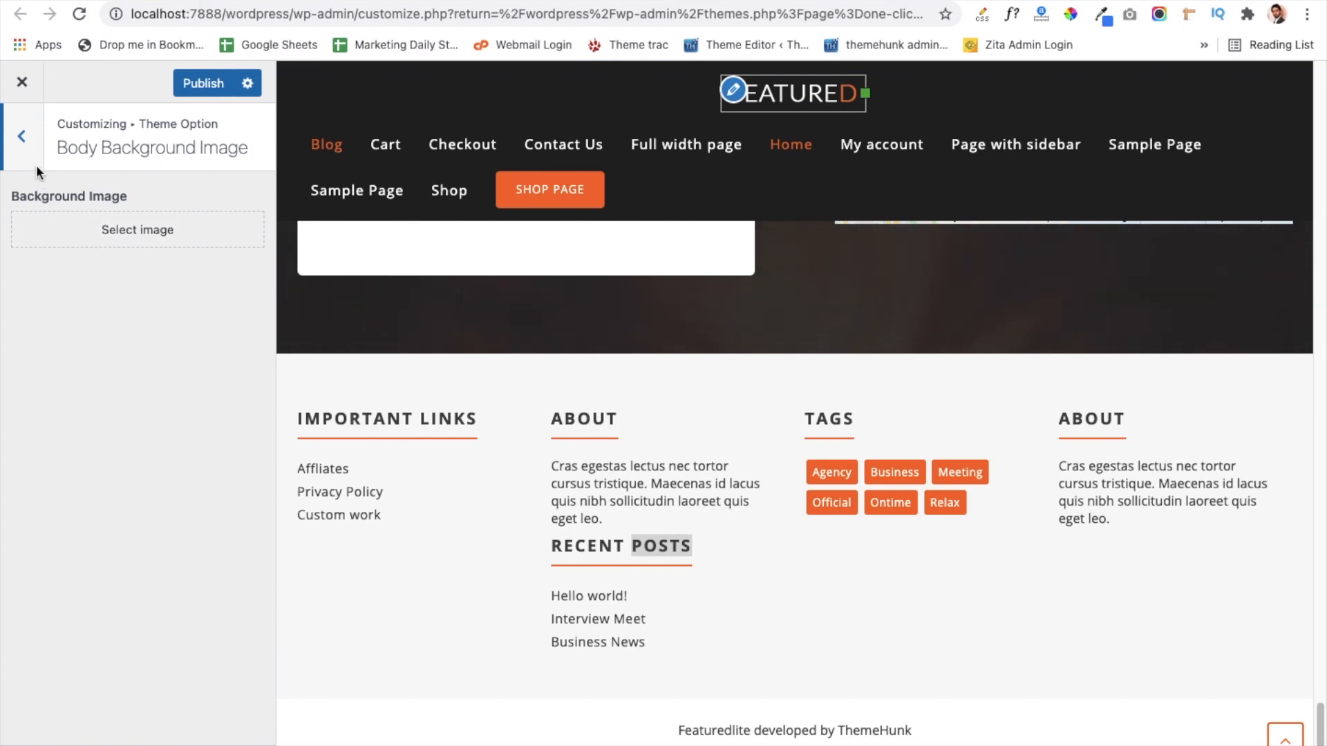
click(28, 147)
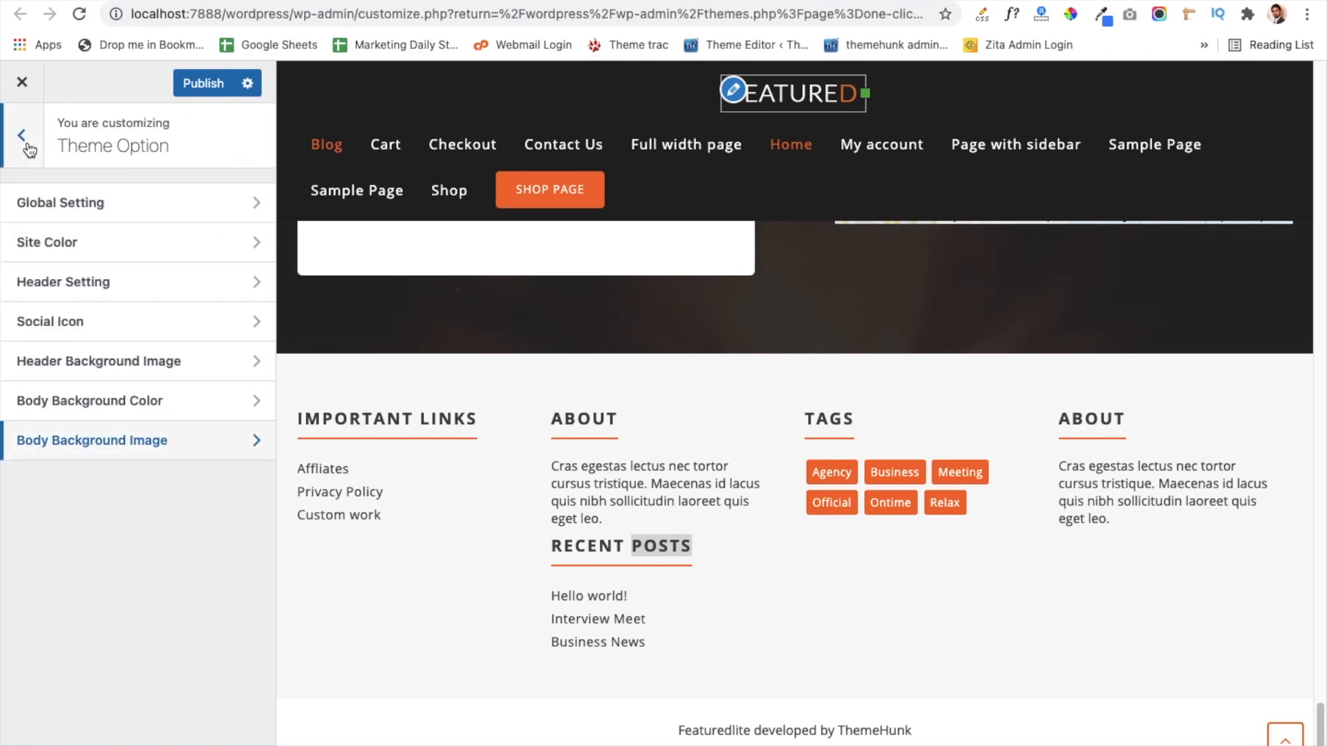
- Review the logo, site title, tagline and site icon options in General Setting
click(21, 136)
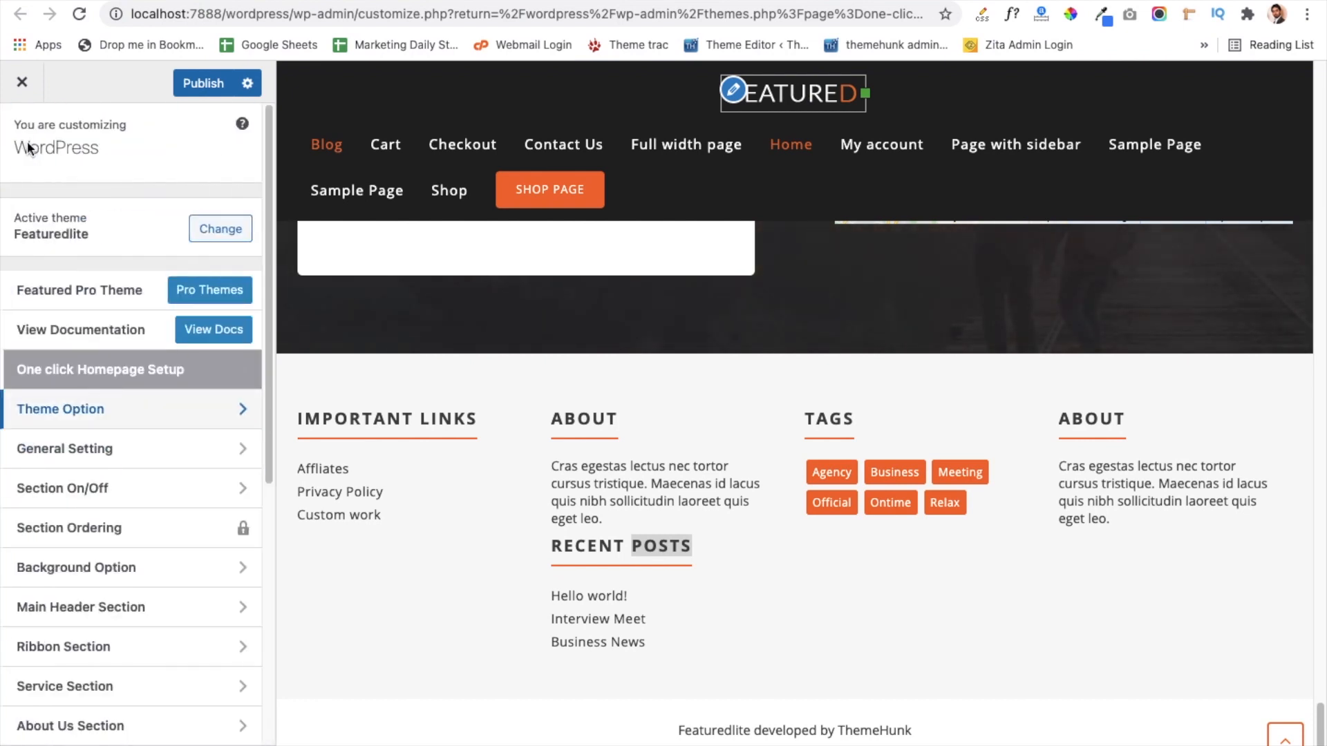
click(113, 451)
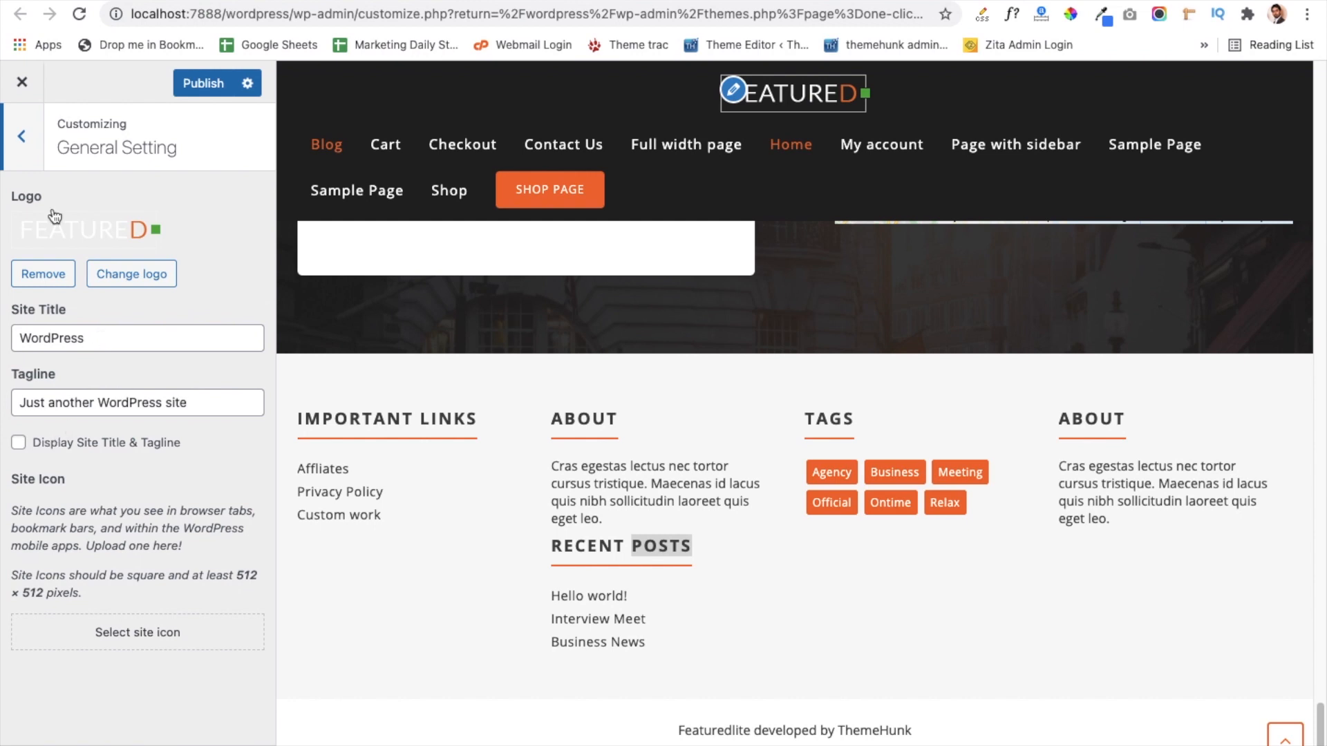
click(23, 142)
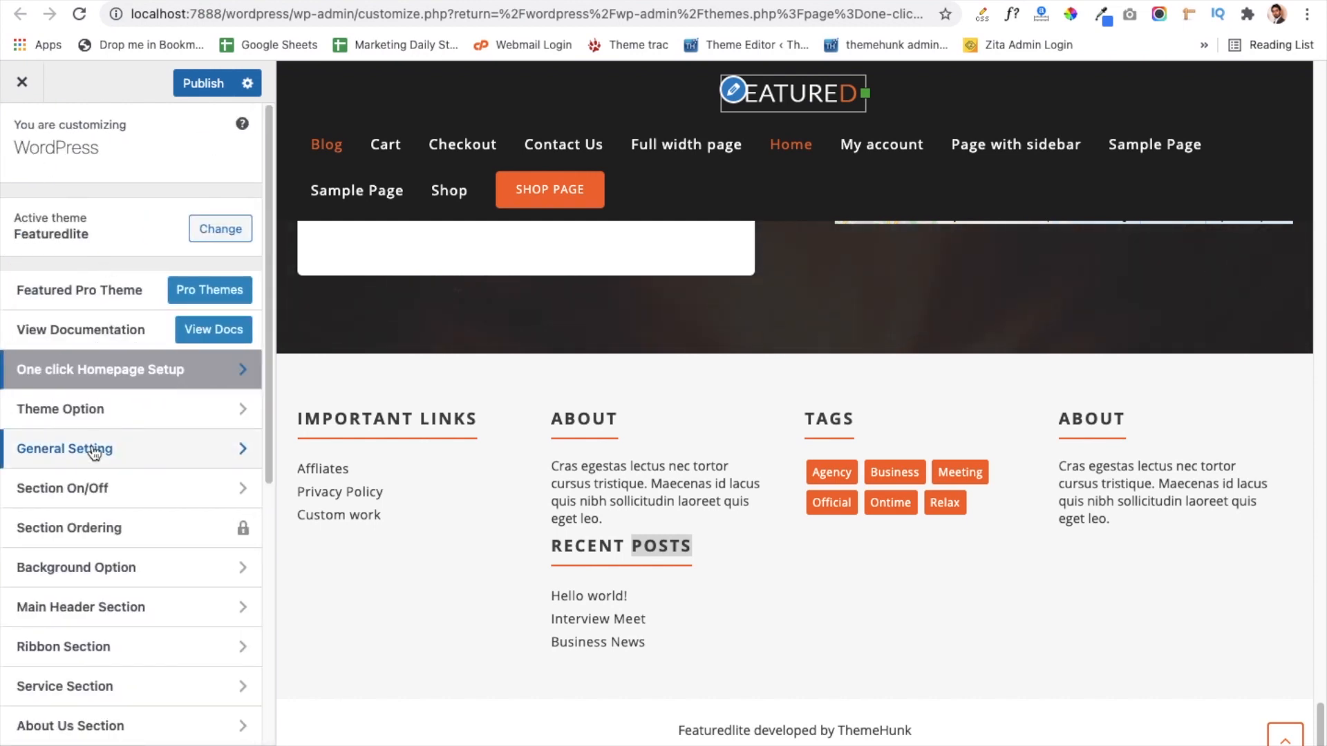
- Hide the woocommerce section from the front page and check the remaining sections in the site preview
click(100, 502)
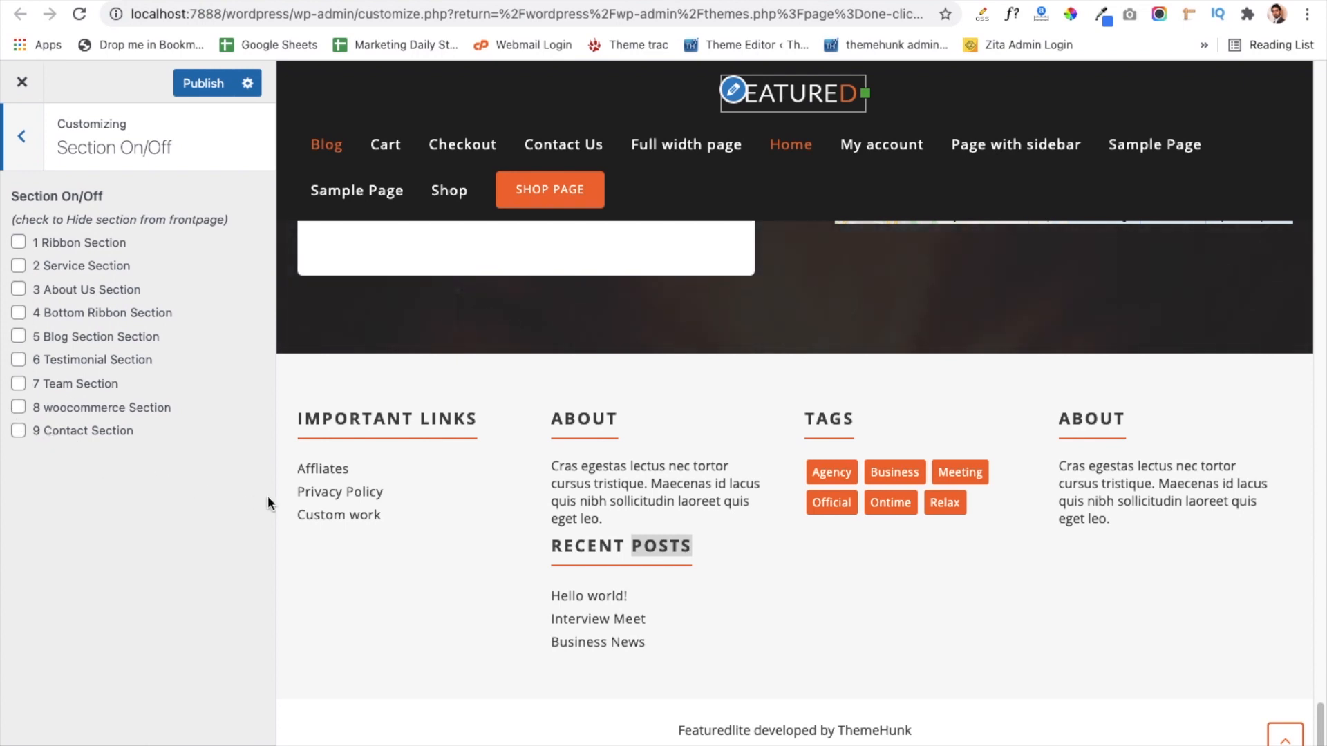
click(19, 409)
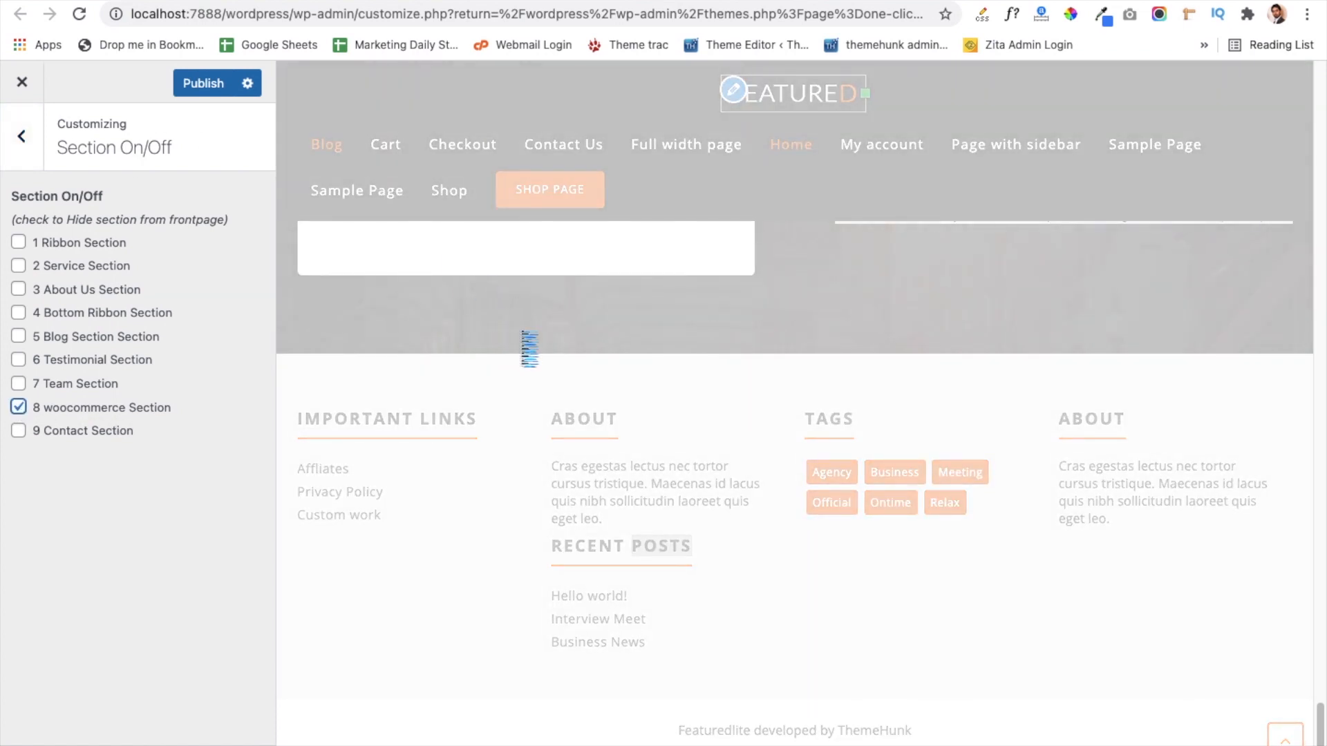
scroll(529, 349, up, 10)
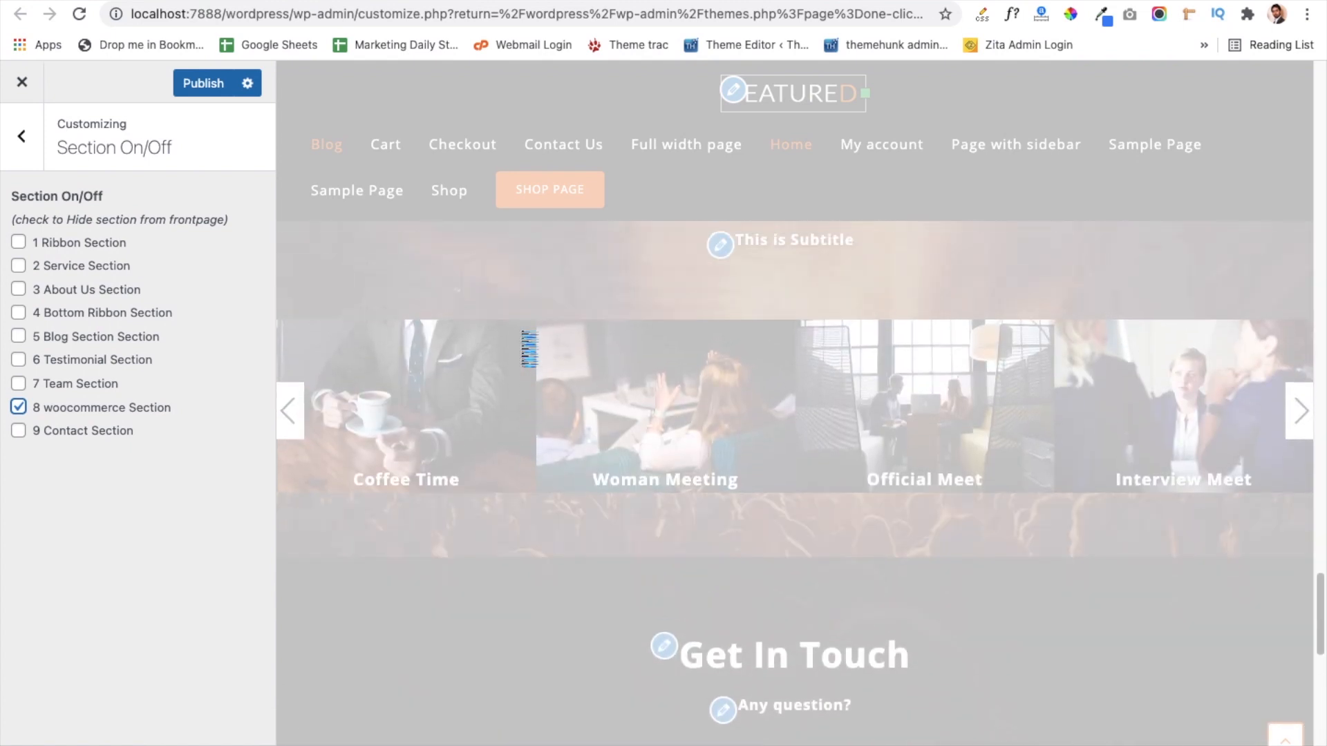
scroll(529, 349, up, 10)
scroll(530, 349, up, 4)
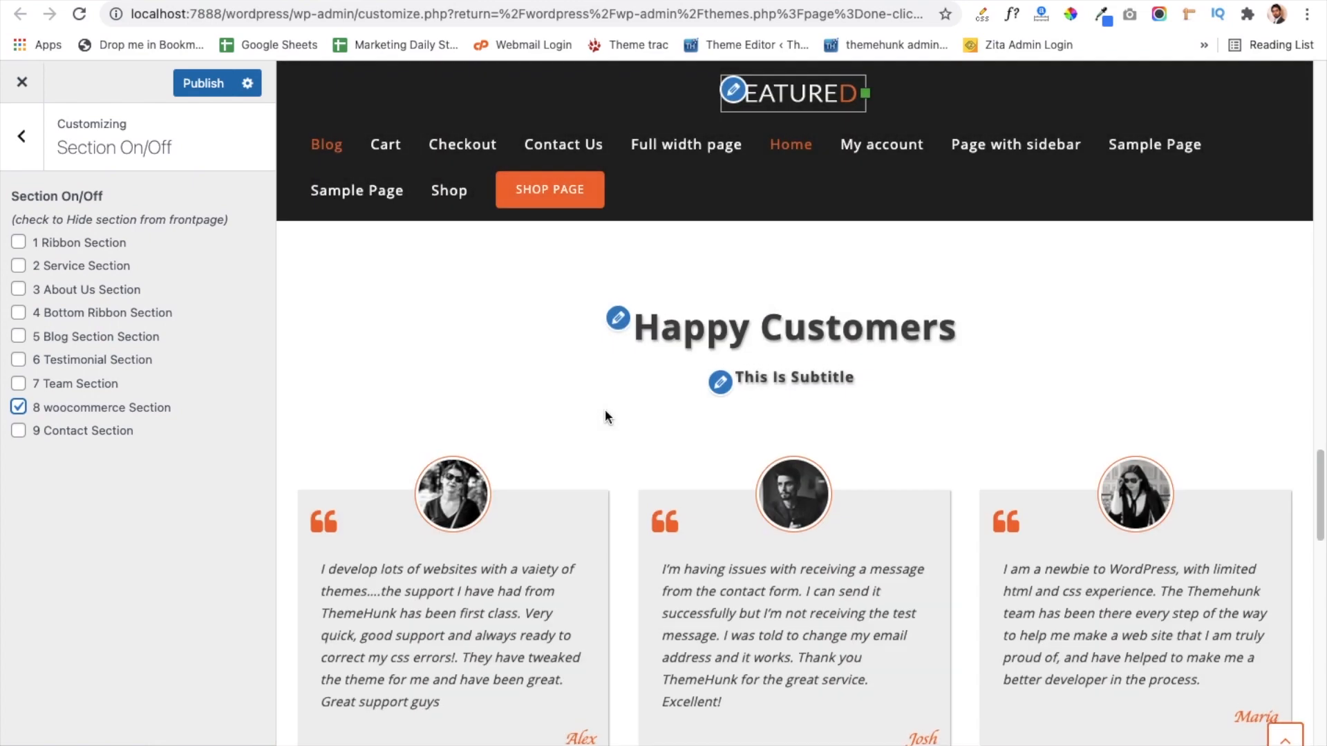
scroll(604, 415, up, 10)
scroll(604, 415, up, 4)
scroll(604, 415, down, 3)
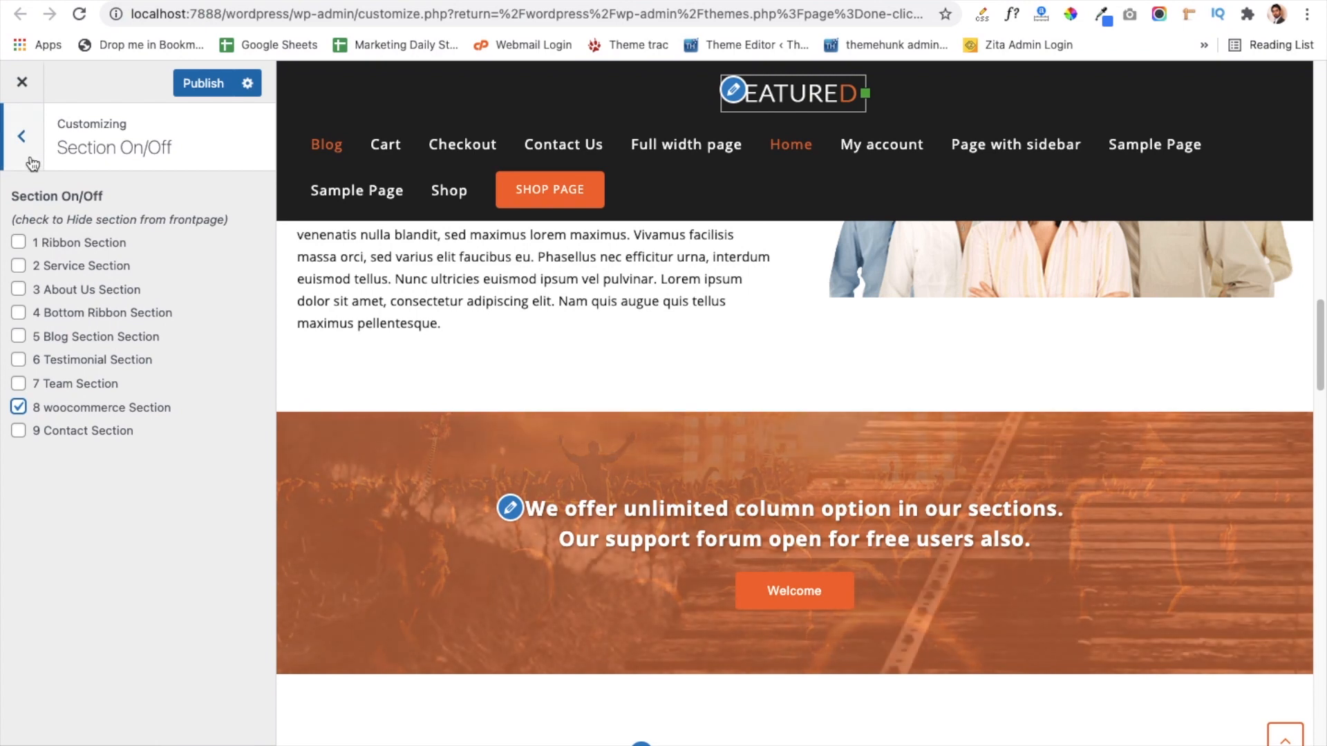
click(31, 159)
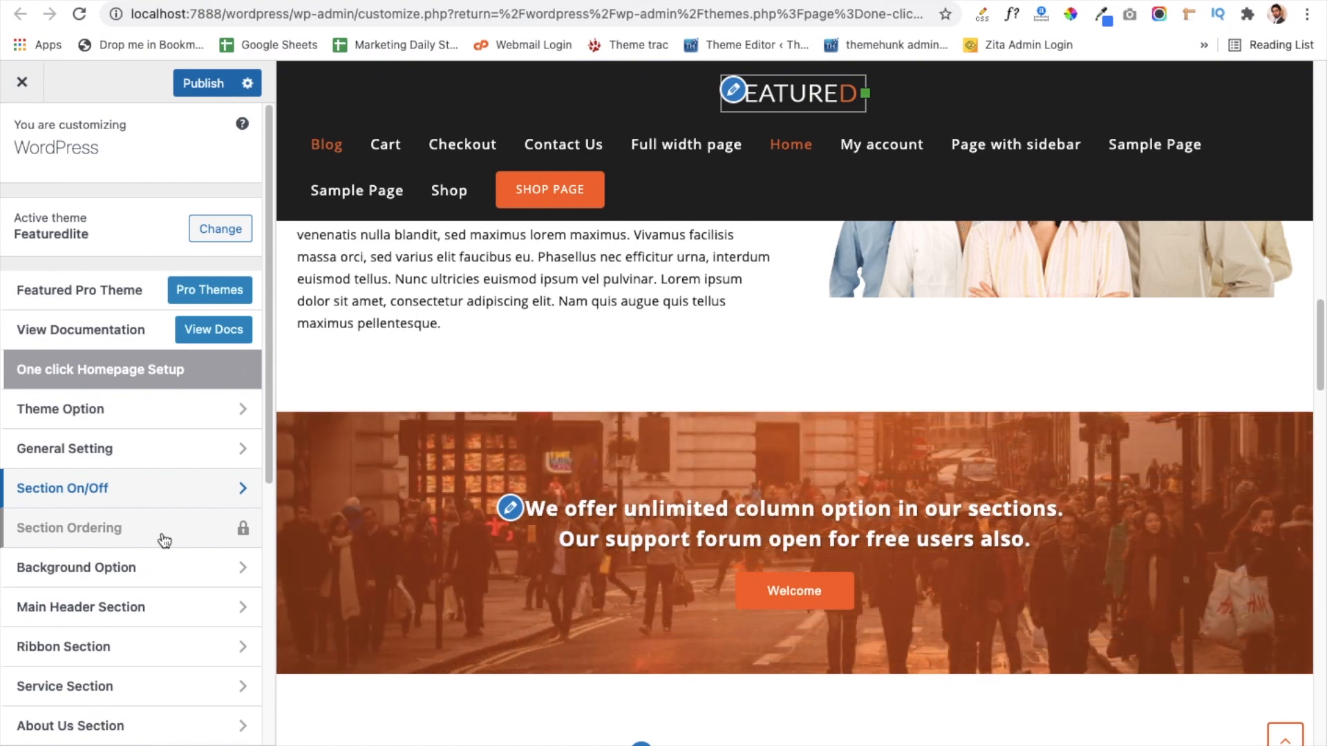
- Review the Background Option settings, including the slider speed and the three slider images
scroll(164, 540, down, 2)
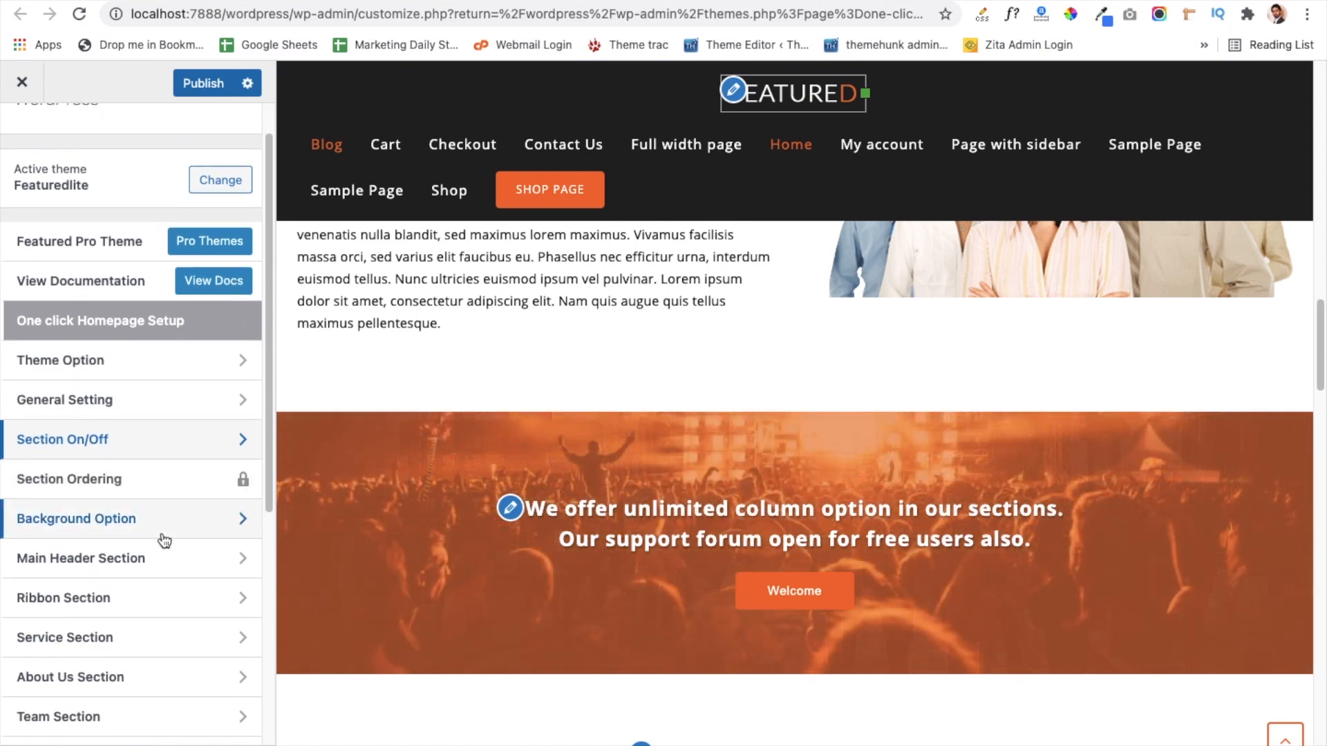
click(76, 528)
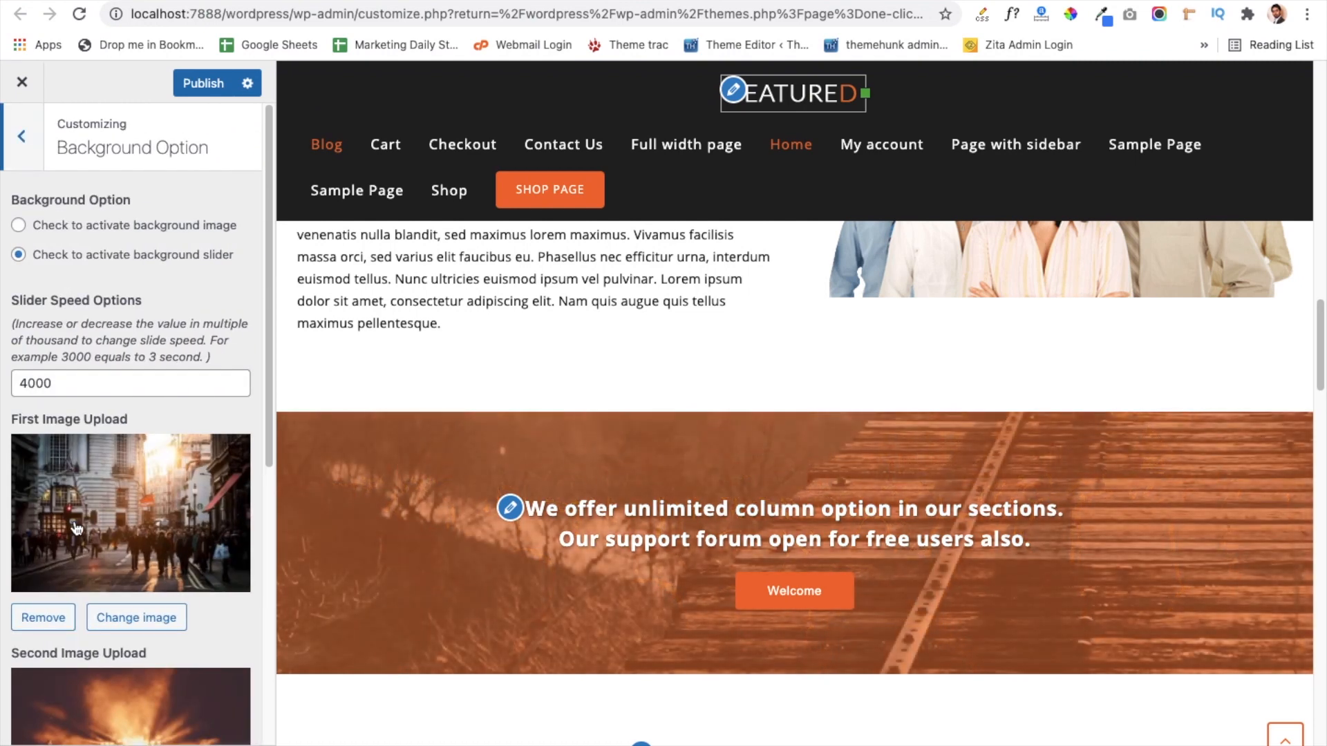
scroll(76, 528, down, 2)
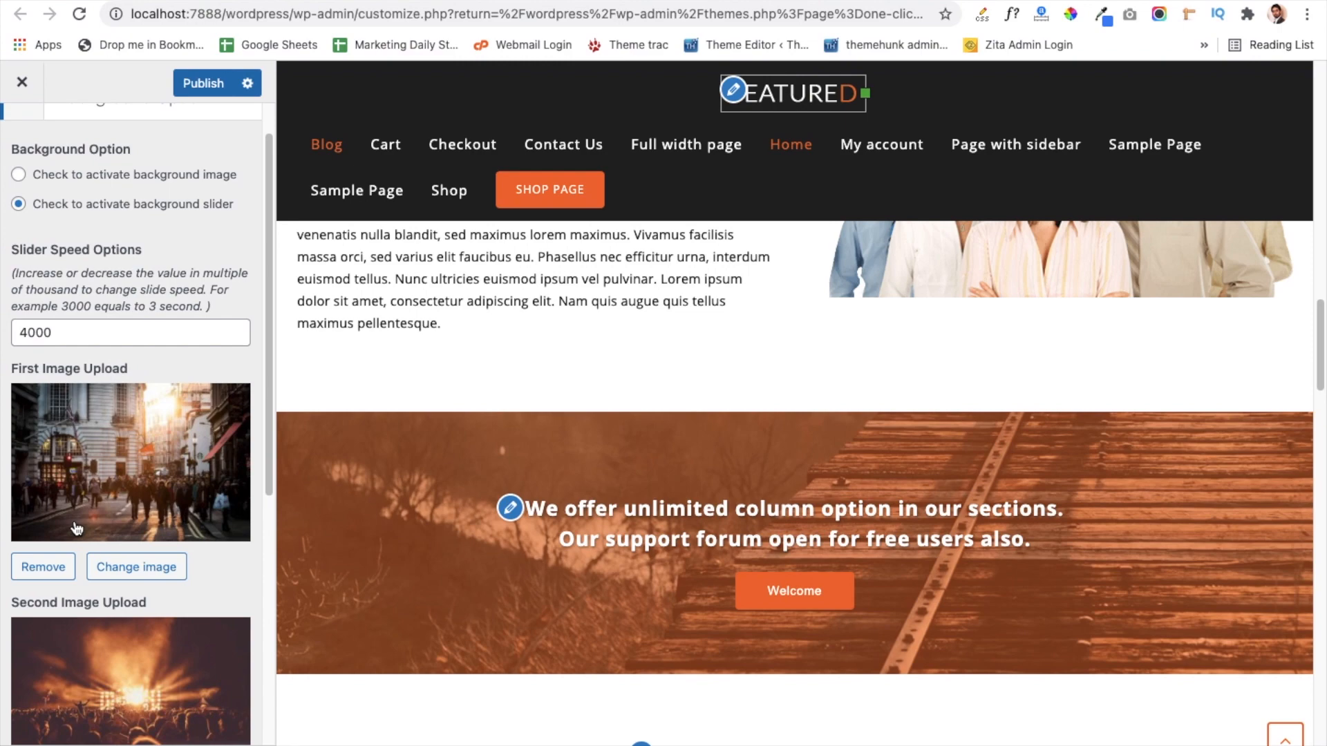
scroll(773, 424, up, 10)
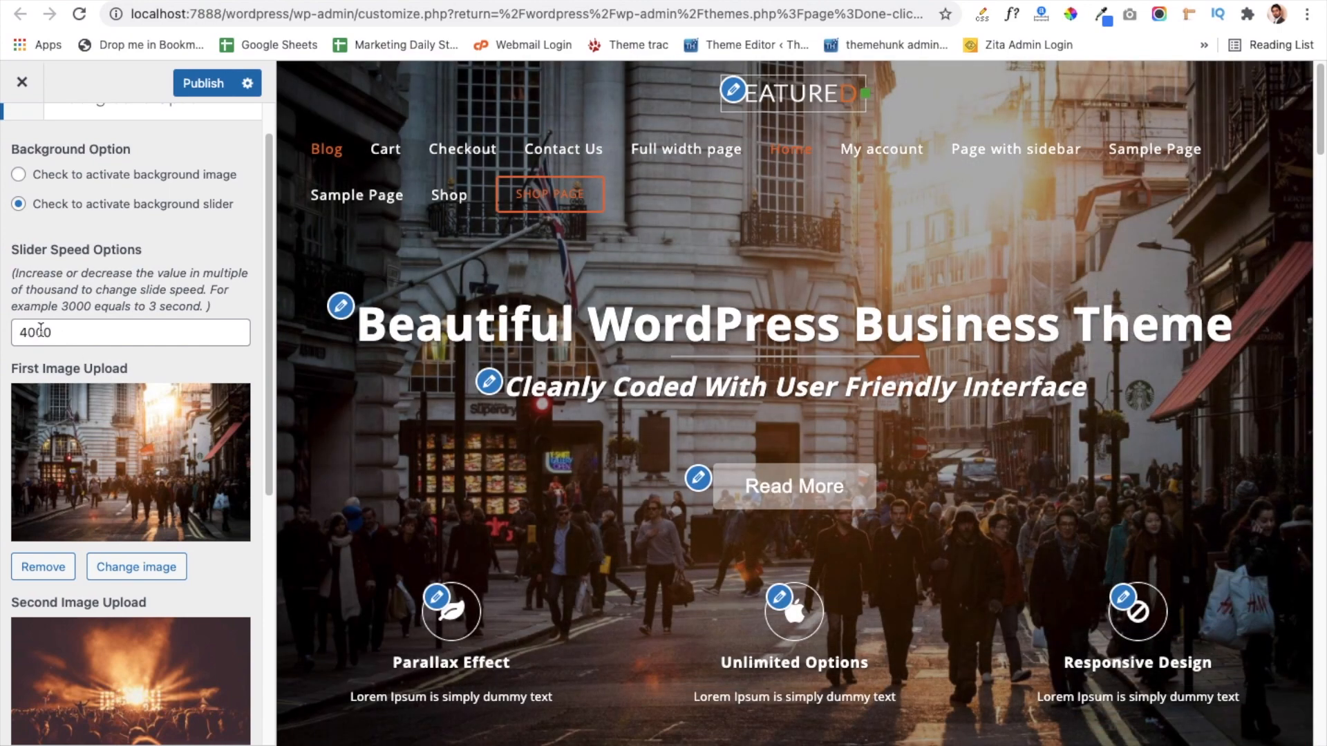
double_click(41, 332)
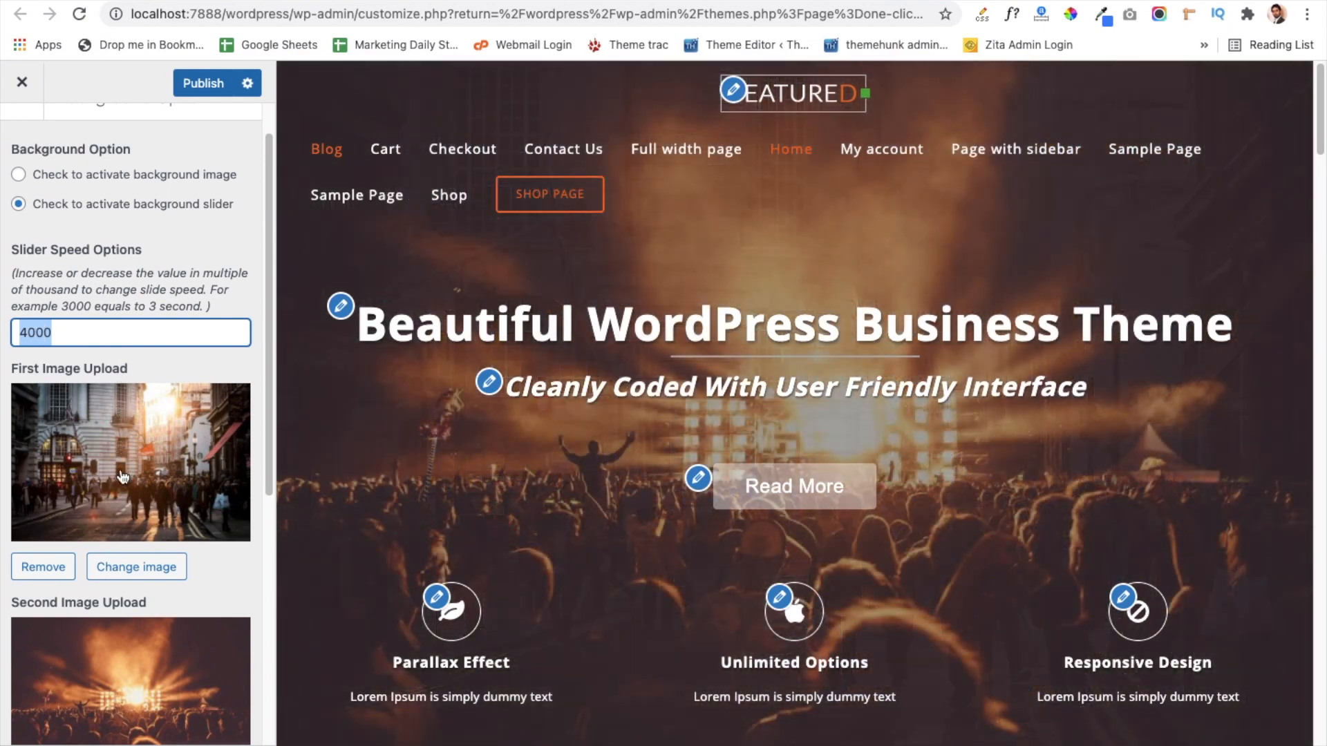
scroll(123, 477, down, 2)
scroll(123, 476, down, 8)
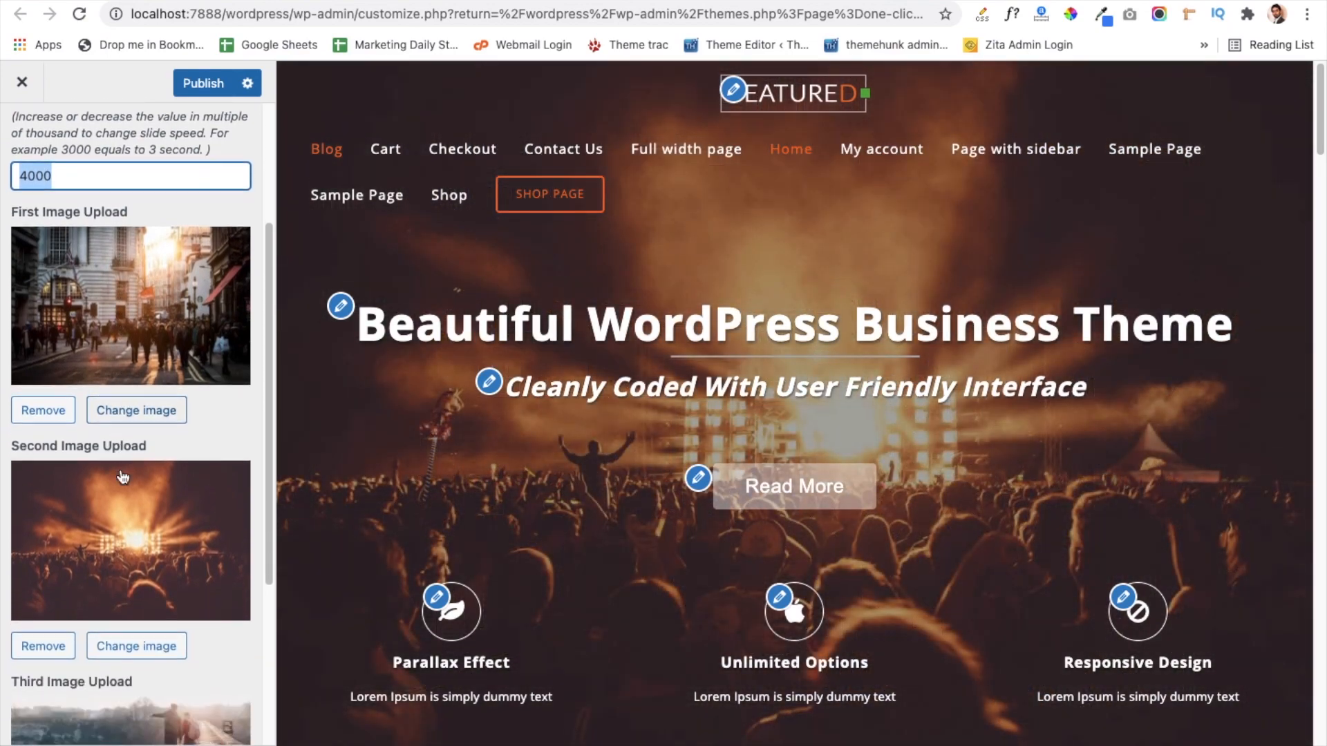
scroll(123, 476, down, 3)
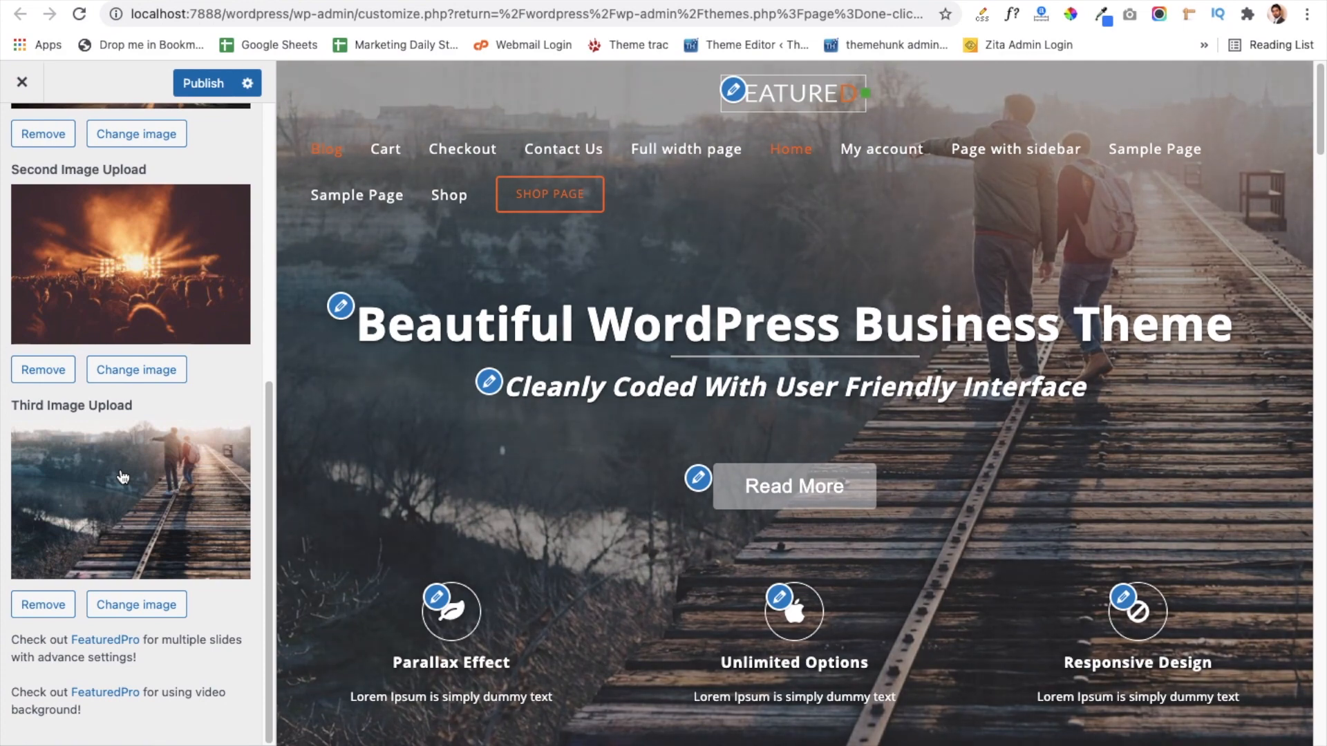
- Set the background slider speed to 8000 and return to the main list of customization sections
scroll(123, 477, up, 10)
double_click(52, 391)
text(8000)
click(23, 161)
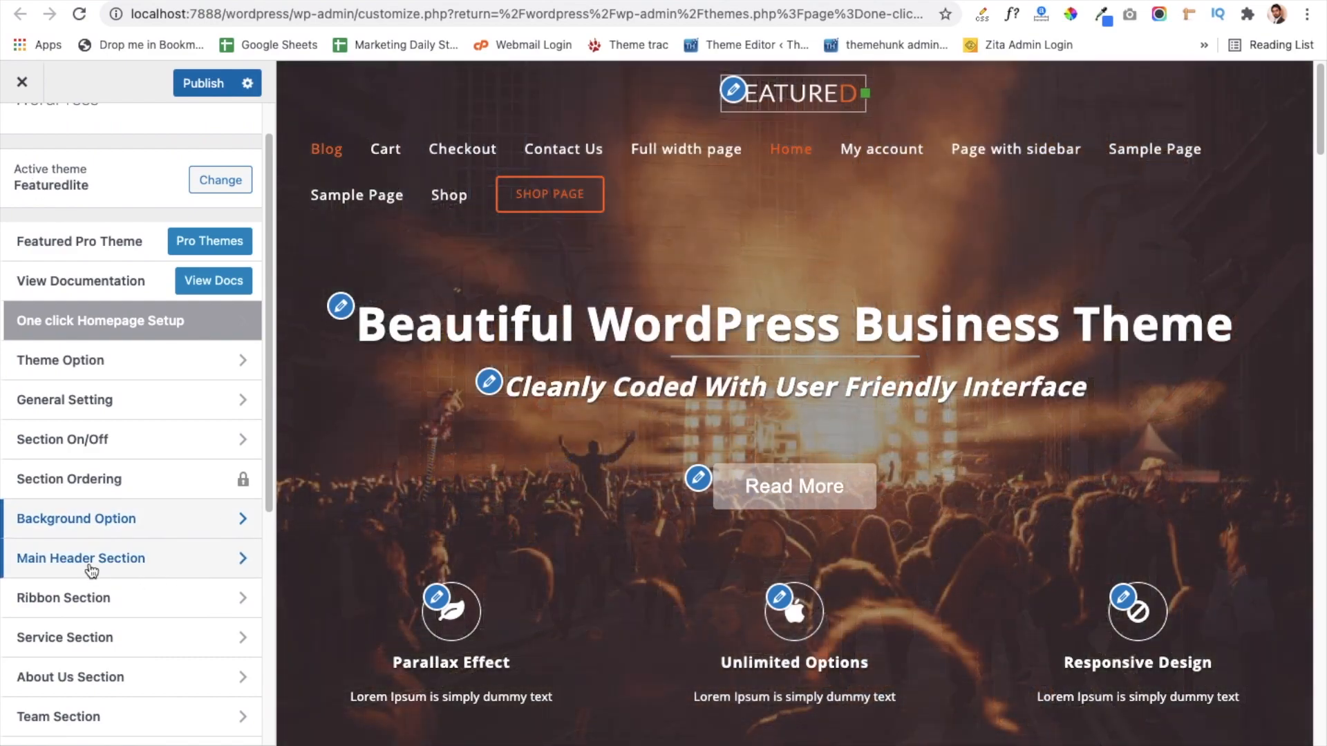
- Examine the Main Header Section's main heading, sub heading, button text and button link fields against the preview
click(92, 565)
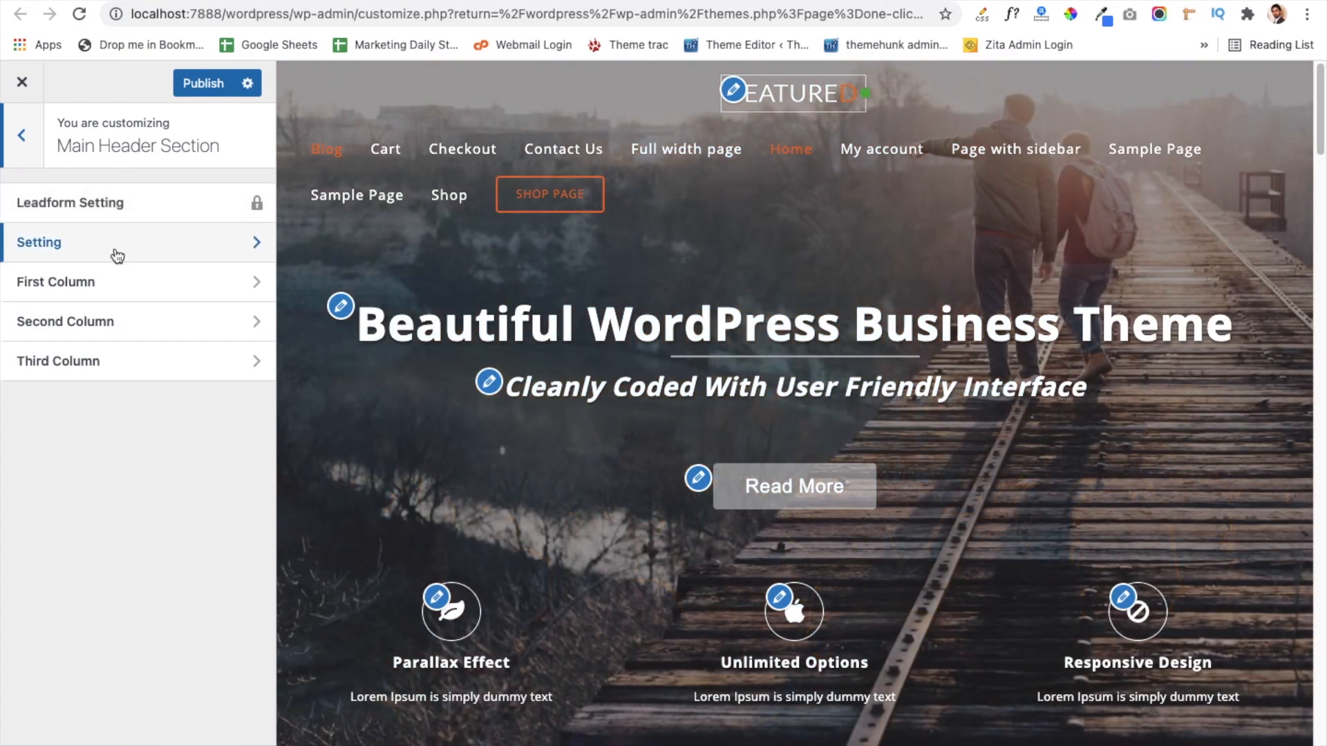
click(118, 257)
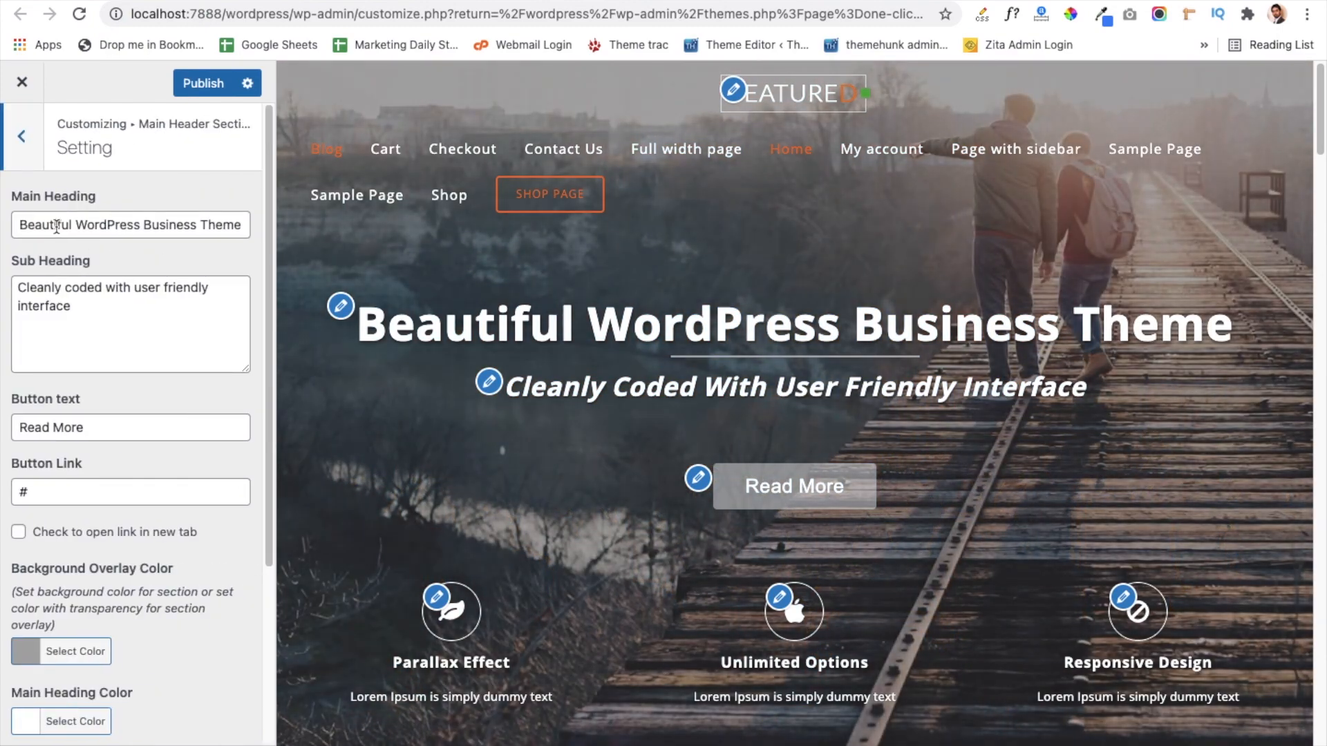
double_click(62, 227)
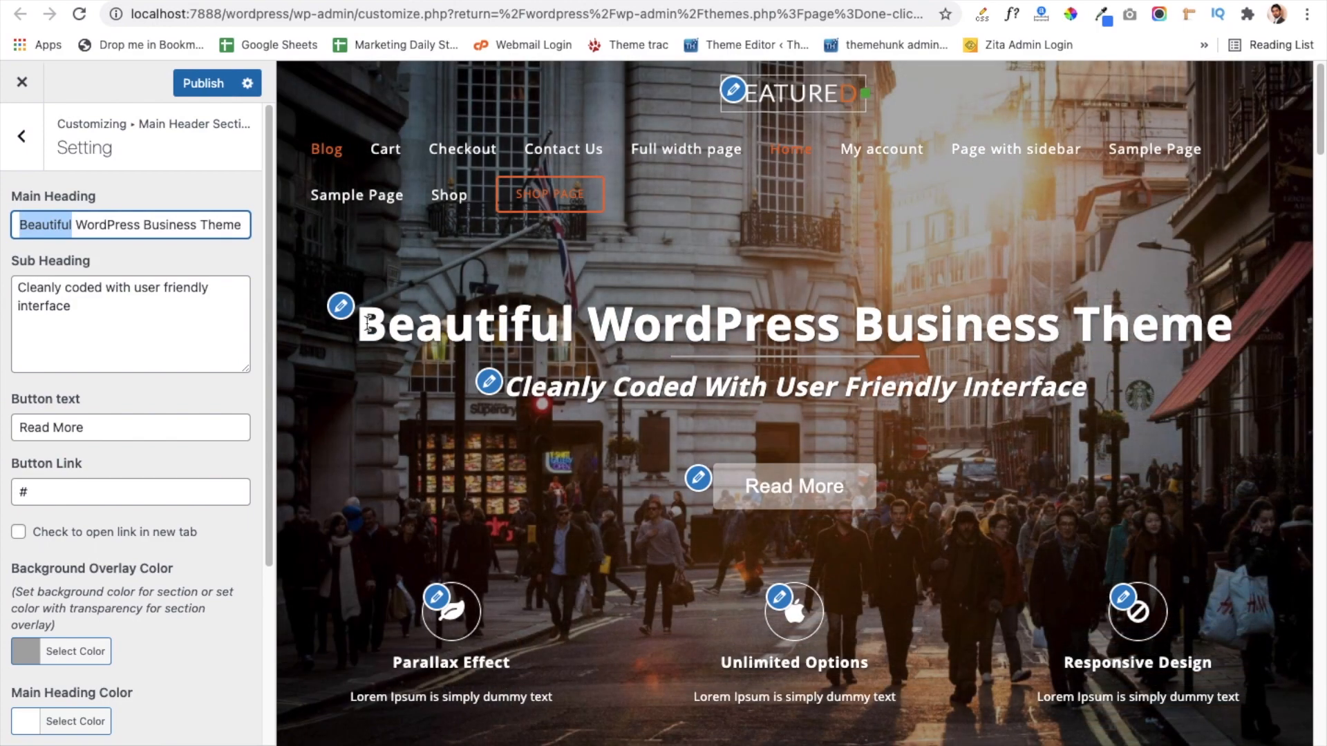
drag(367, 323, 885, 321)
double_click(124, 223)
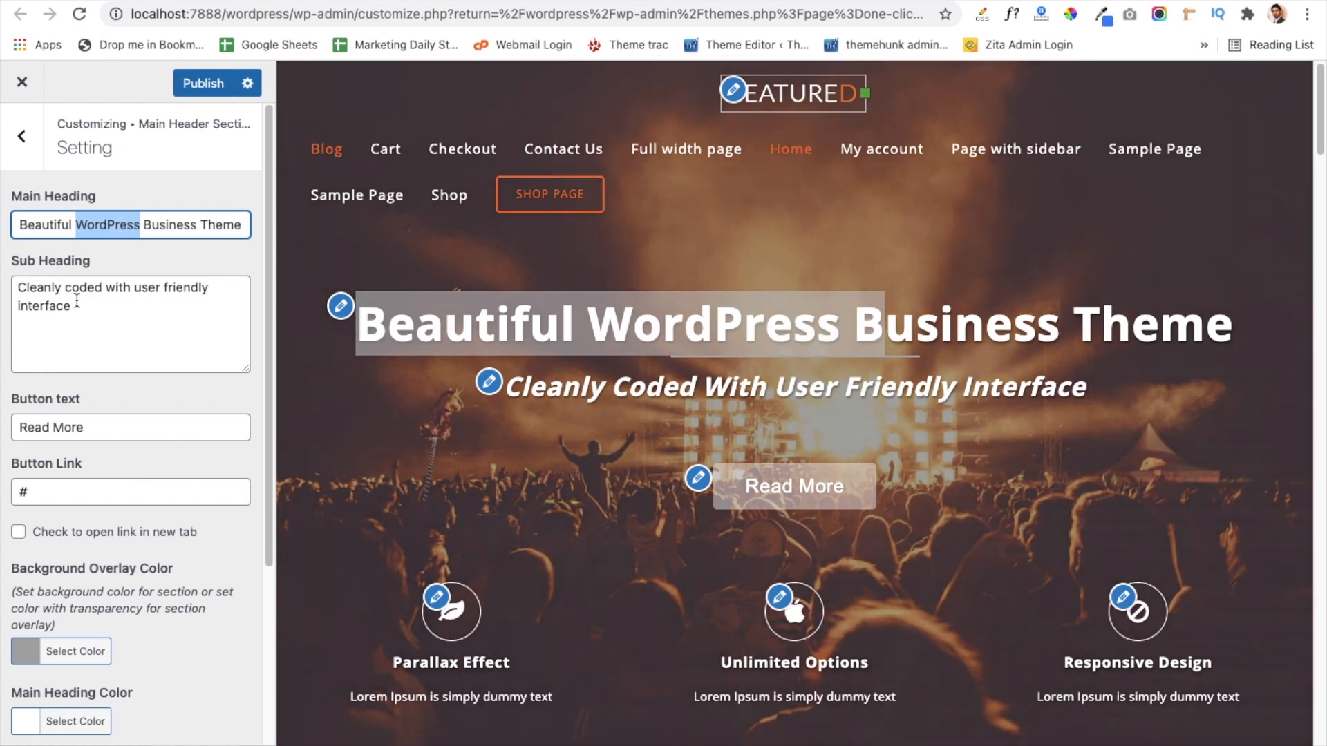
double_click(77, 301)
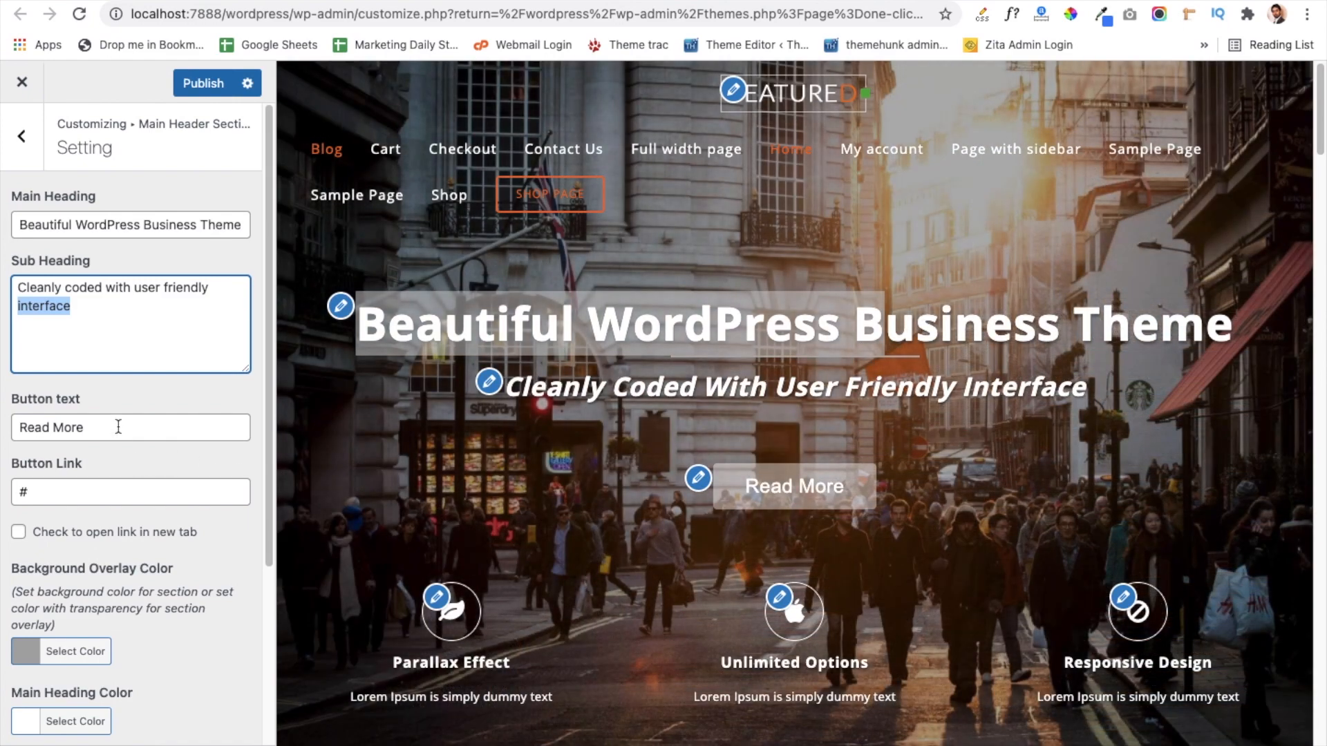
double_click(118, 426)
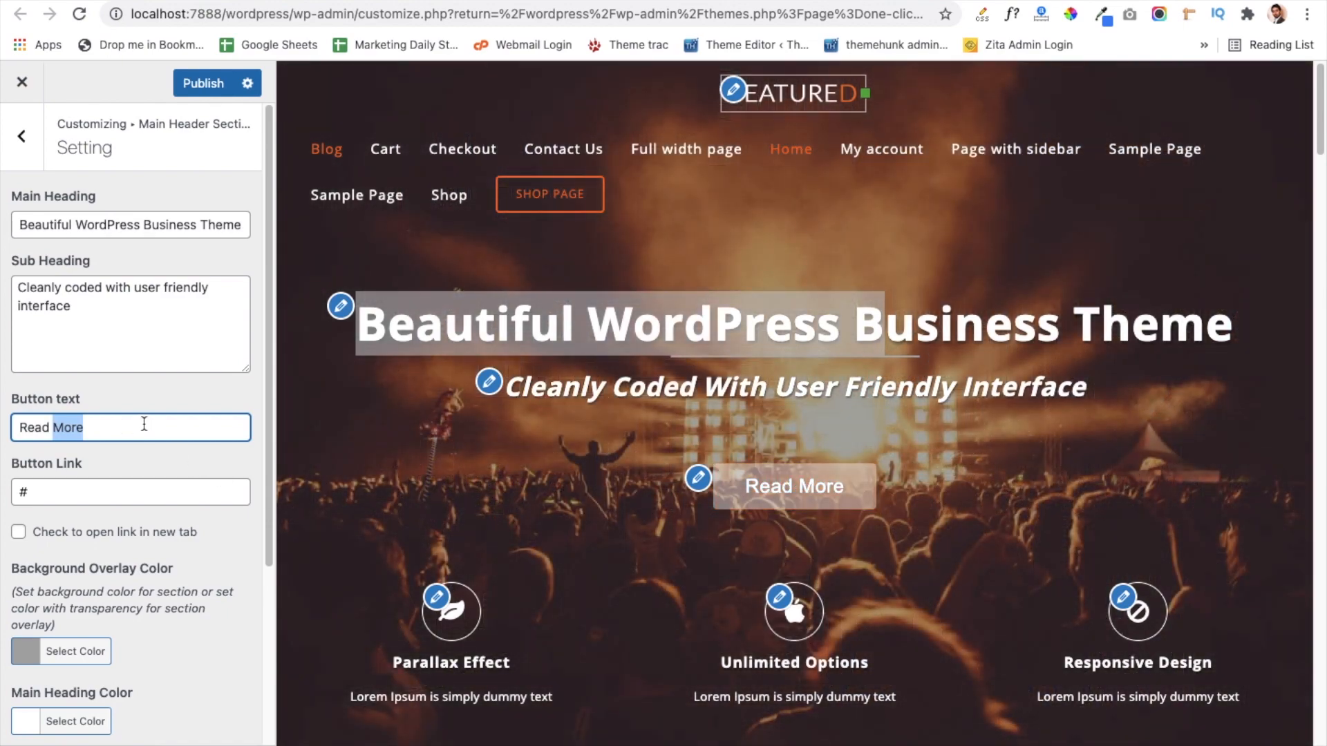
click(144, 427)
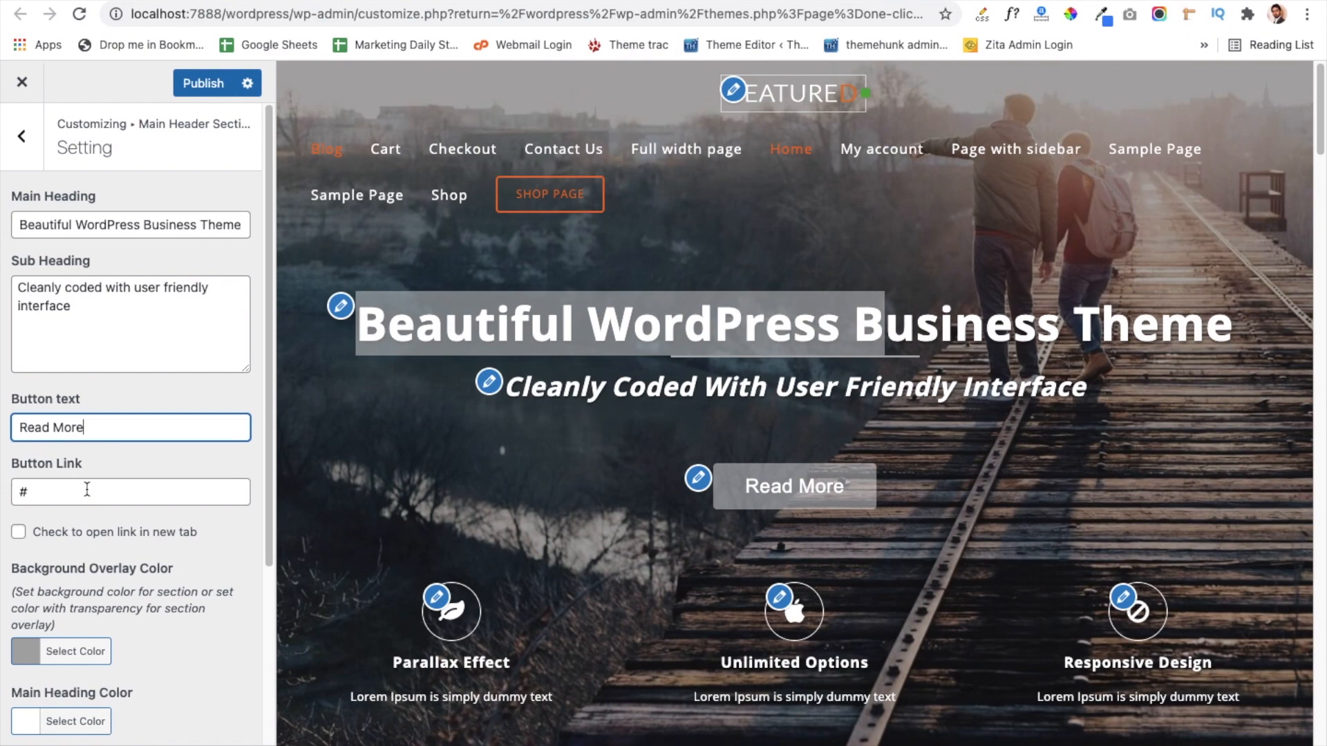
click(83, 492)
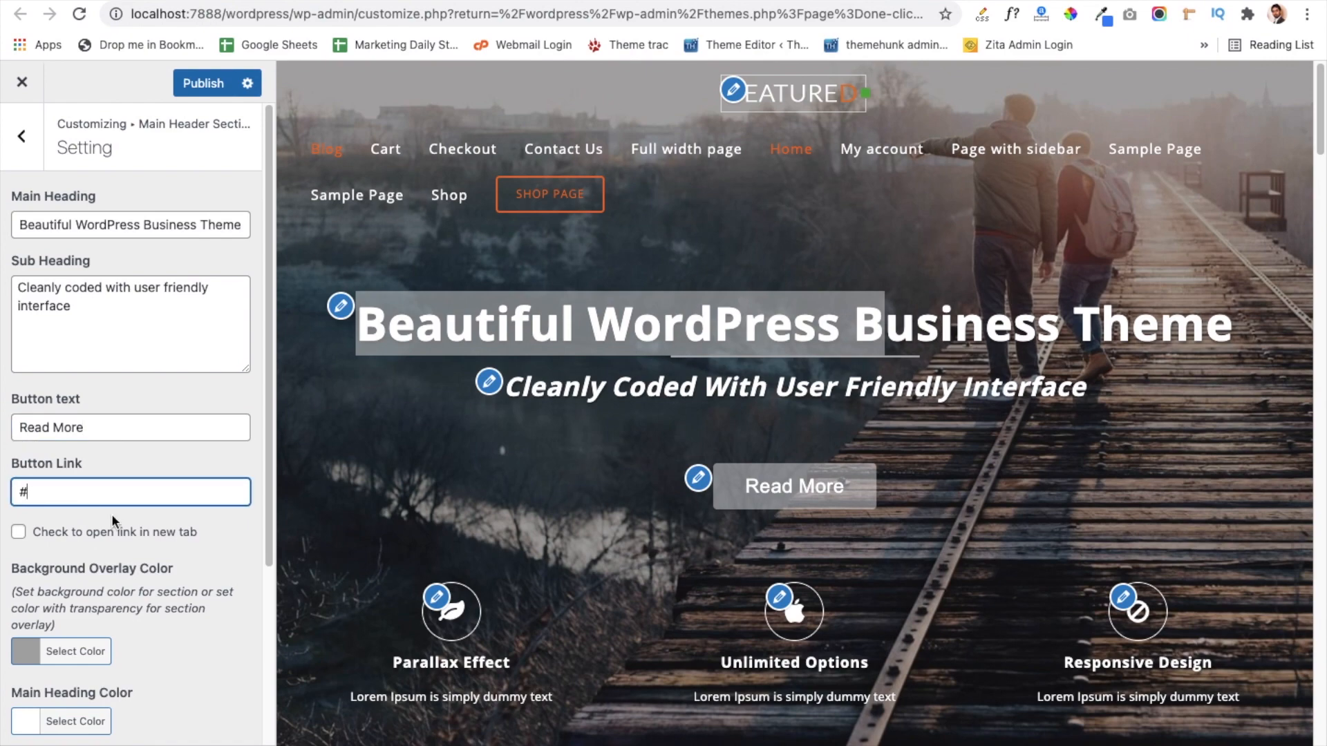
- Look through the Main Header Section's overlay, heading and border color options and its available button styles
scroll(111, 513, down, 3)
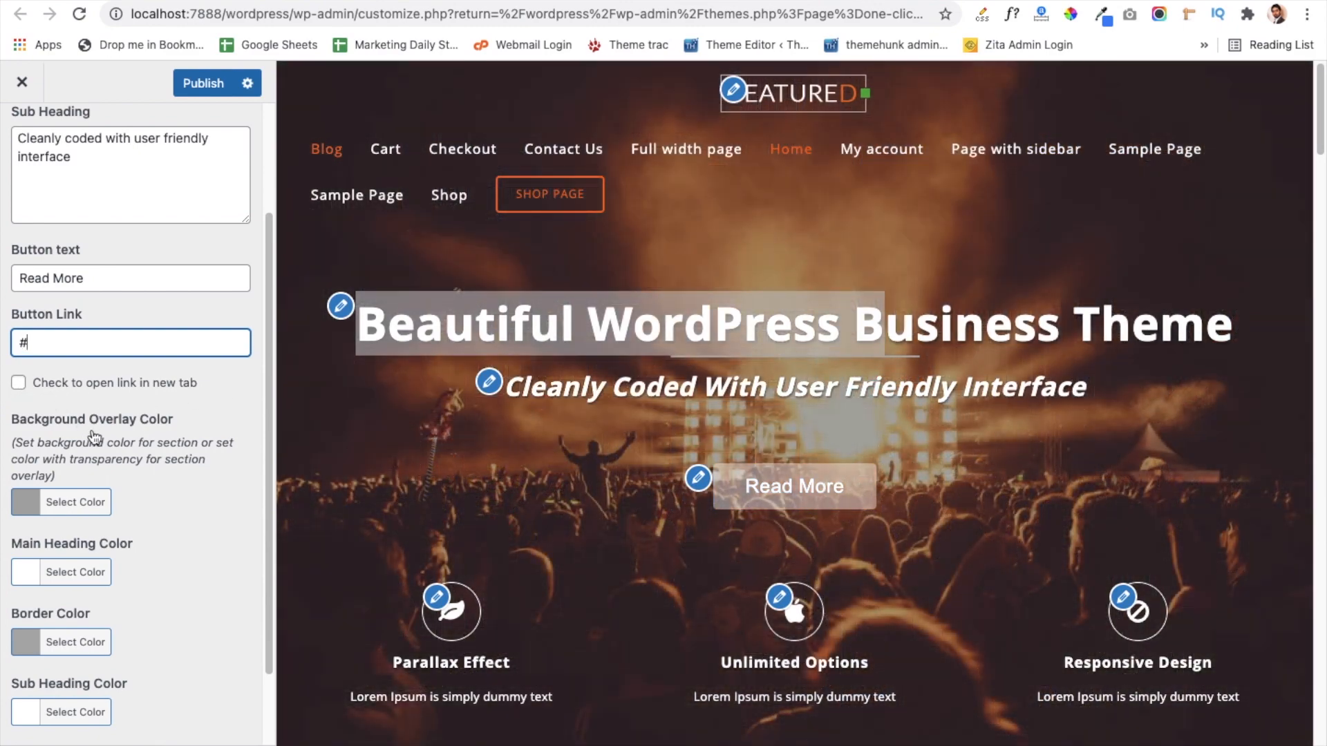
scroll(95, 436, down, 2)
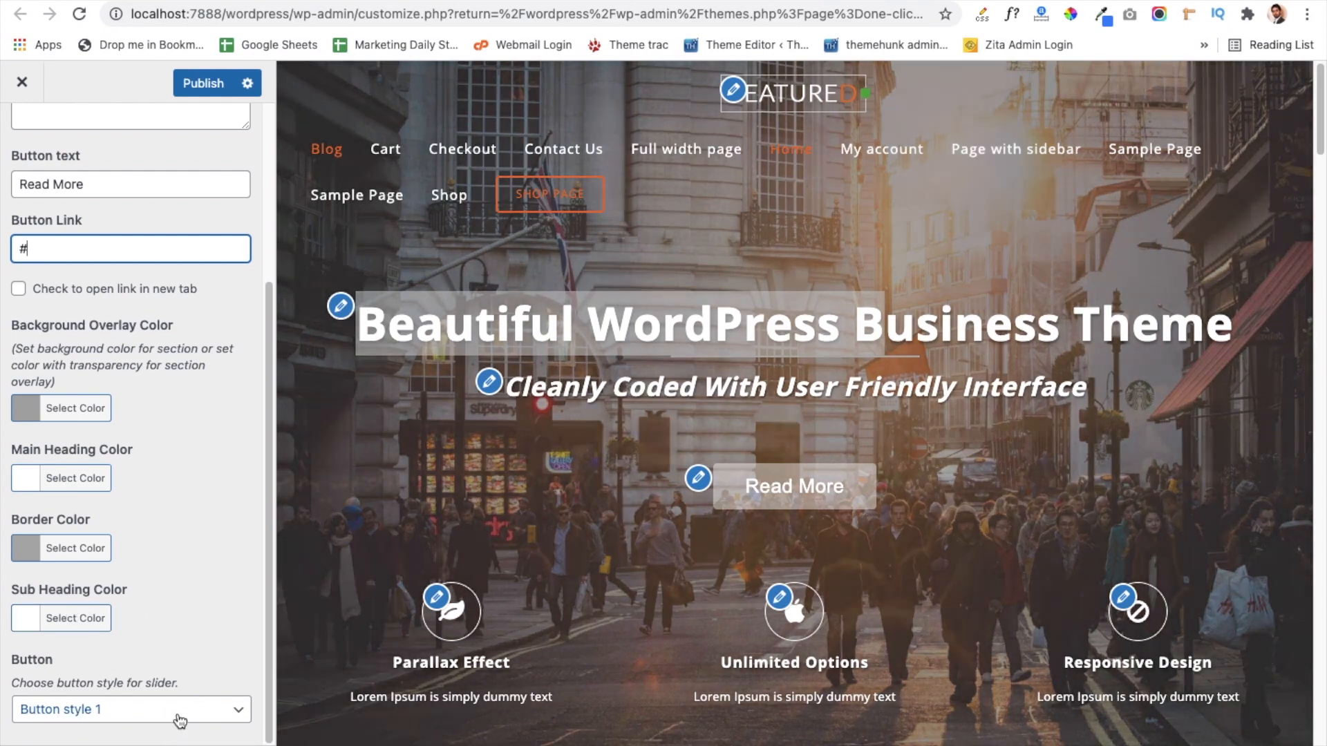
click(165, 710)
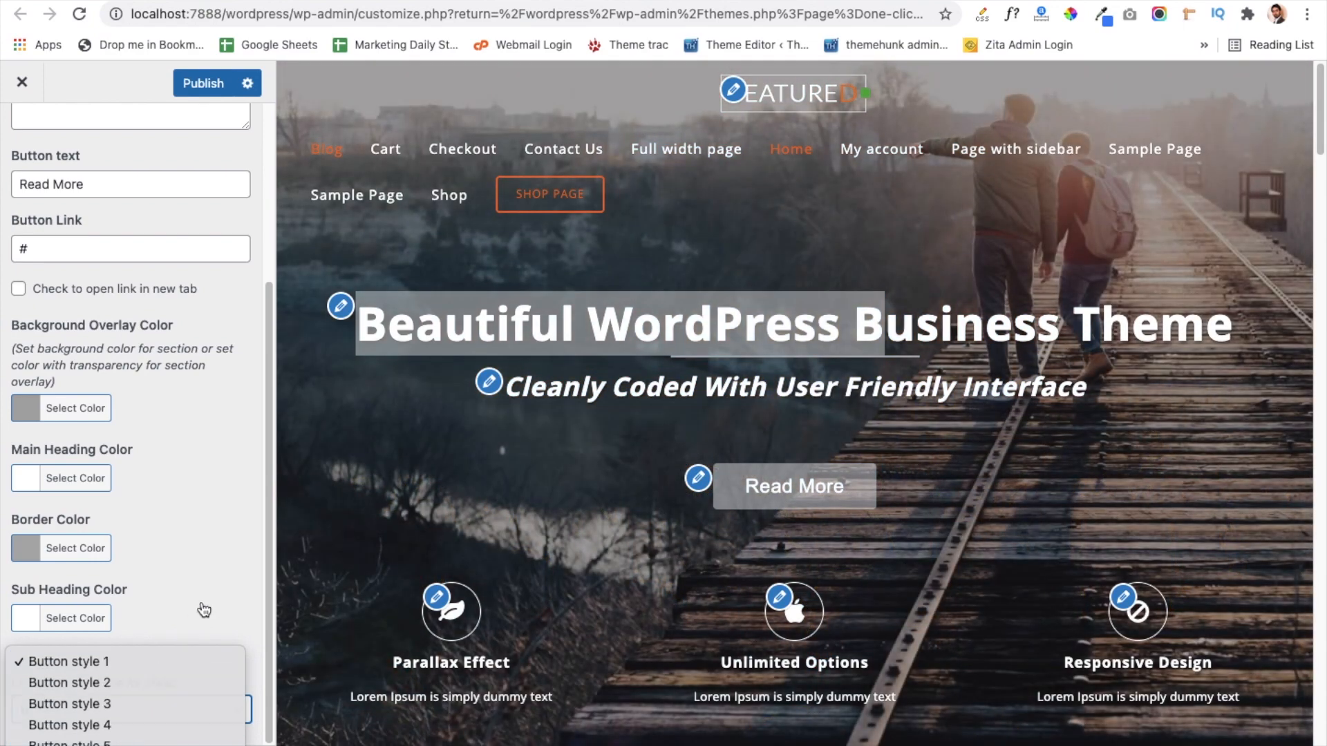
click(205, 609)
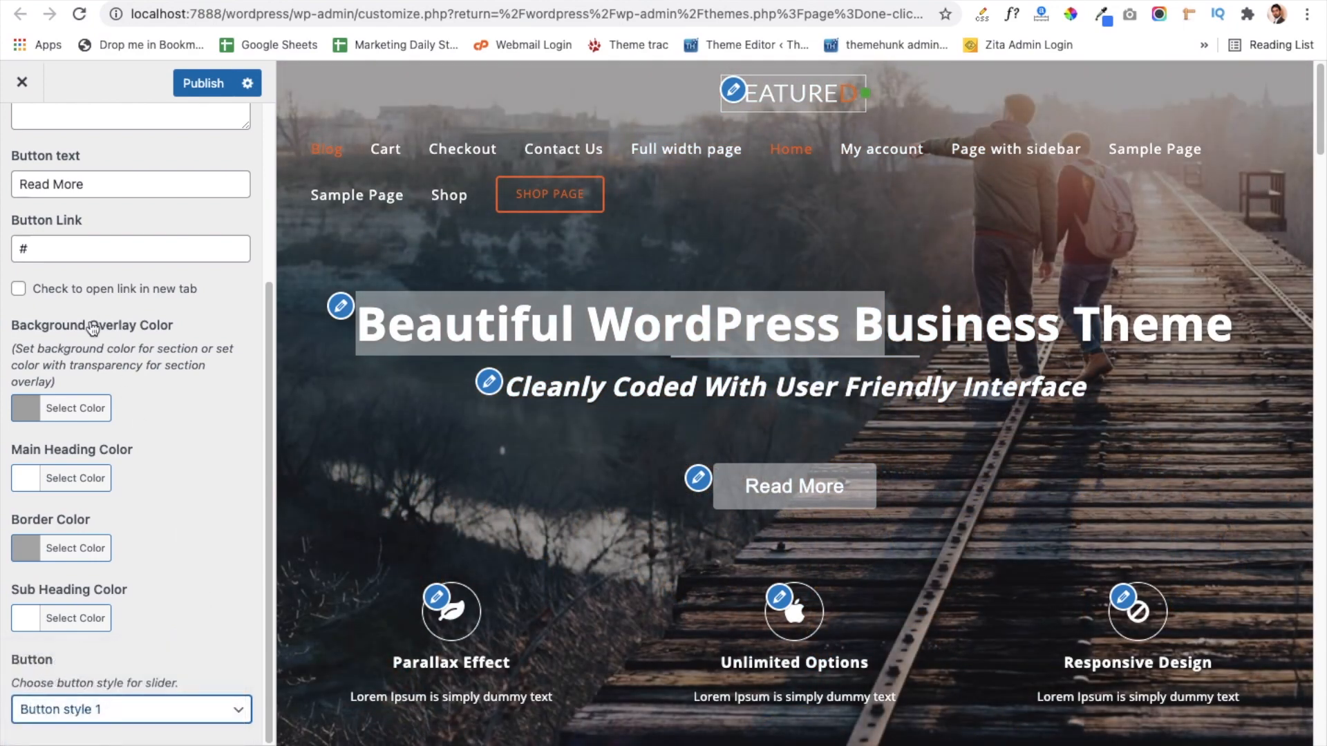
scroll(66, 265, up, 5)
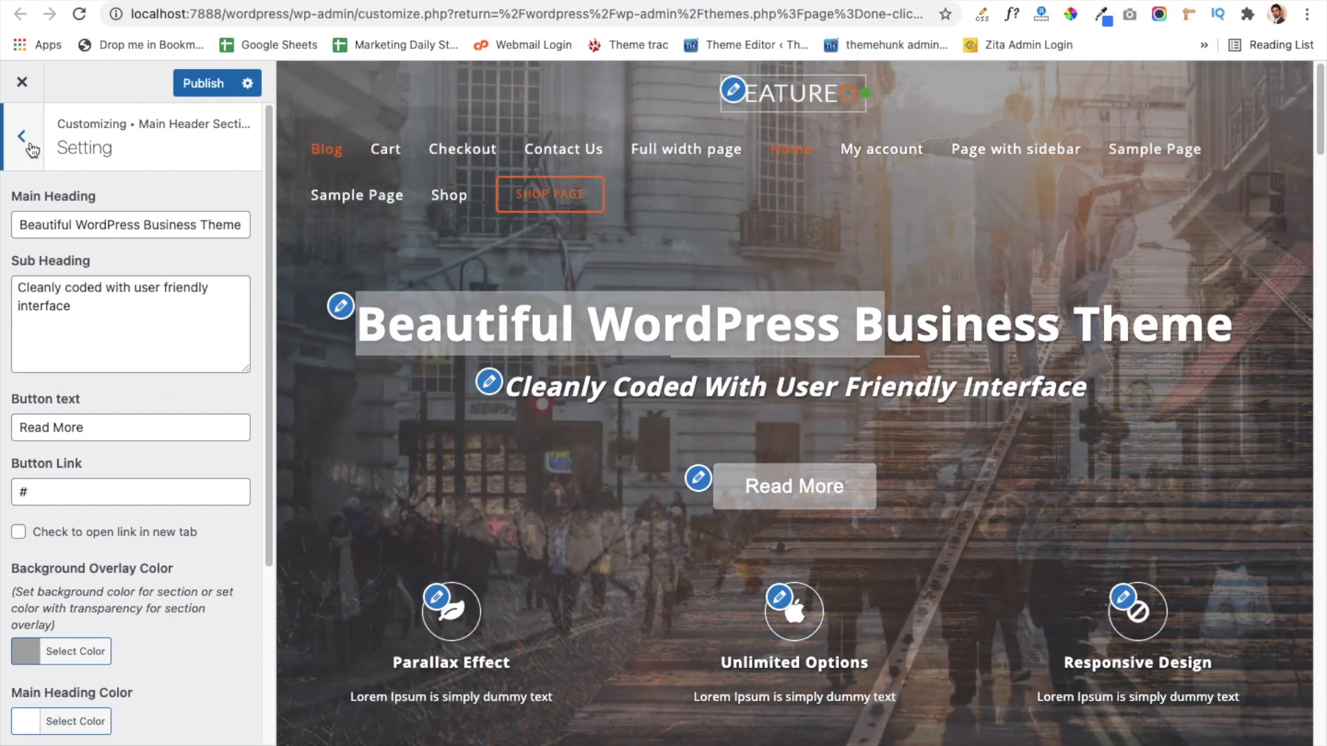
click(30, 147)
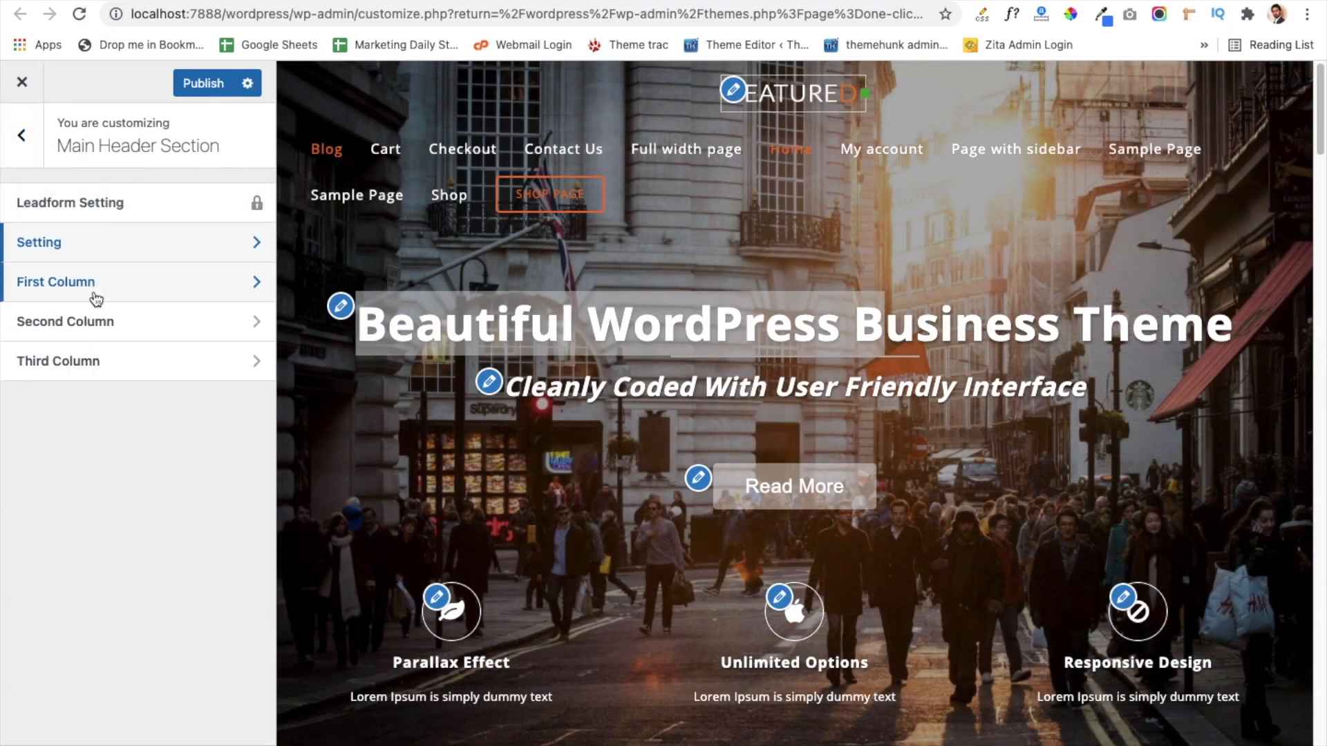
- Review the Main Header Section's First Column options for font icon, title, link, description and colors
click(96, 298)
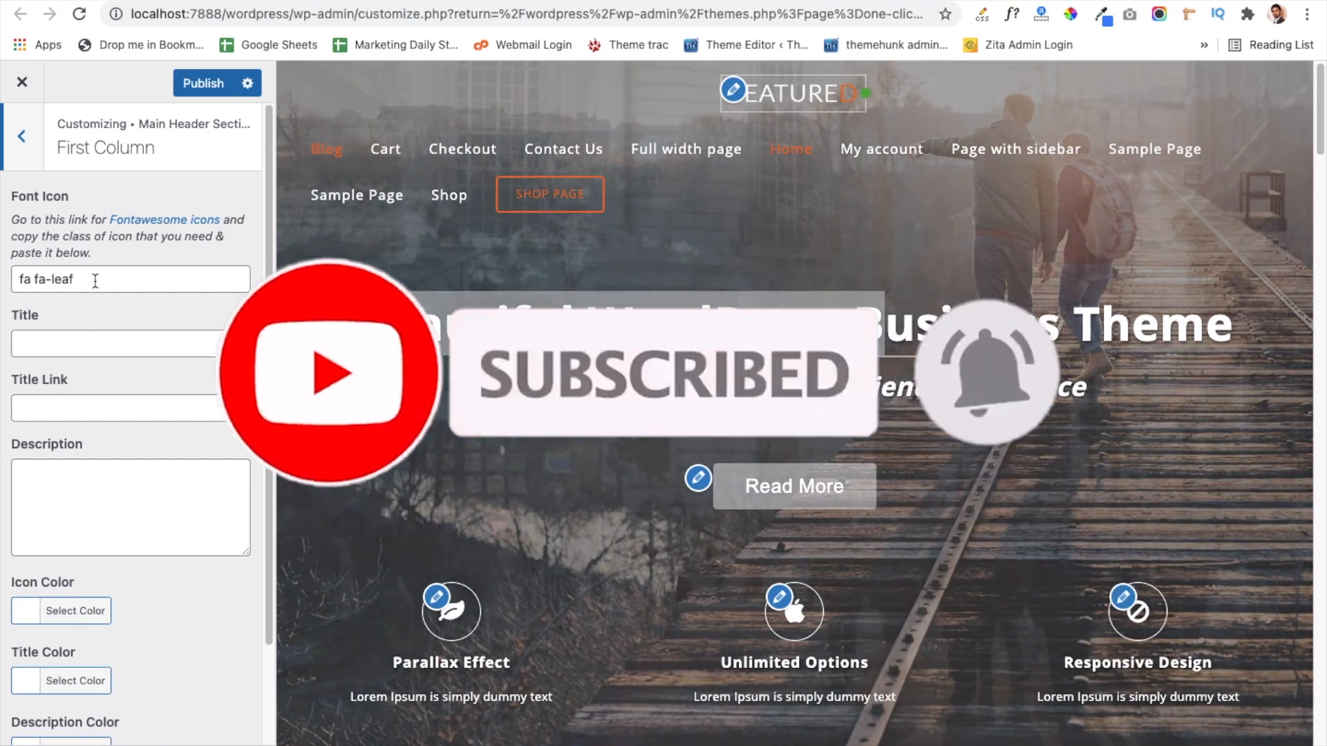
double_click(96, 280)
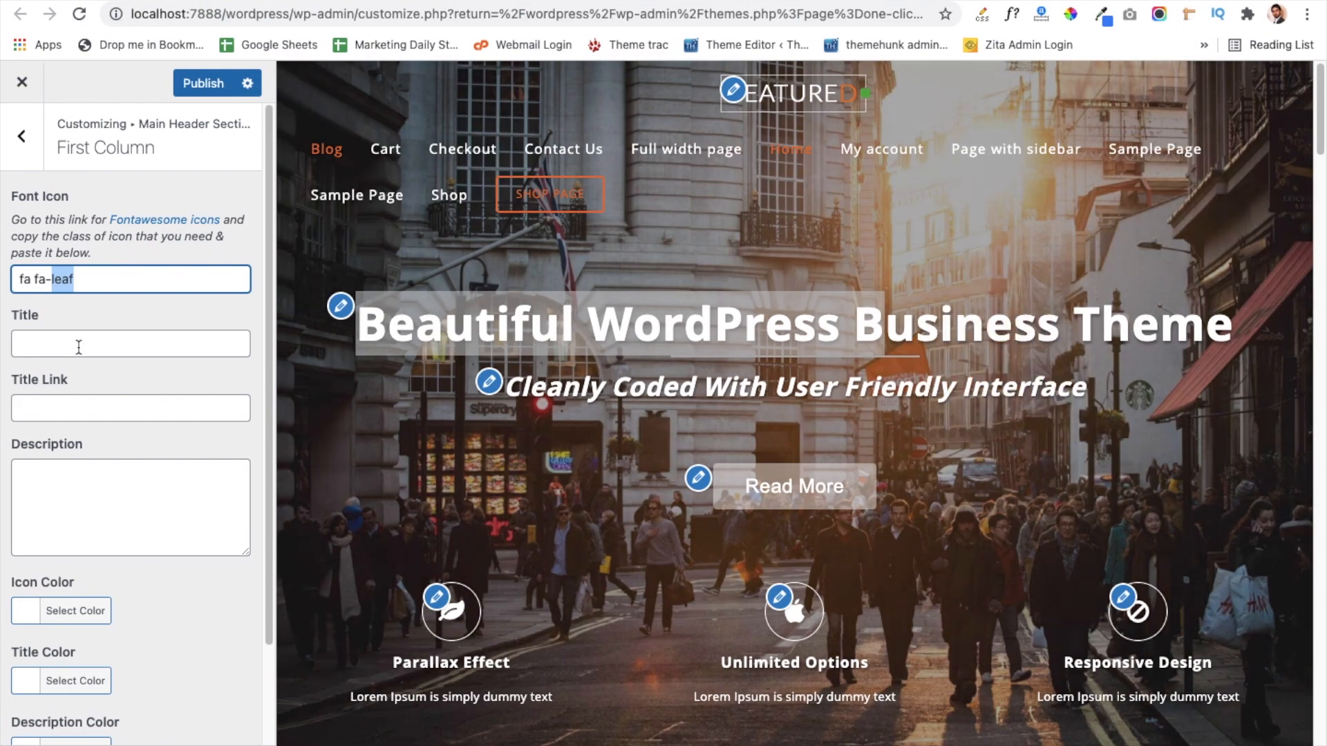
click(78, 347)
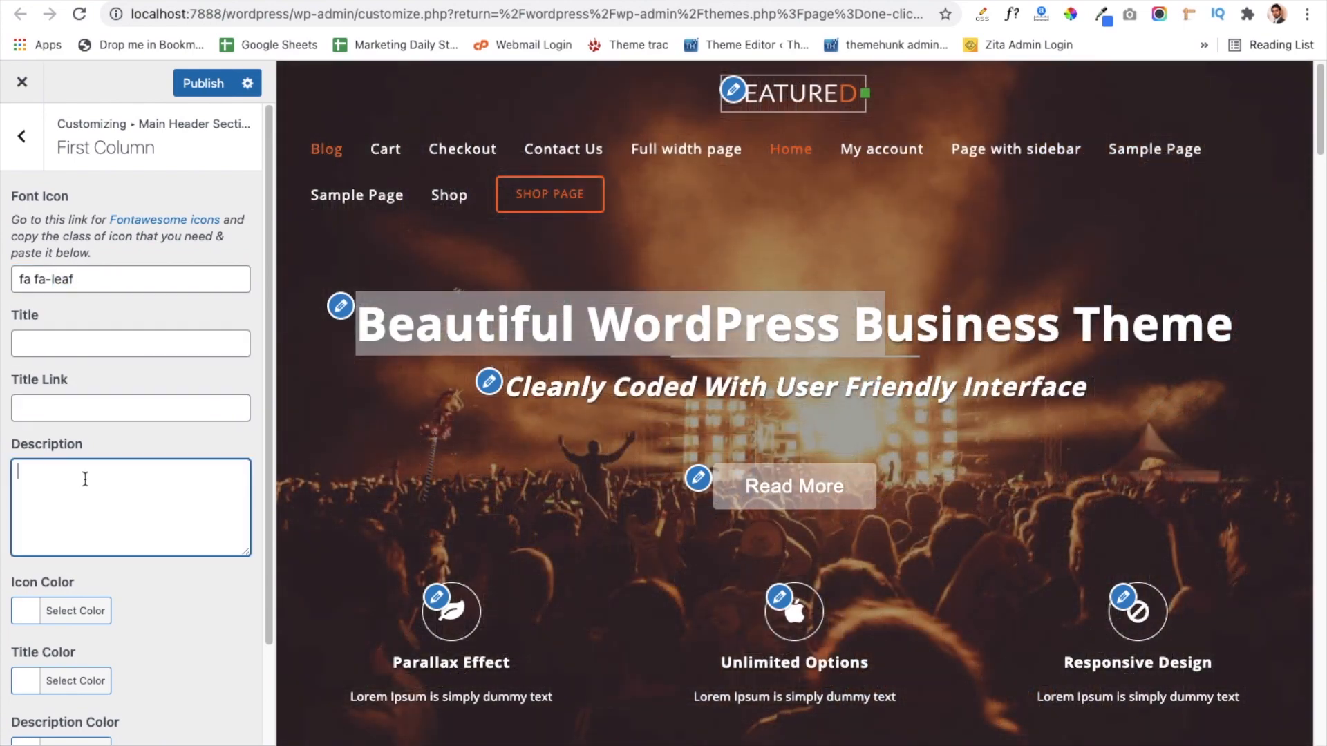
scroll(85, 479, down, 2)
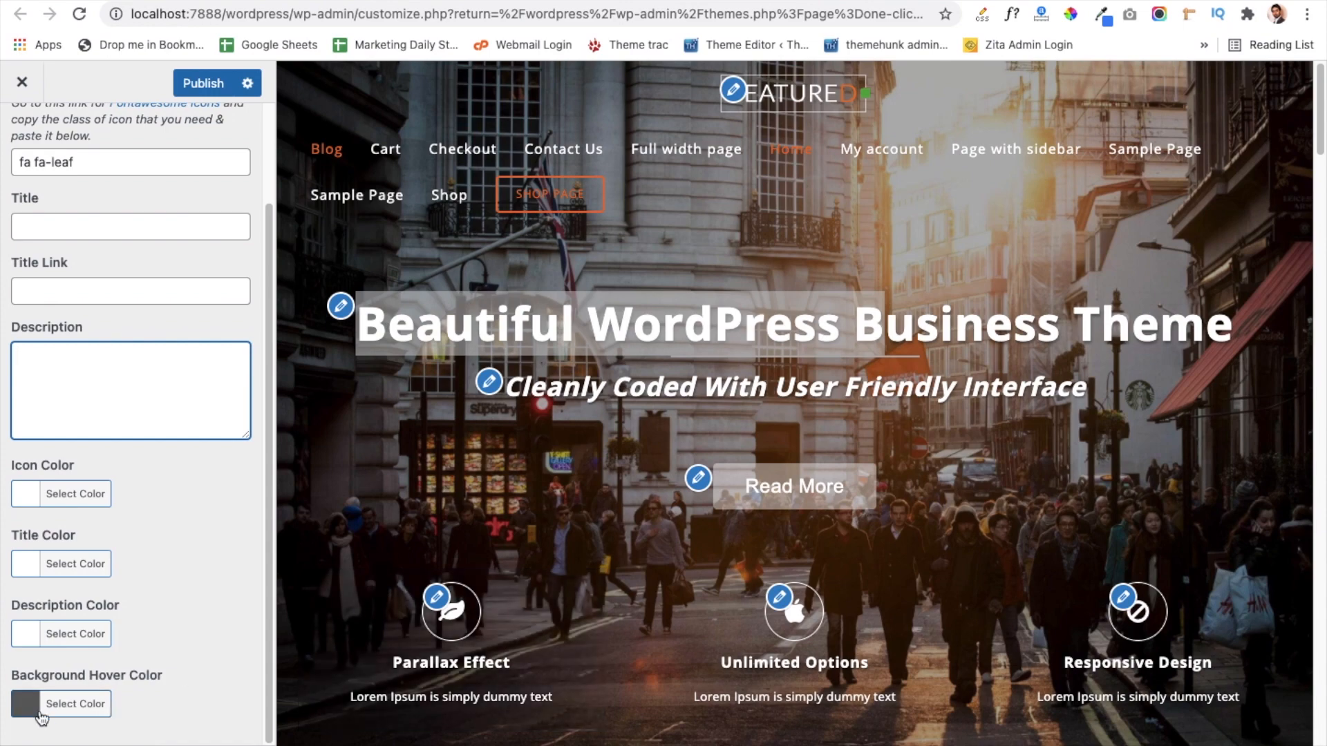
scroll(41, 553, up, 3)
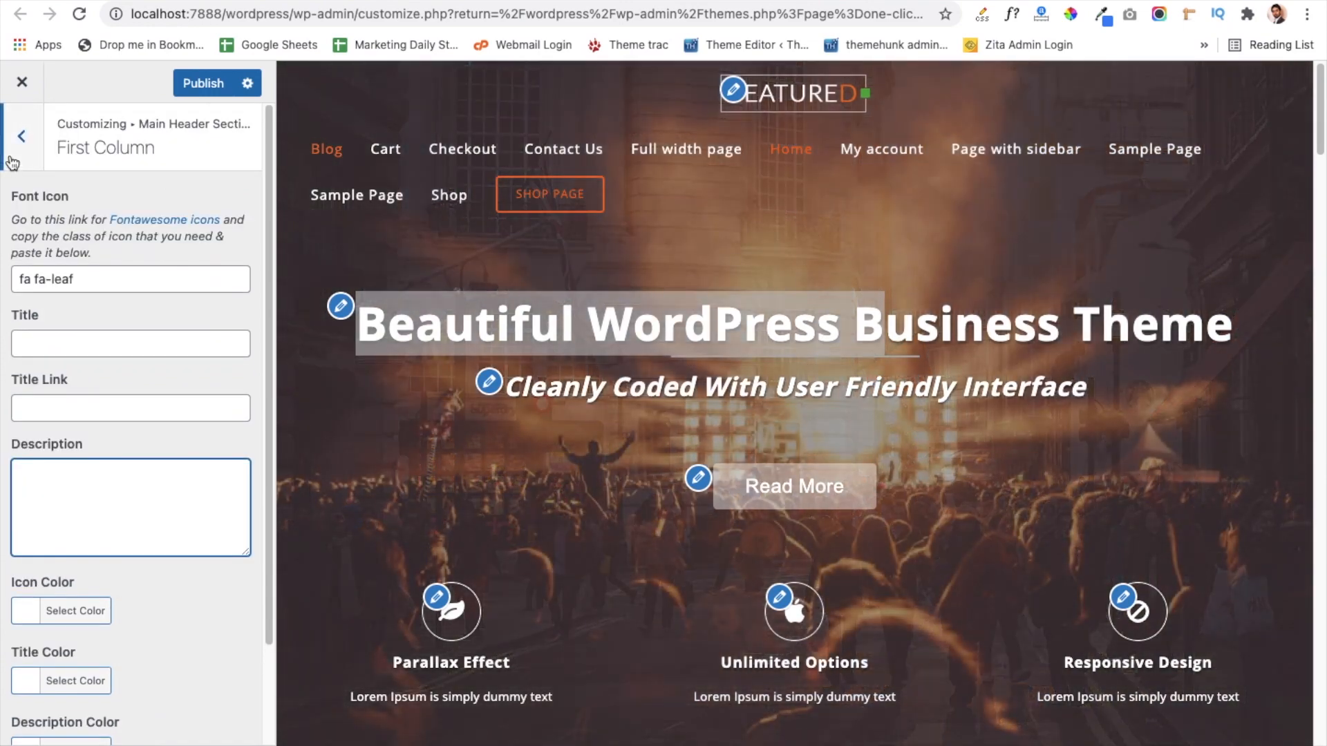
click(12, 160)
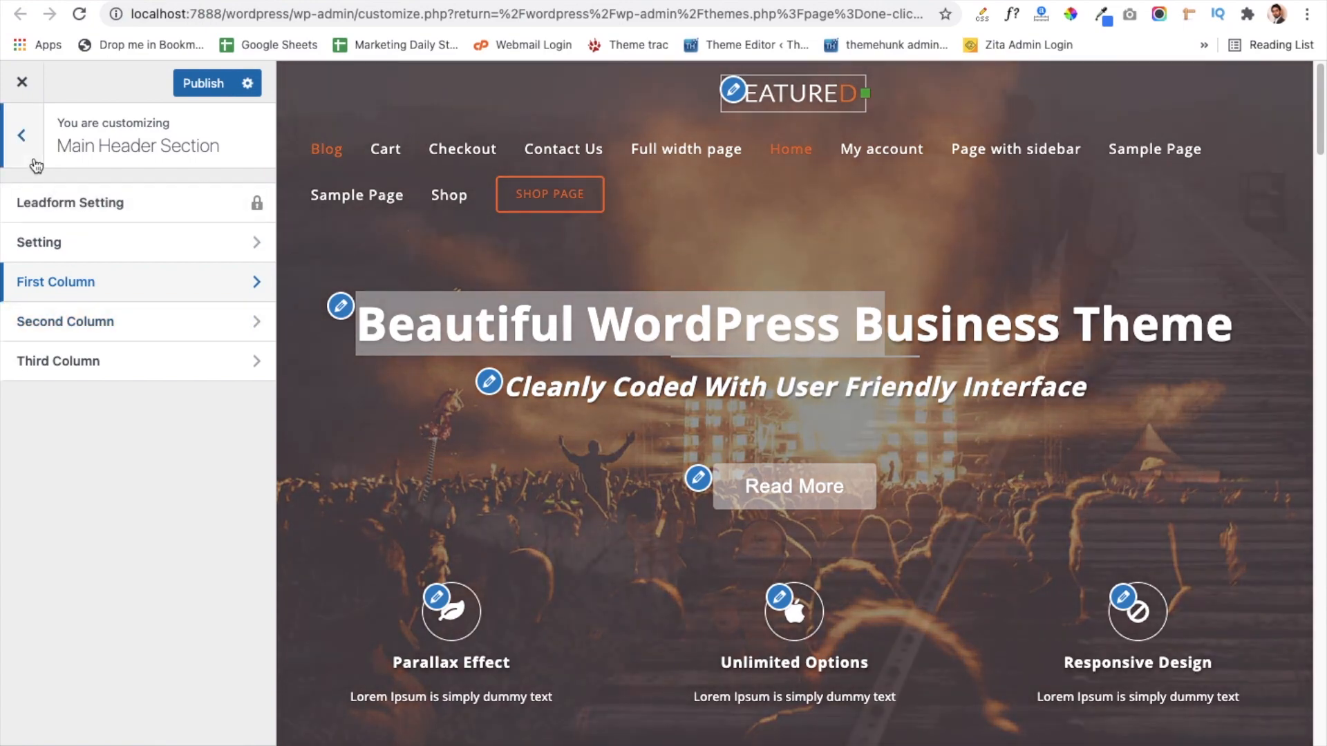
click(33, 155)
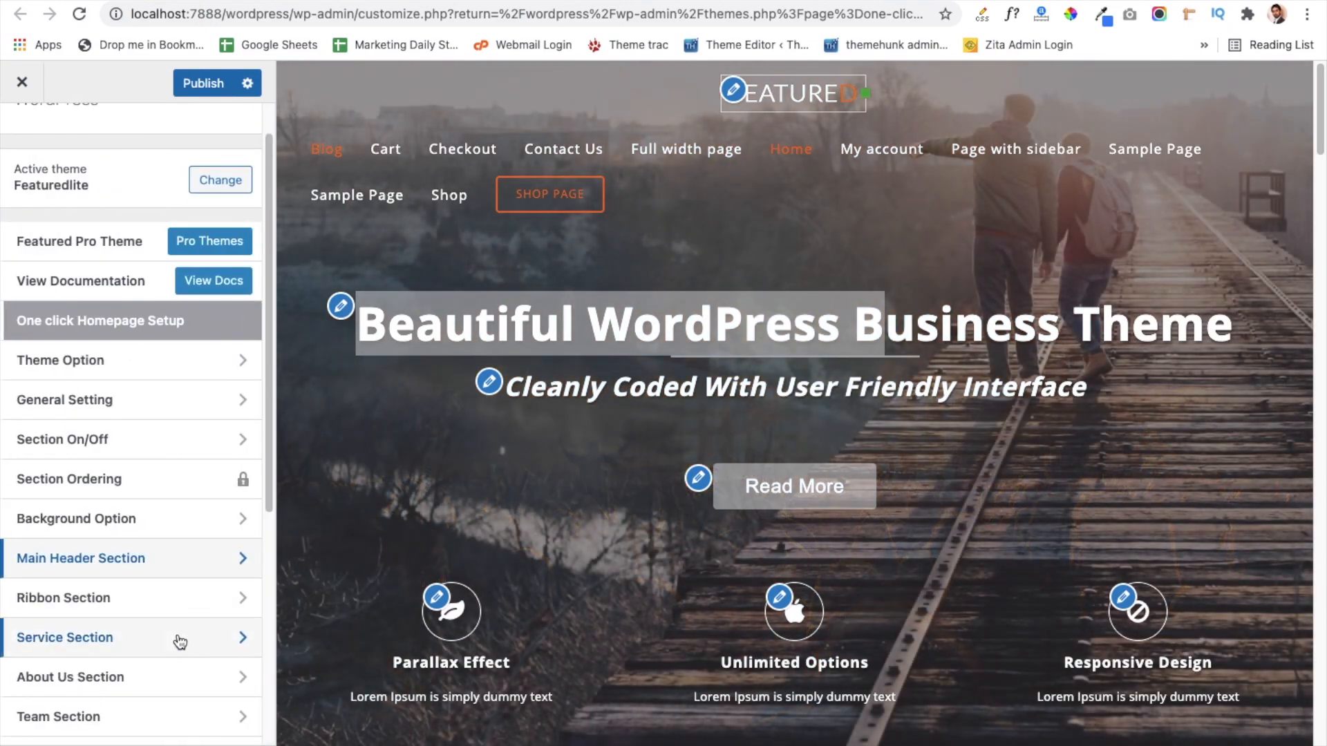
- Examine the First Ribbon's title, button text and button link fields in the Ribbon Section against the orange ribbon in the preview
scroll(178, 640, down, 1)
scroll(180, 641, down, 5)
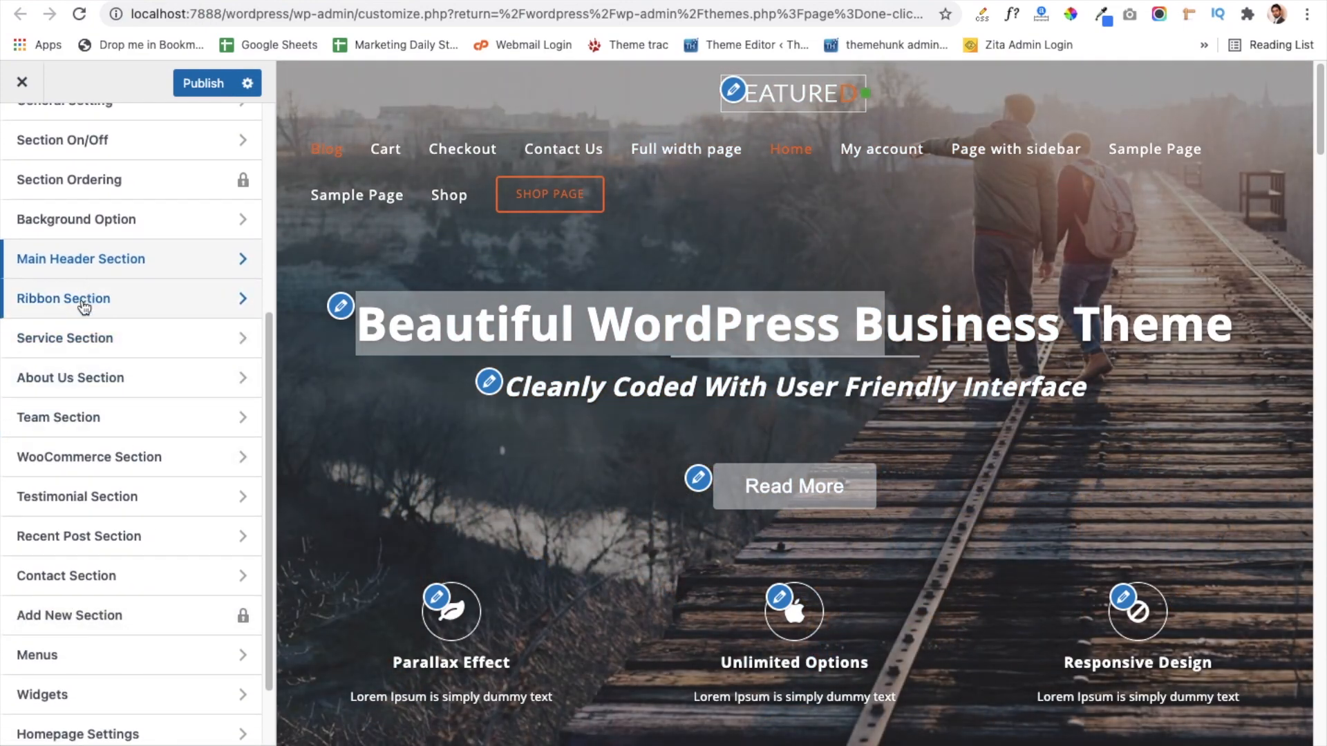
click(81, 297)
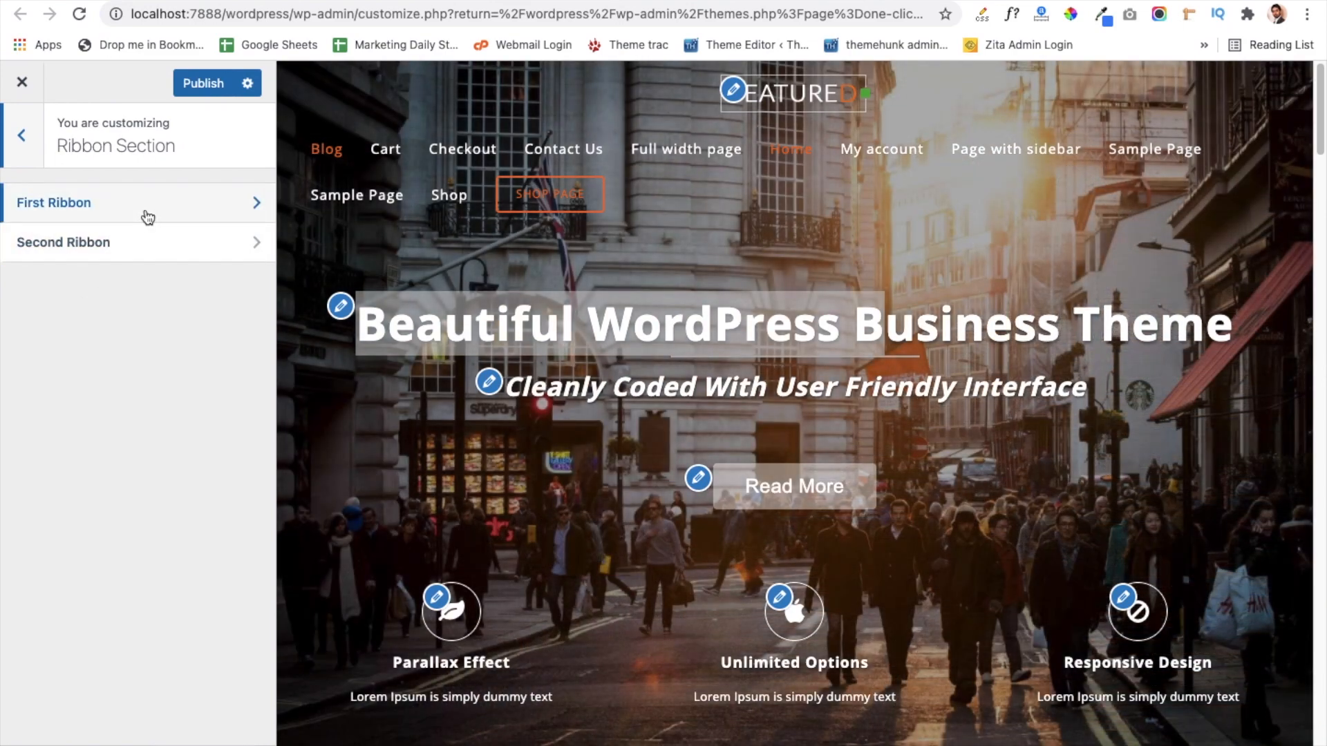
click(145, 211)
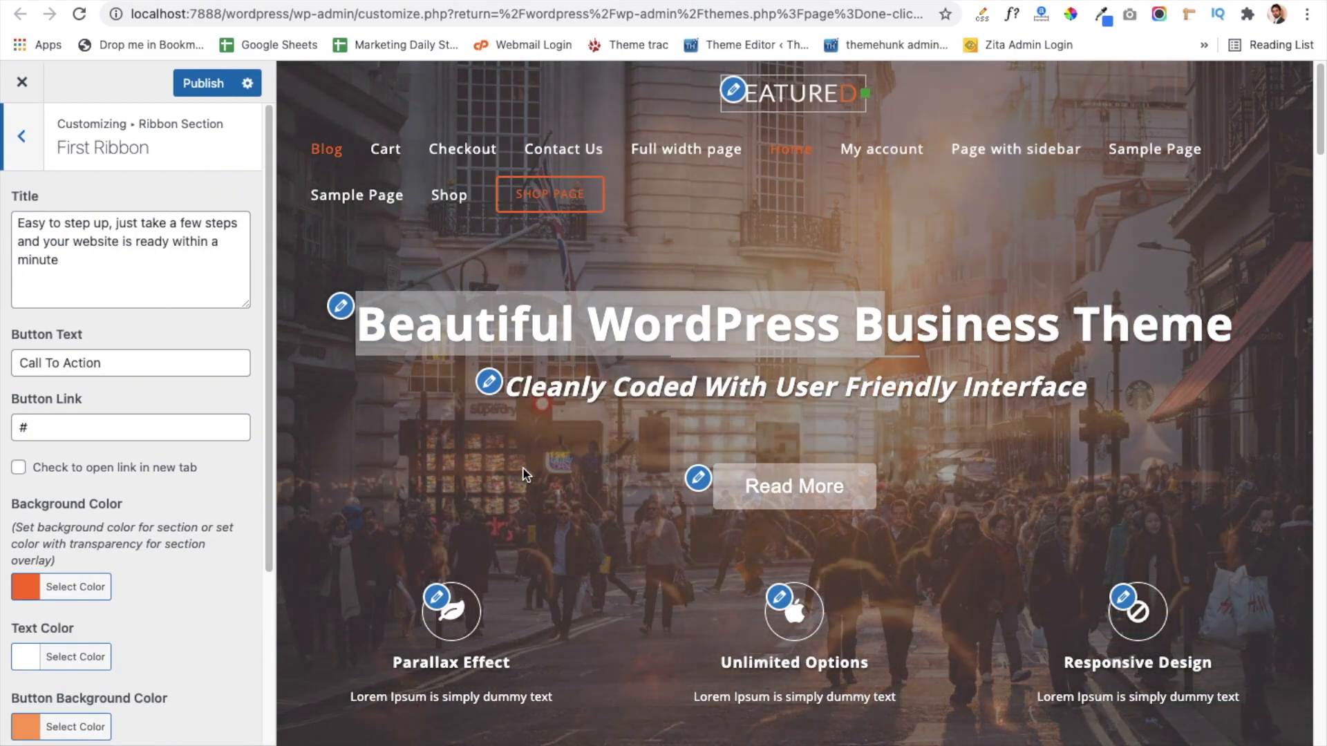
scroll(523, 474, down, 4)
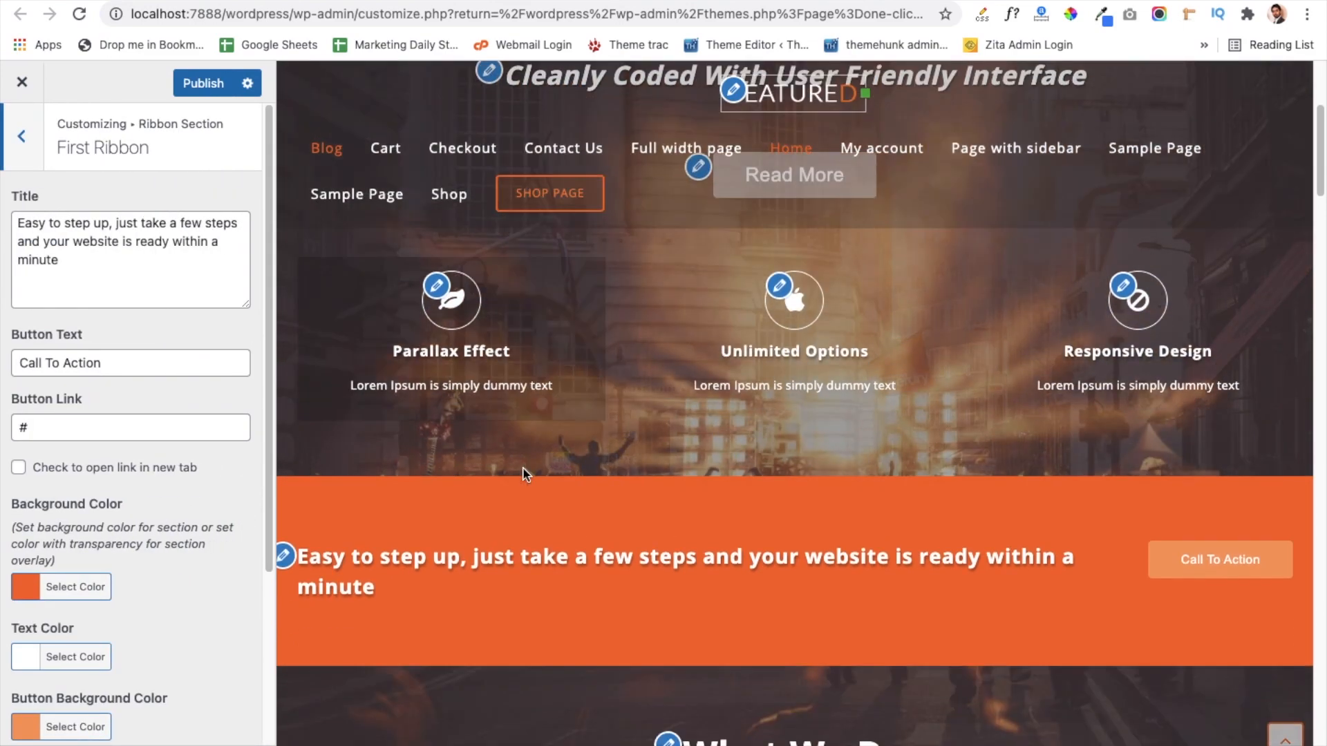
scroll(525, 474, down, 1)
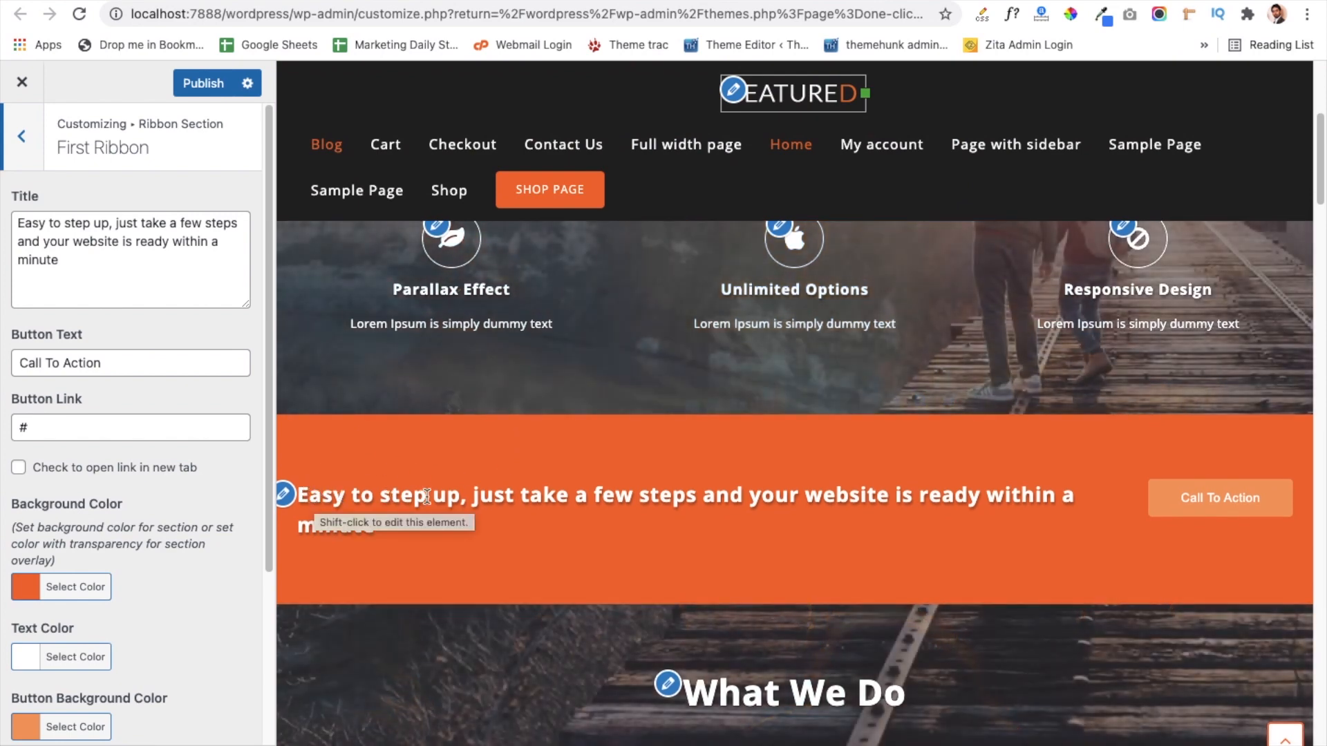
triple_click(69, 230)
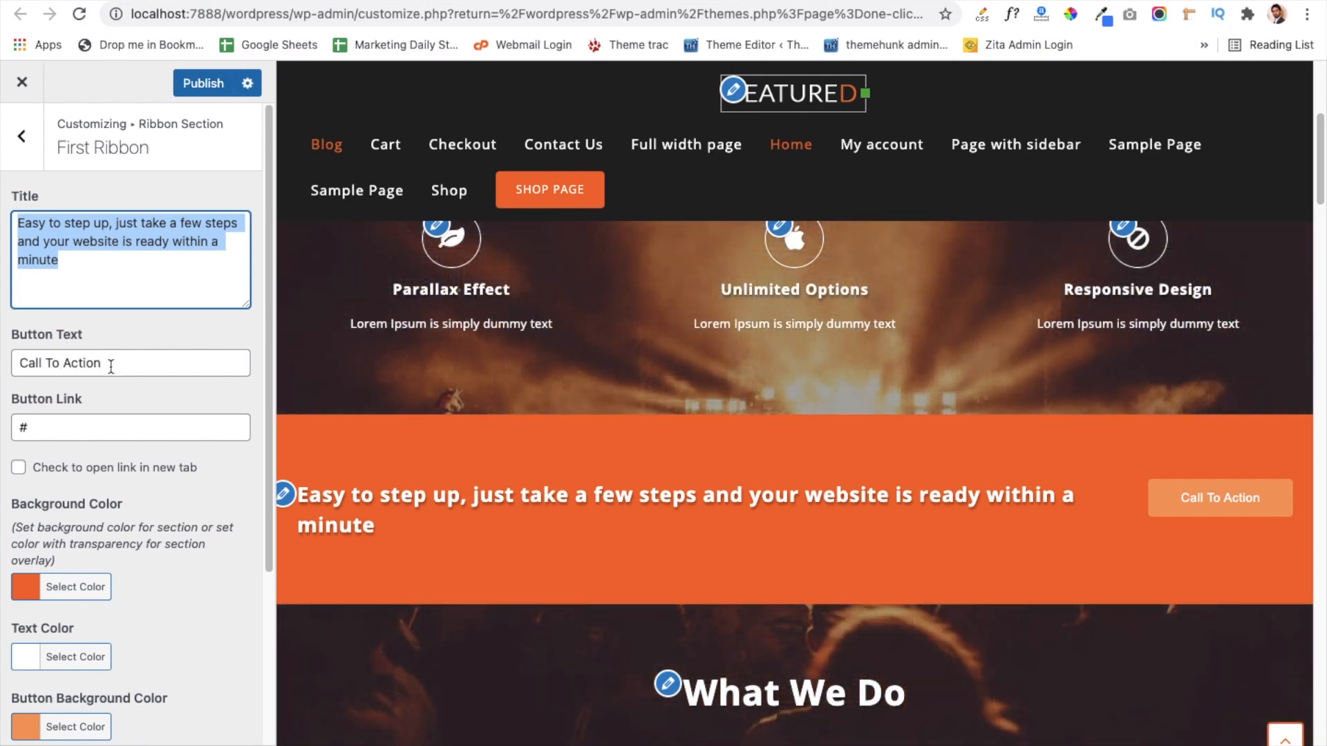
click(110, 366)
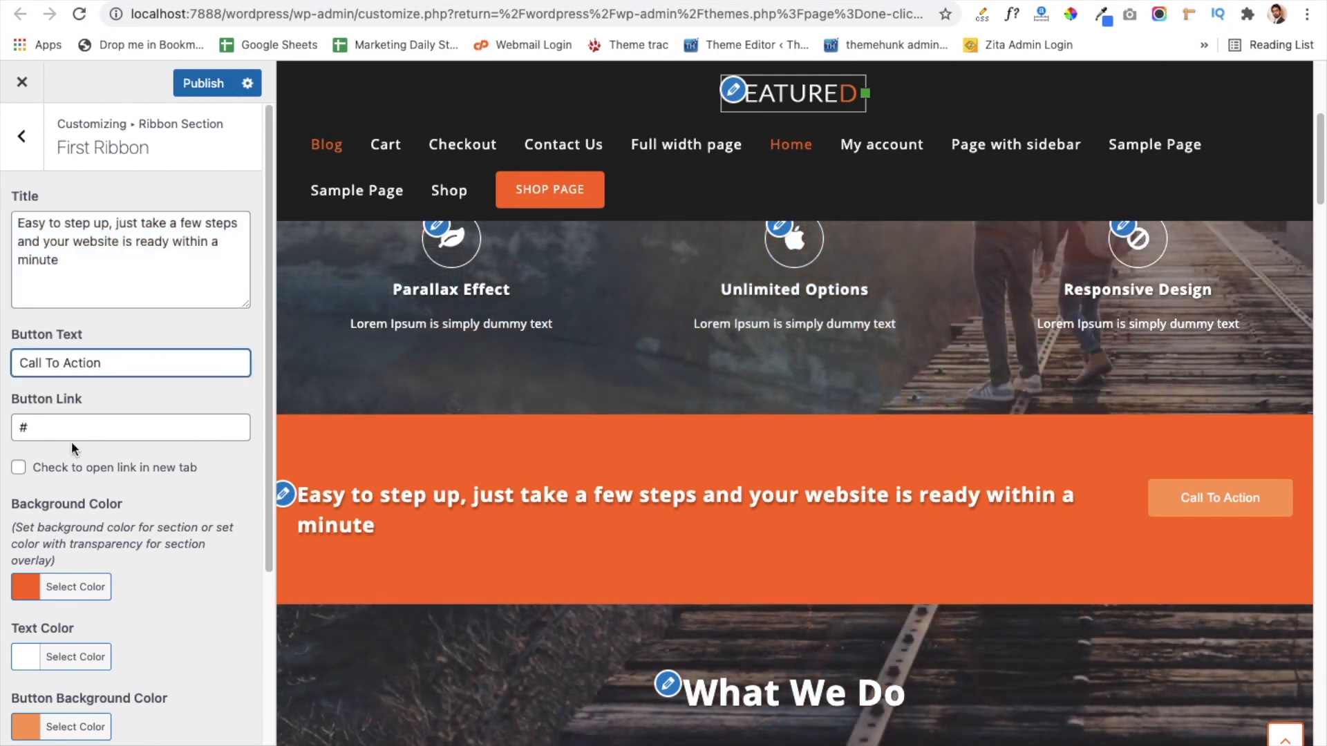
click(78, 429)
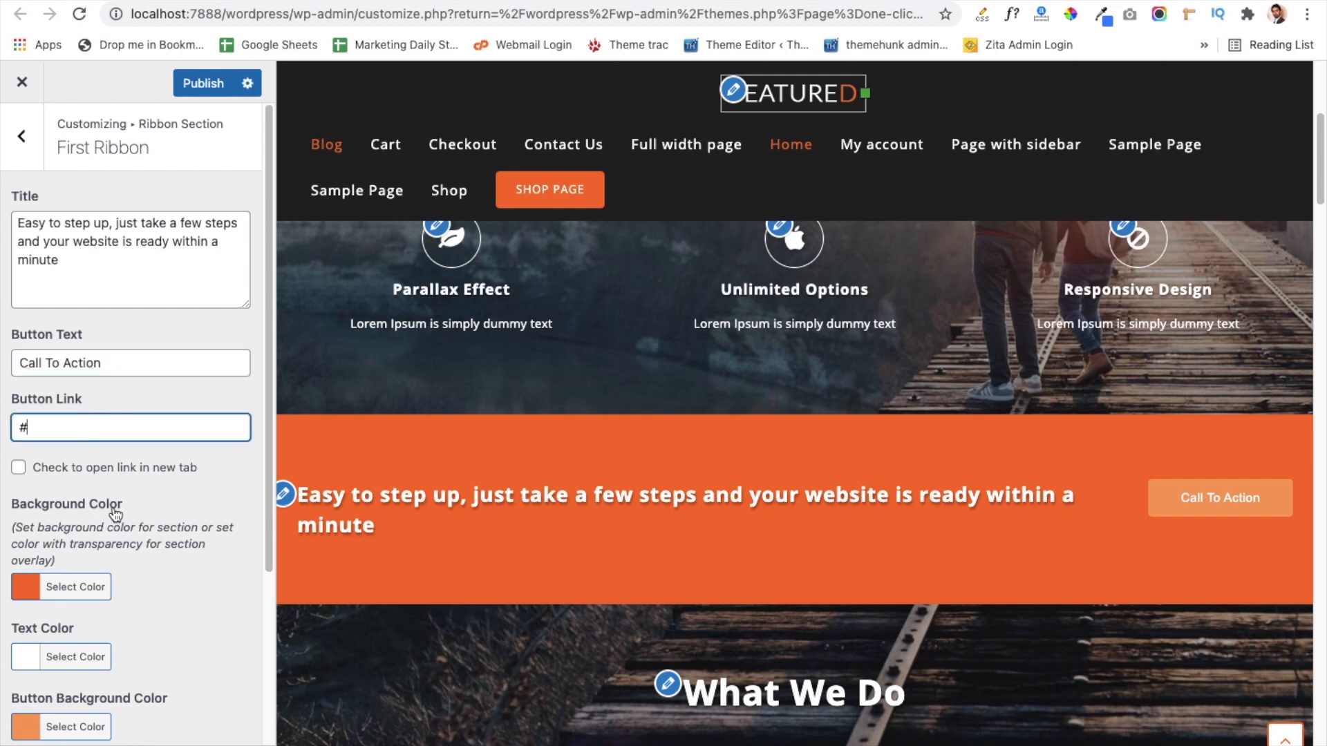
- Look through the First Ribbon's background, text, button and hover color options, and return to the Ribbon Section
scroll(115, 513, down, 3)
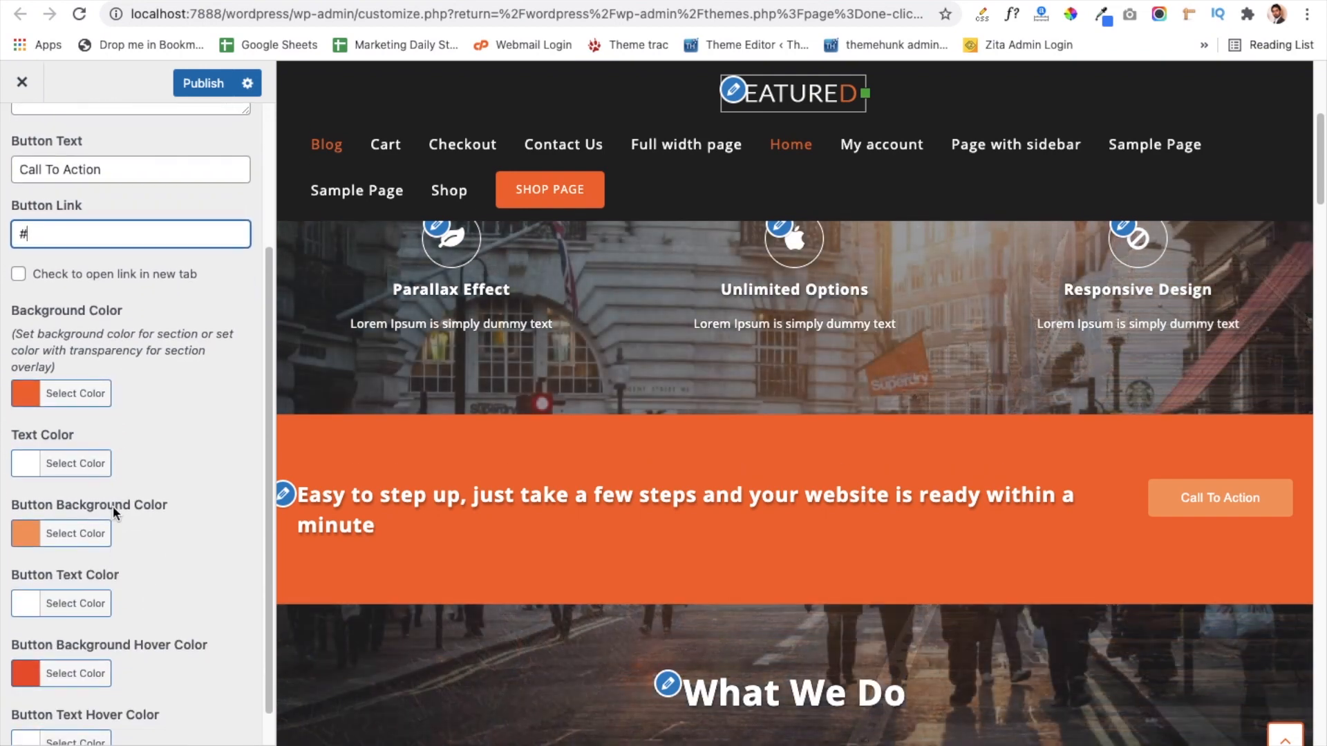
scroll(113, 512, down, 1)
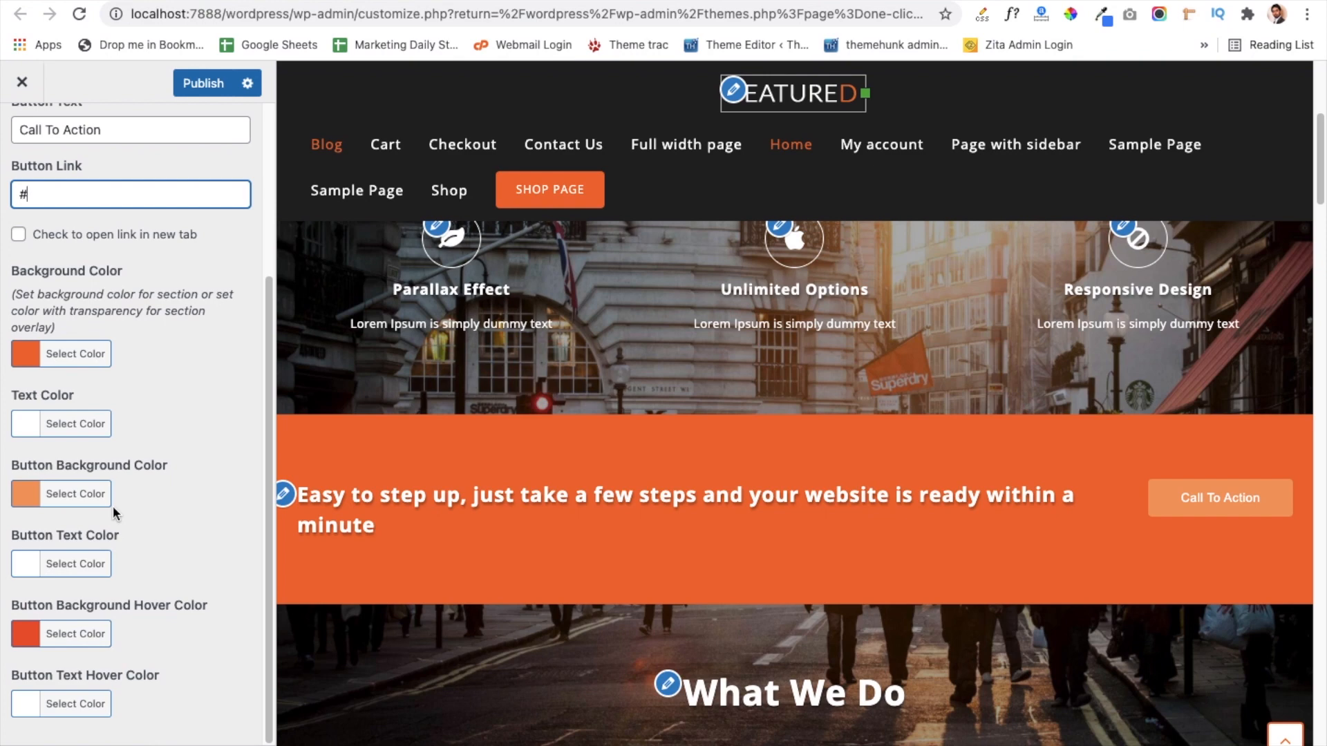
scroll(113, 505, up, 4)
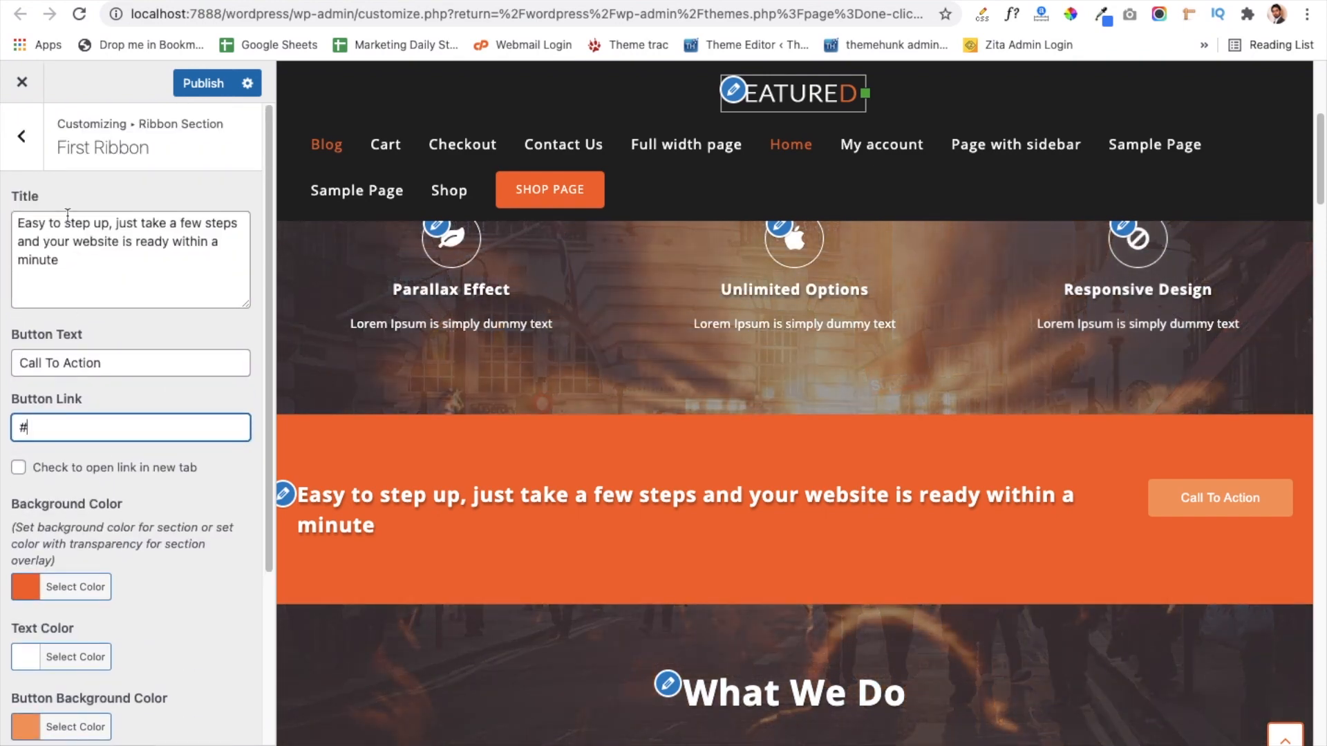
click(28, 159)
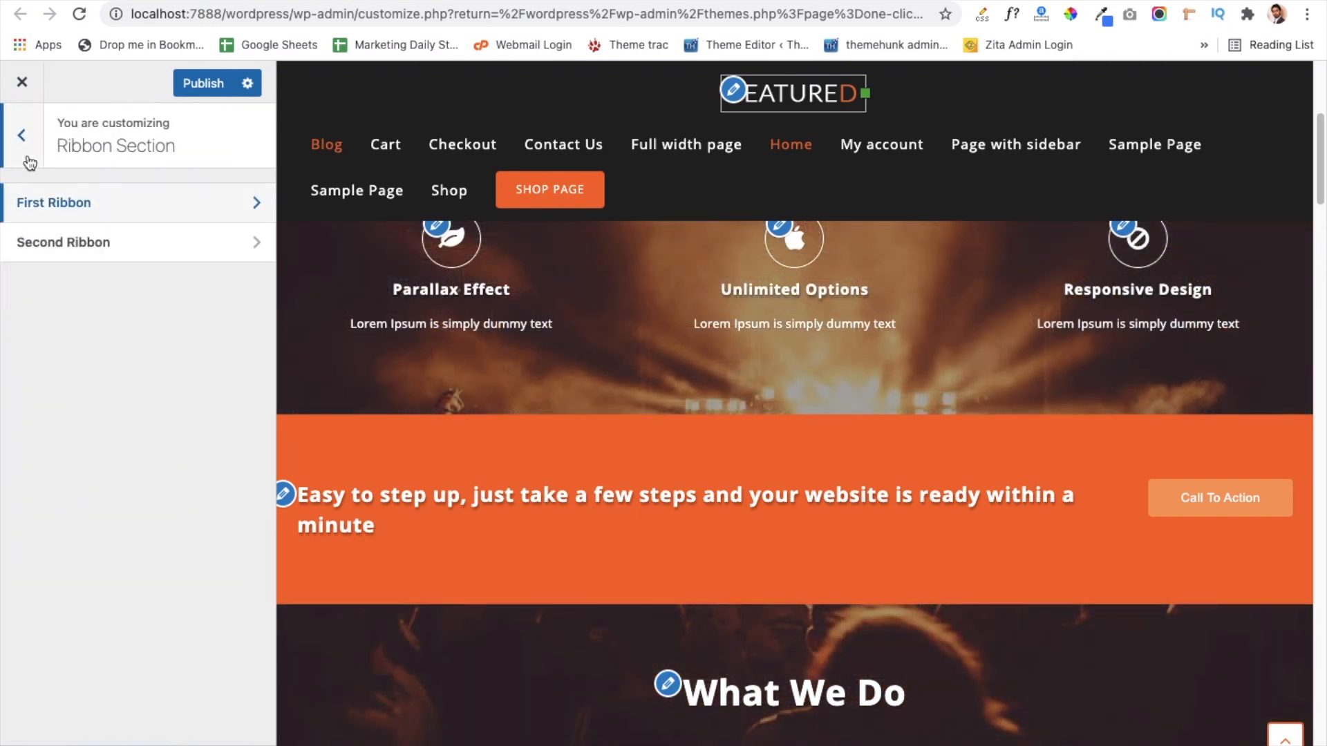
- Review the Second Ribbon's title, button and color options, and return to the main list of customization sections
click(80, 243)
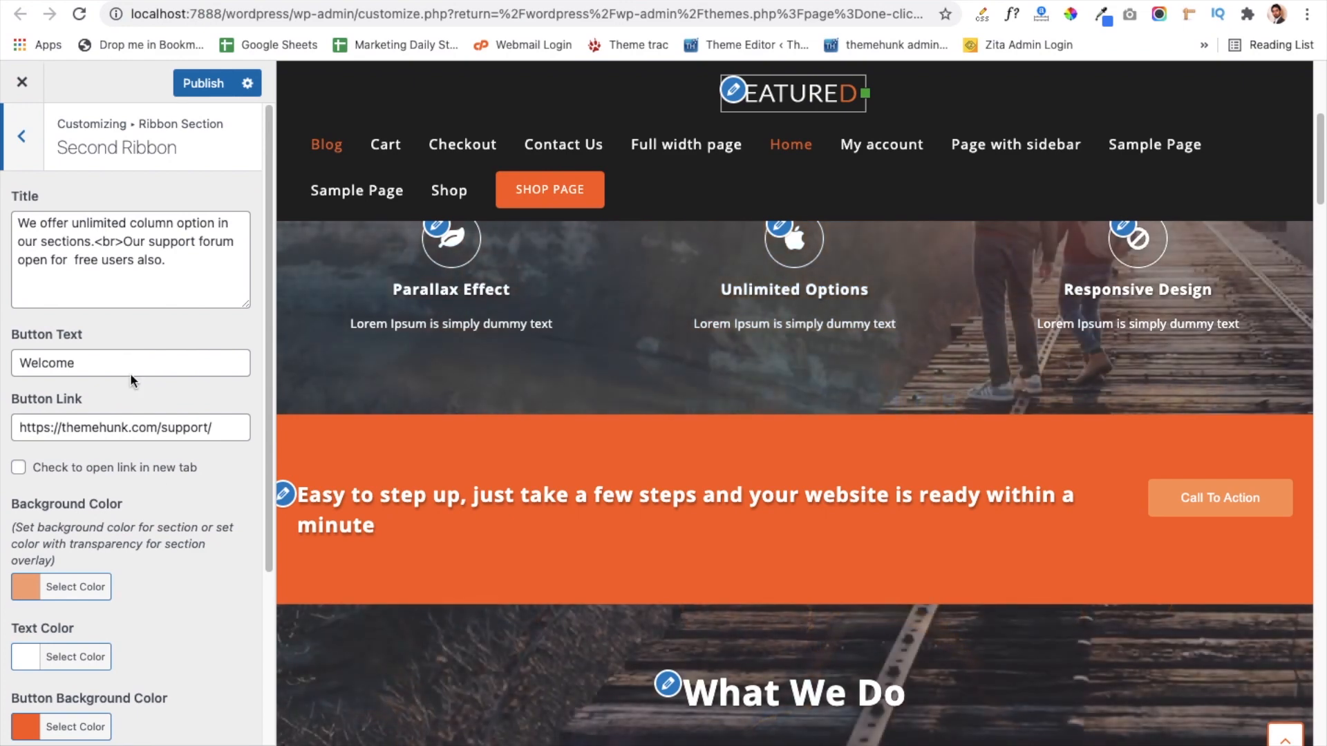
scroll(169, 541, down, 3)
scroll(168, 542, up, 3)
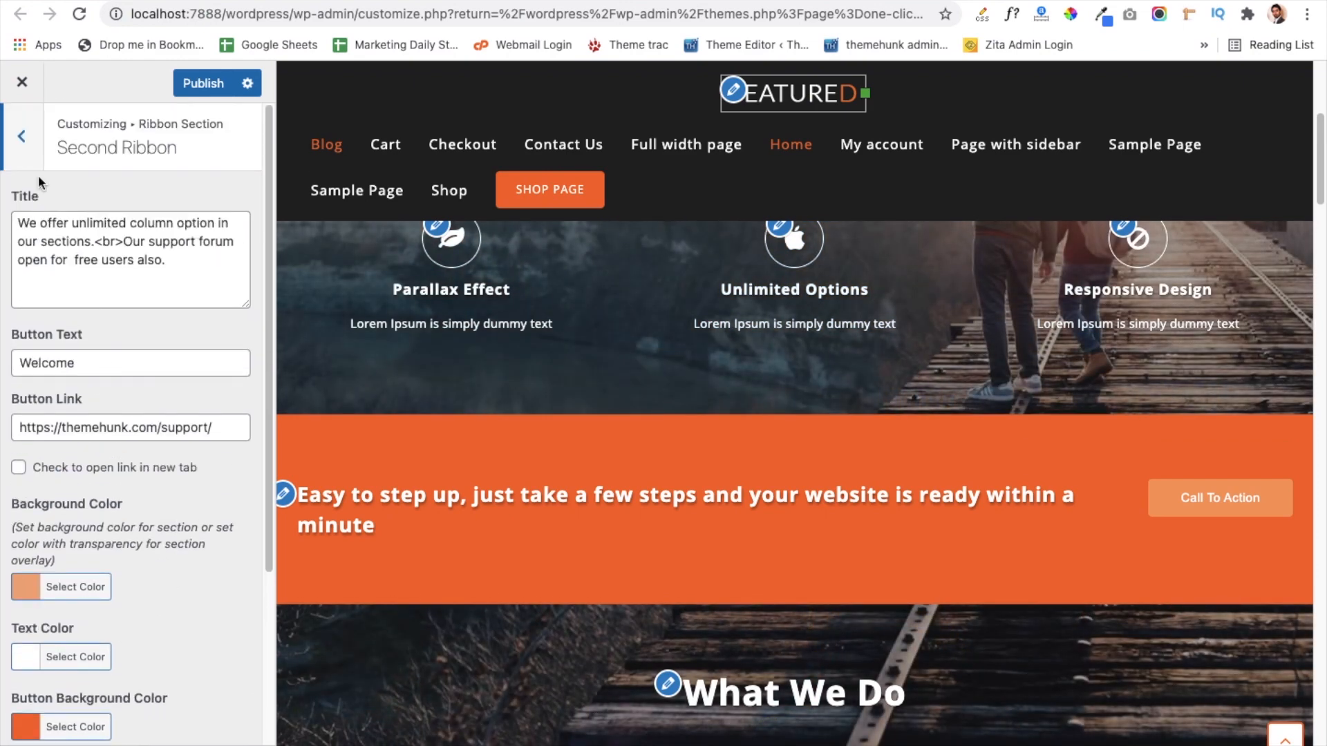
click(21, 136)
click(21, 136)
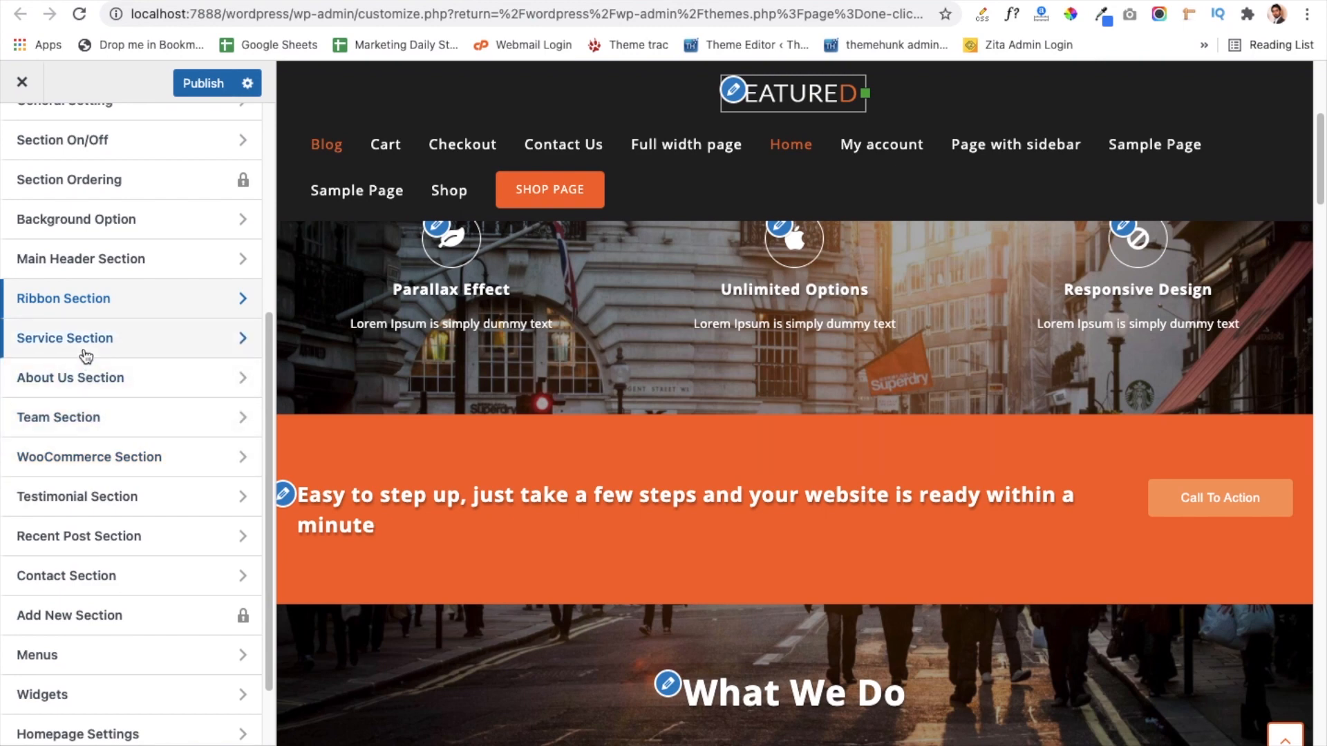
- Look through the Service Section's Setting options for background, heading and column colors alongside the service area in the preview
click(86, 354)
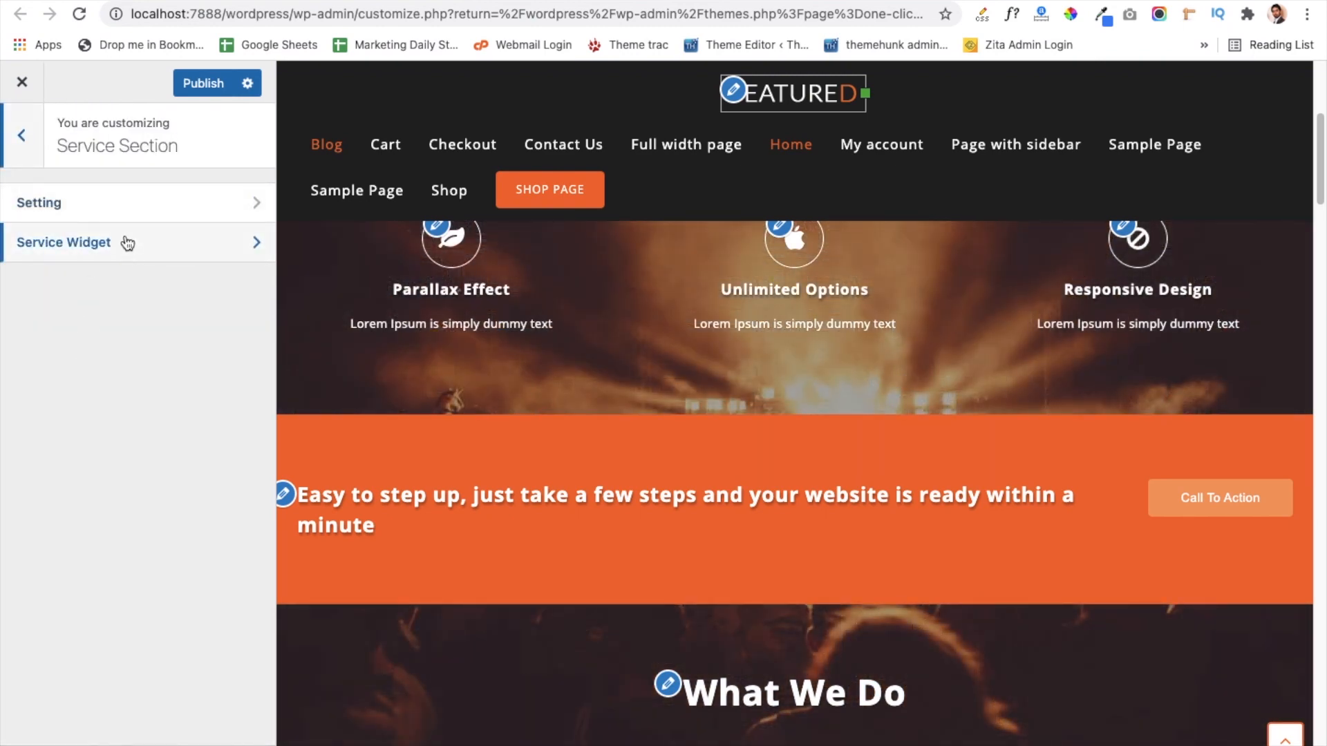
click(139, 203)
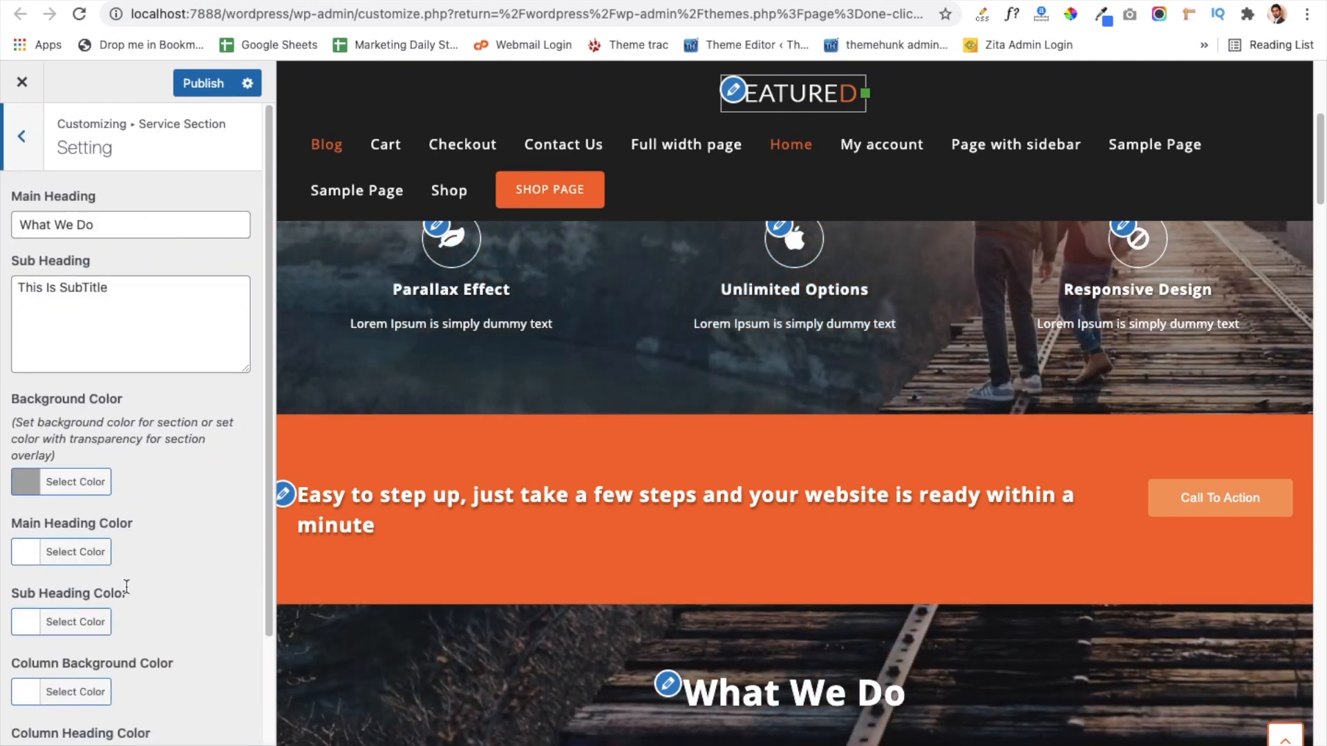
scroll(127, 588, down, 2)
scroll(430, 641, down, 3)
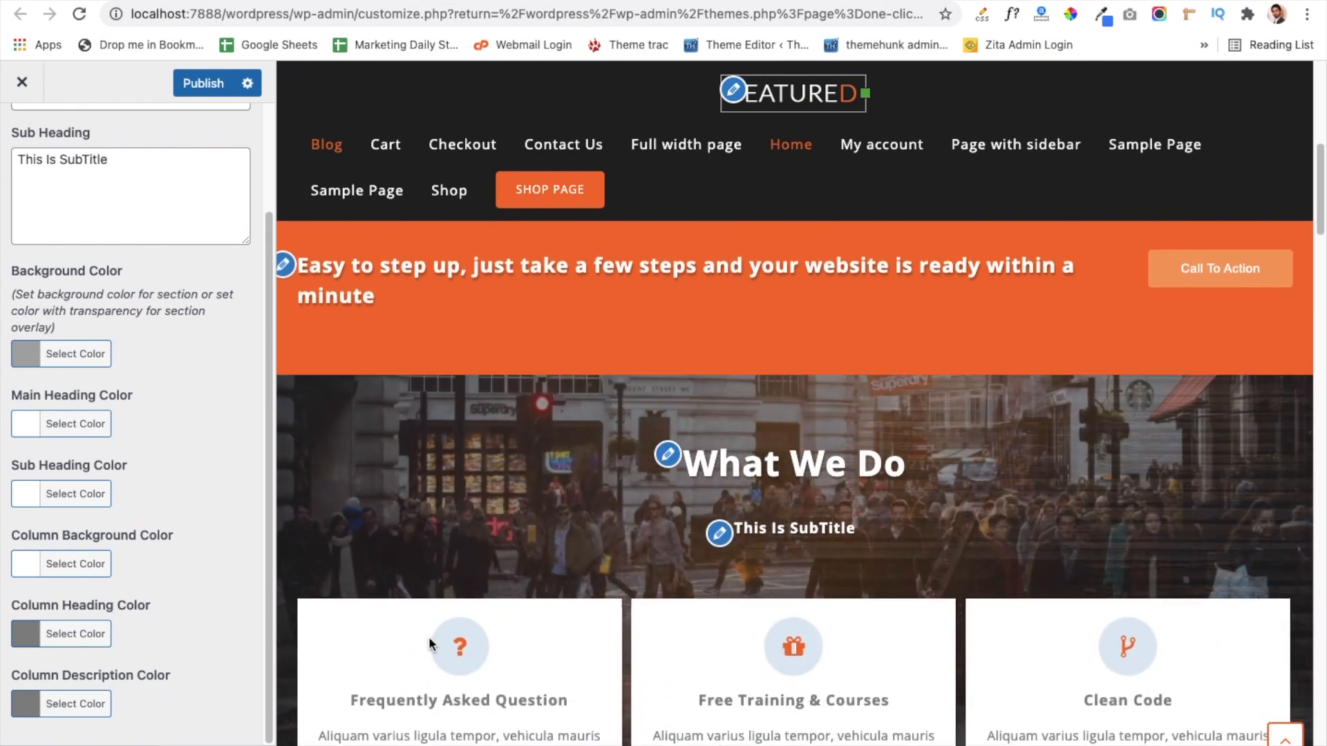
- Compare the Service Section's main heading and sub heading fields with the preview, and return to the Service Section
scroll(159, 509, up, 2)
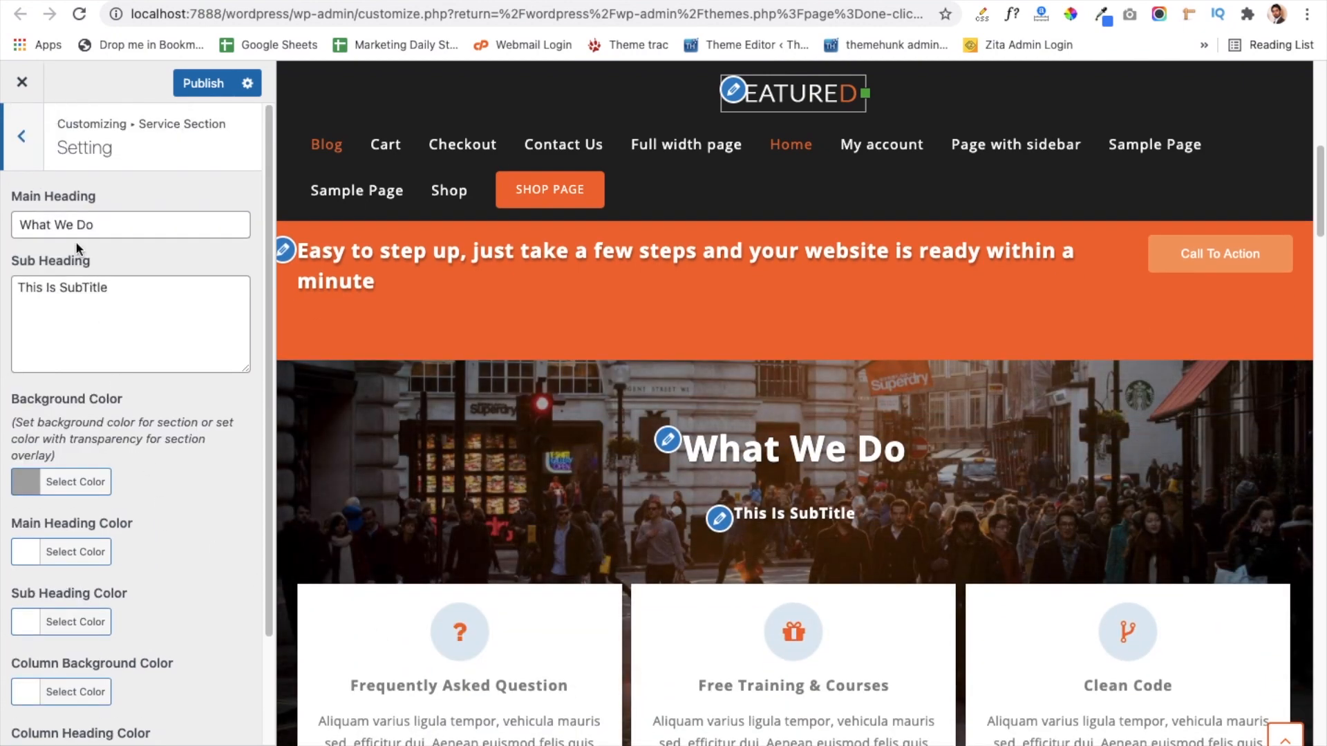
click(72, 227)
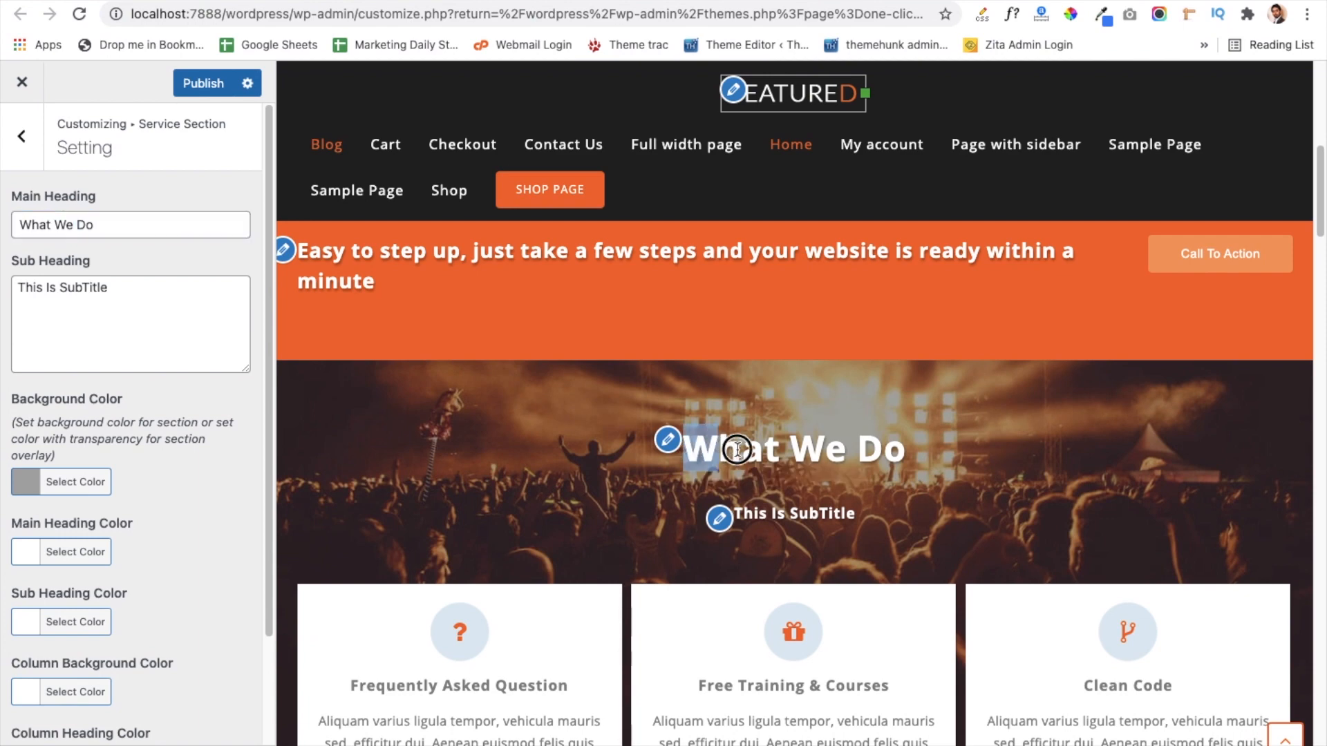
drag(737, 449, 881, 451)
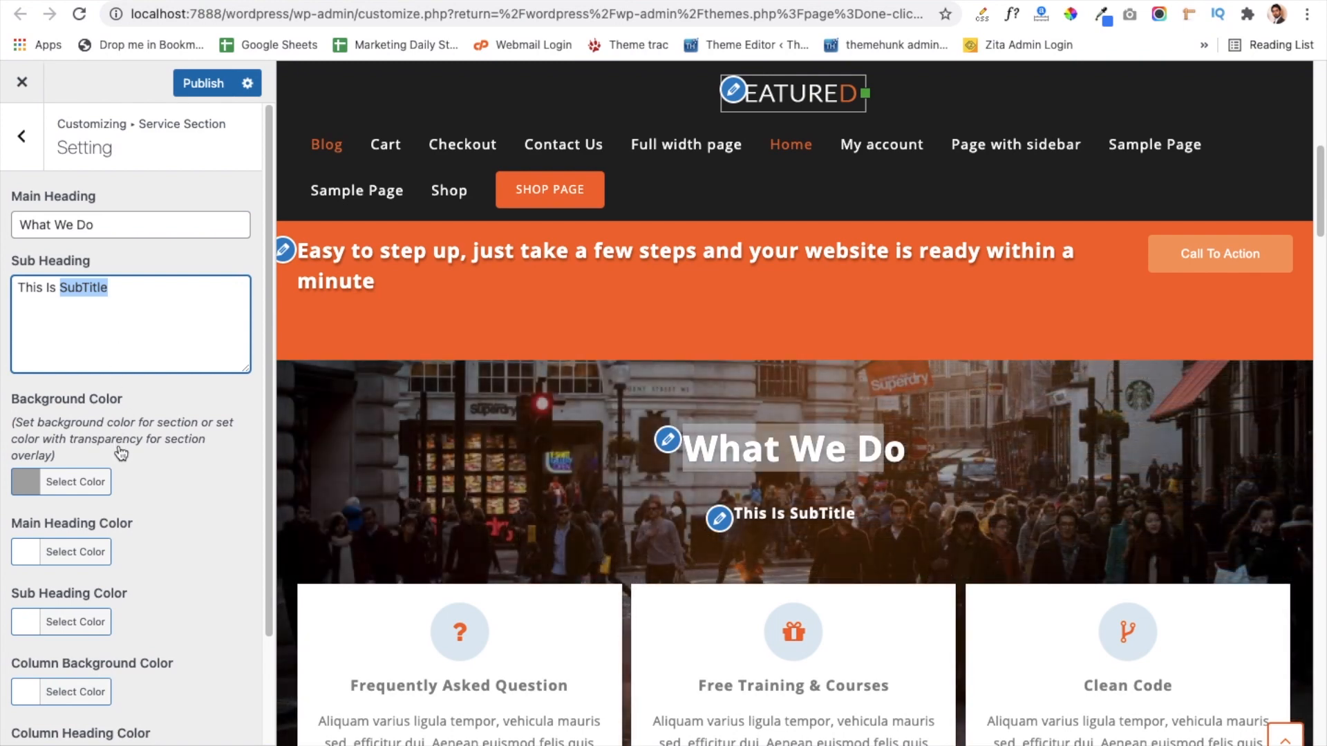
scroll(118, 445, down, 2)
scroll(119, 445, up, 2)
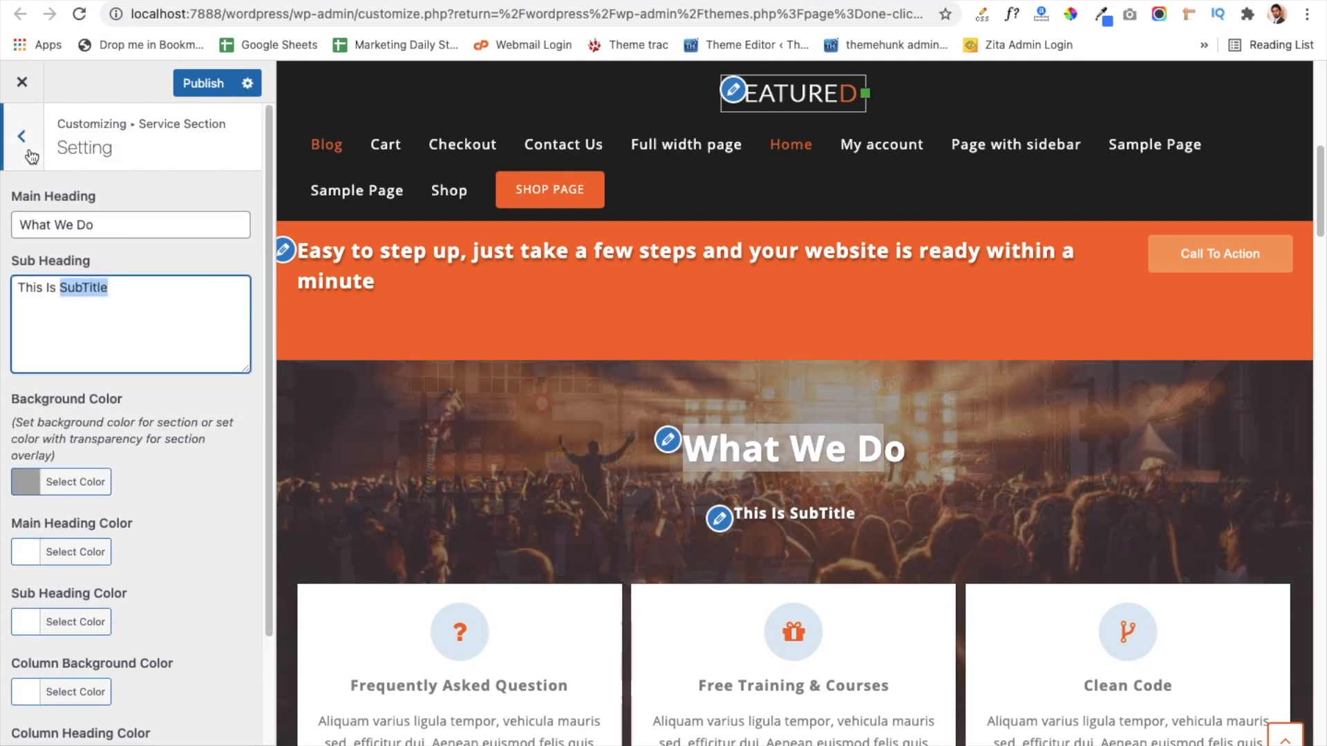
click(31, 156)
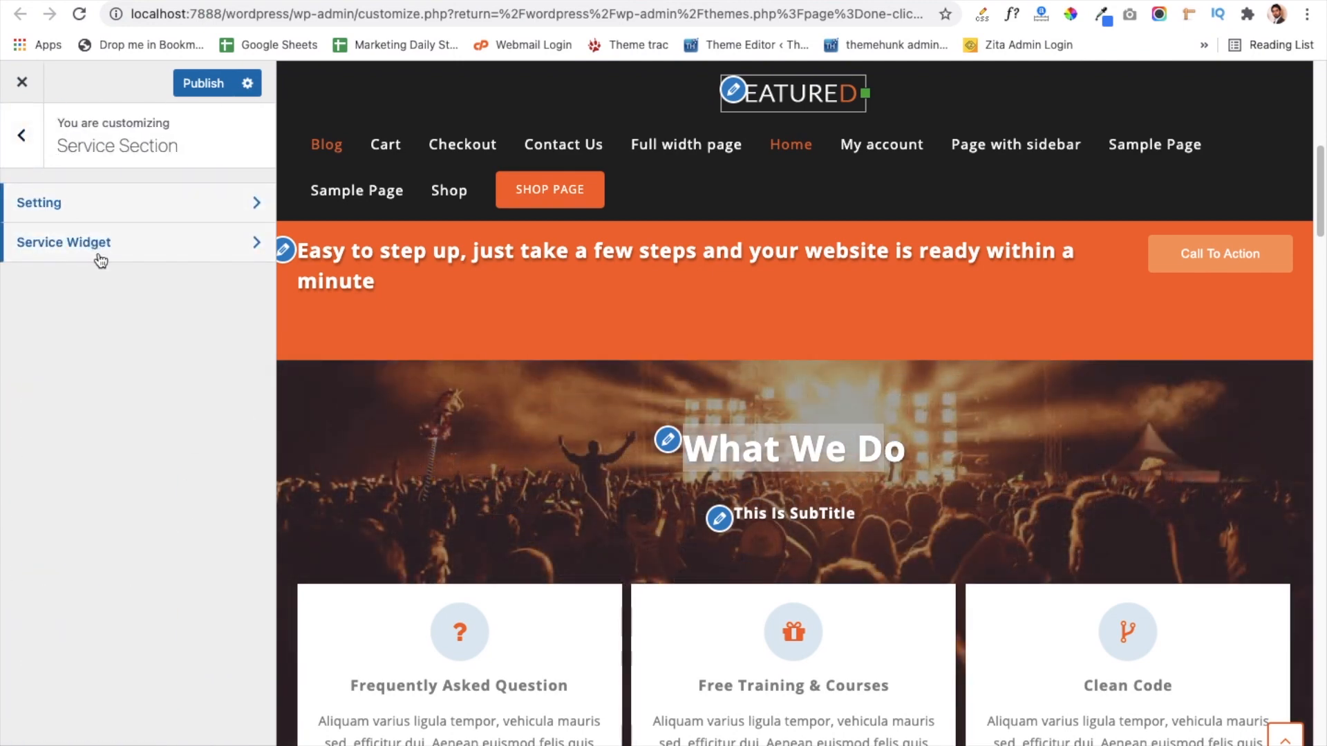
- Browse the widgets available to add under Service Widget for the ThemeHunk Multi Services widget
click(101, 257)
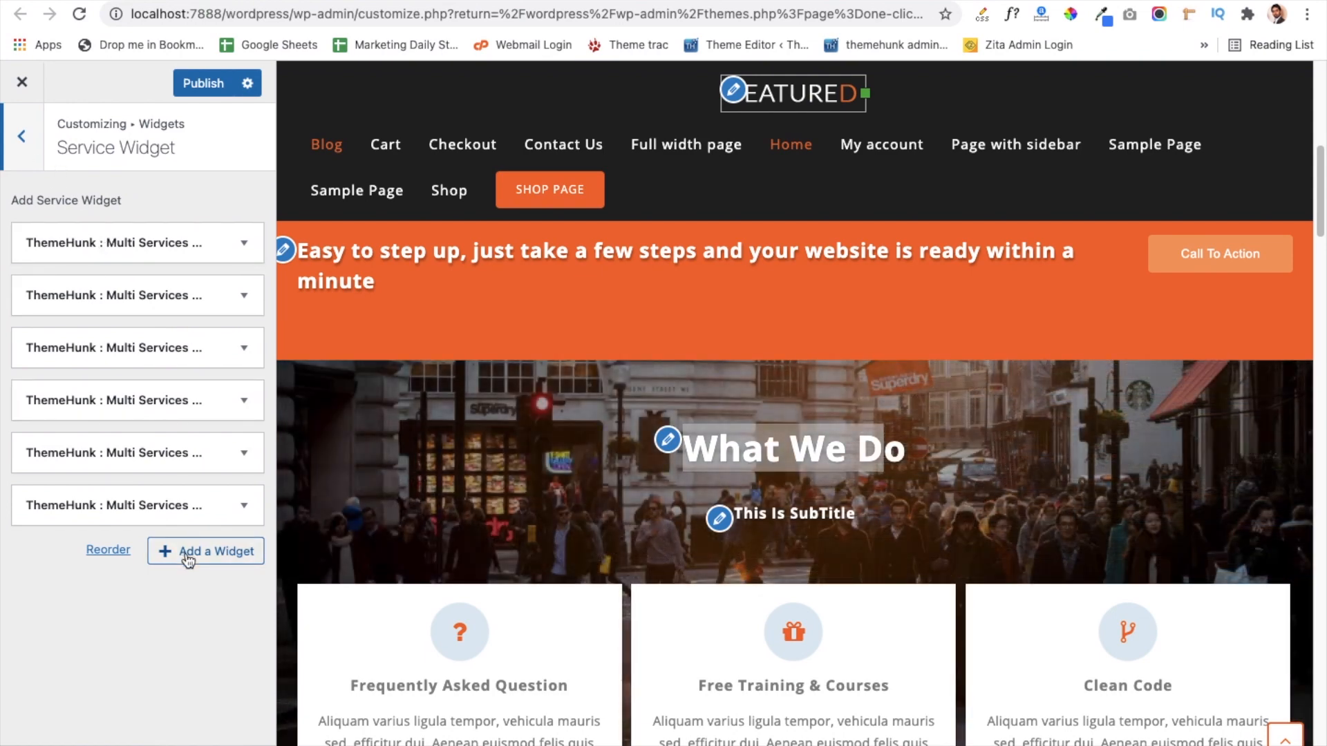
click(188, 560)
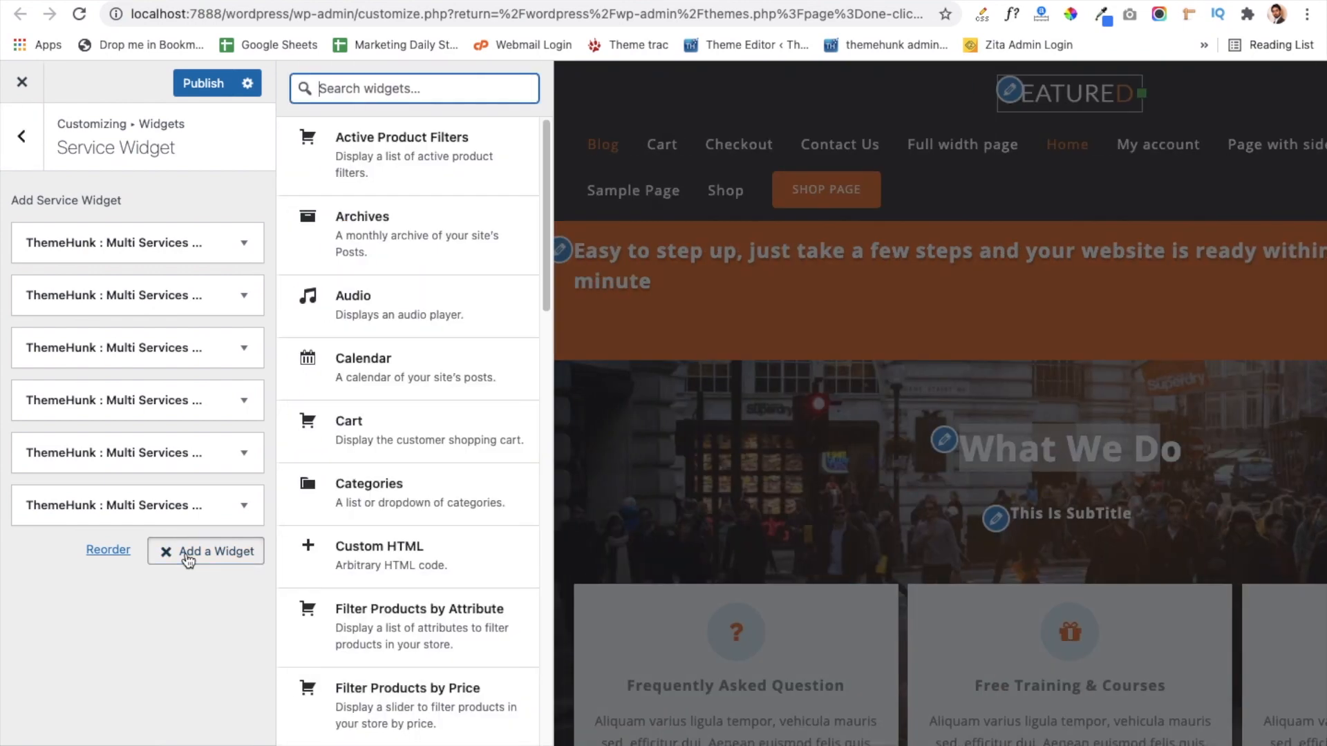
scroll(345, 563, down, 8)
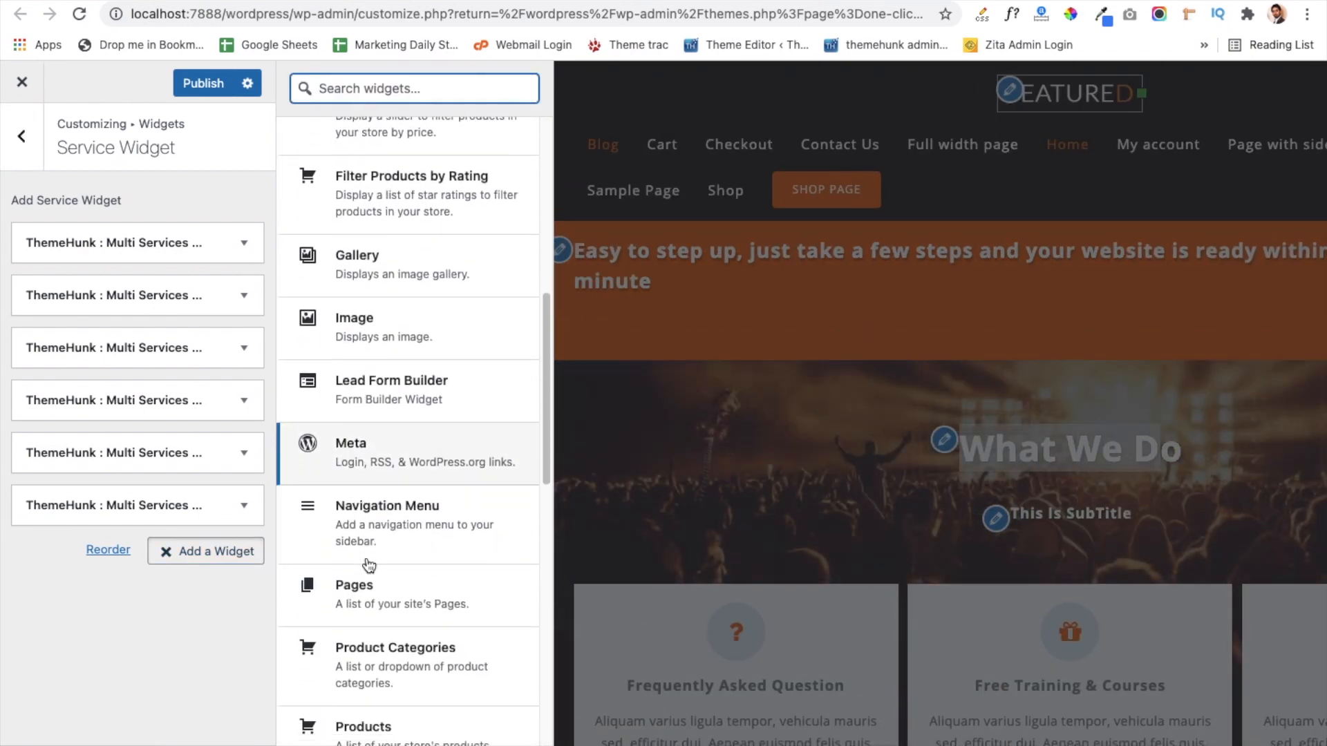
scroll(368, 565, down, 10)
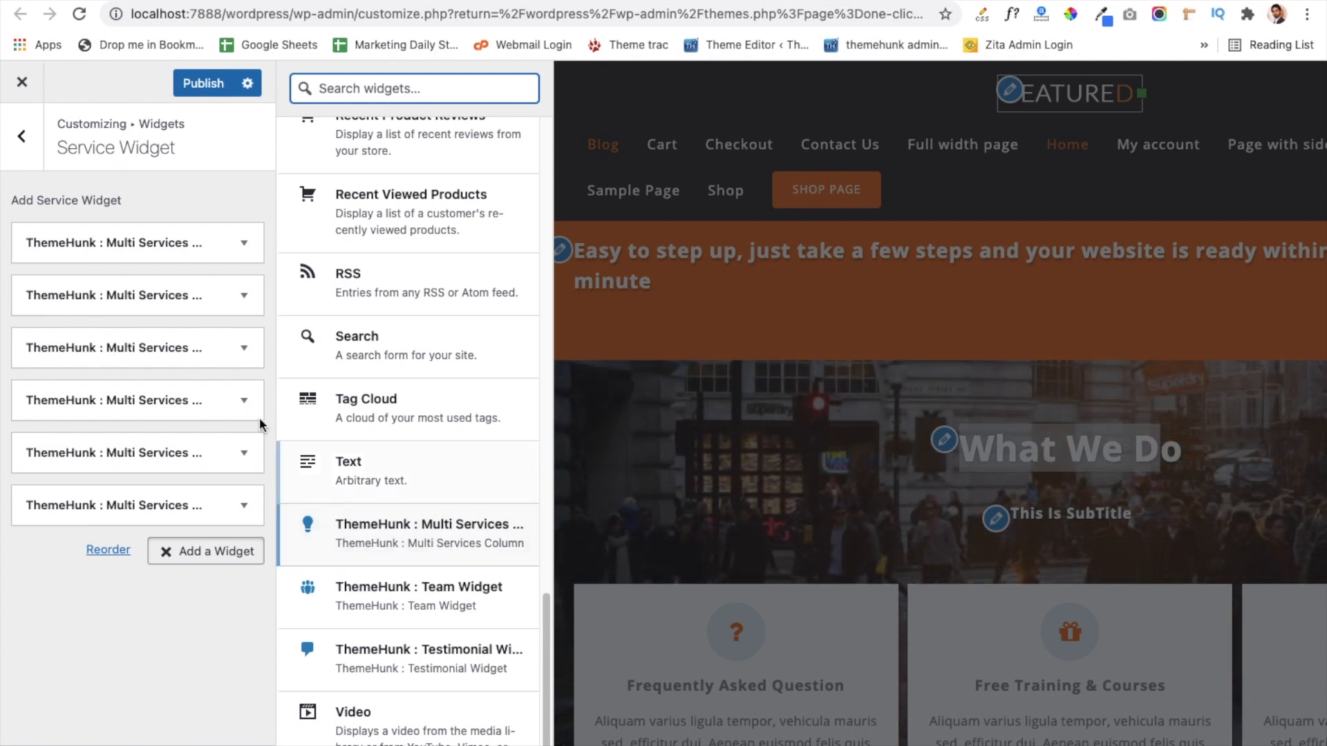
- Review the first service widget's icon, title, description and link fields against its preview card, and return to the main section list
click(245, 252)
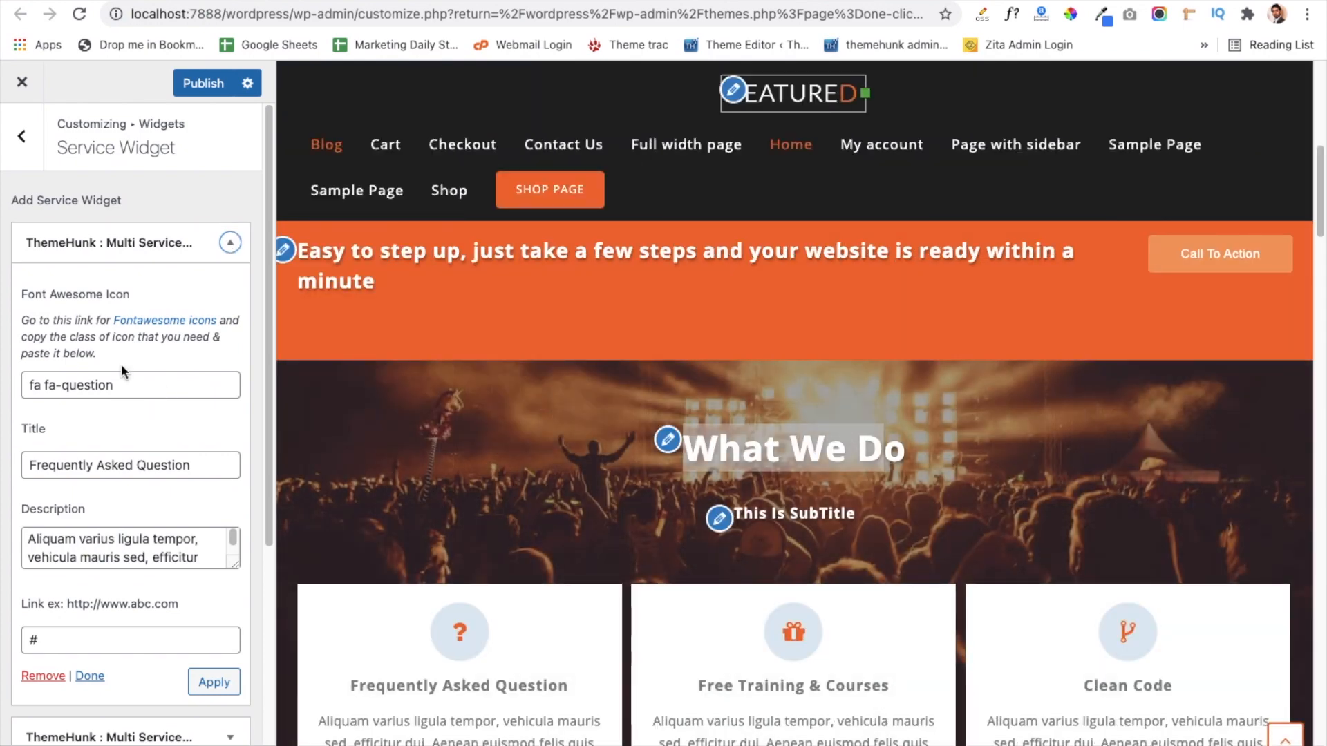
scroll(125, 391, down, 1)
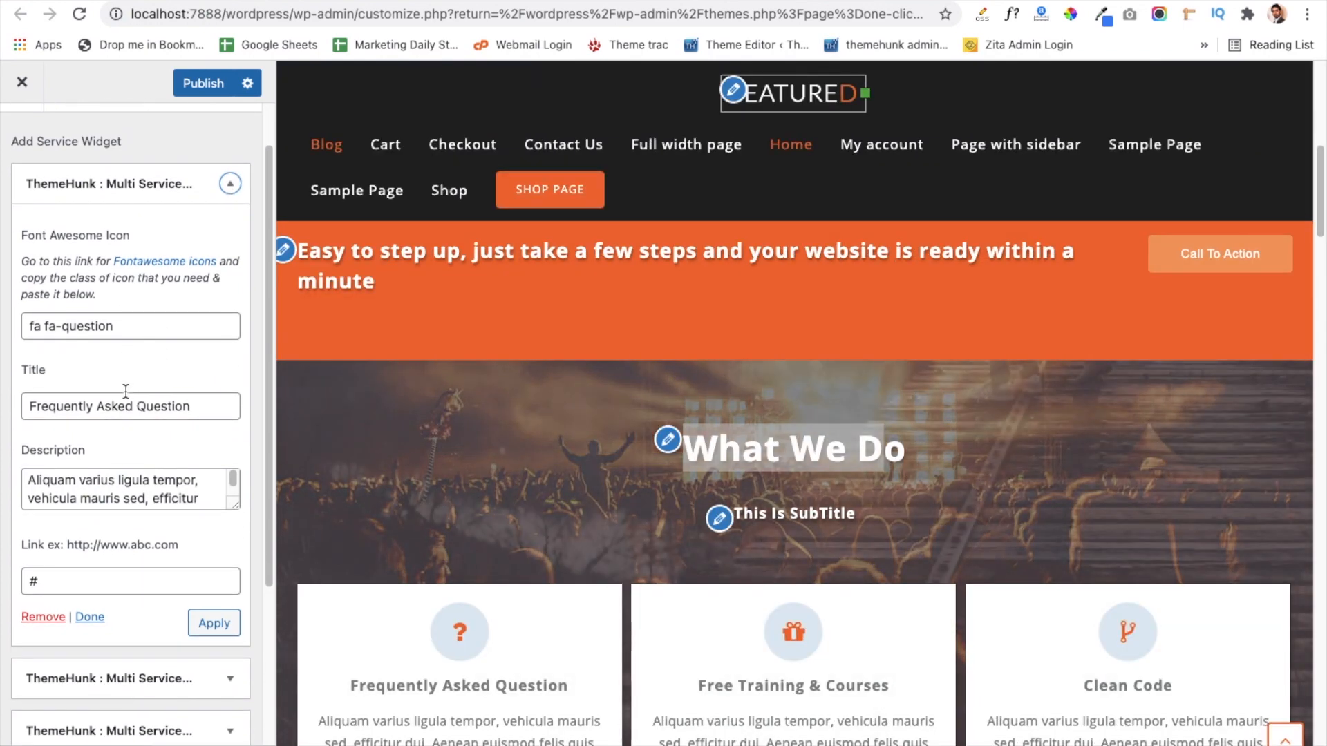
scroll(107, 456, down, 2)
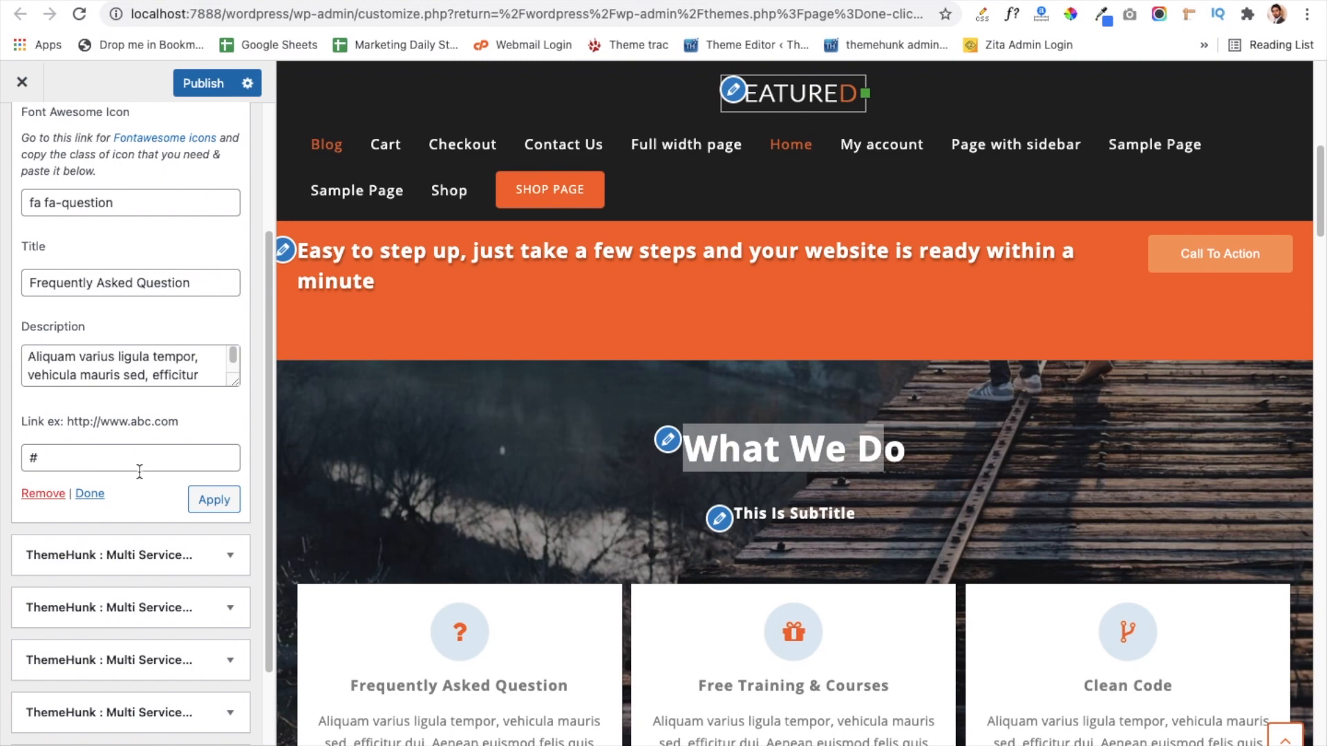
scroll(368, 648, down, 3)
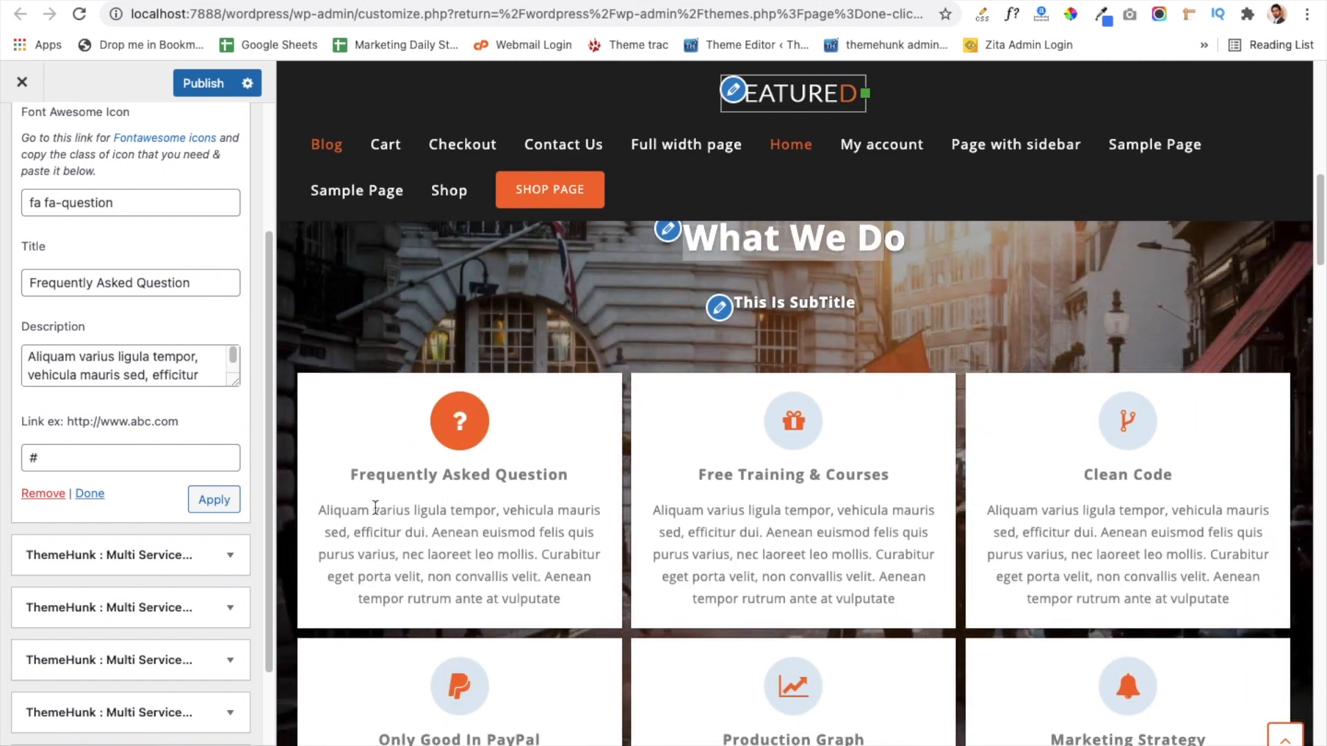
scroll(72, 429, up, 3)
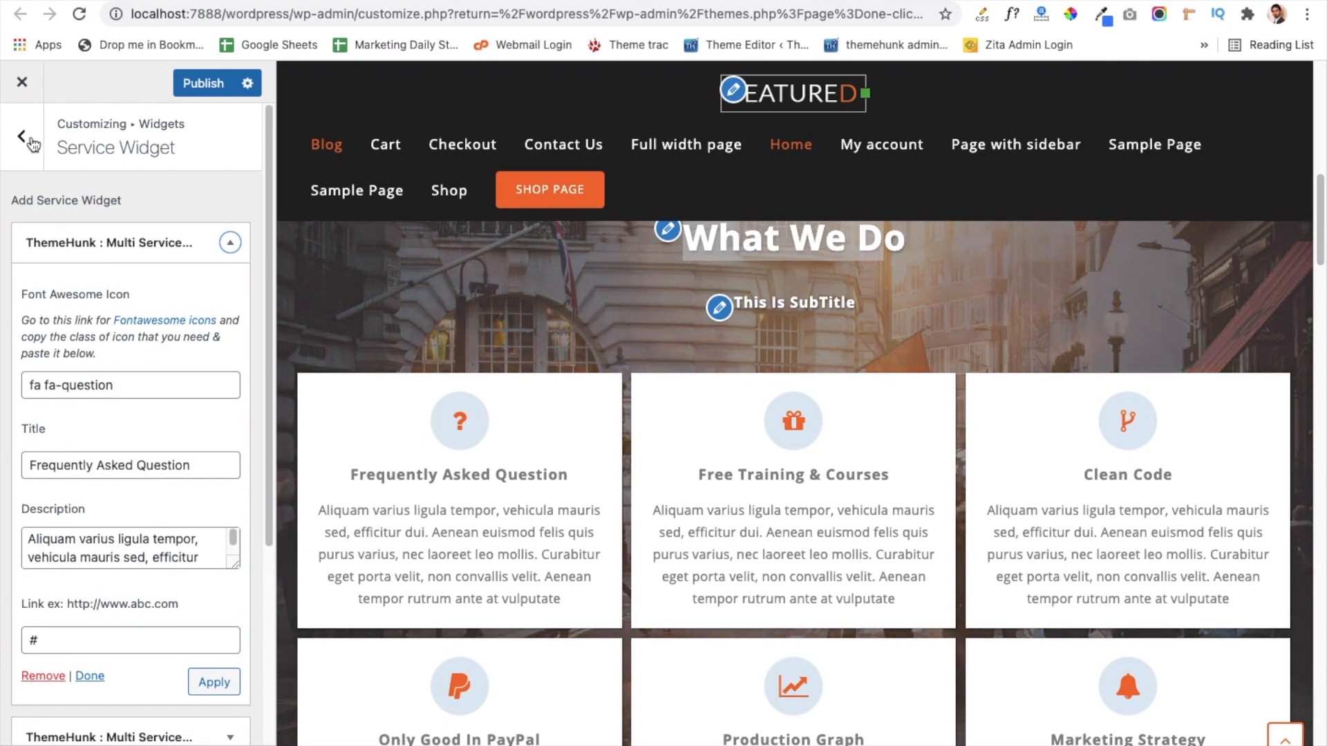
click(27, 136)
click(27, 136)
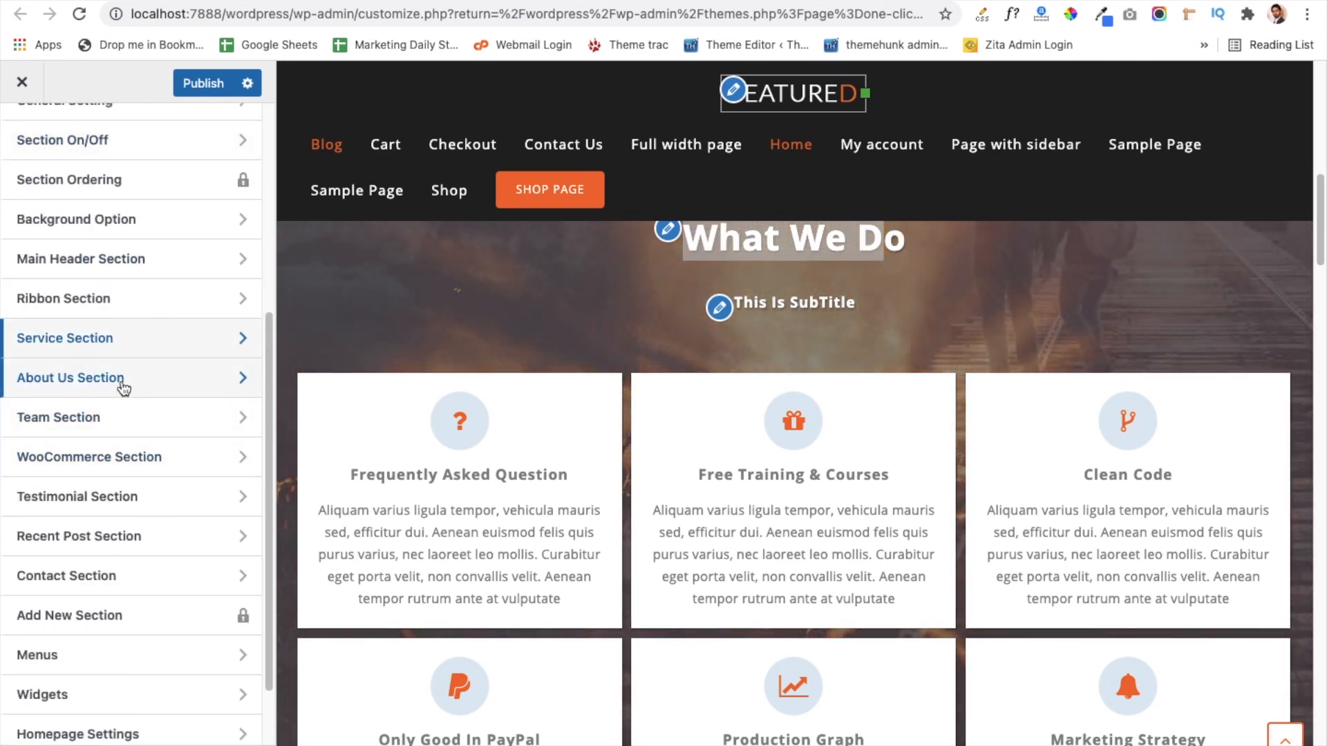
- Review the About Us Section's title, description, image and color options, and return to the main section list
click(123, 387)
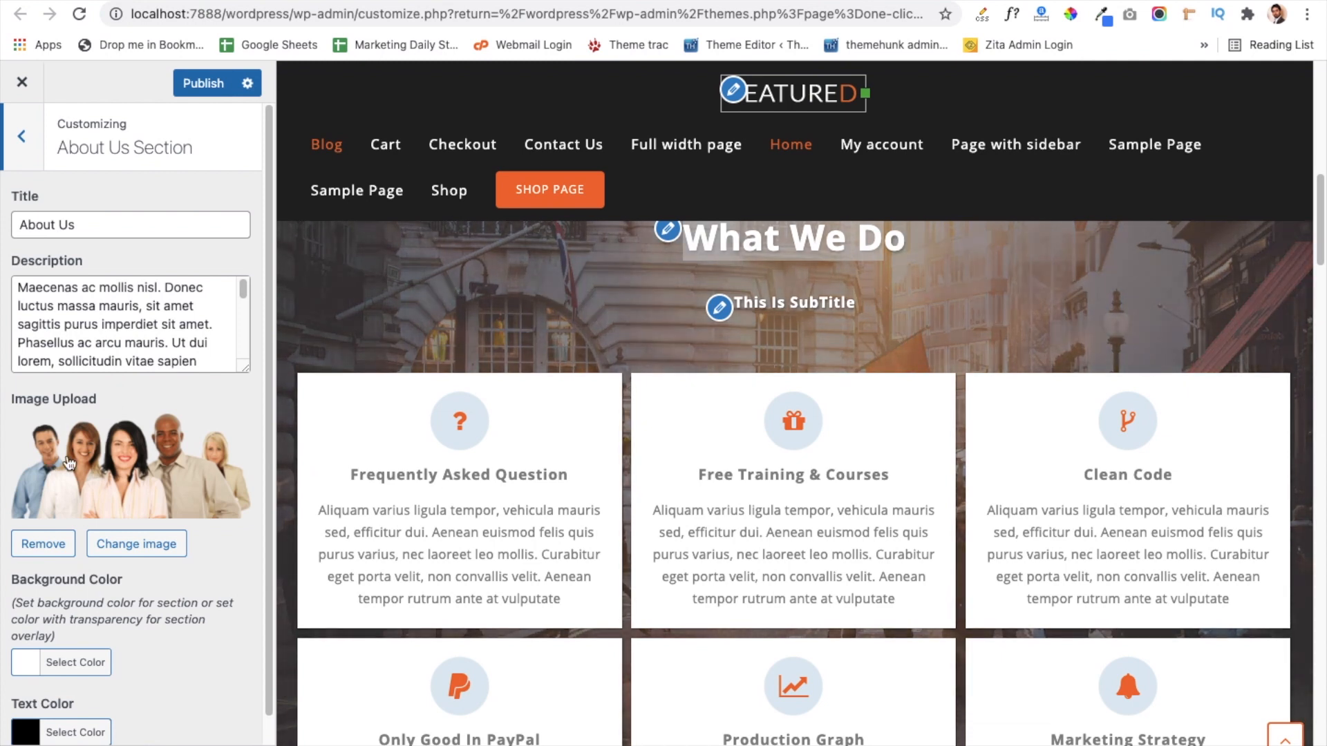
scroll(102, 524, down, 1)
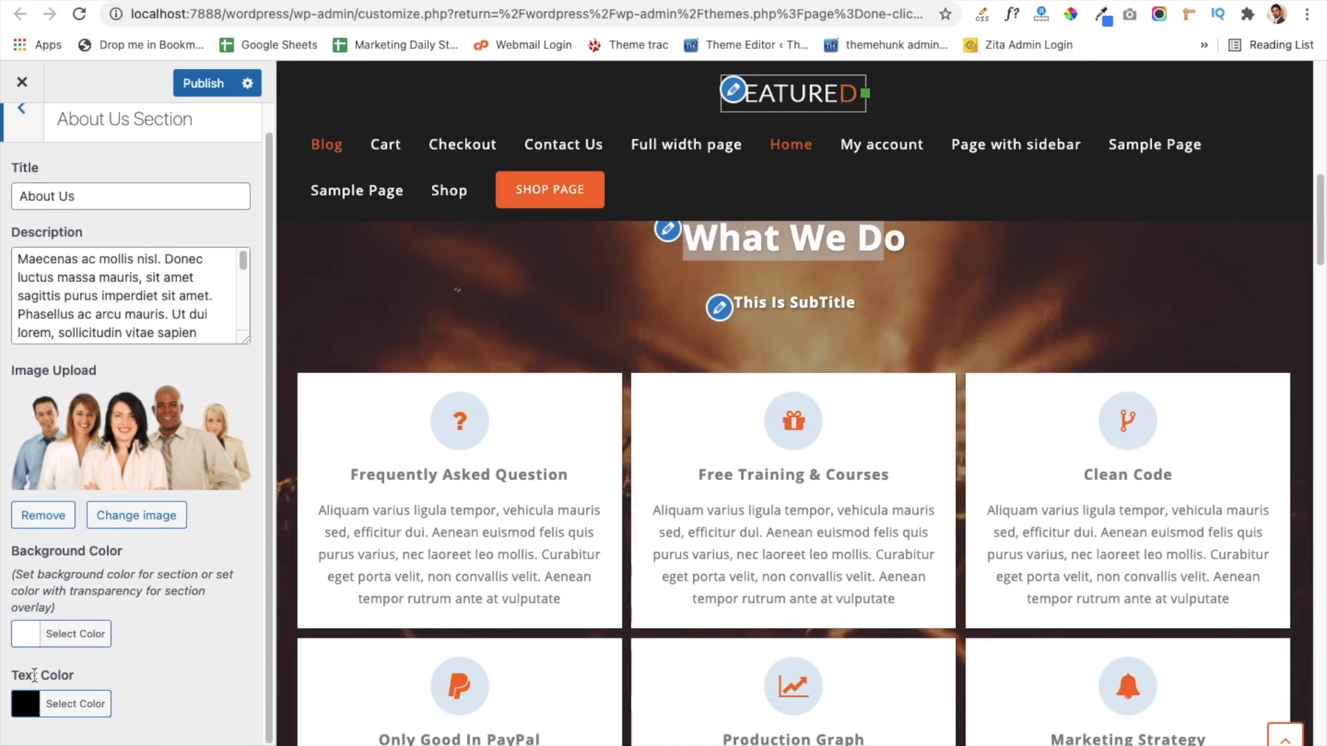
scroll(65, 356, up, 1)
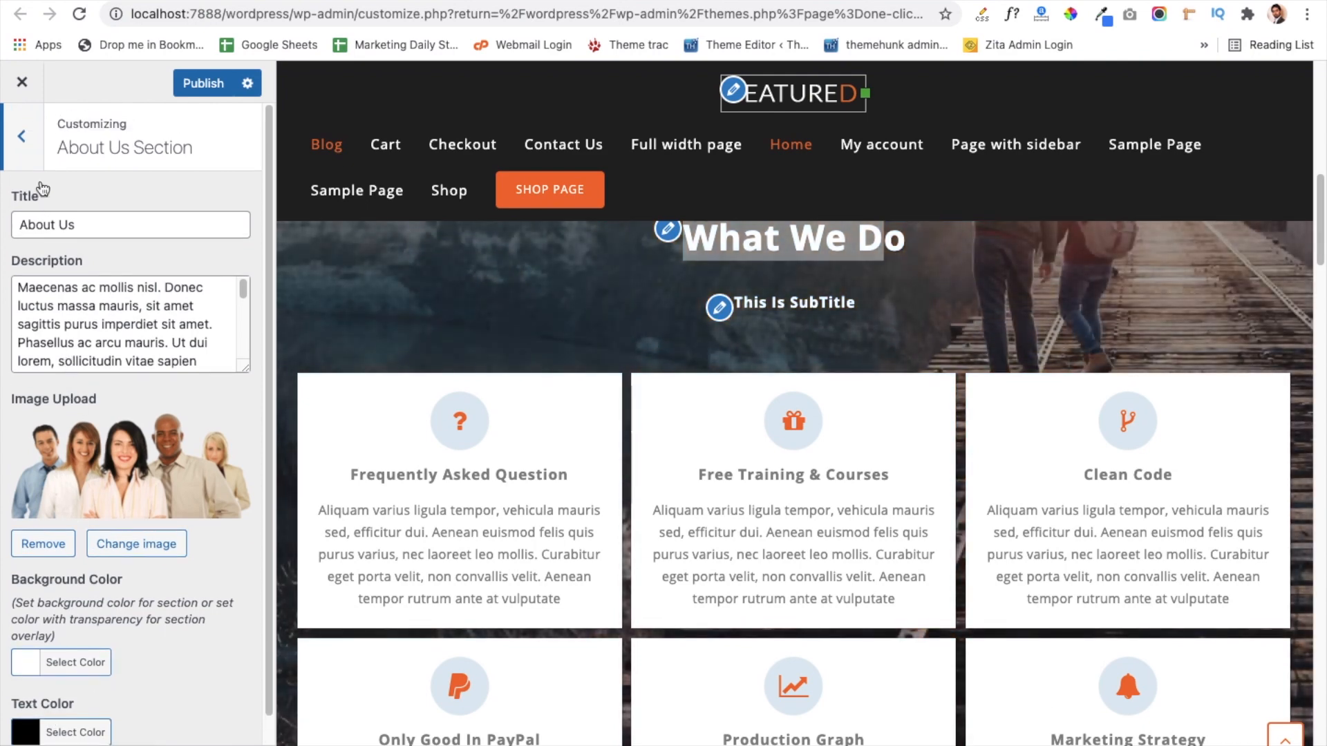
click(36, 158)
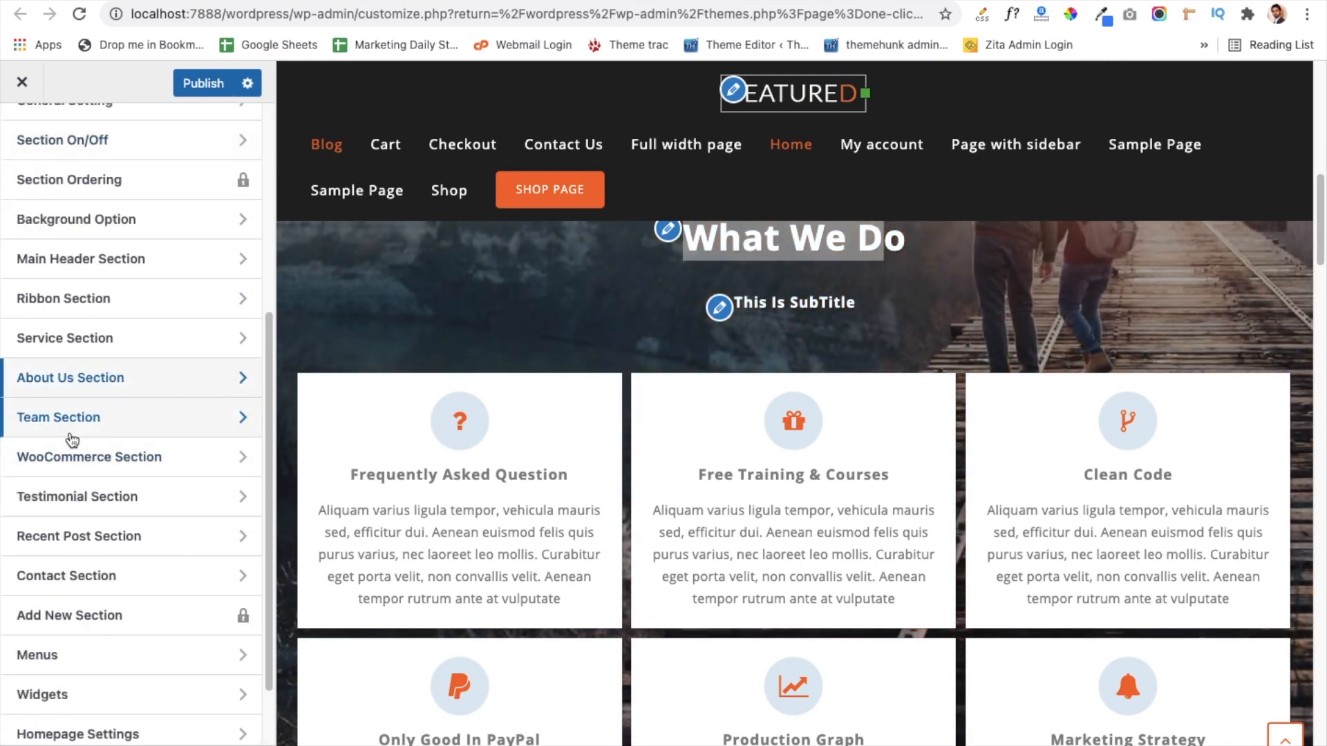
- Check the Team Section's Setting options for main heading, sub heading and colors, and return to the Team Section
click(70, 434)
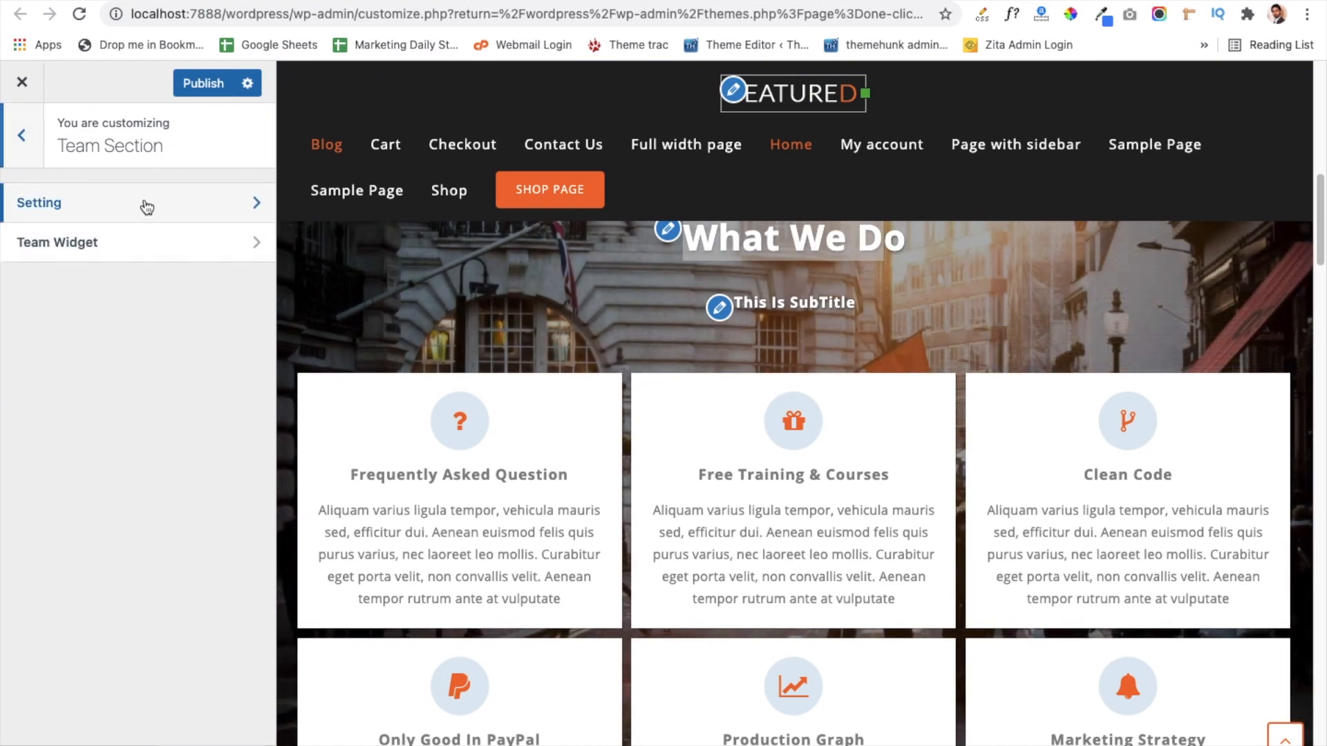
click(147, 208)
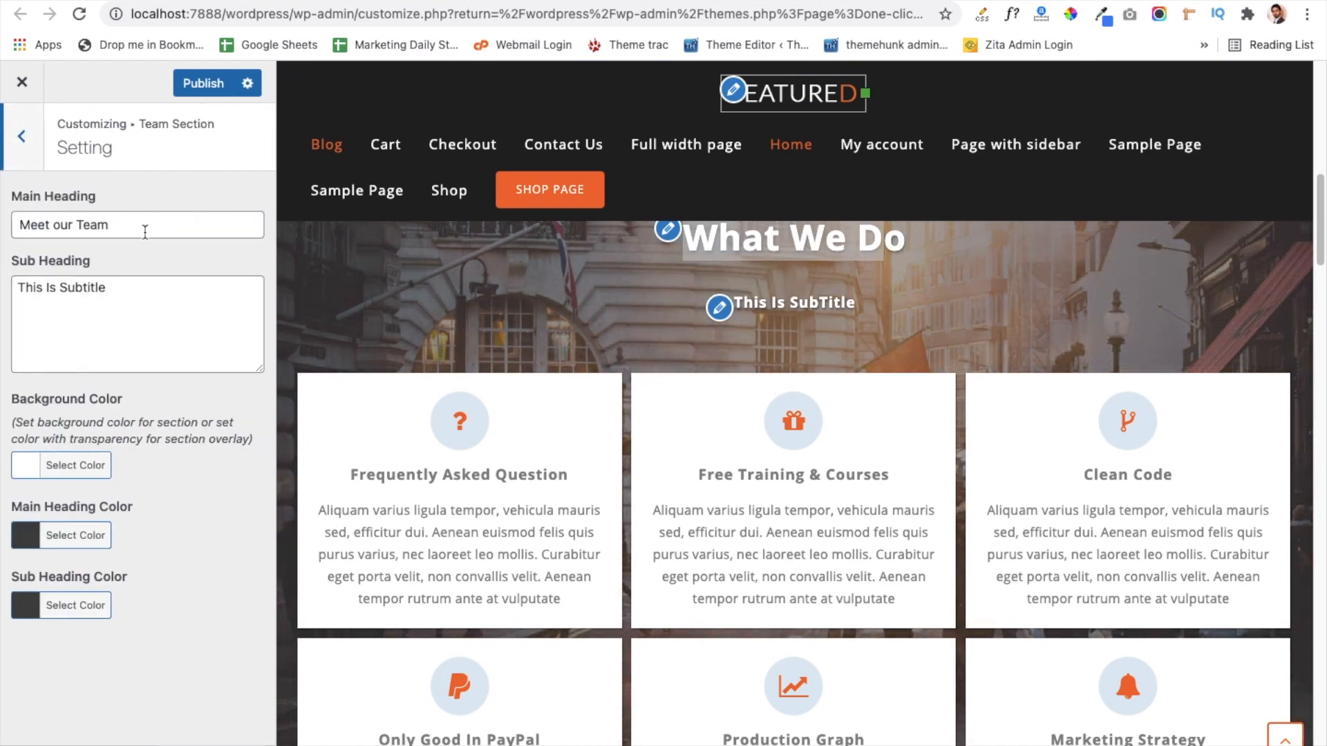
double_click(130, 232)
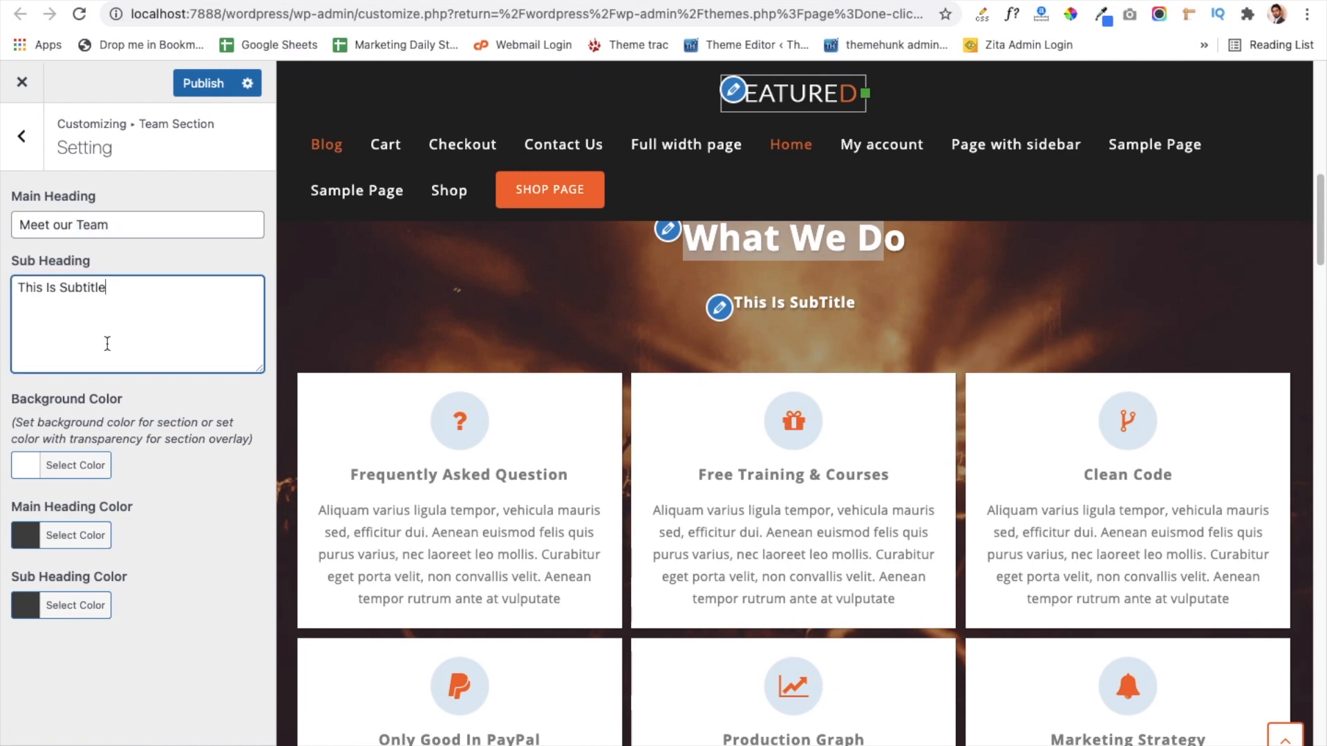
click(35, 159)
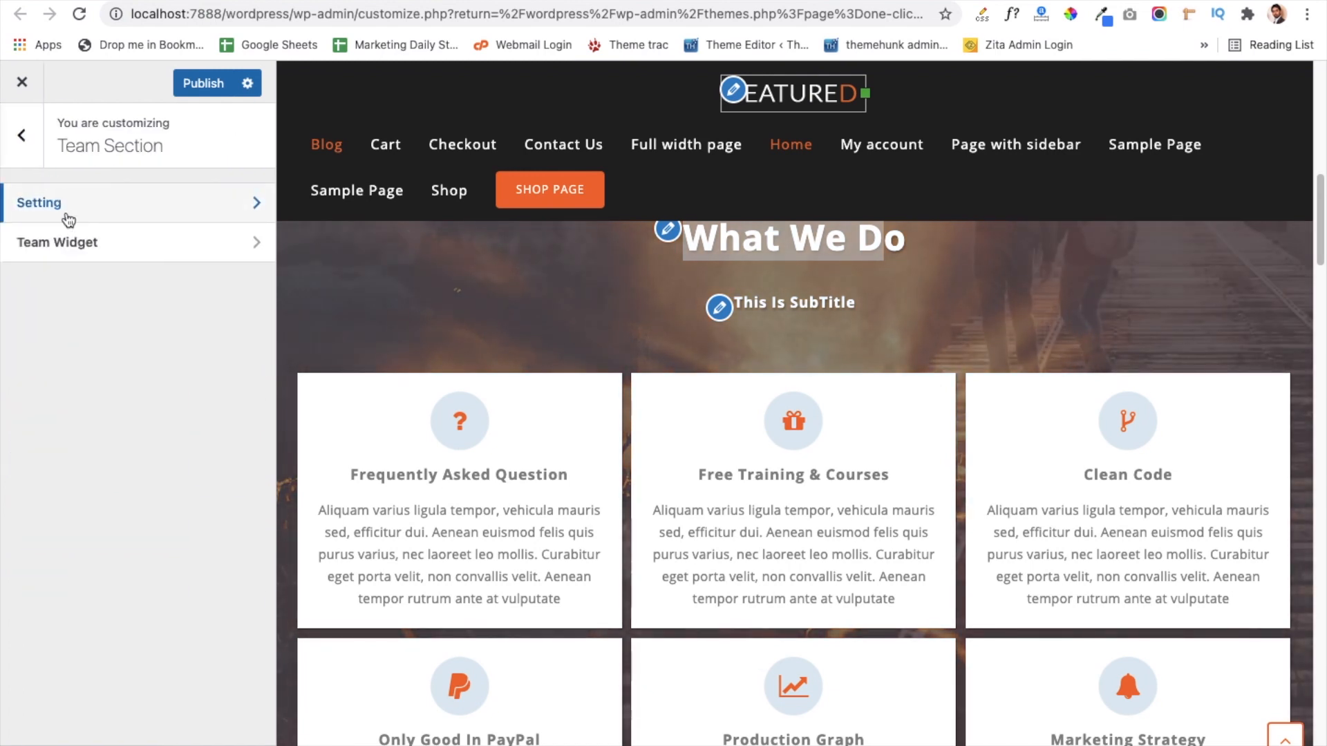
- Review the first team widget's image, name, designation, description, social icon and link fields, and return to the main section list
click(88, 250)
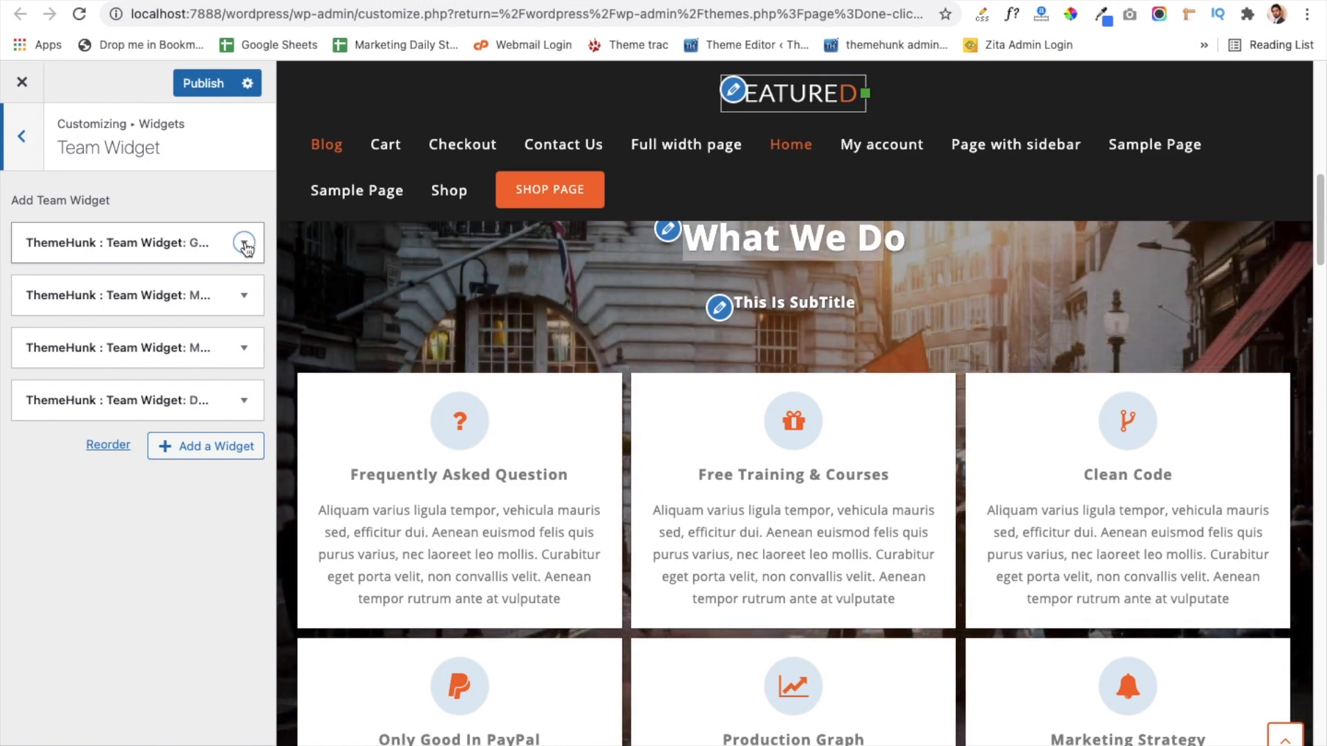
click(245, 245)
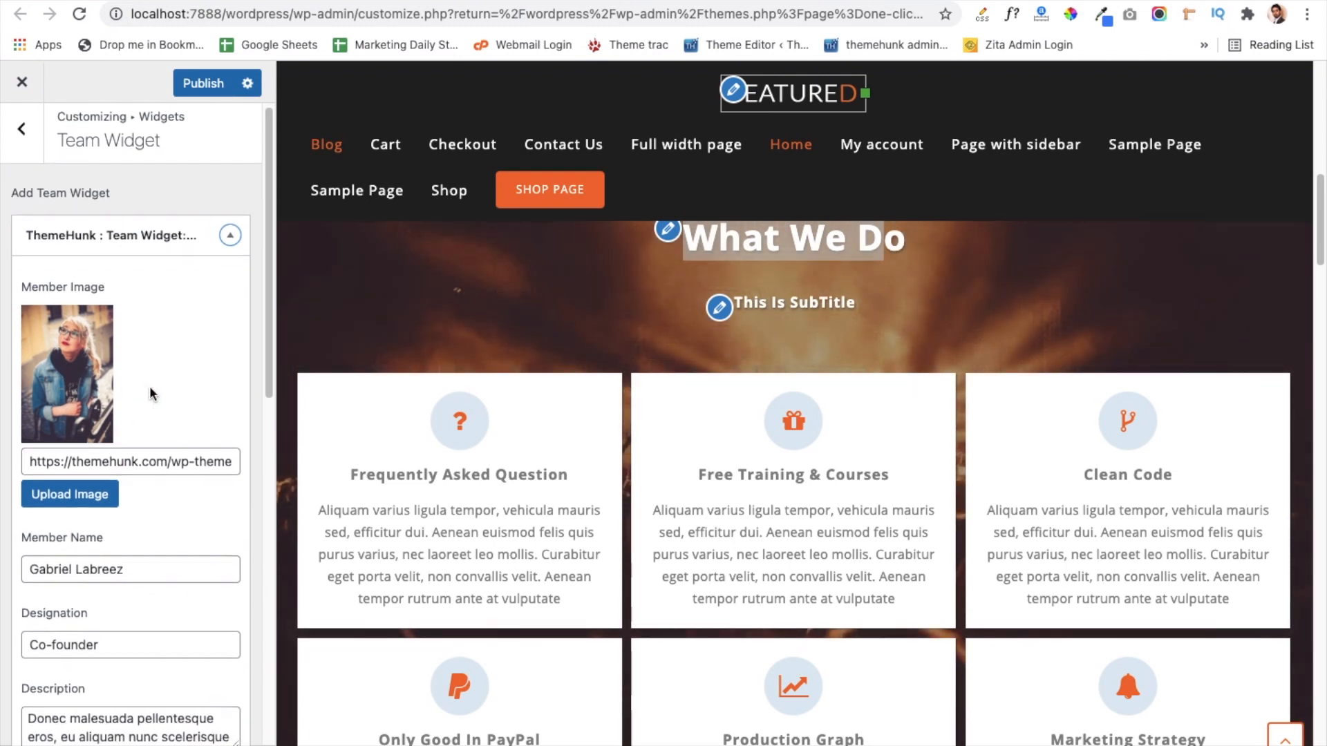
scroll(151, 391, down, 3)
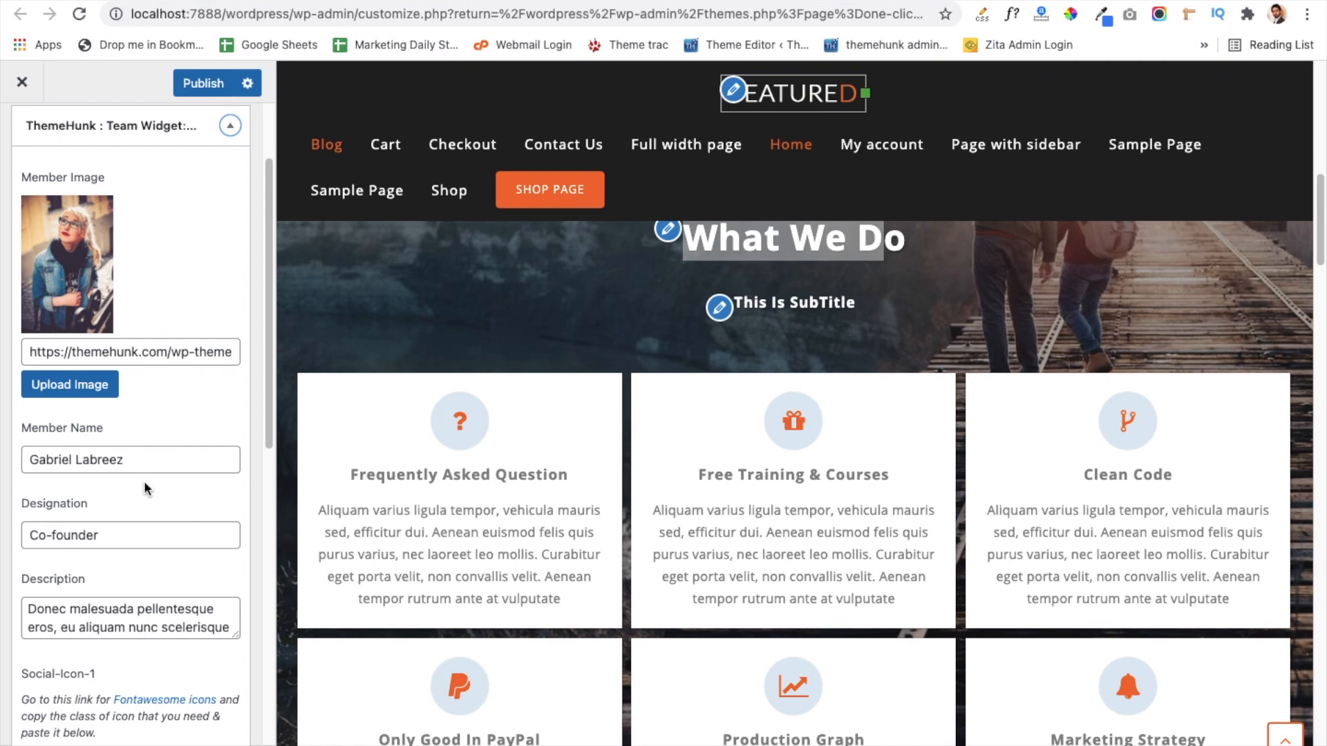
scroll(144, 481, down, 3)
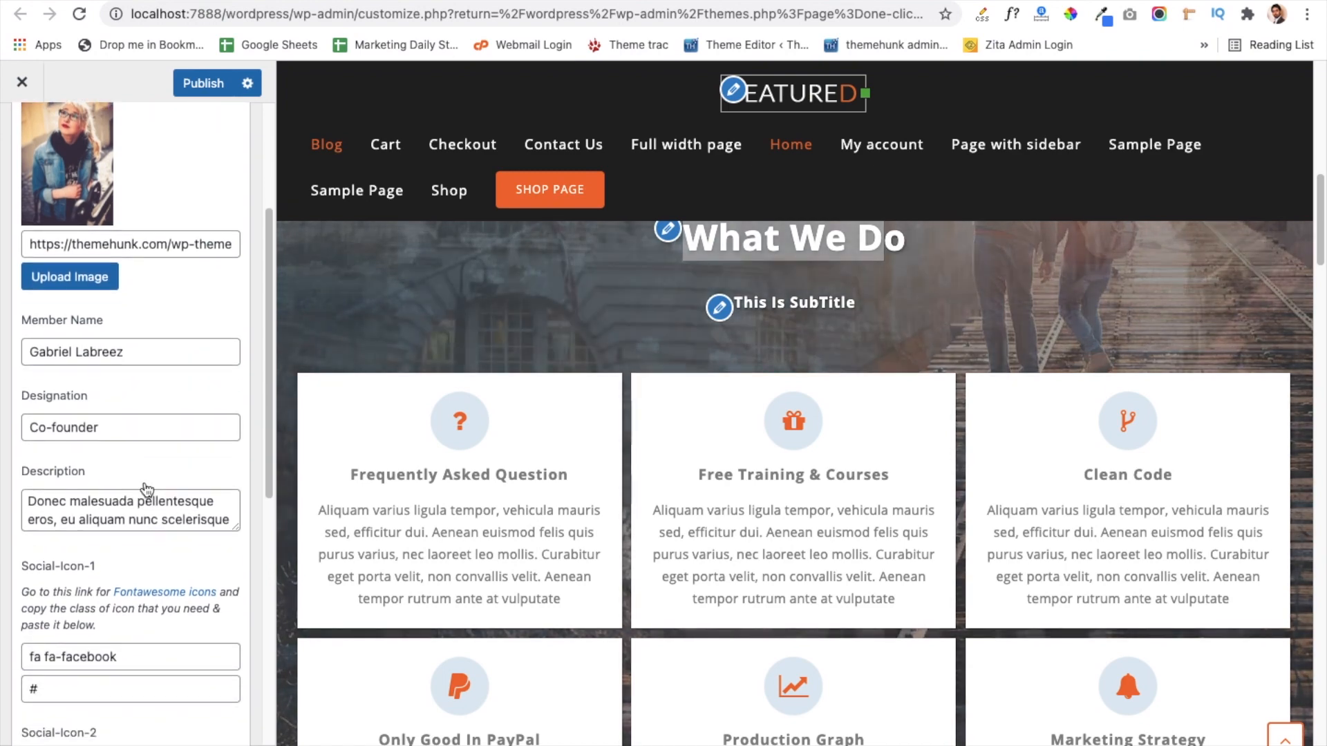
scroll(146, 490, down, 8)
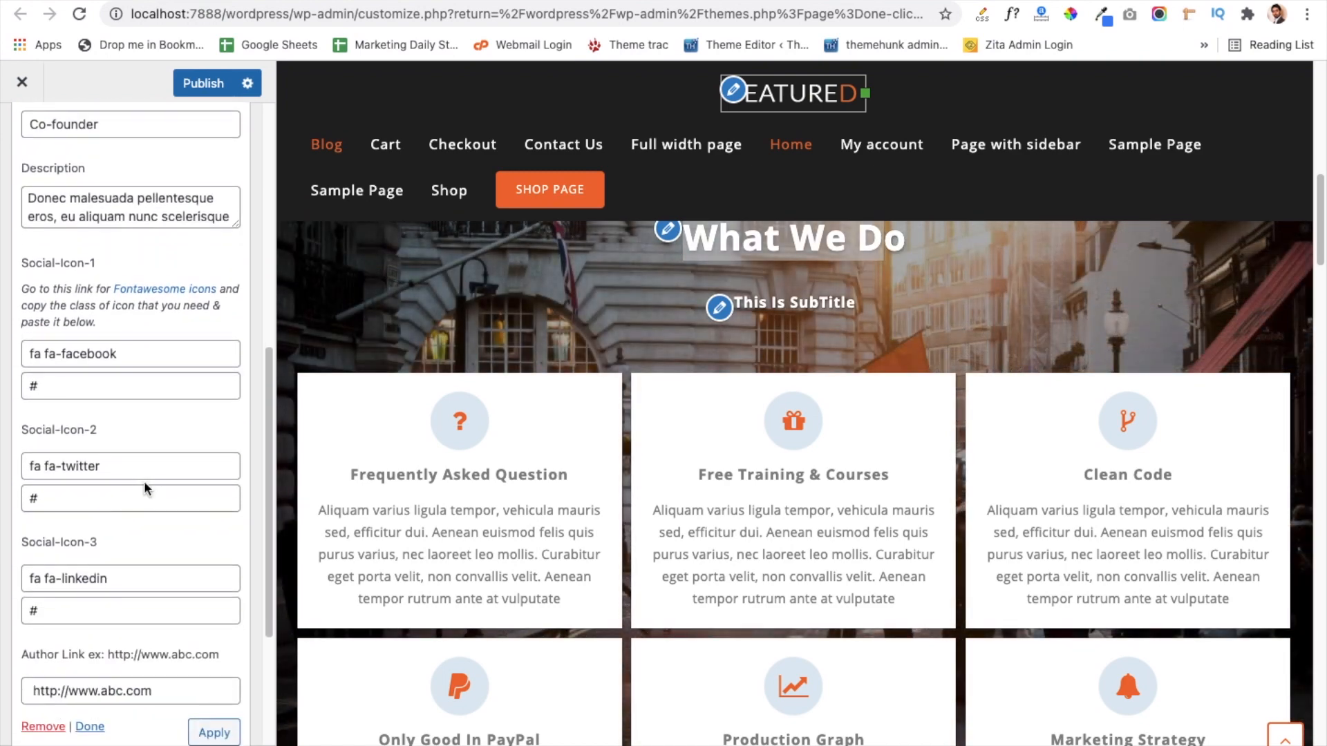
scroll(144, 482, down, 4)
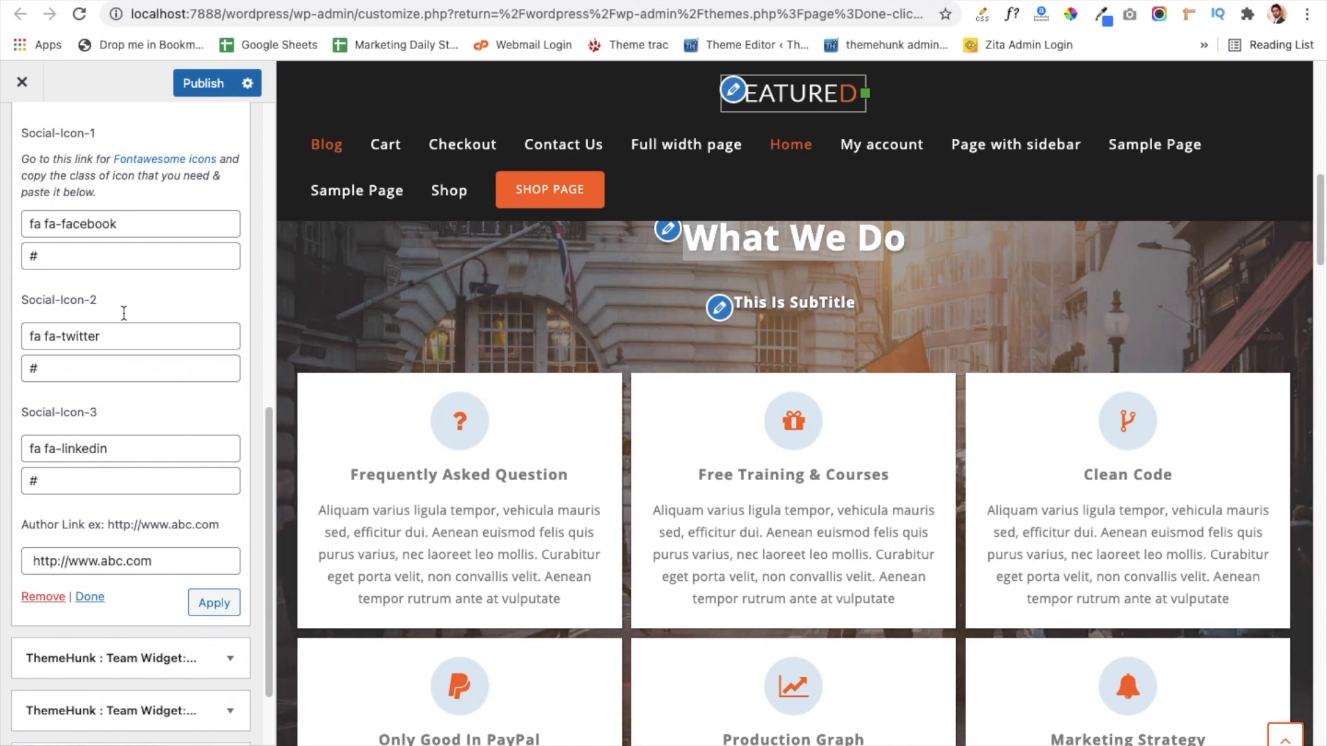
scroll(96, 494, up, 14)
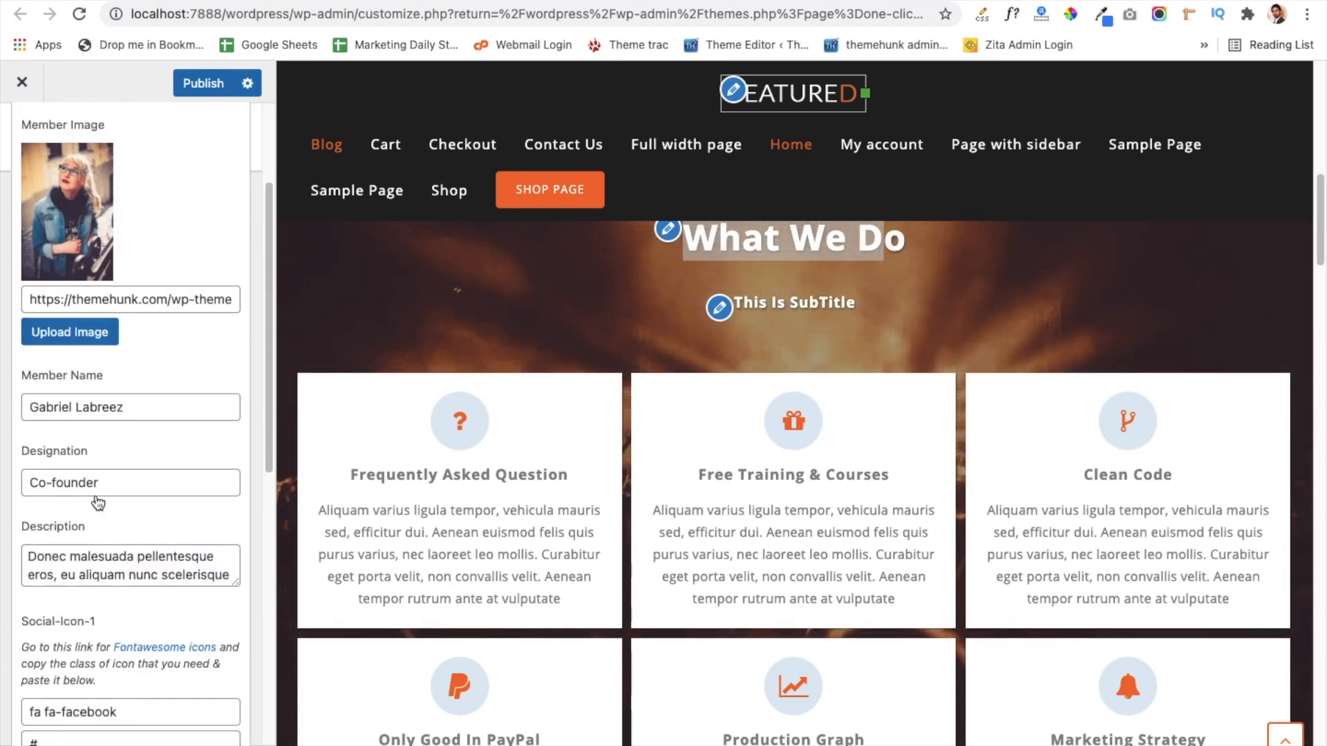
scroll(96, 495, up, 5)
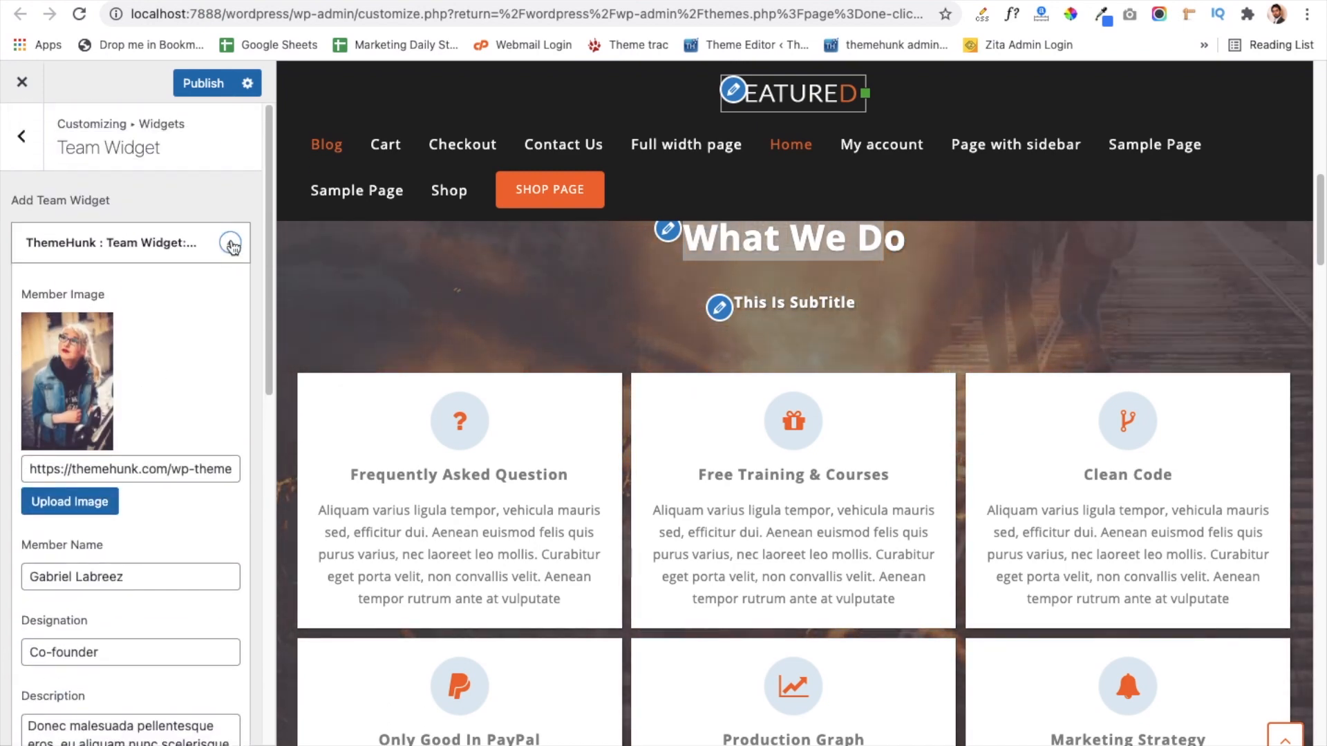
click(231, 243)
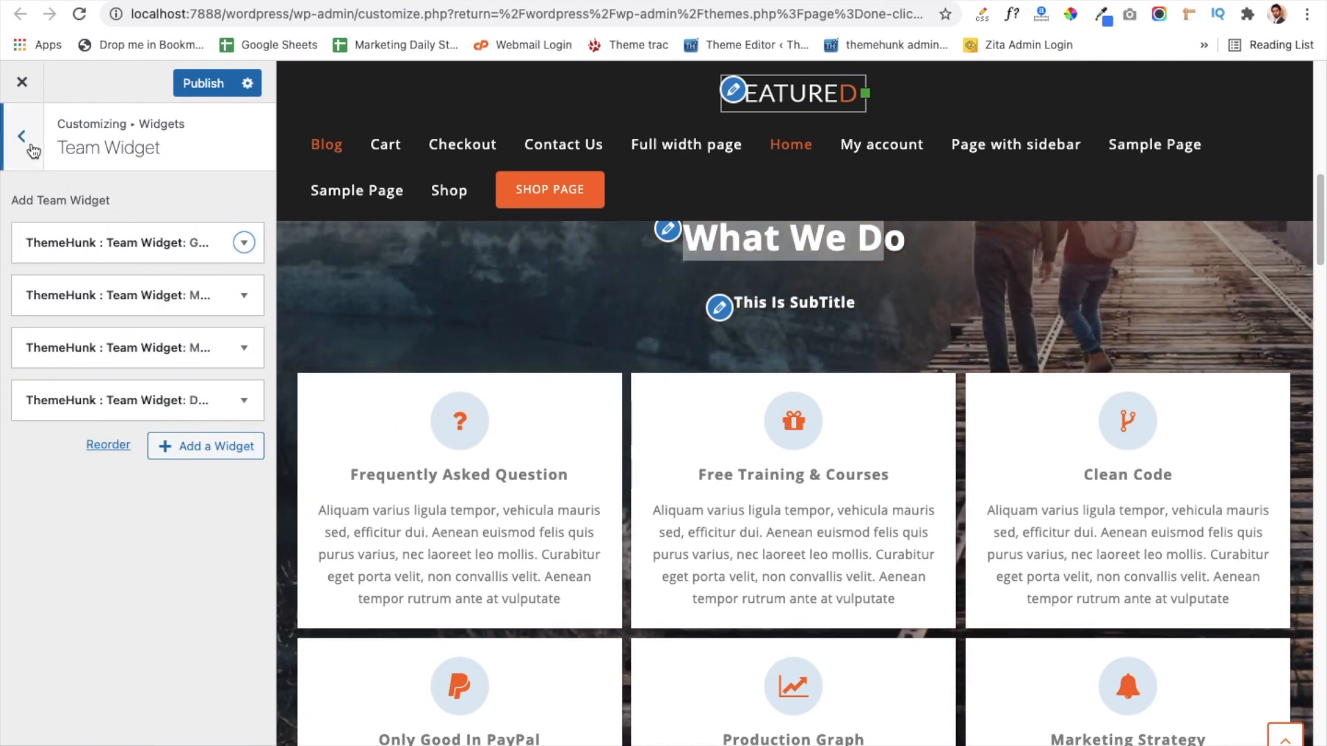
click(22, 137)
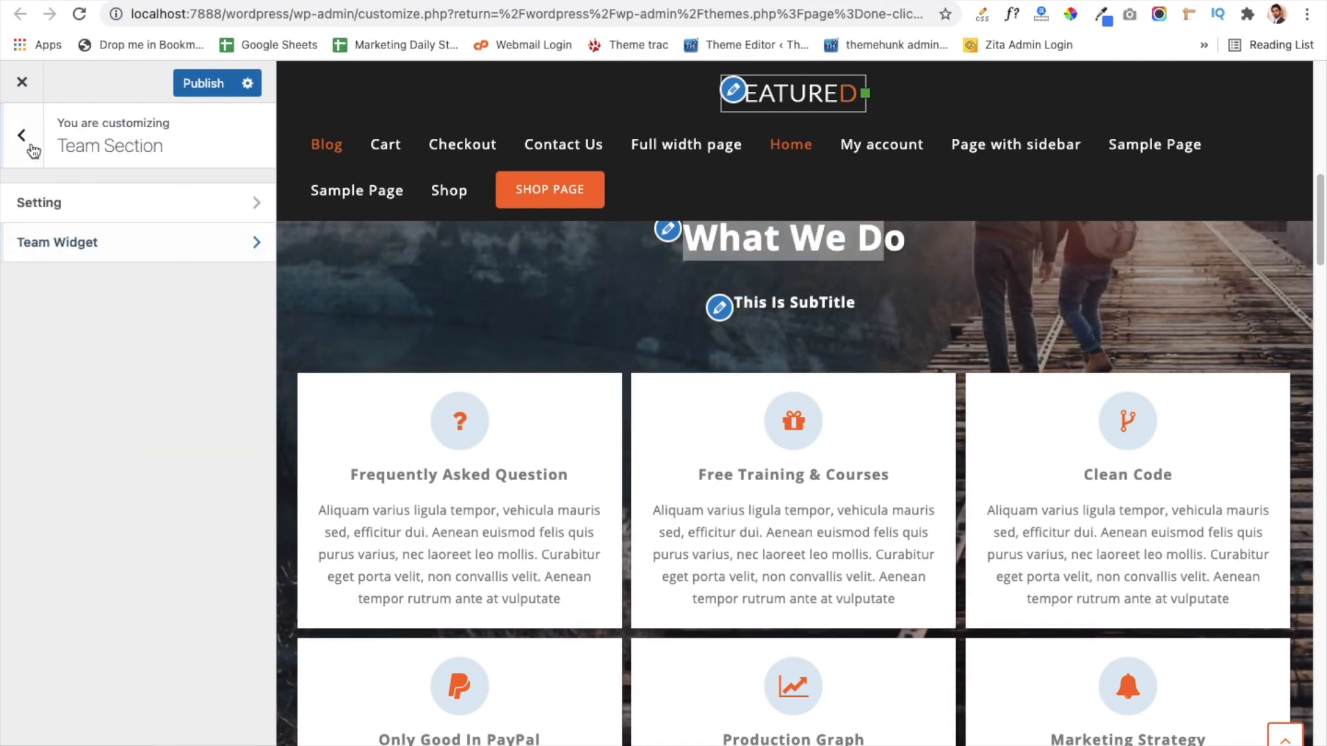
click(31, 150)
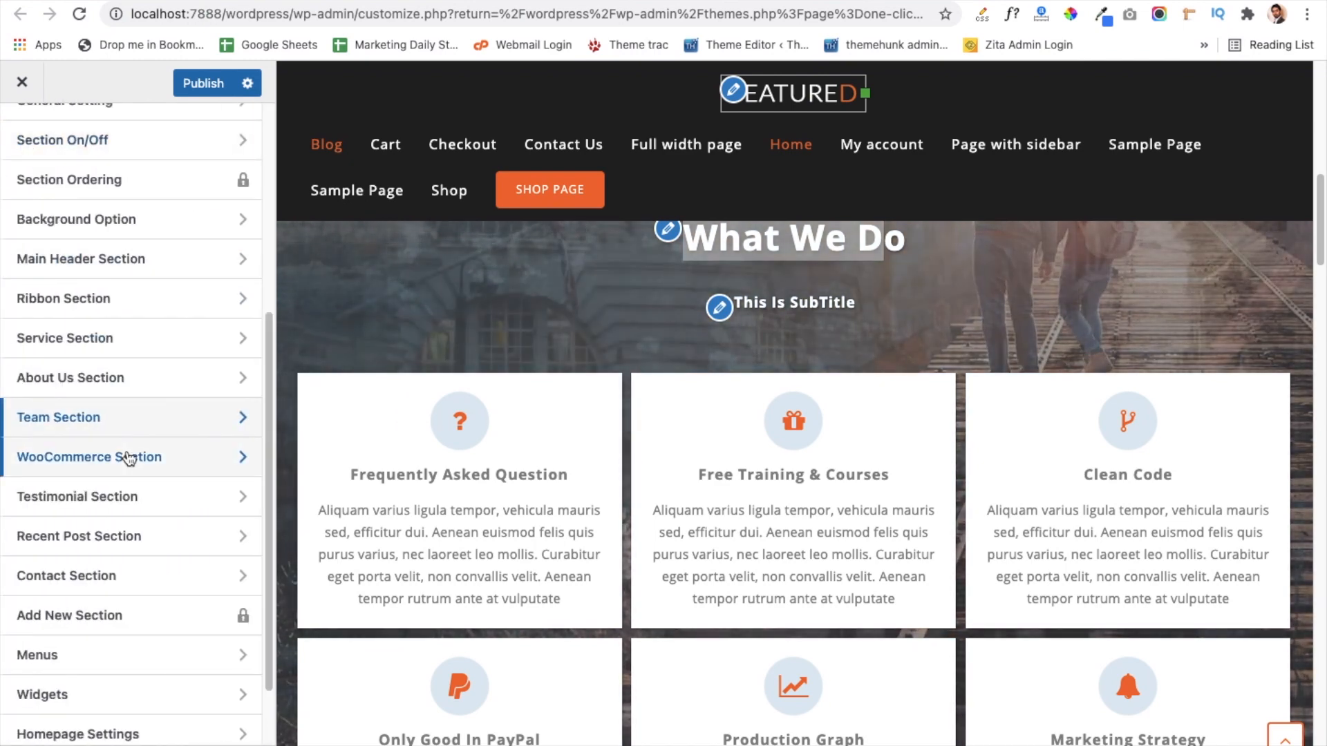
- Review the WooCommerce Section's heading, sub heading, shortcode and color fields, and return to the main section list
click(121, 457)
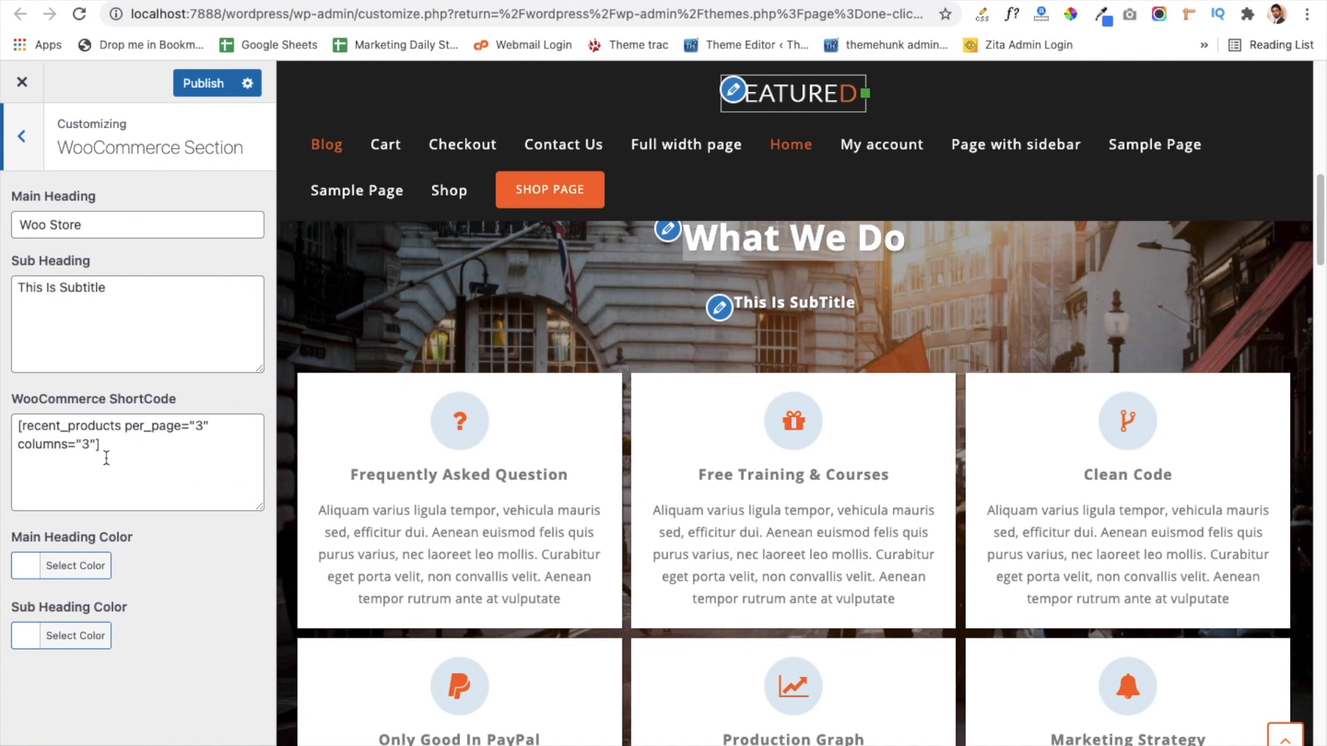
click(119, 443)
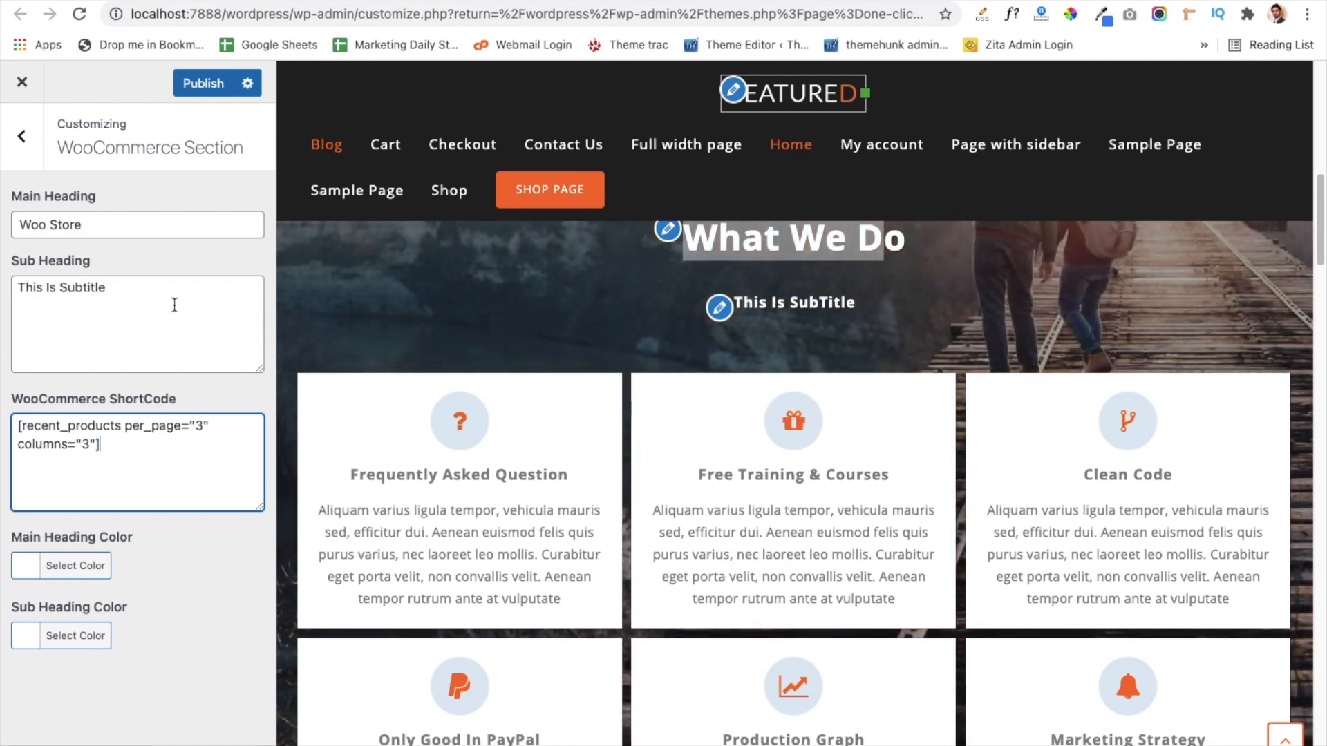
click(109, 324)
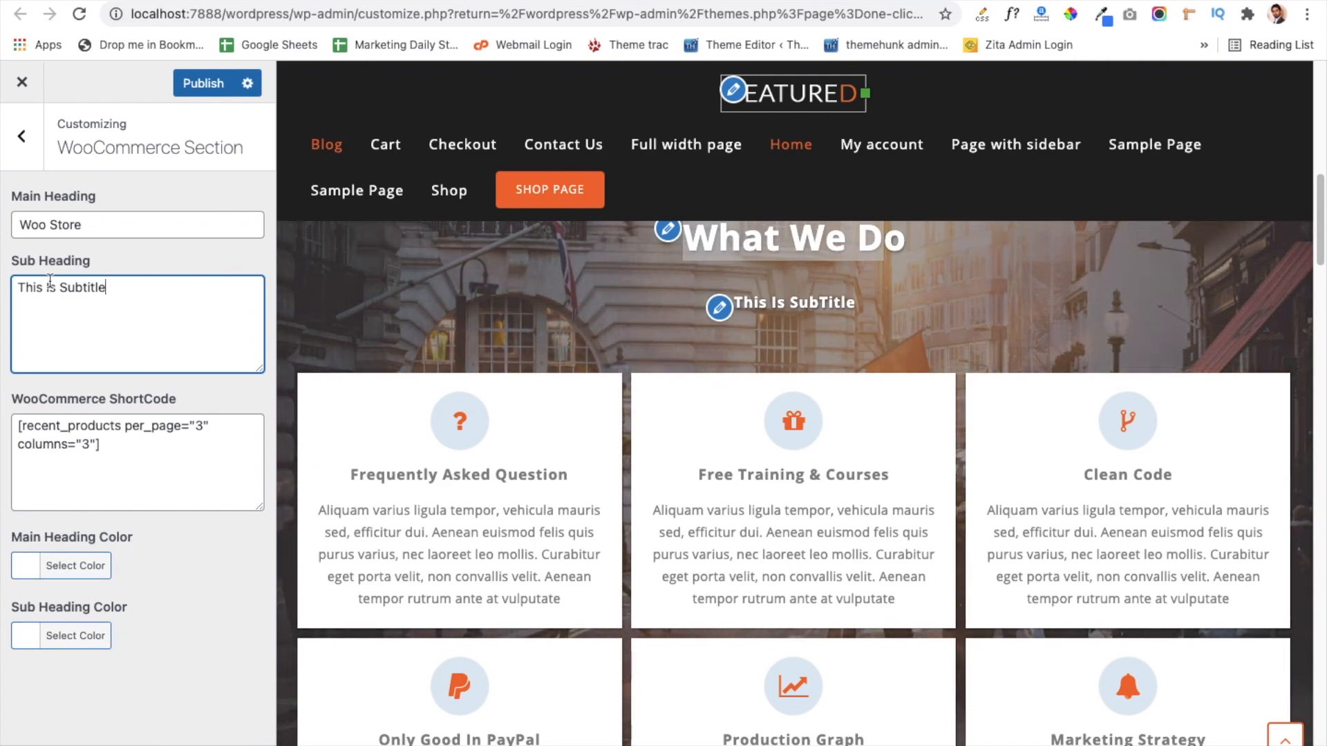
click(25, 140)
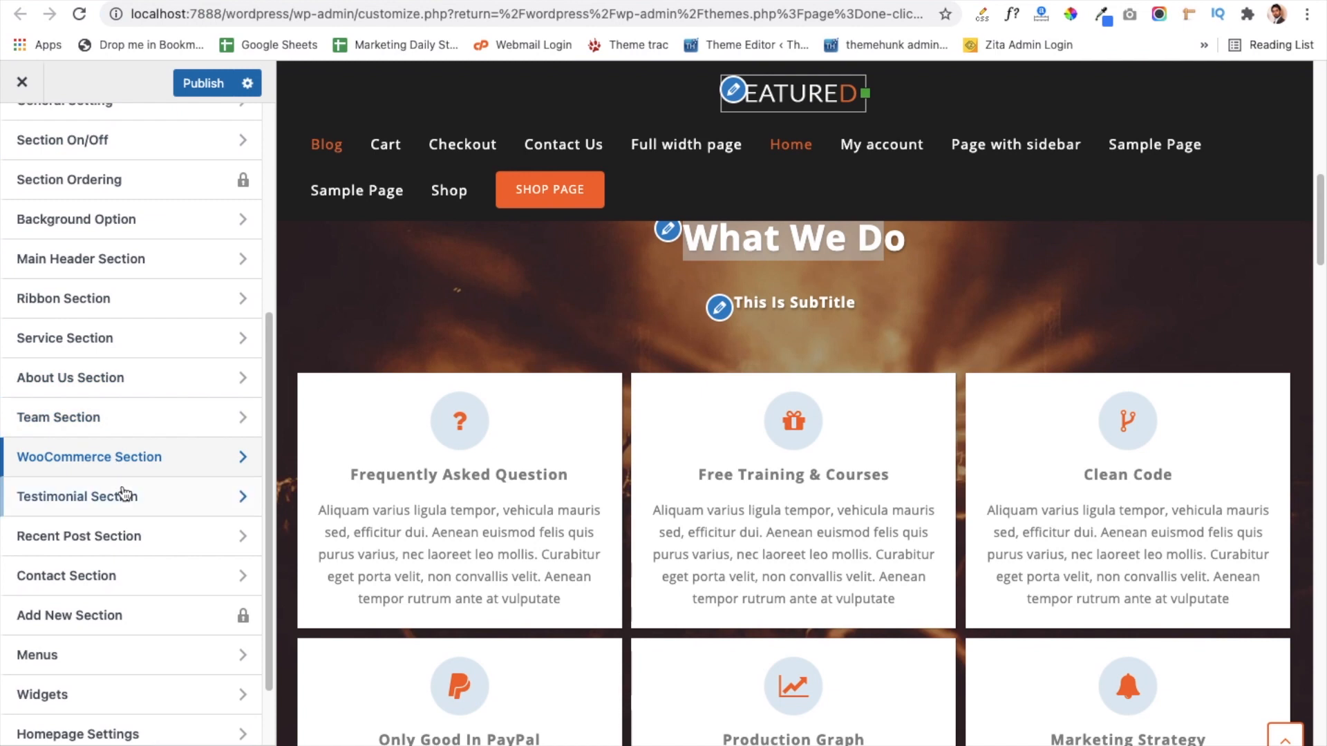
- Review the first testimonial widget's author image, short bio, name and link fields, and return to the main section list
click(78, 506)
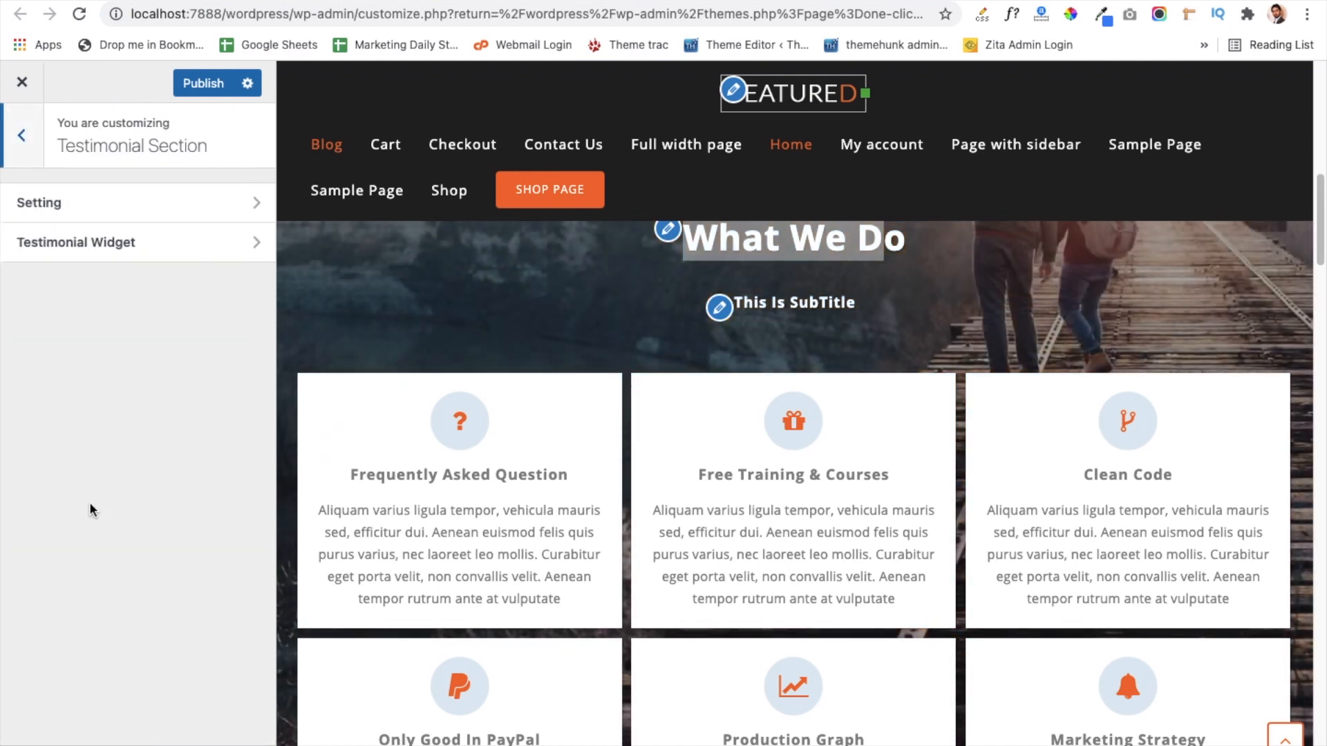
click(123, 253)
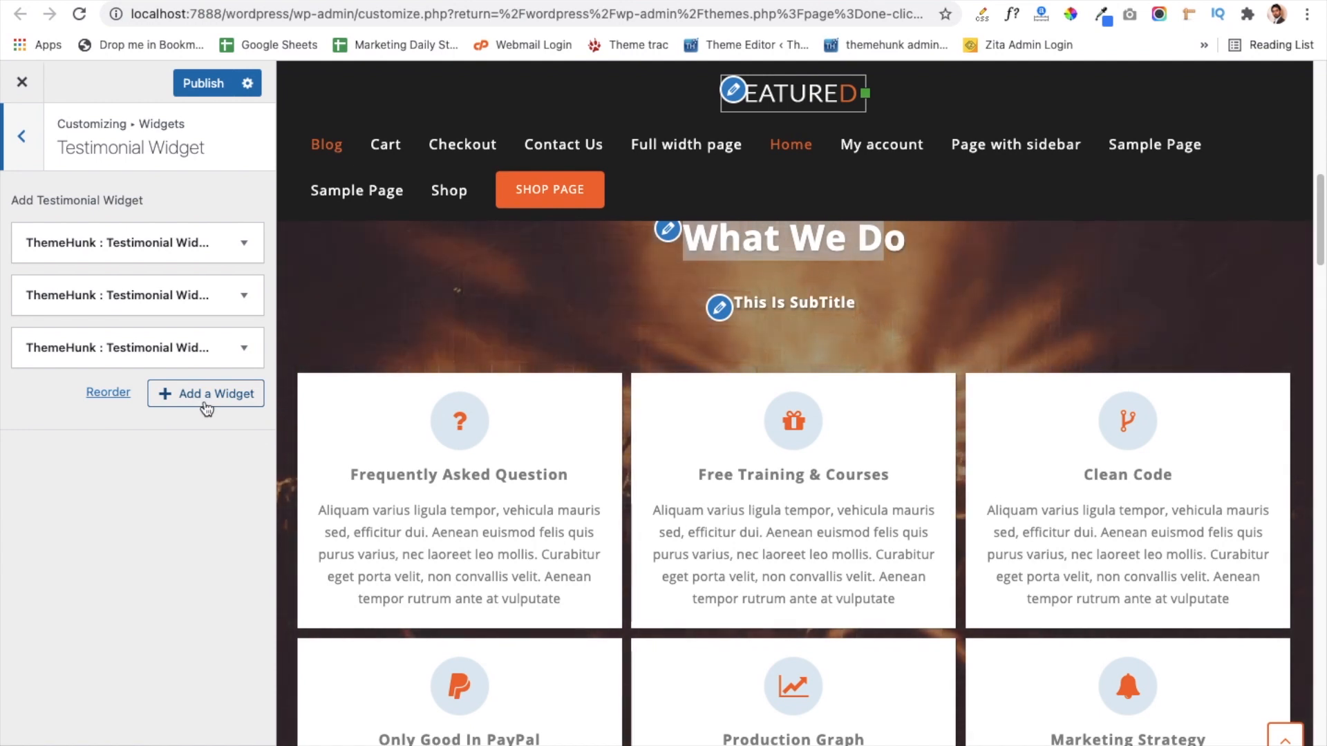
click(243, 247)
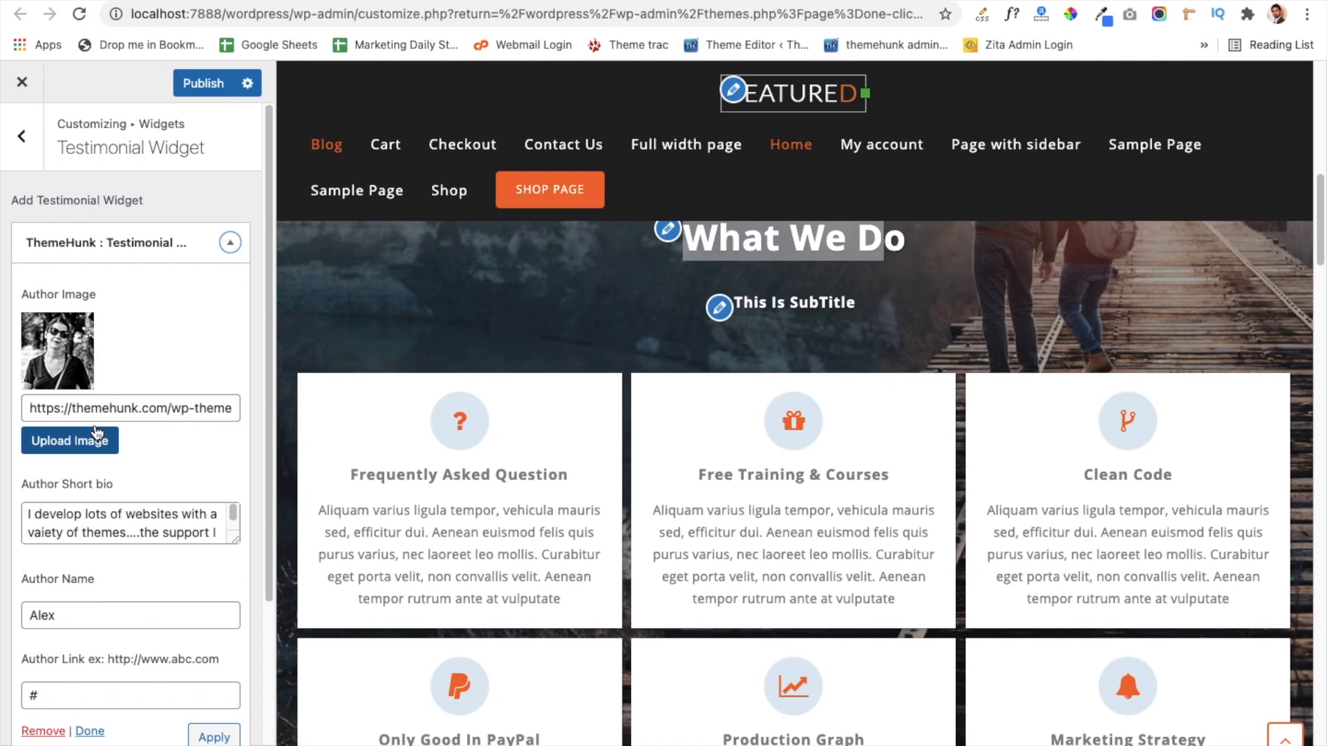
click(109, 536)
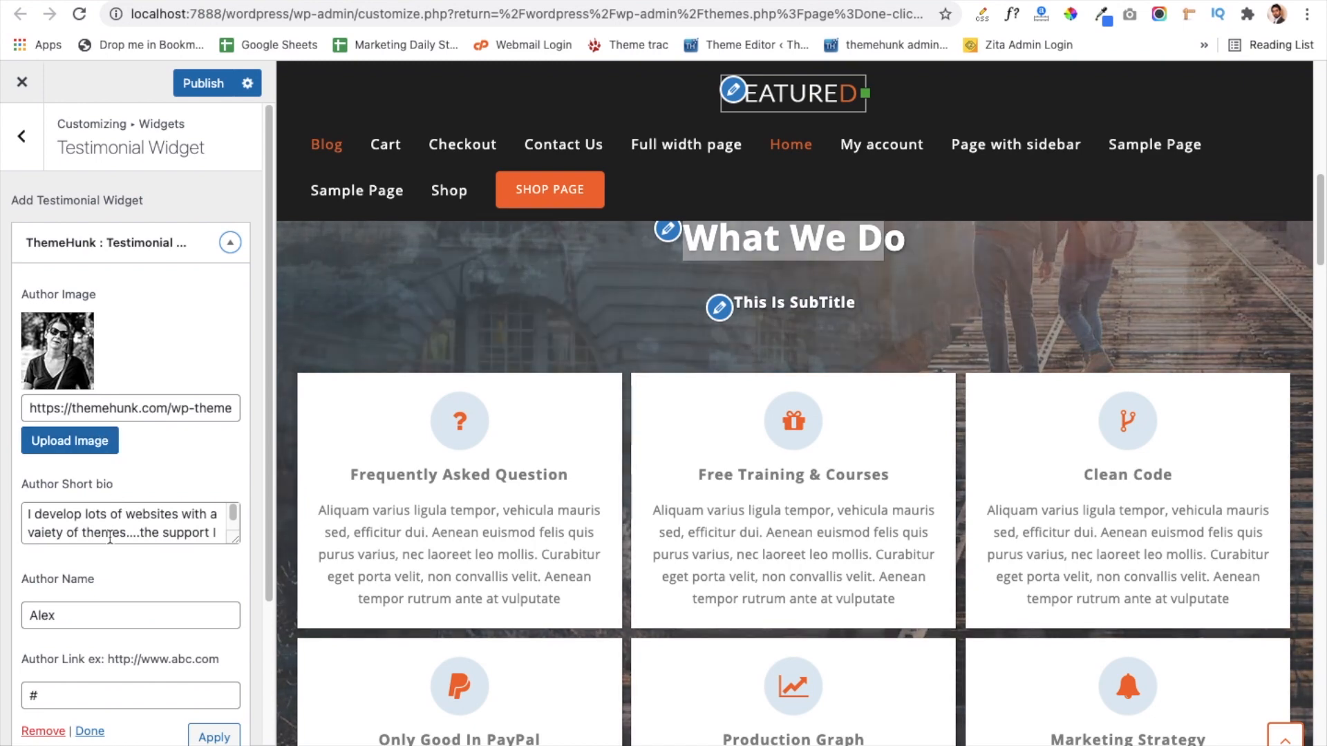
scroll(110, 533, down, 3)
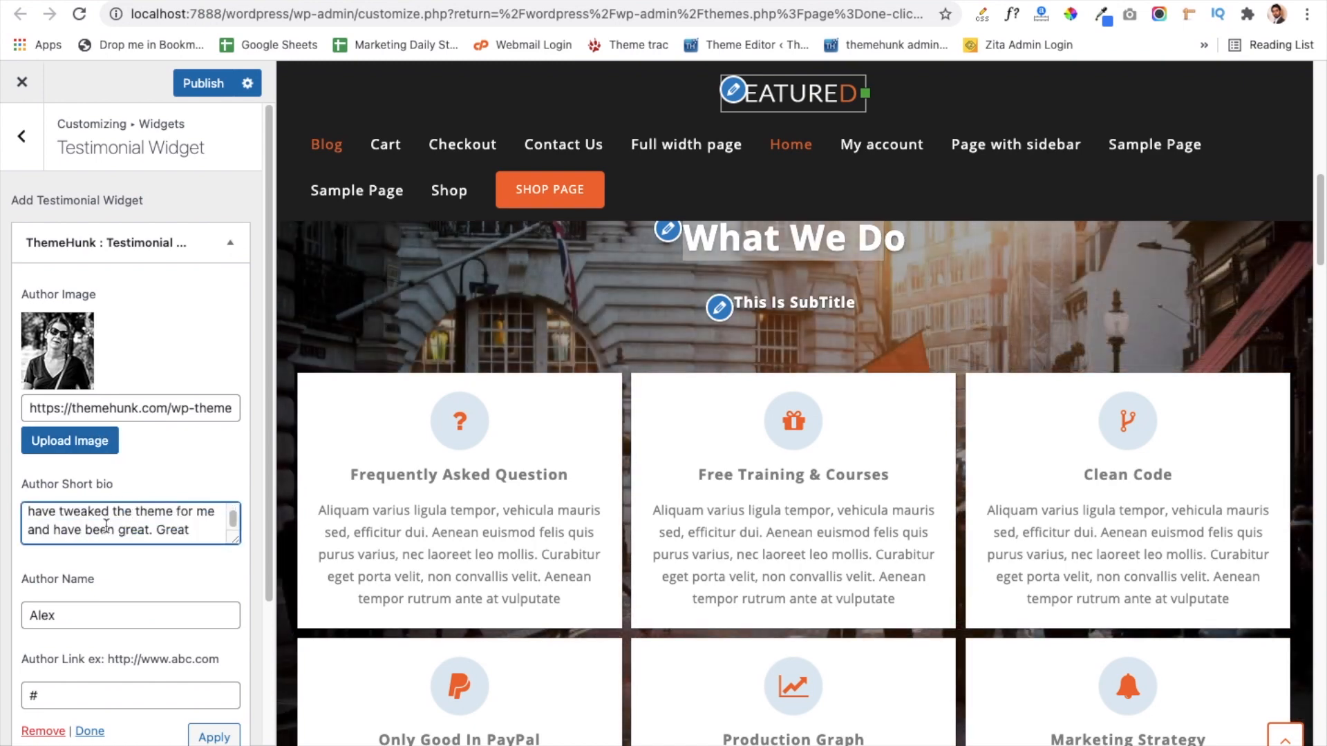
scroll(117, 595, down, 3)
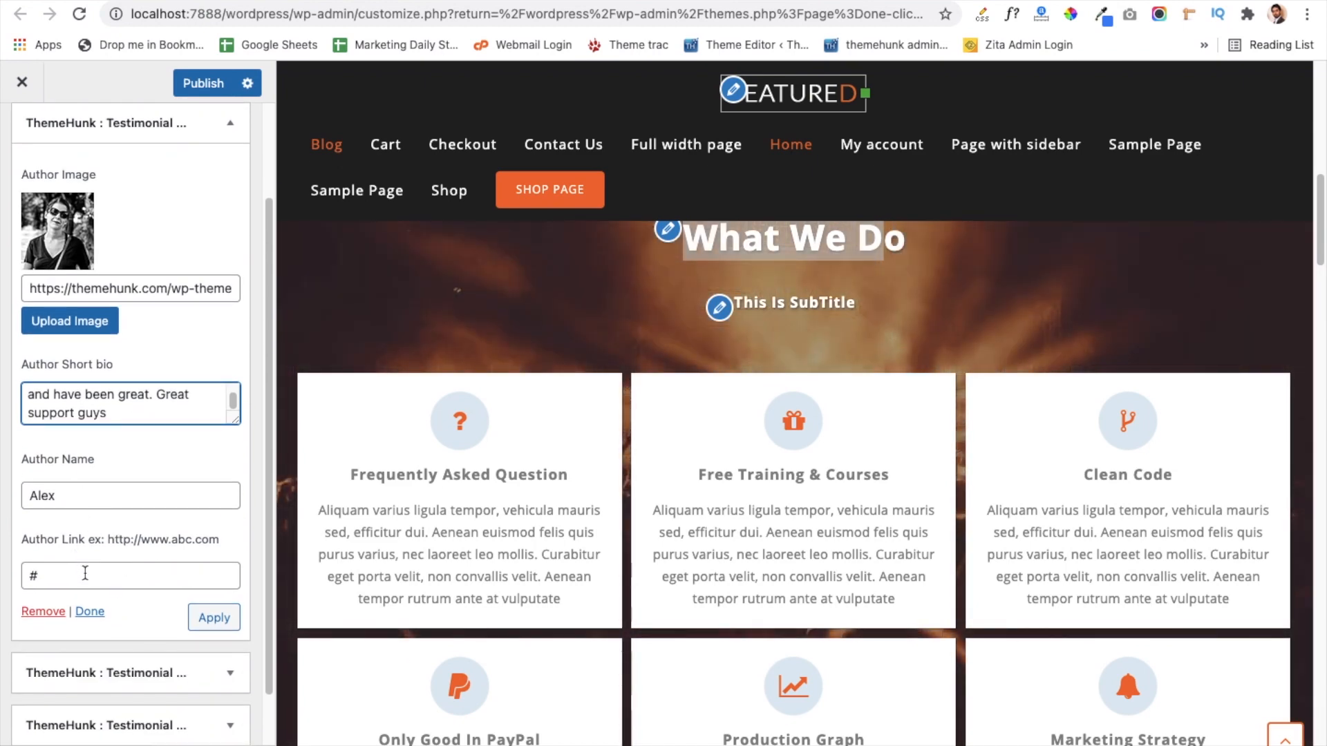
scroll(85, 574, up, 3)
click(28, 142)
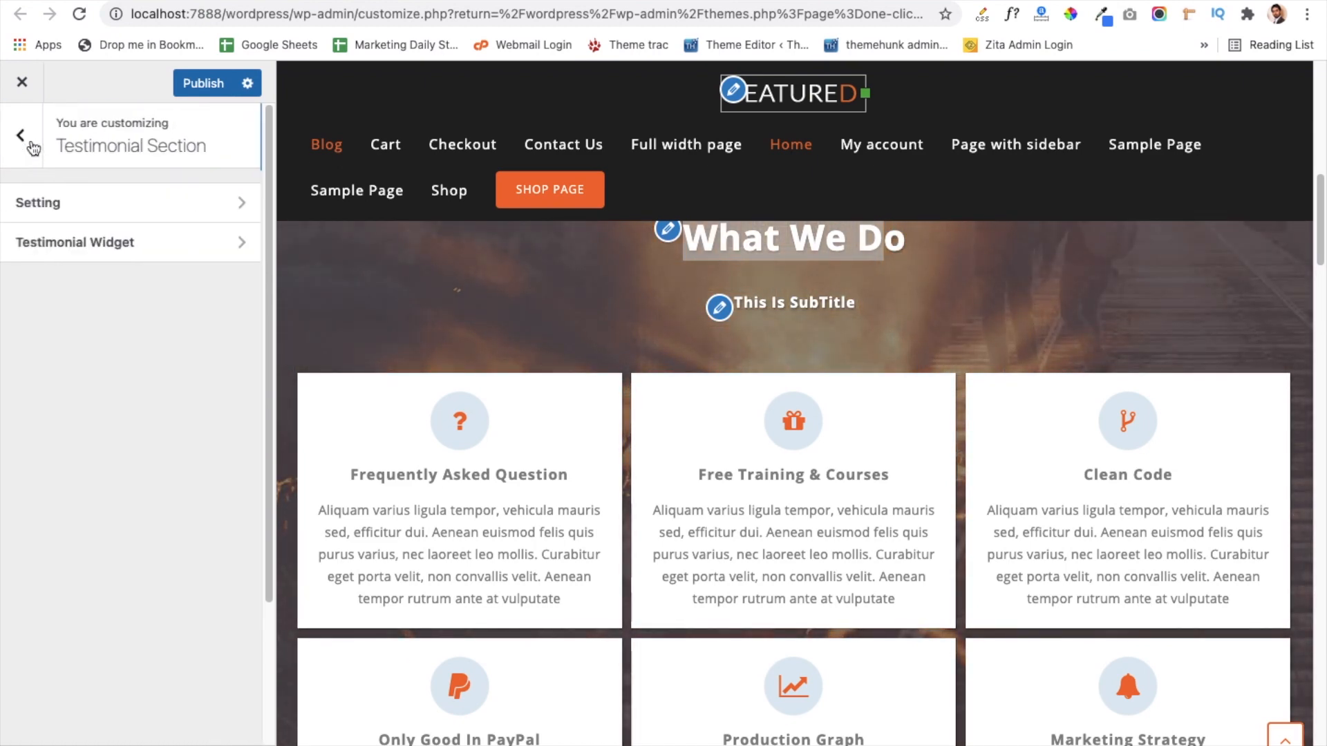
click(22, 138)
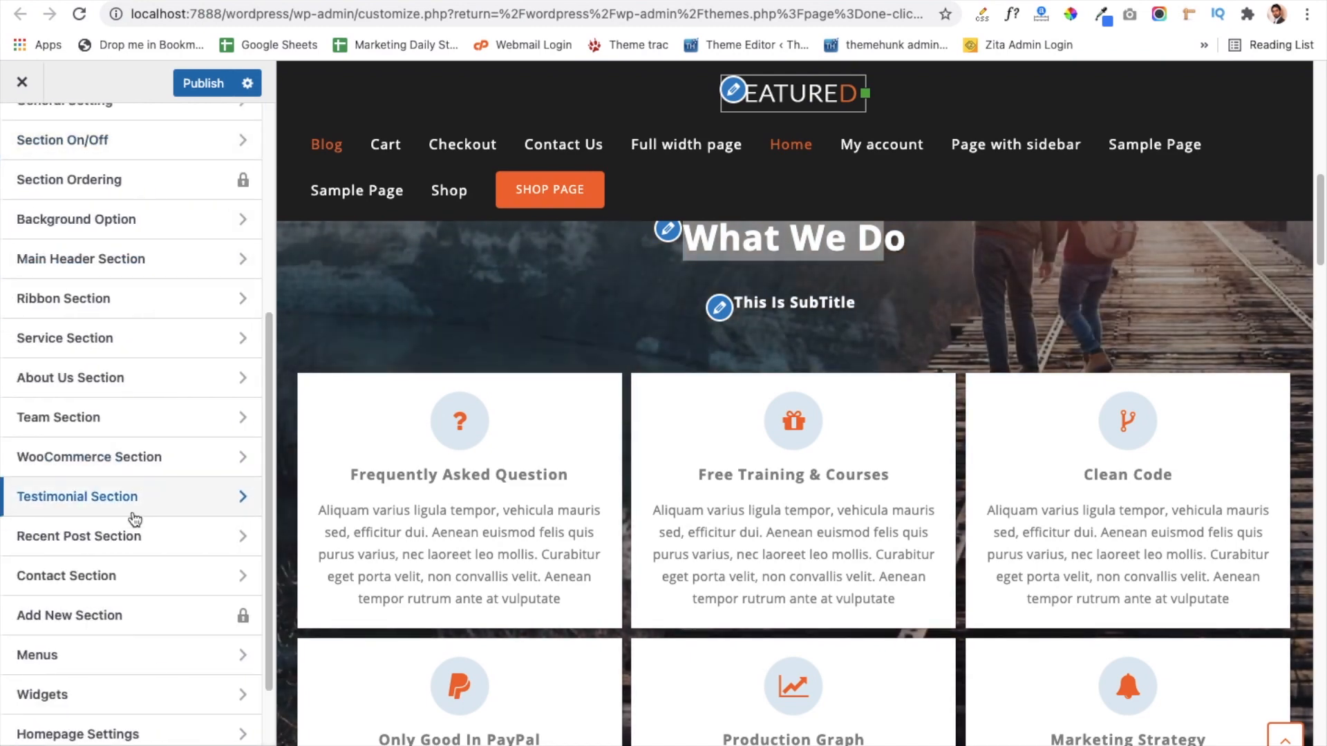
- Examine the Recent Post Section's heading, post count and color options, including the choices for Featured Post Category
click(112, 544)
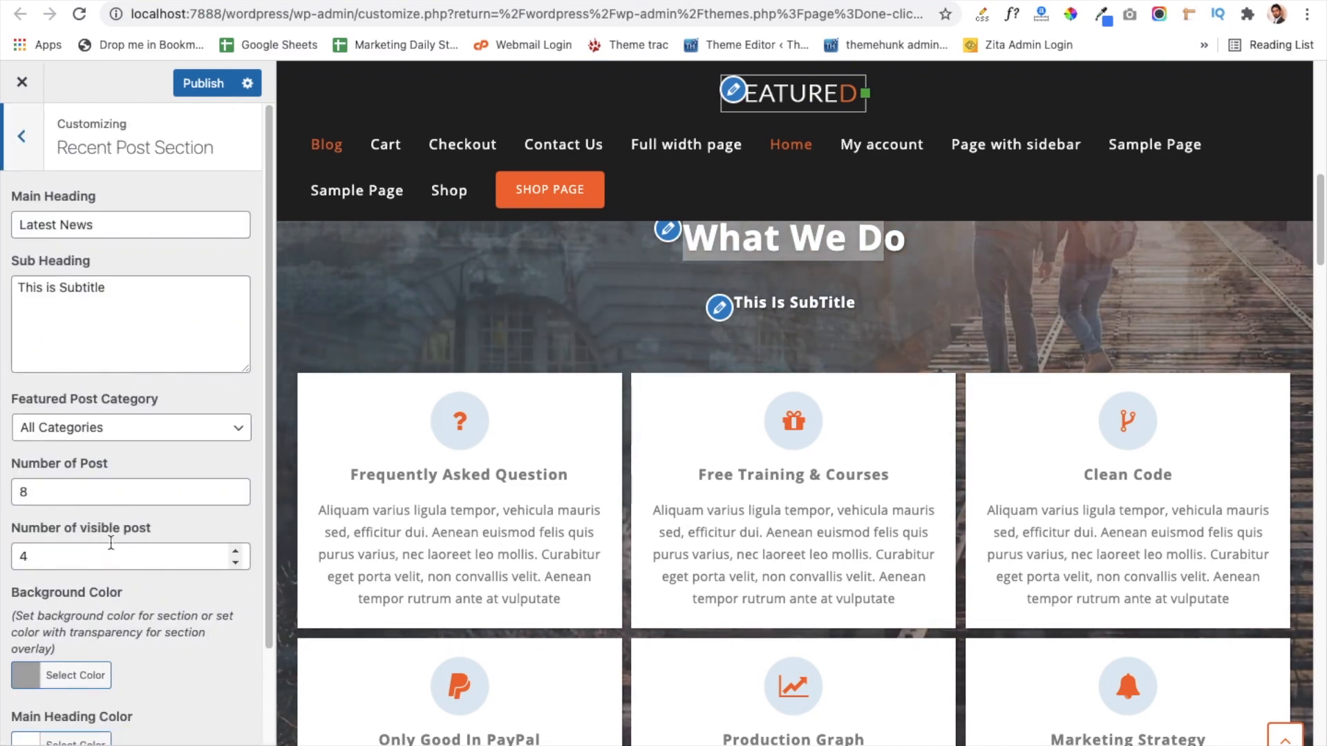
scroll(115, 402, down, 1)
scroll(115, 402, down, 3)
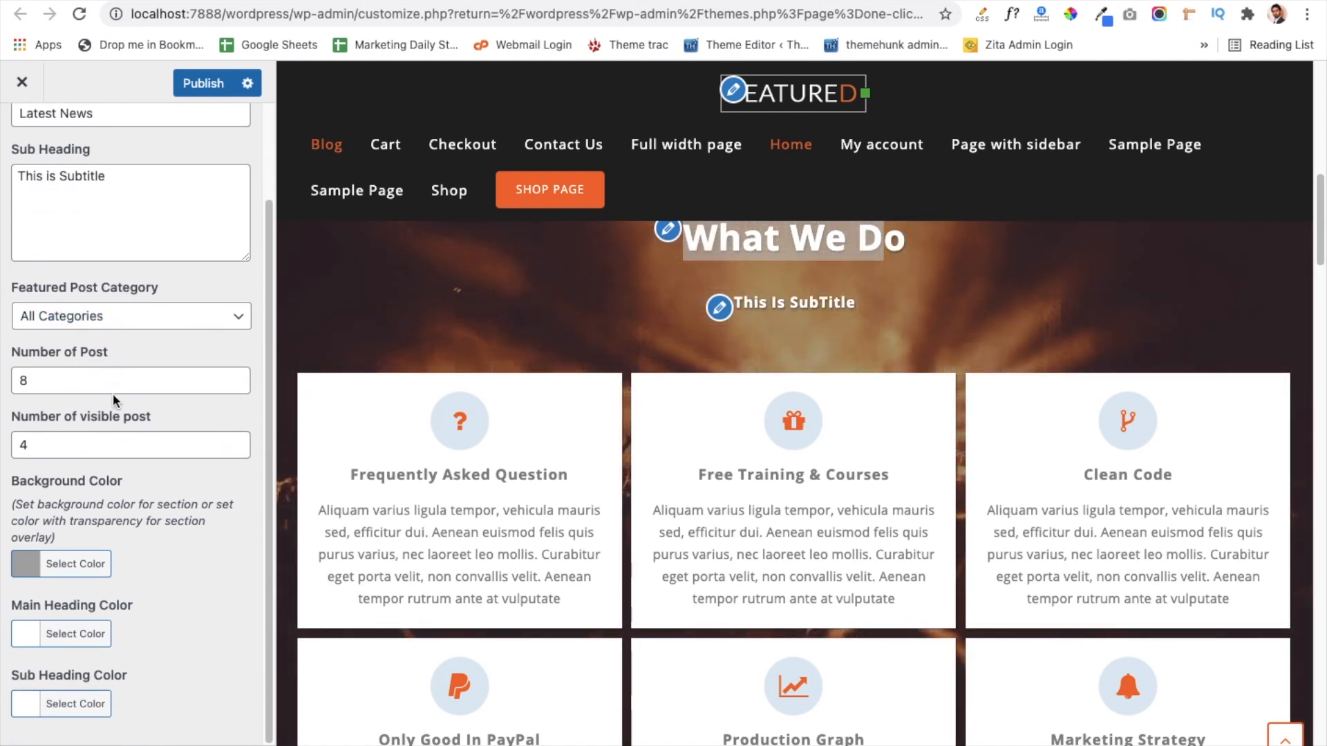
click(231, 315)
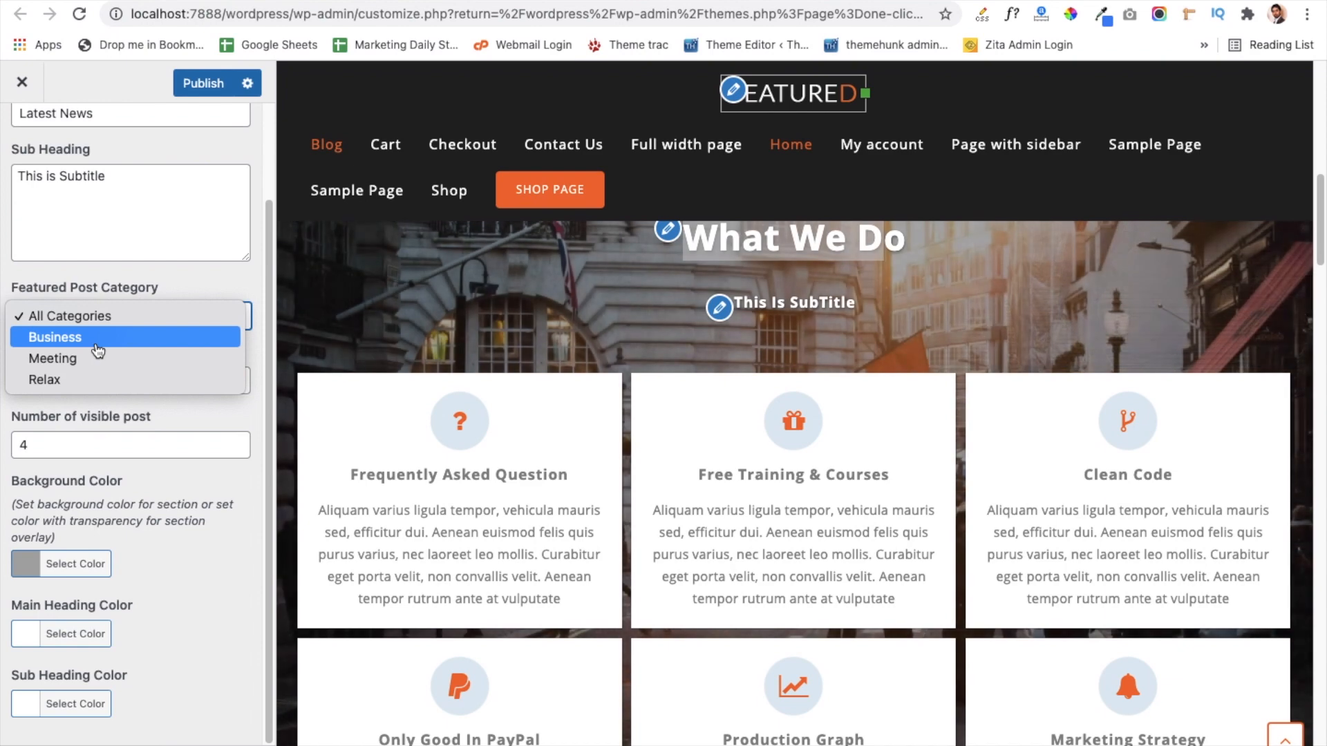
click(210, 640)
scroll(140, 478, up, 3)
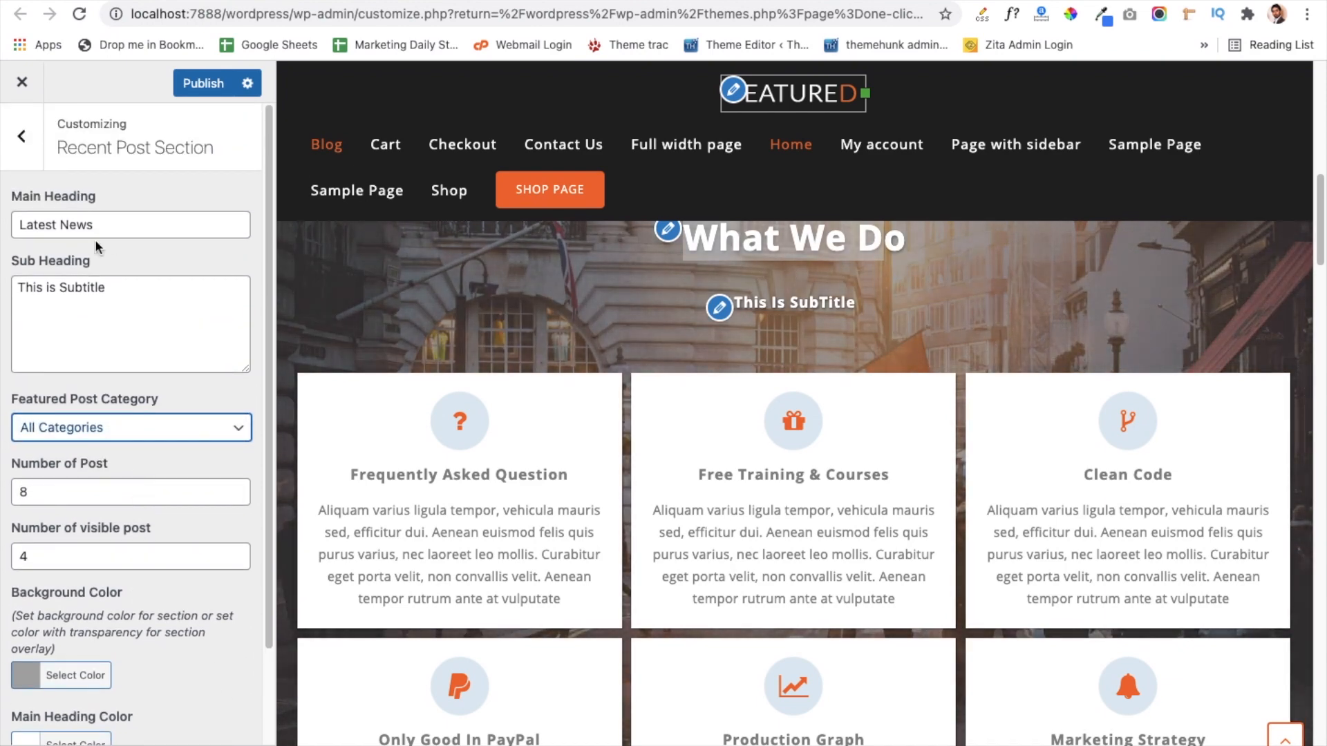
- Review the Recent Post Section's post count, visible post and color fields, and return to the main section list
scroll(105, 347, down, 1)
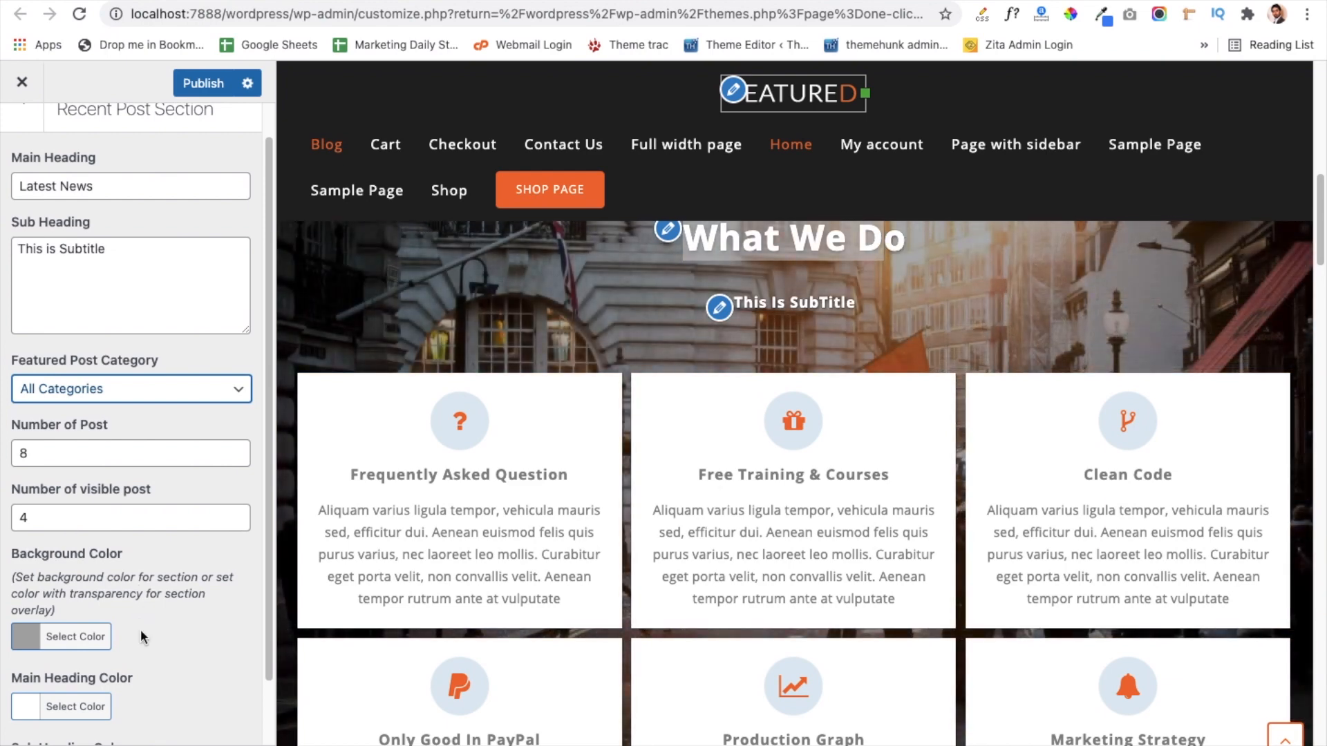
scroll(139, 628, down, 2)
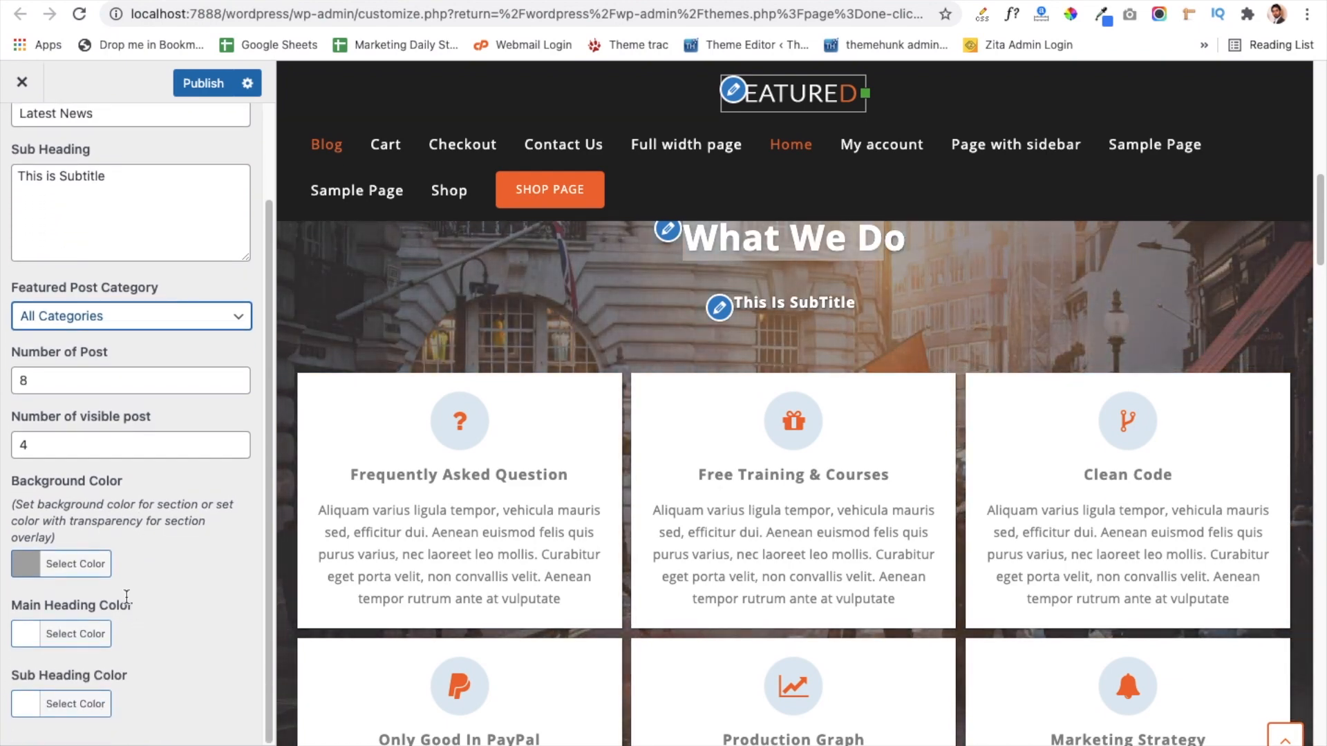
scroll(127, 599, up, 3)
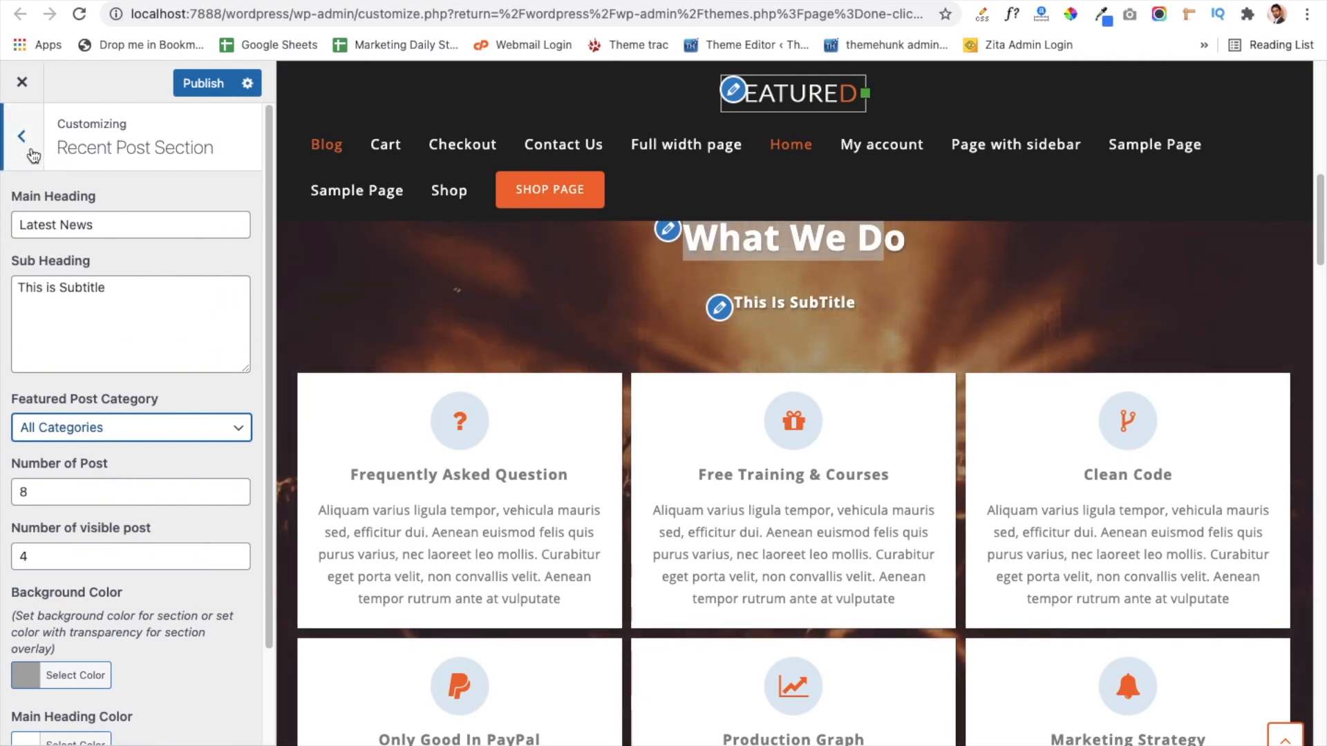
click(31, 155)
- Open the Contact Section's settings and review the main heading, sub heading and leadform shortcode fields
click(119, 581)
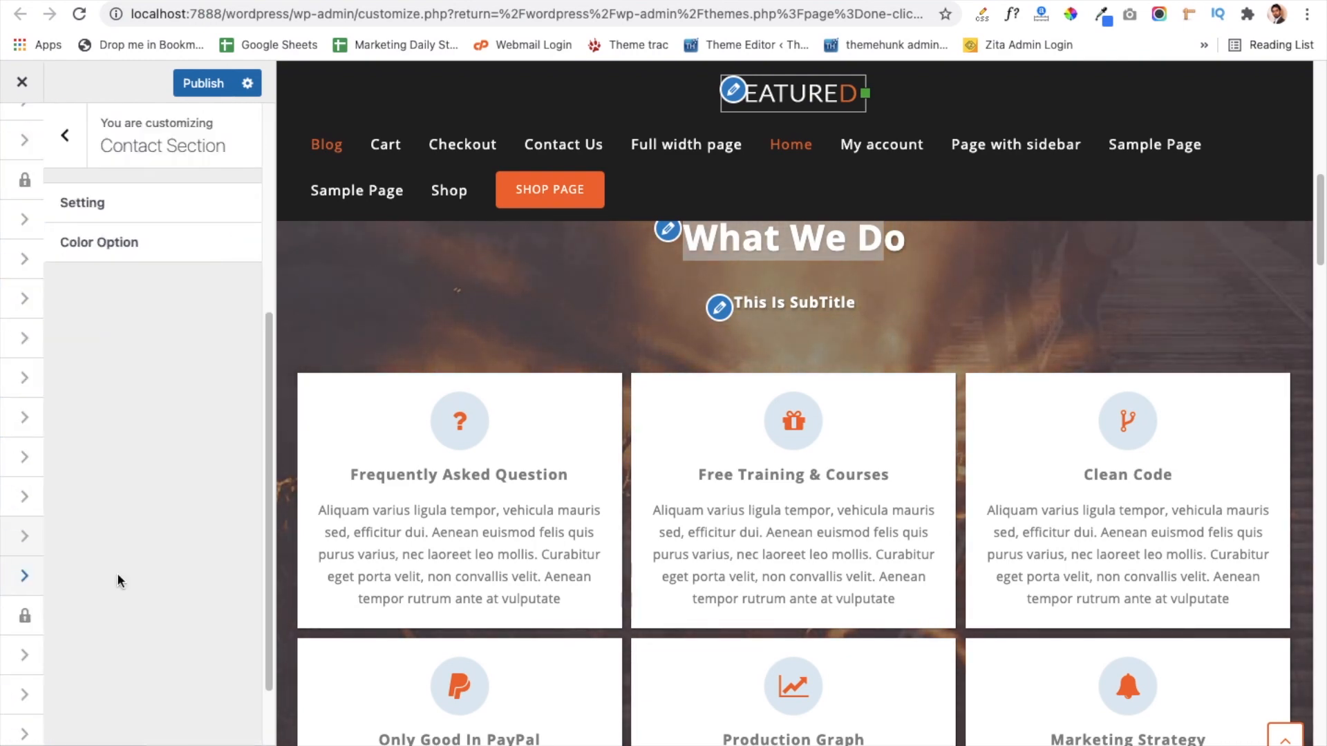
click(104, 207)
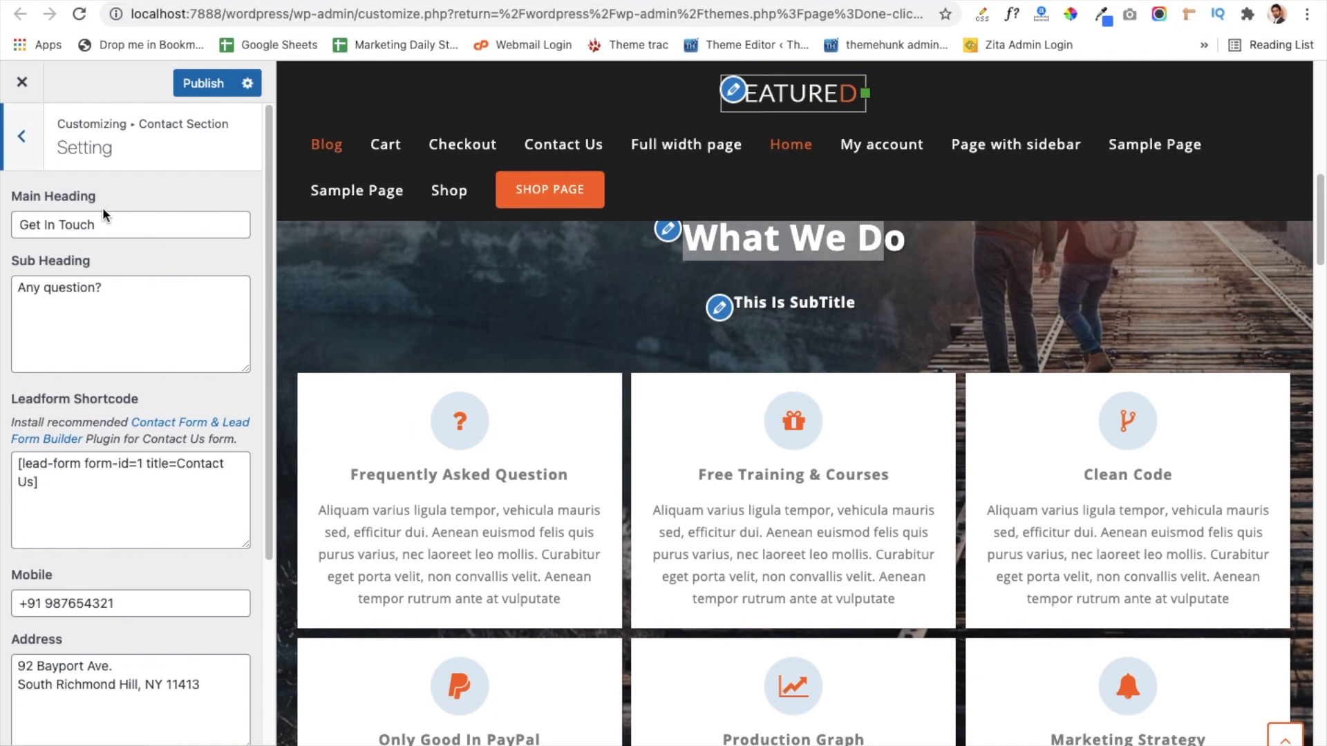
click(110, 225)
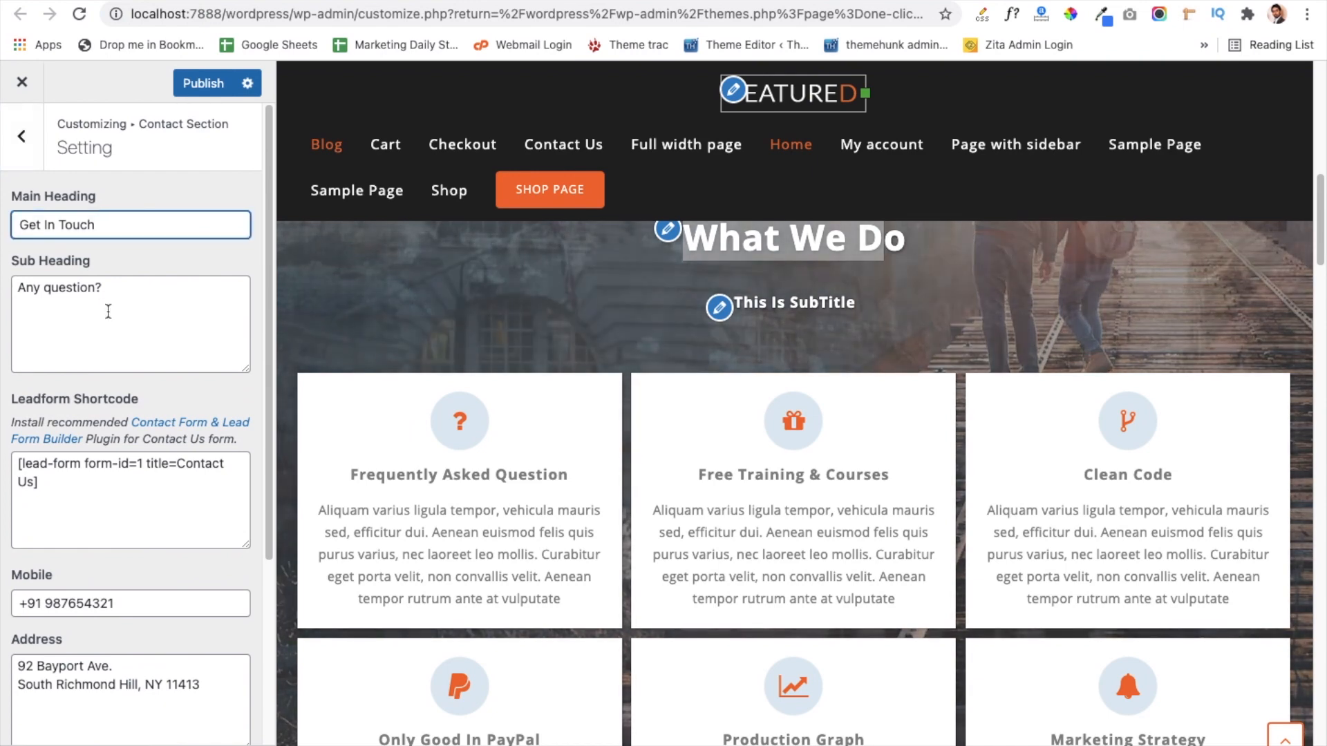
click(108, 312)
scroll(83, 359, down, 3)
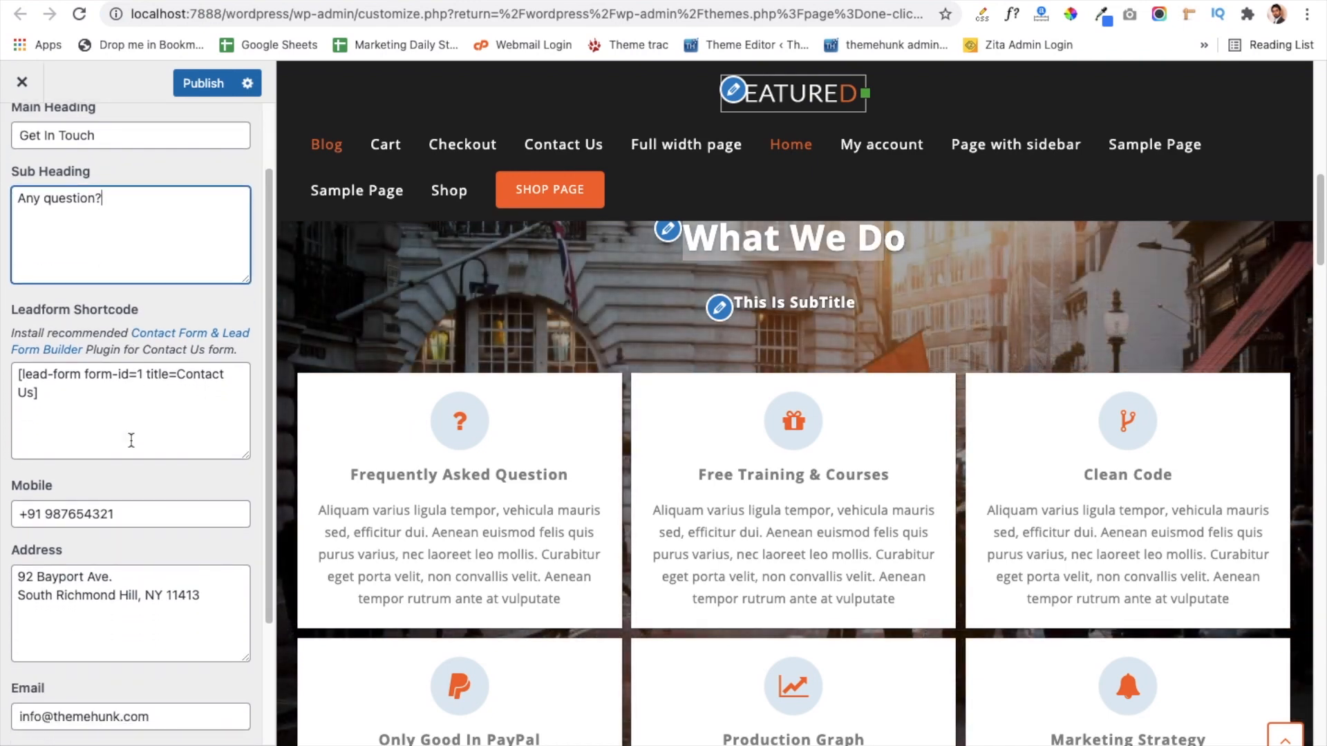
triple_click(51, 403)
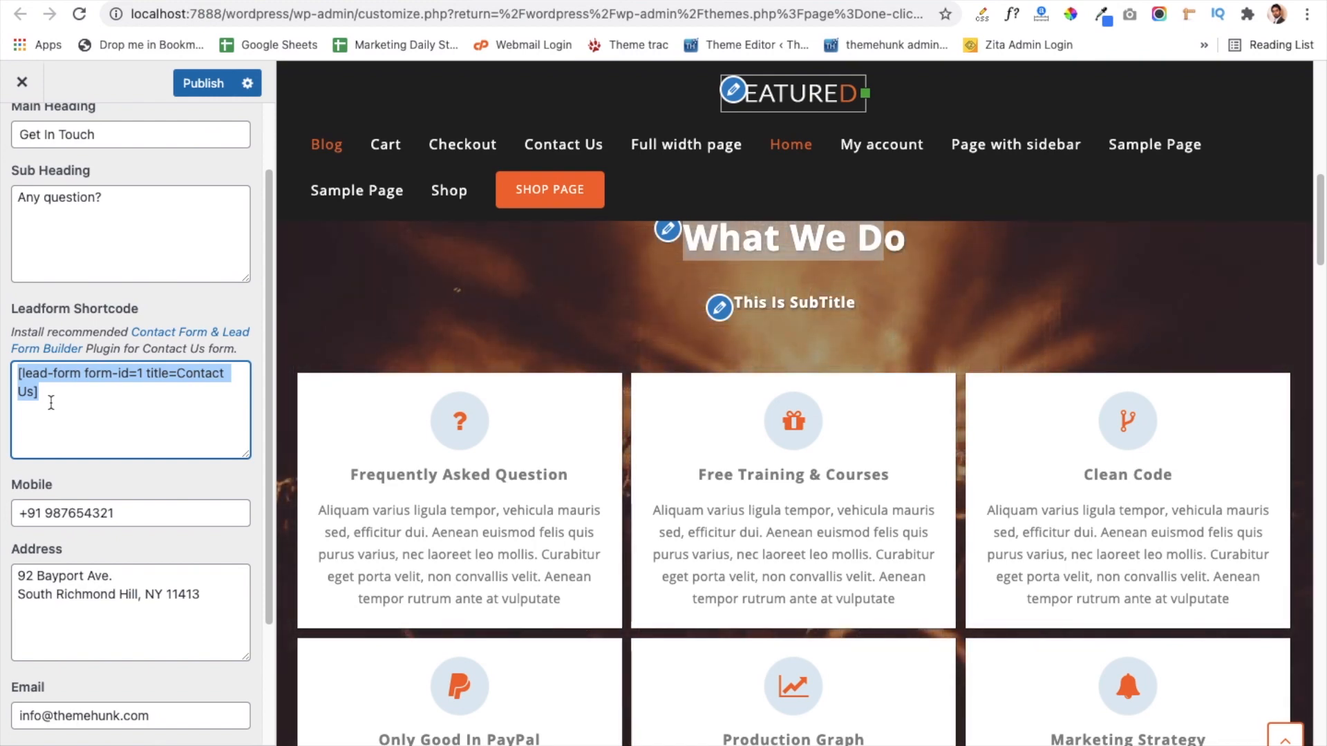
- Look up the Contact Us form's shortcode in the Lead Forms Builder and return to the Contact Section's Leadform Shortcode field
click(200, 1)
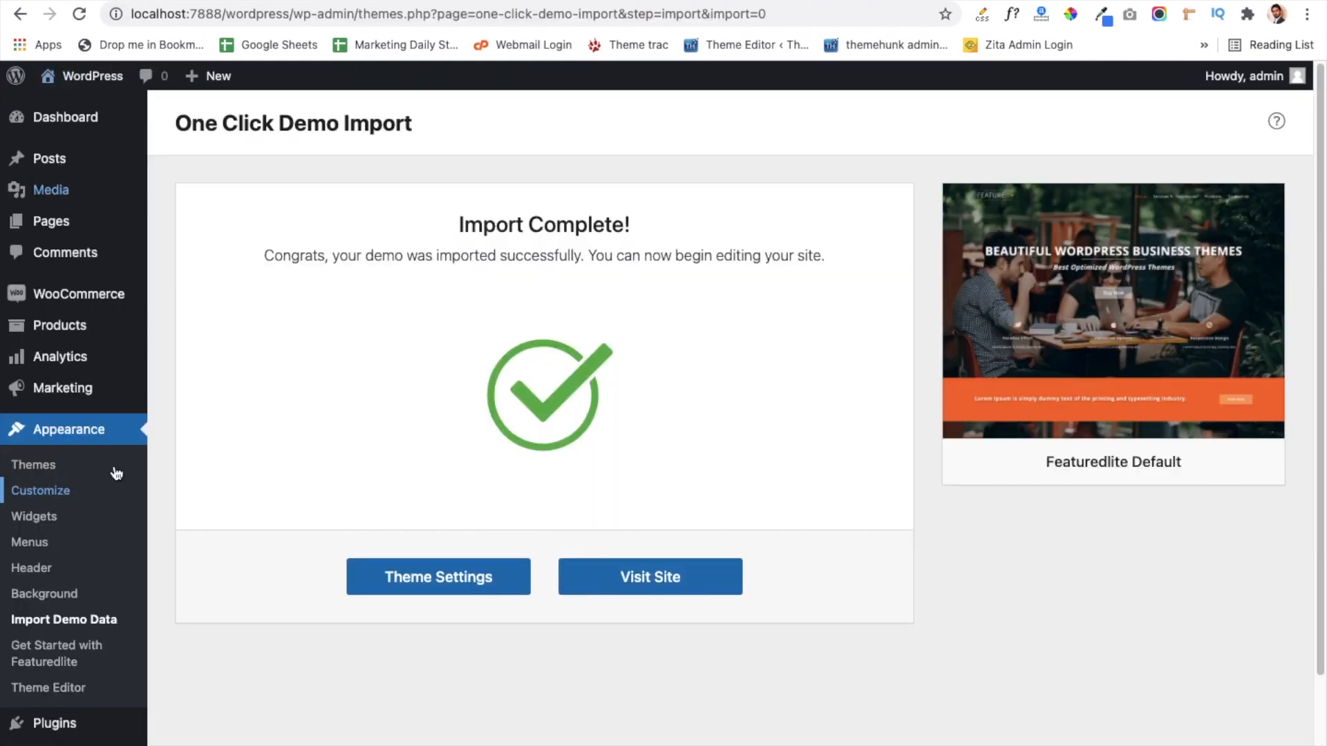
scroll(113, 553, down, 2)
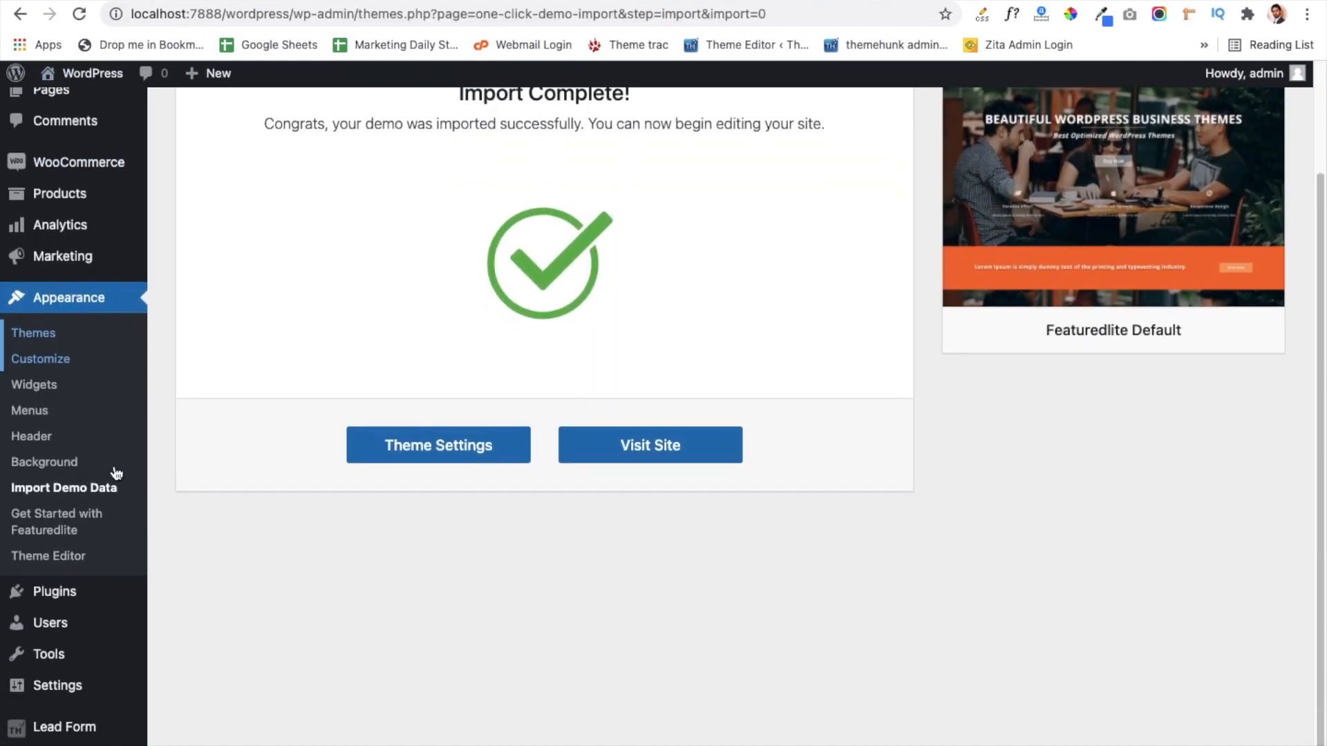
mouse_move(86, 708)
mouse_move(84, 742)
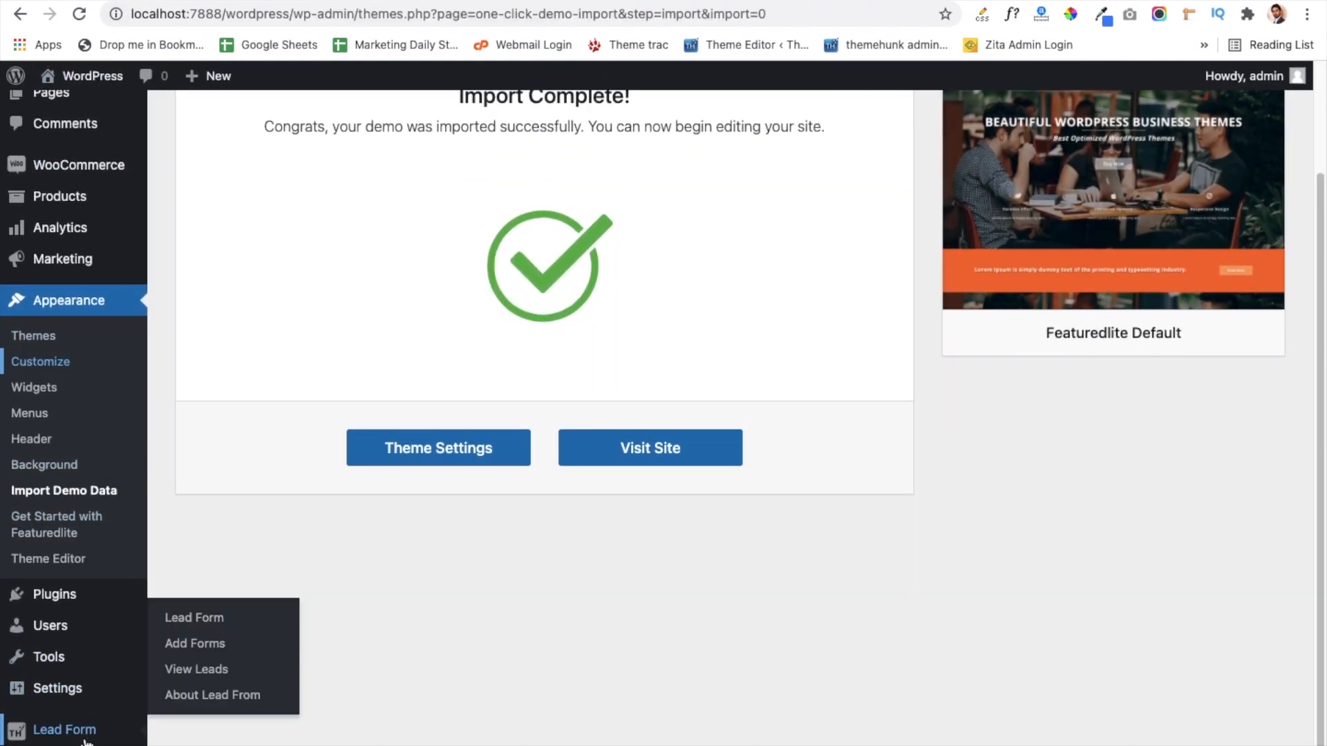
click(201, 623)
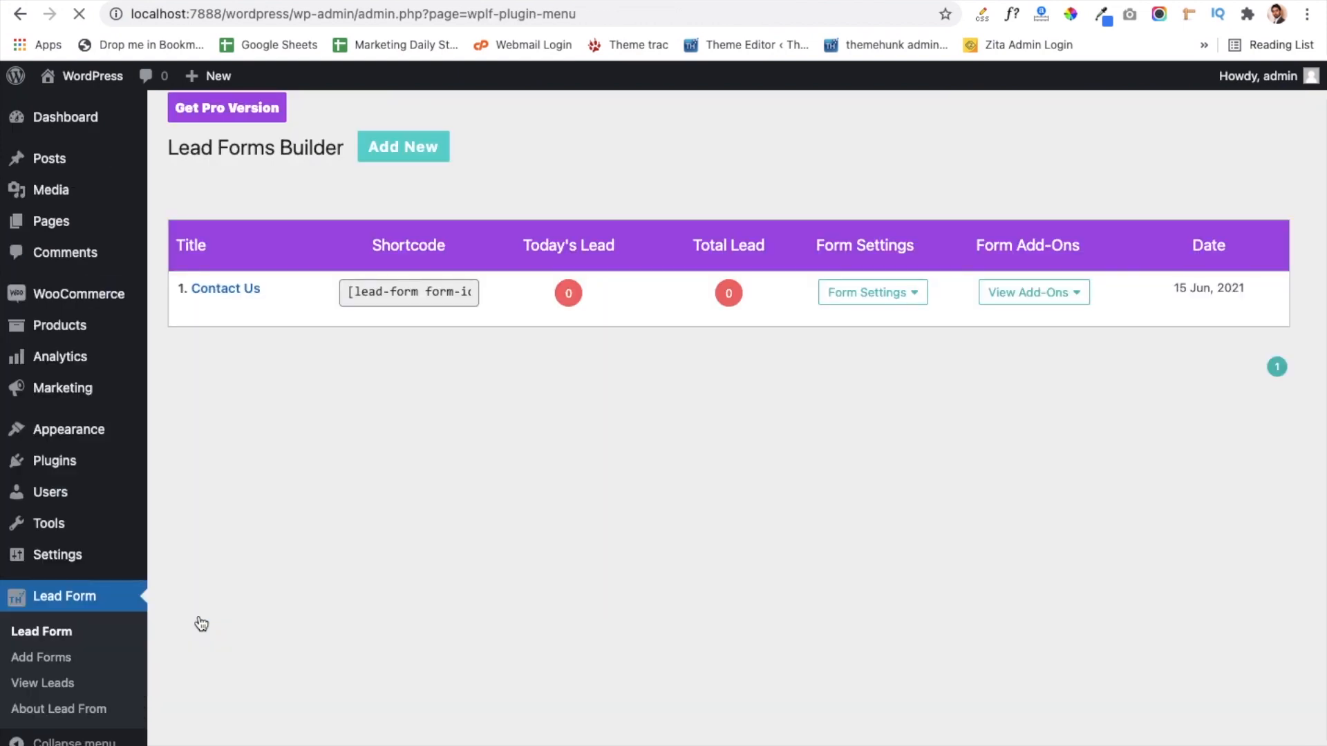
mouse_move(255, 296)
click(383, 295)
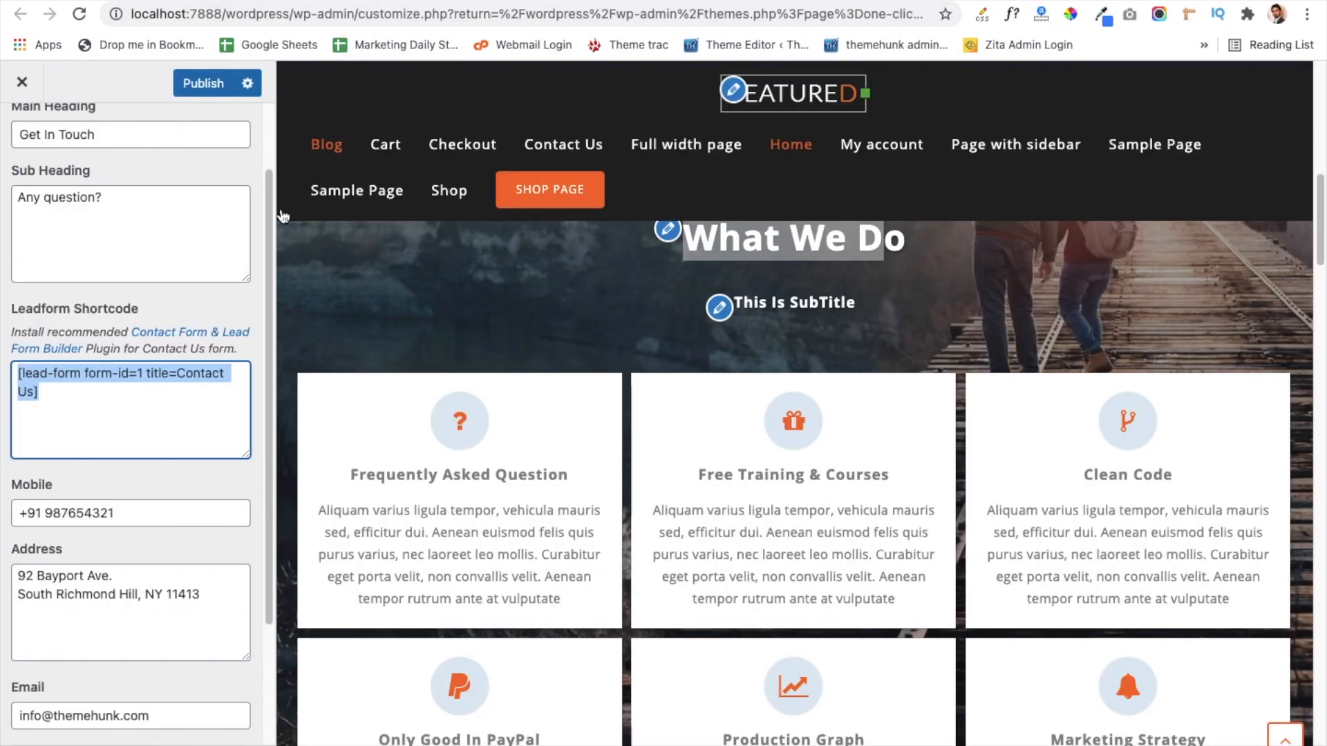
click(82, 412)
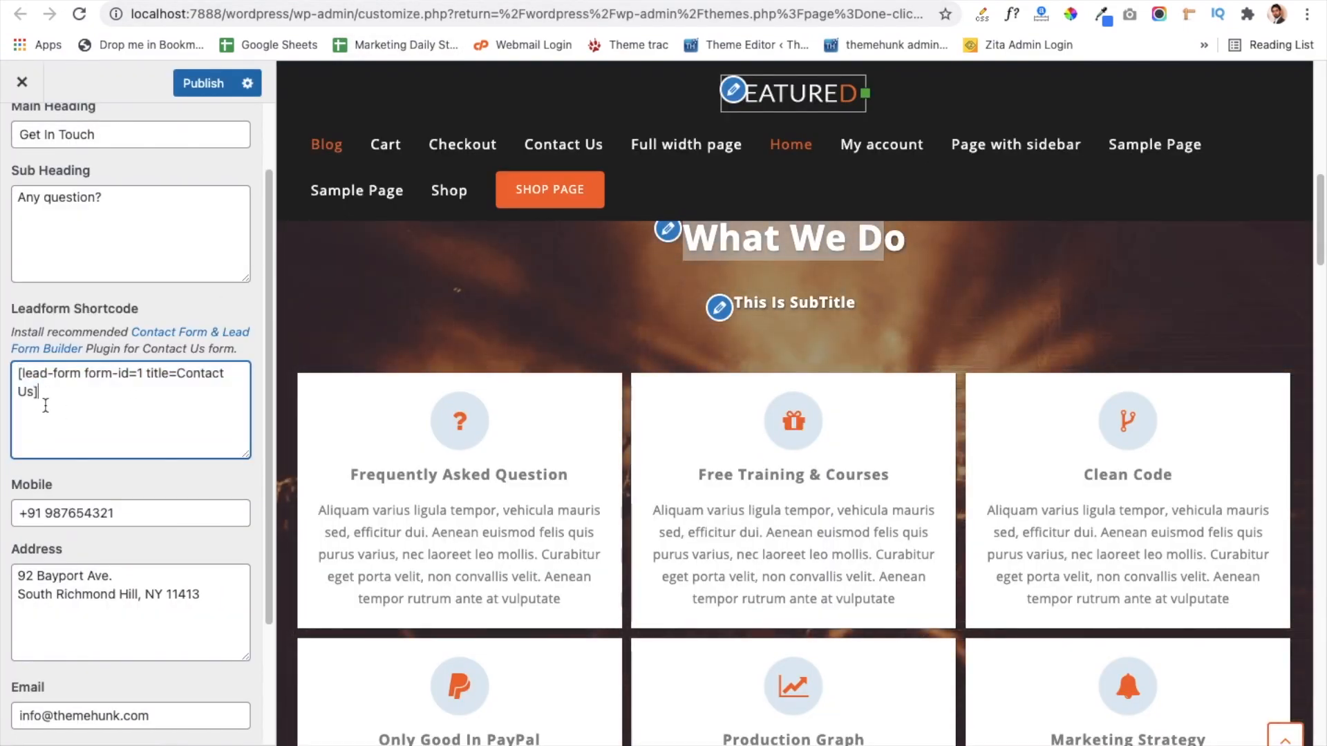
- Compare the Contact Section's mobile, address, email and map address fields with the contact form, details and map in the page preview
scroll(655, 474, down, 20)
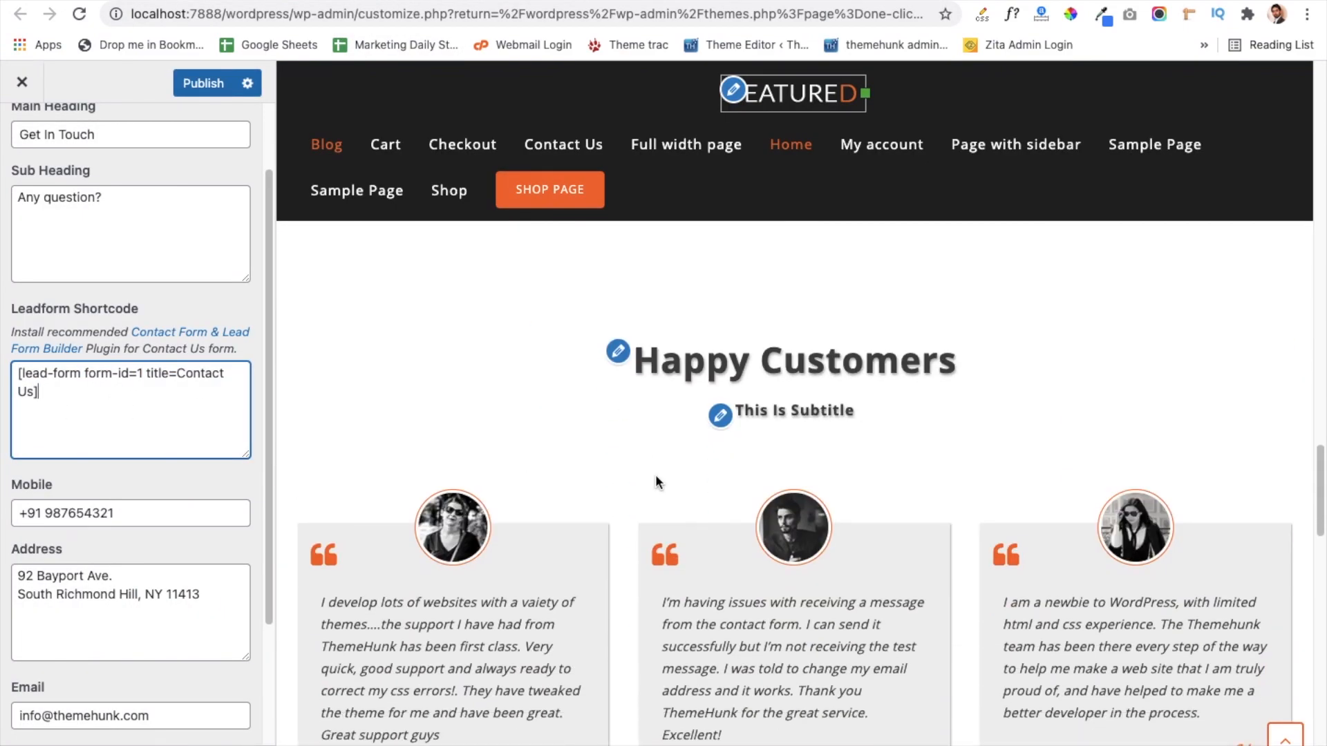
scroll(655, 476, down, 10)
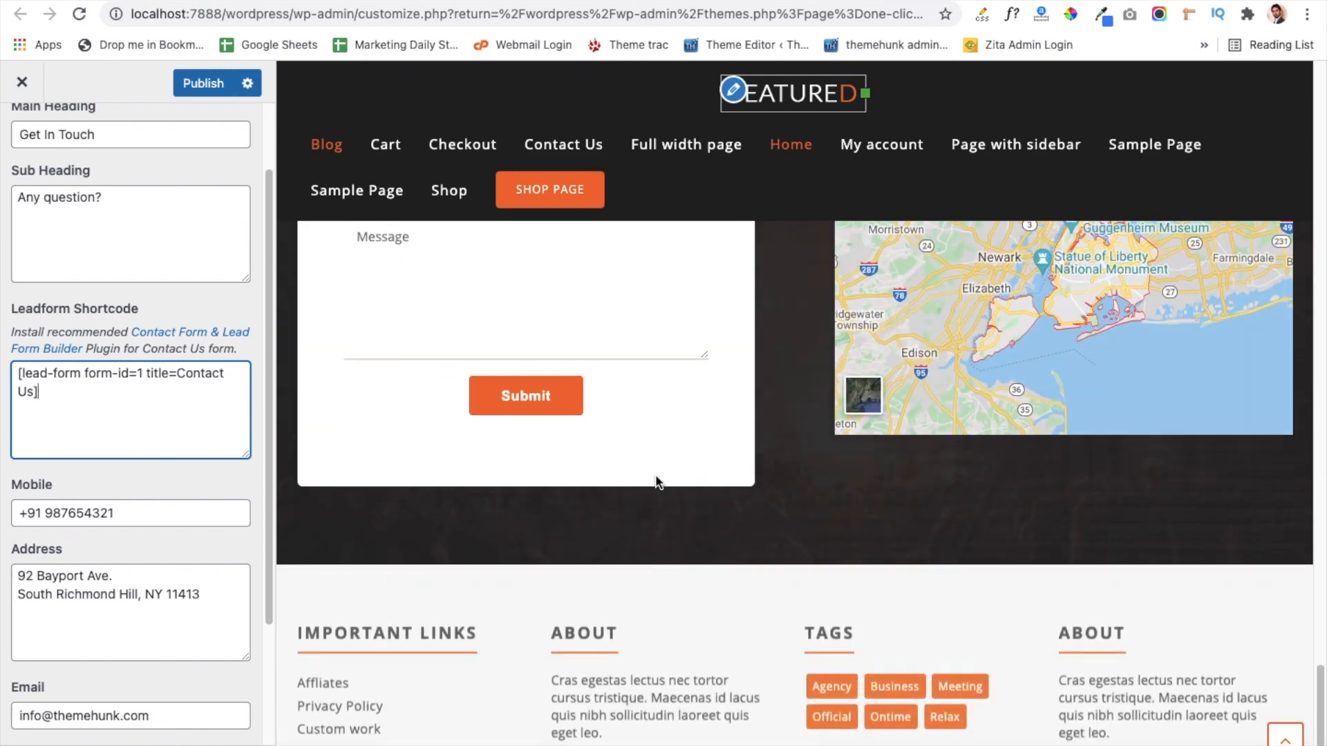
scroll(656, 477, up, 1)
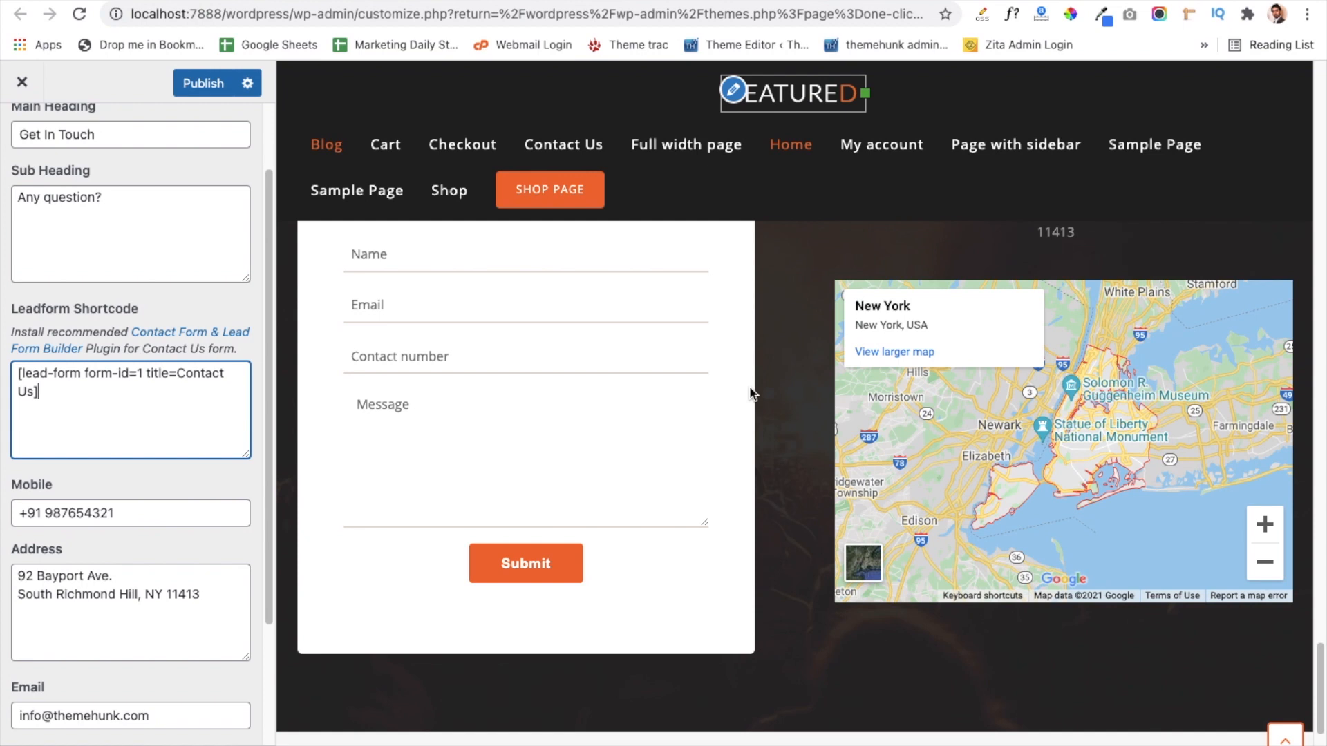
scroll(788, 409, up, 3)
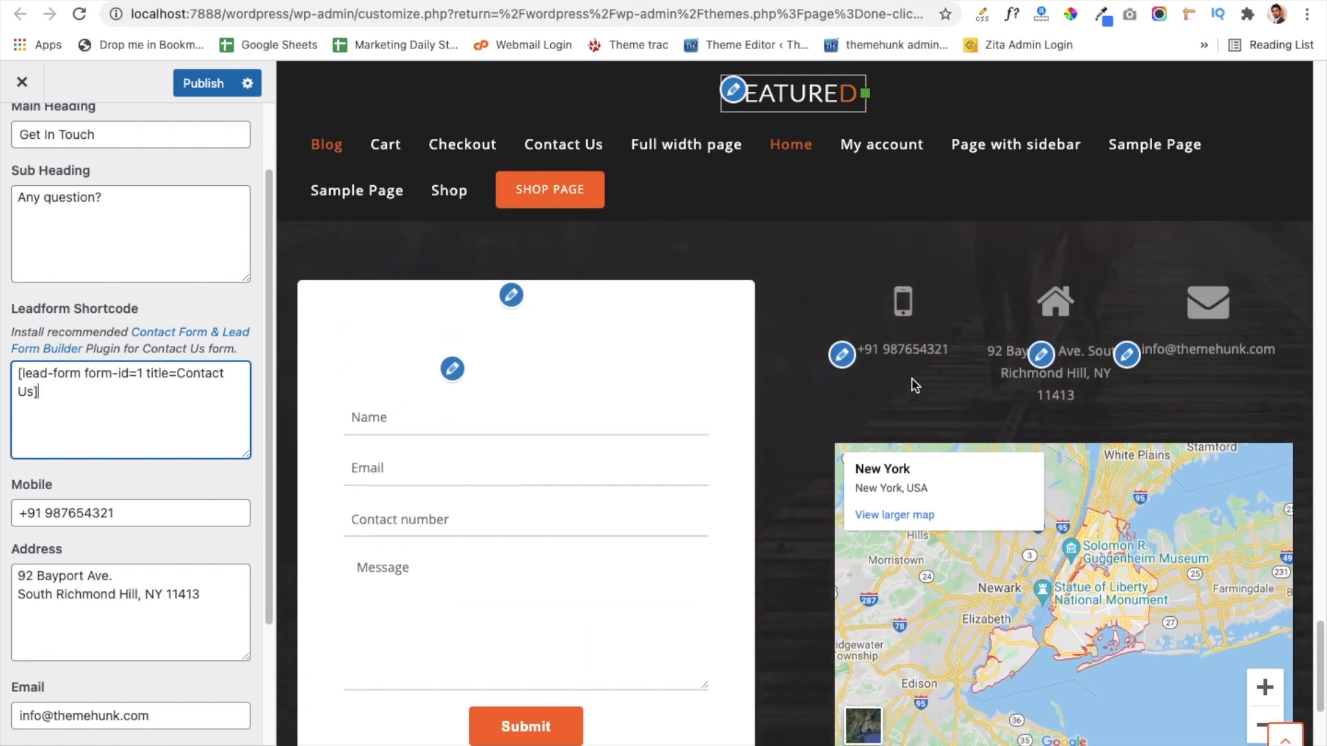
click(137, 513)
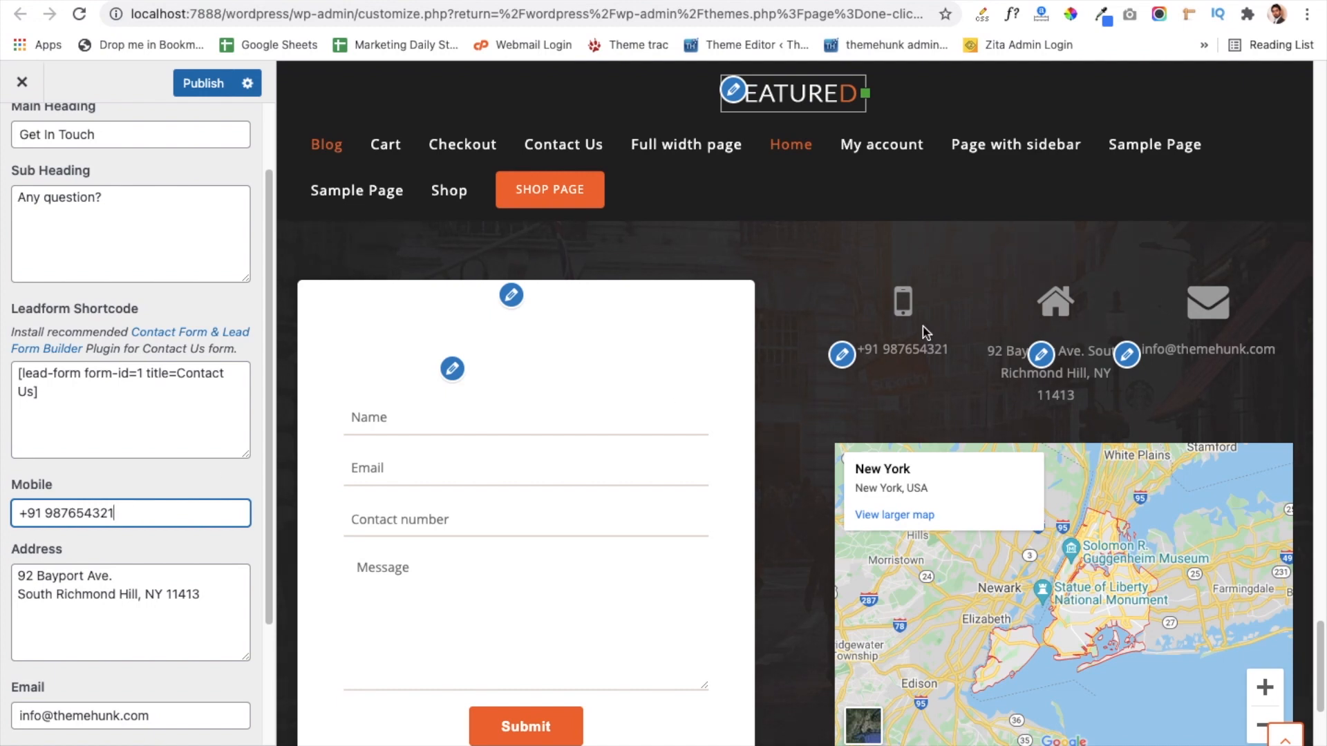
click(97, 617)
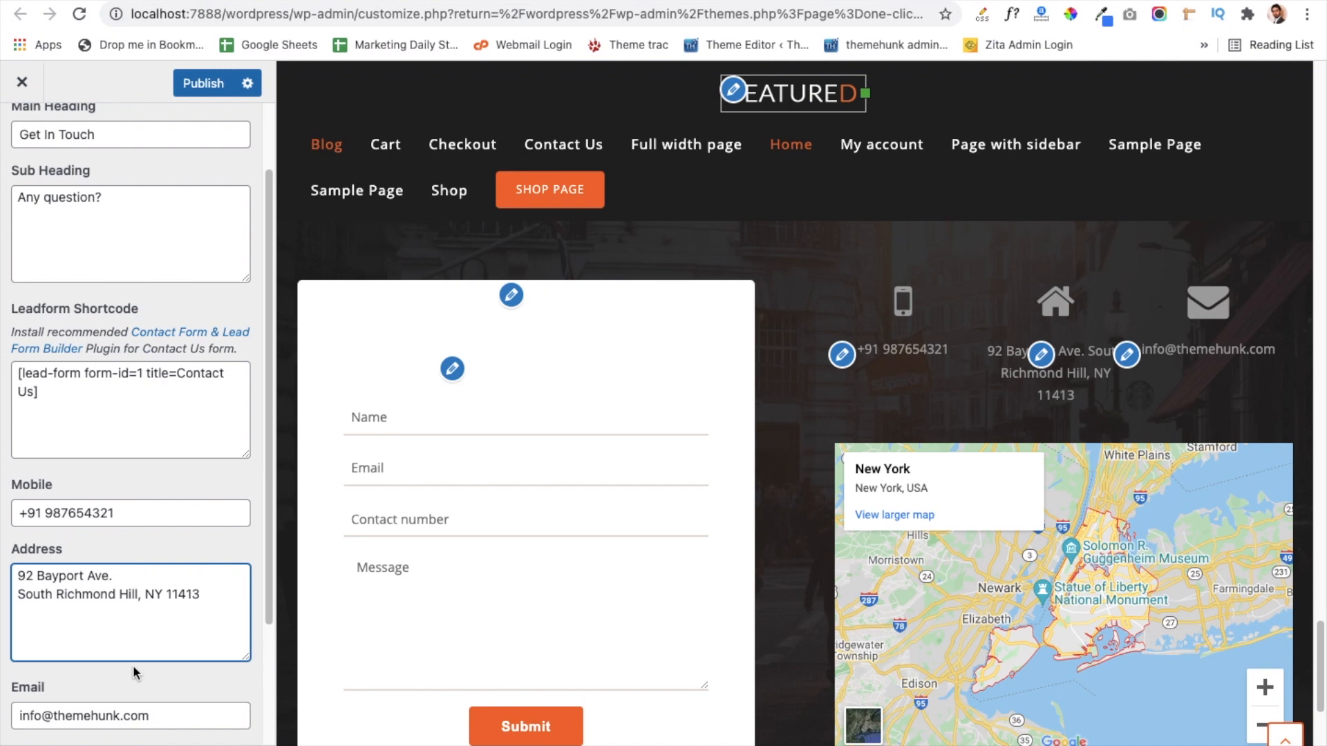
scroll(134, 674, down, 3)
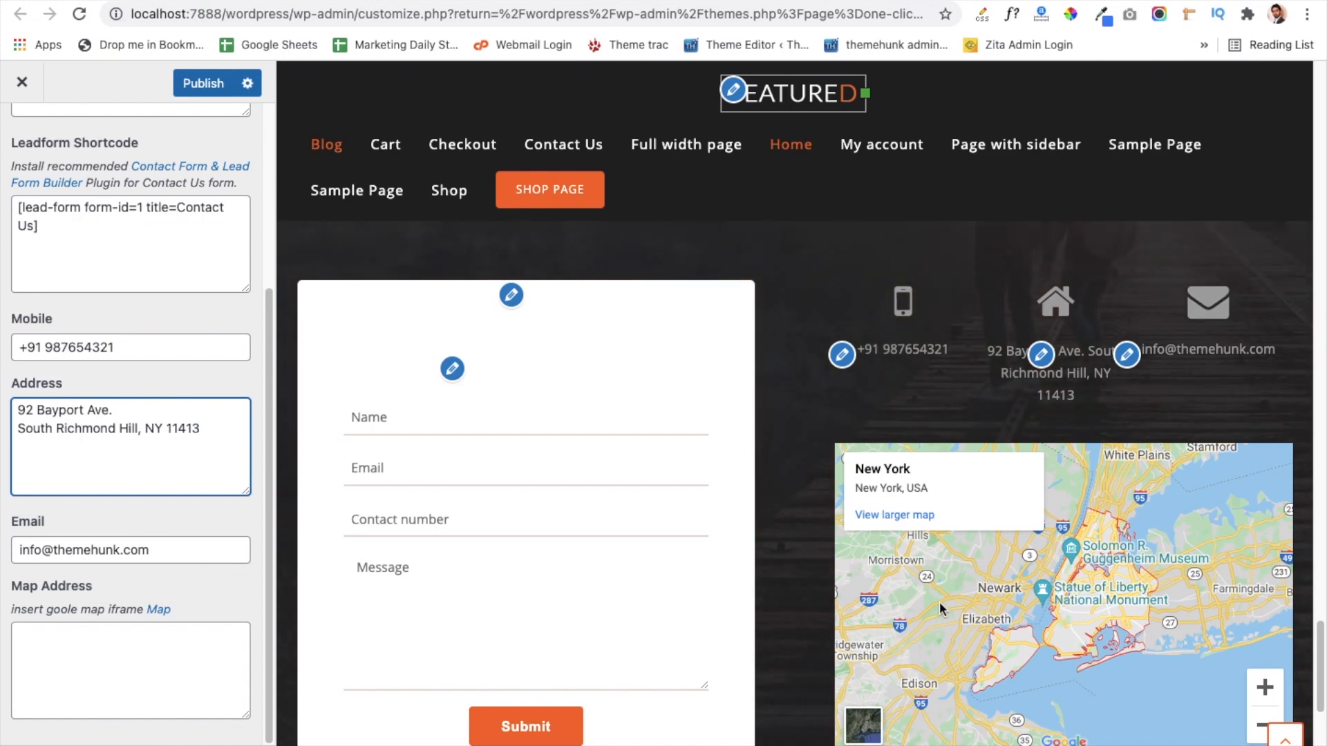
click(71, 663)
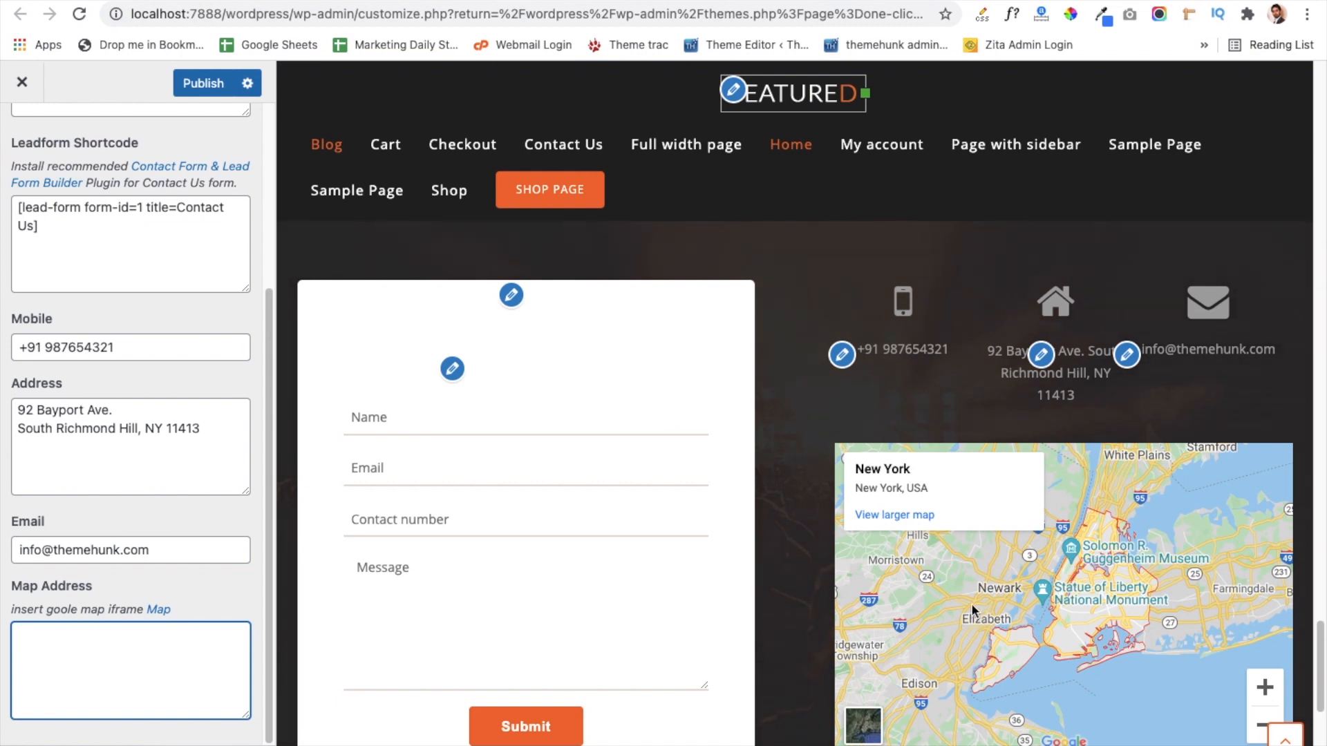
- Review the page footer and its four footer widget areas in the Widgets settings, and return to the main section list
scroll(783, 593, down, 7)
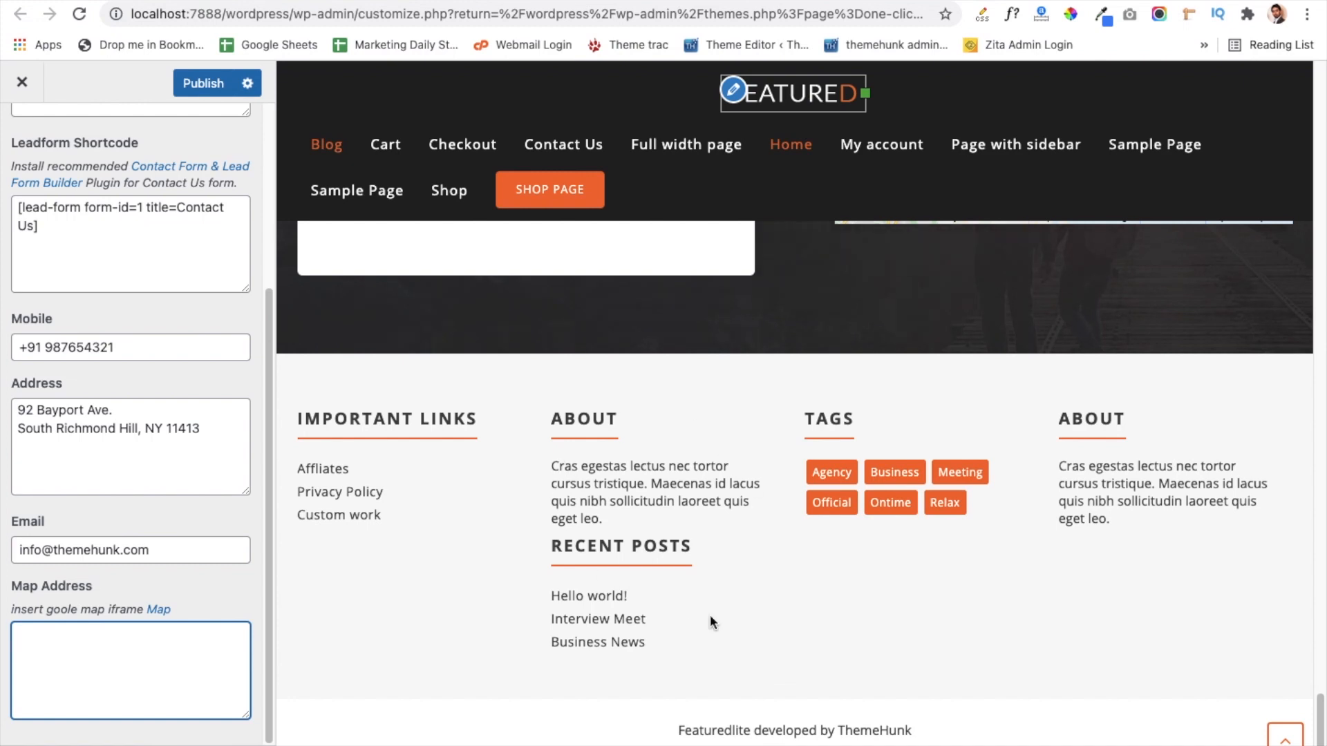
scroll(14, 207, up, 5)
click(26, 138)
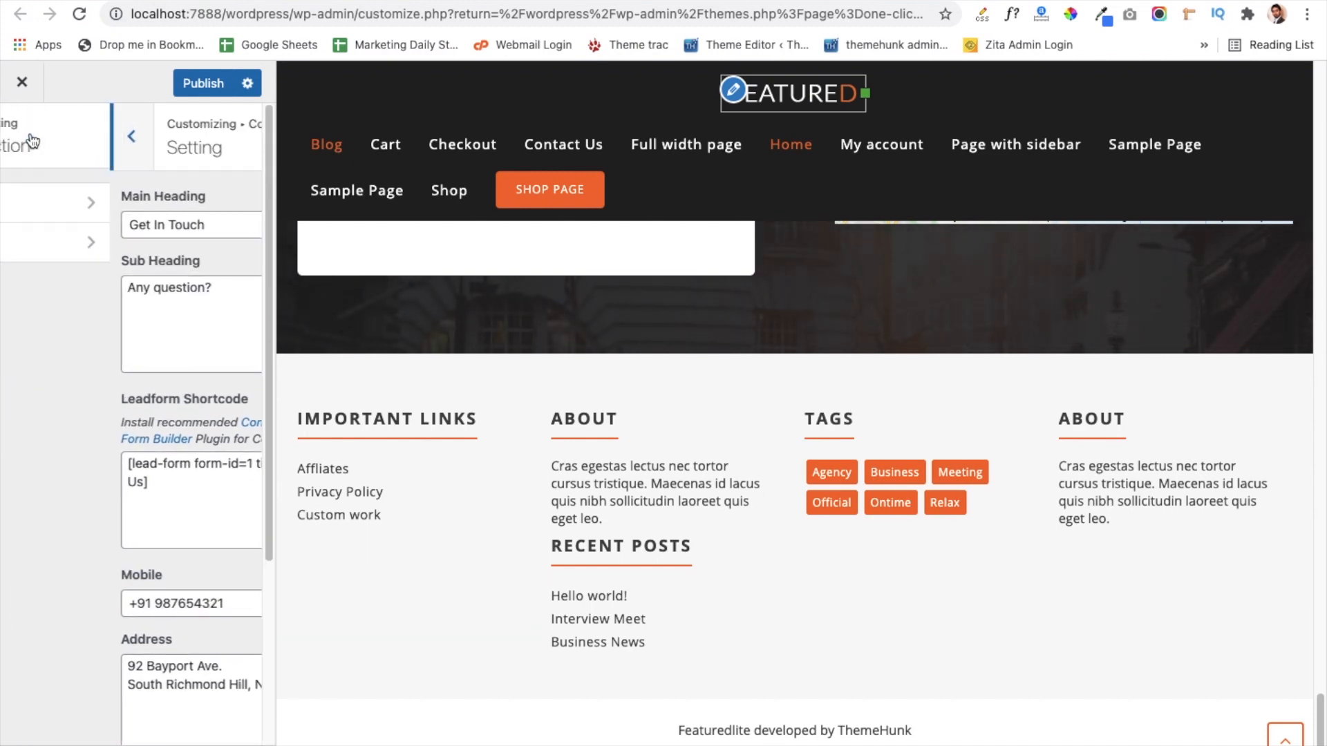
click(23, 142)
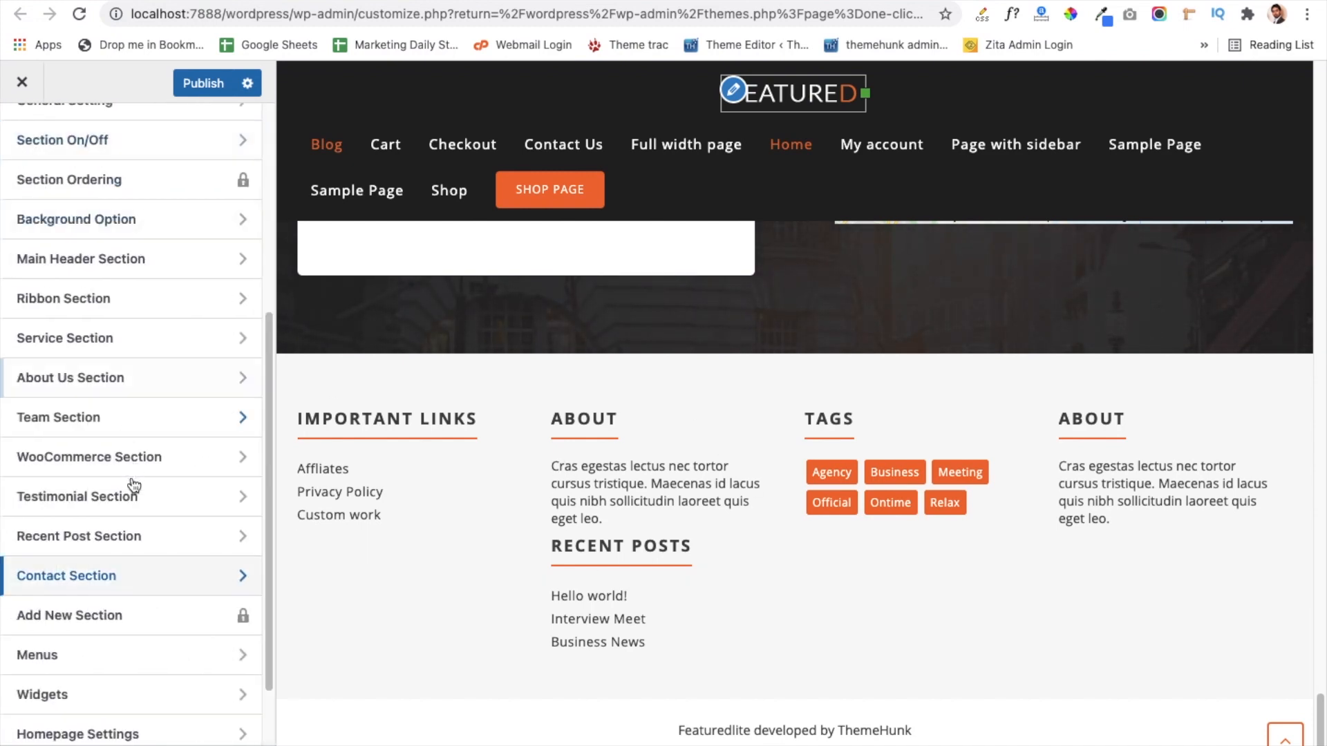
click(123, 698)
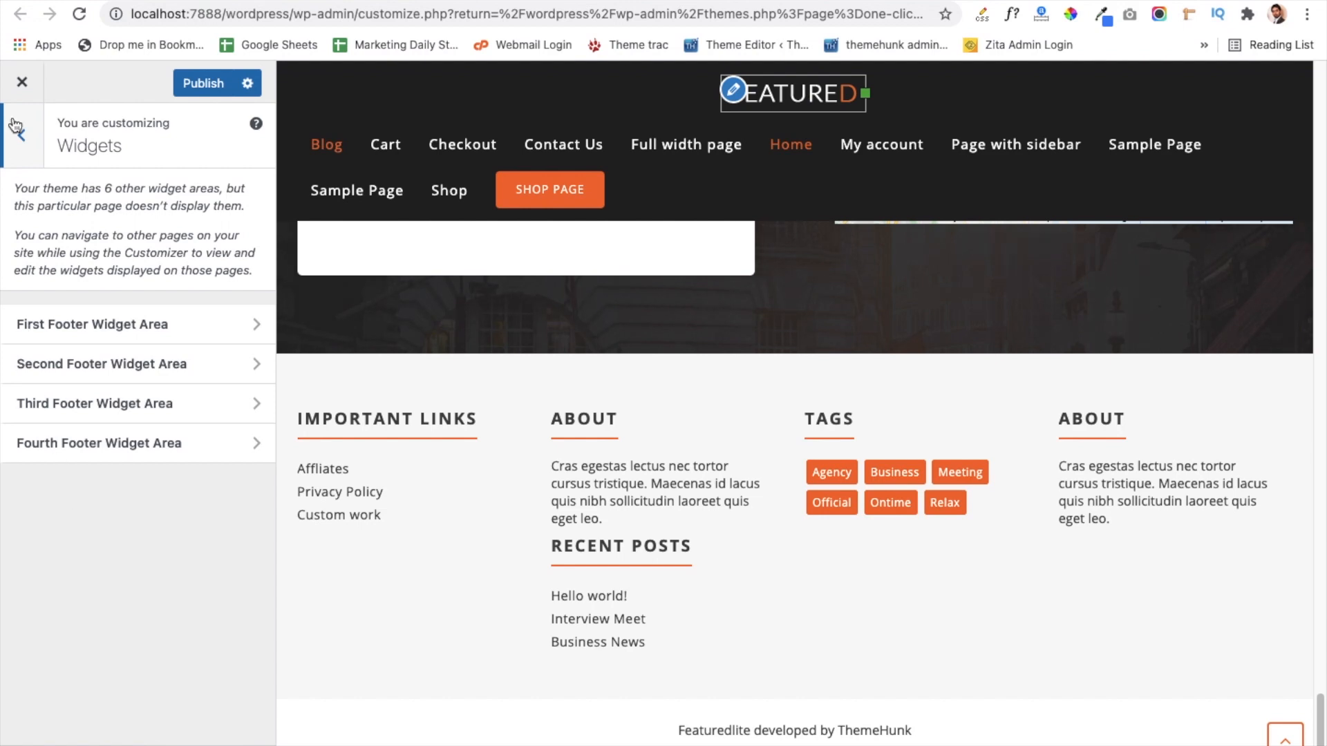
click(38, 146)
scroll(38, 146, up, 5)
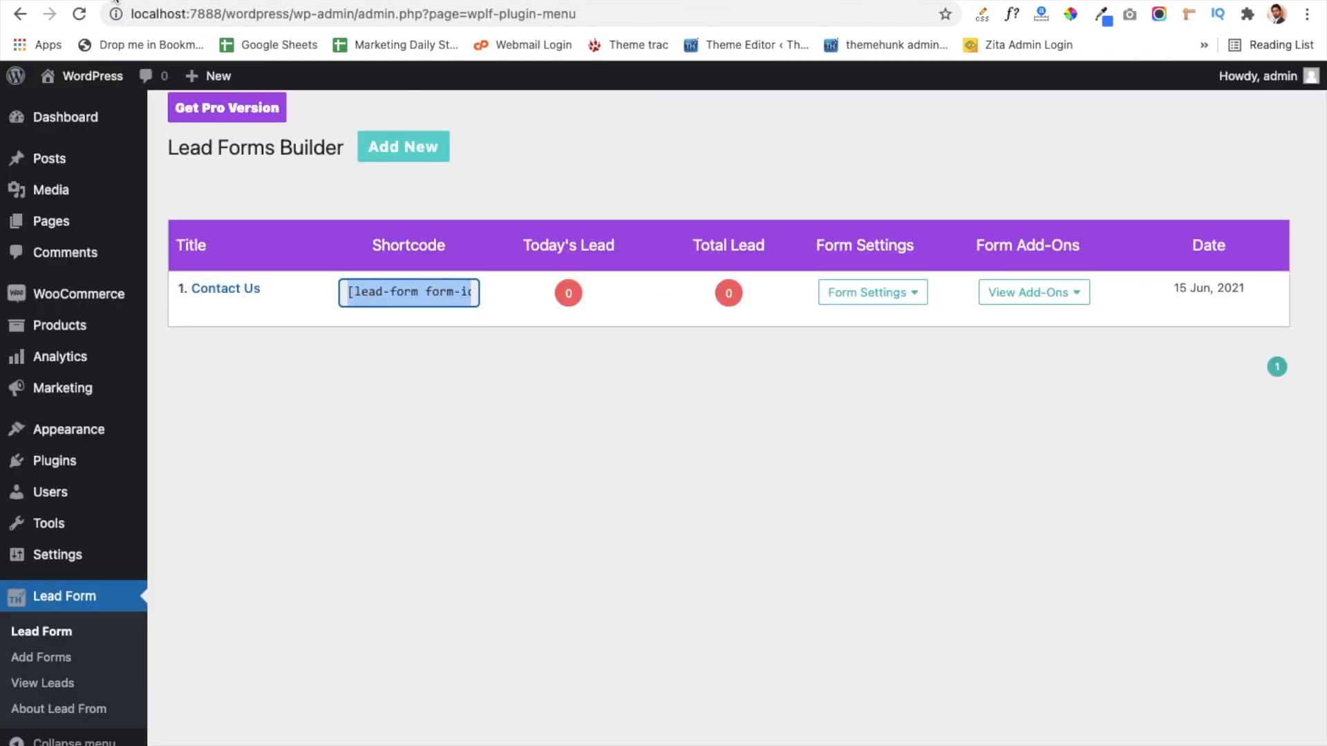
- Create a new navigation menu named "My Main Menu" from the WordPress dashboard
mouse_move(138, 484)
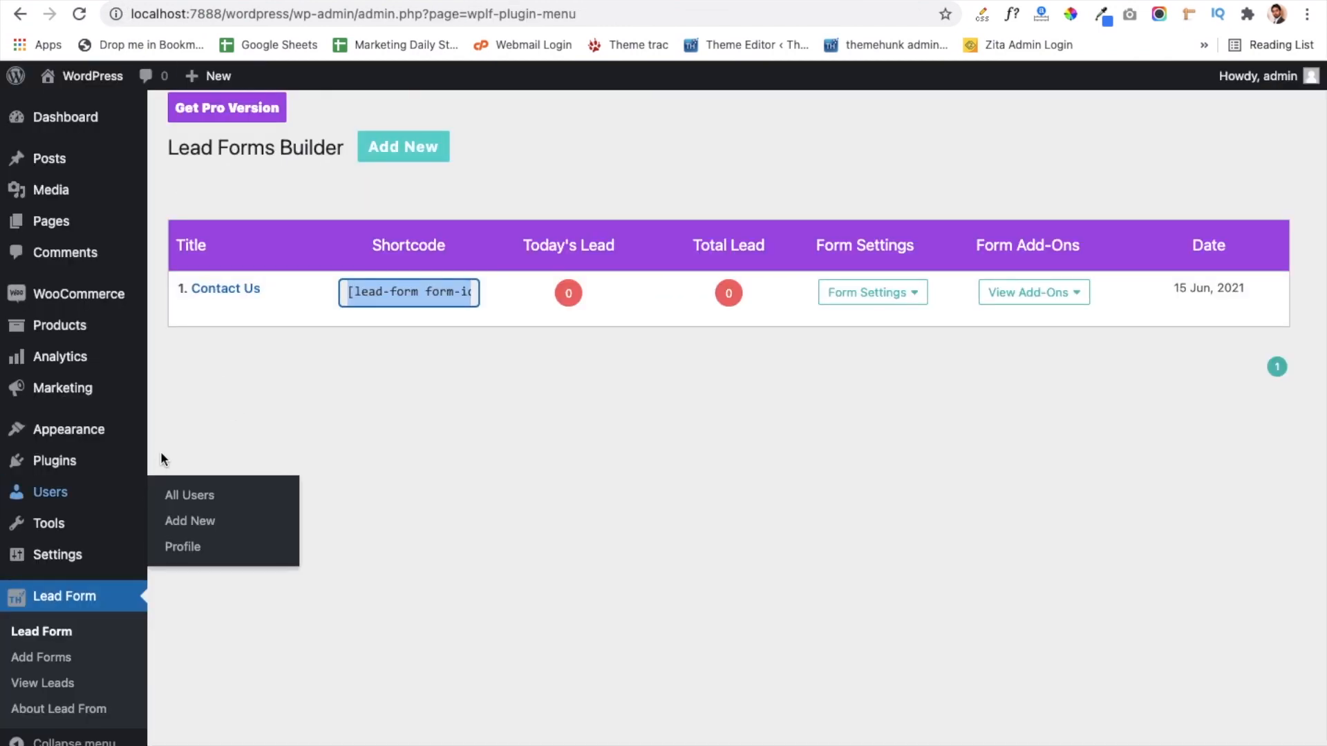
mouse_move(69, 434)
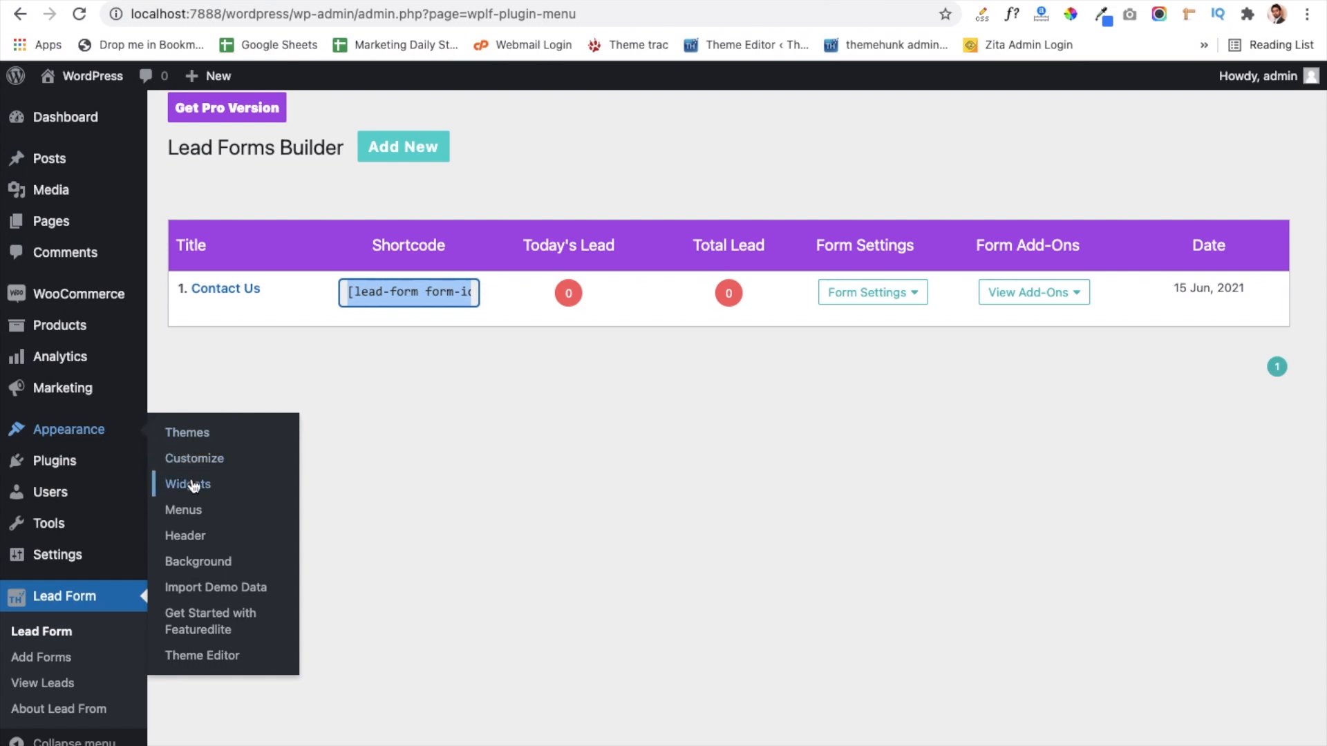
click(198, 517)
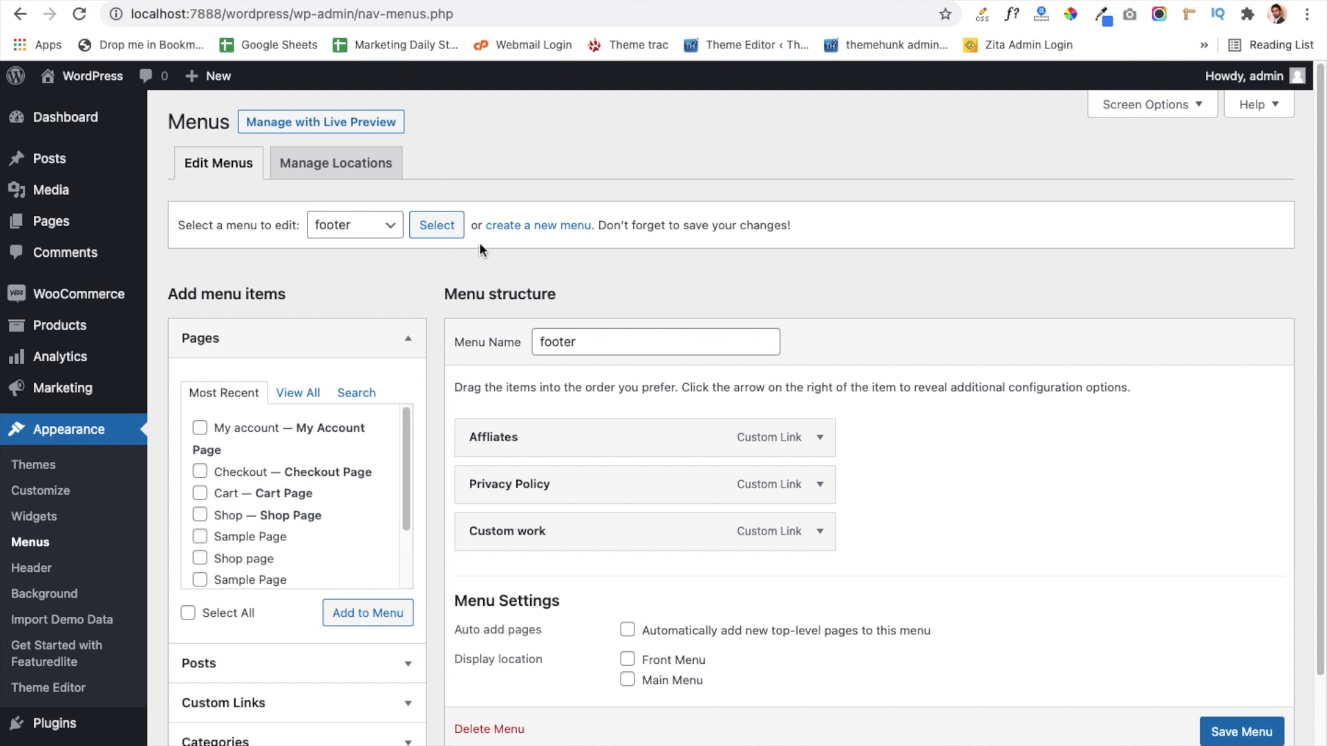
click(532, 233)
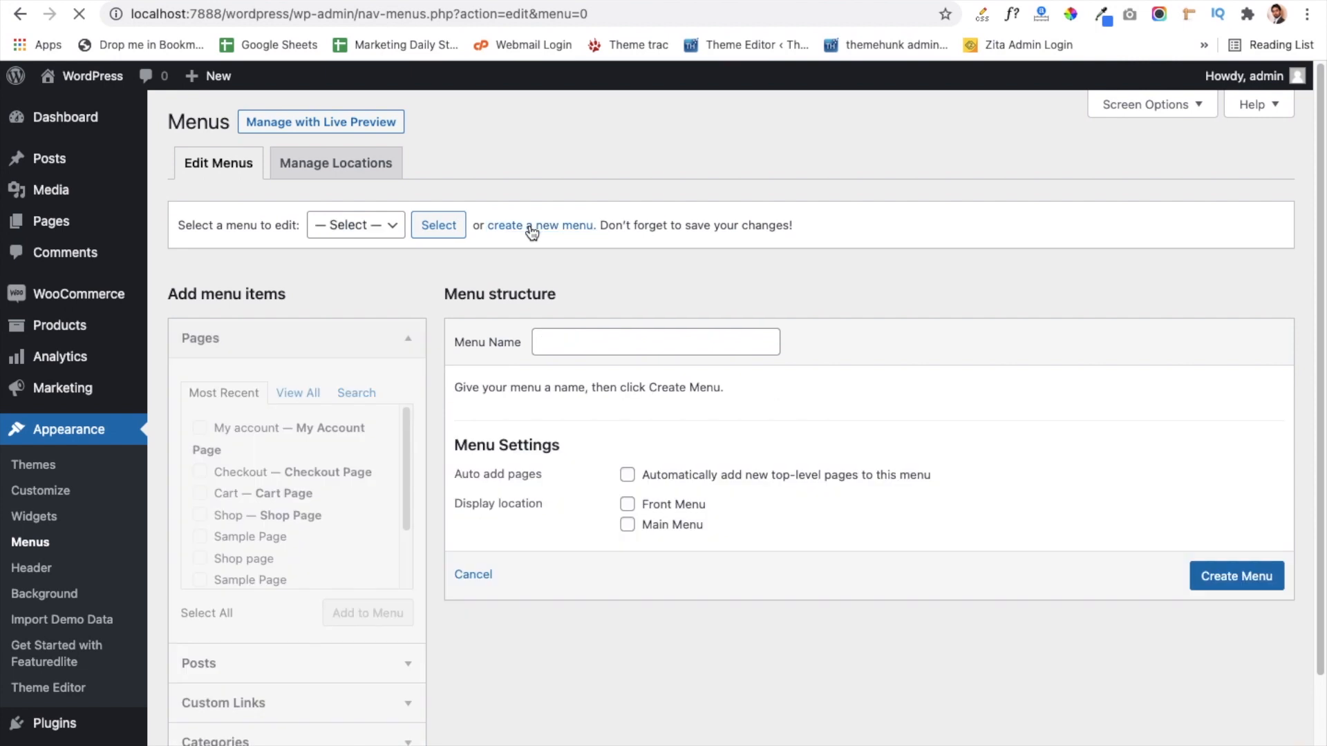
click(581, 339)
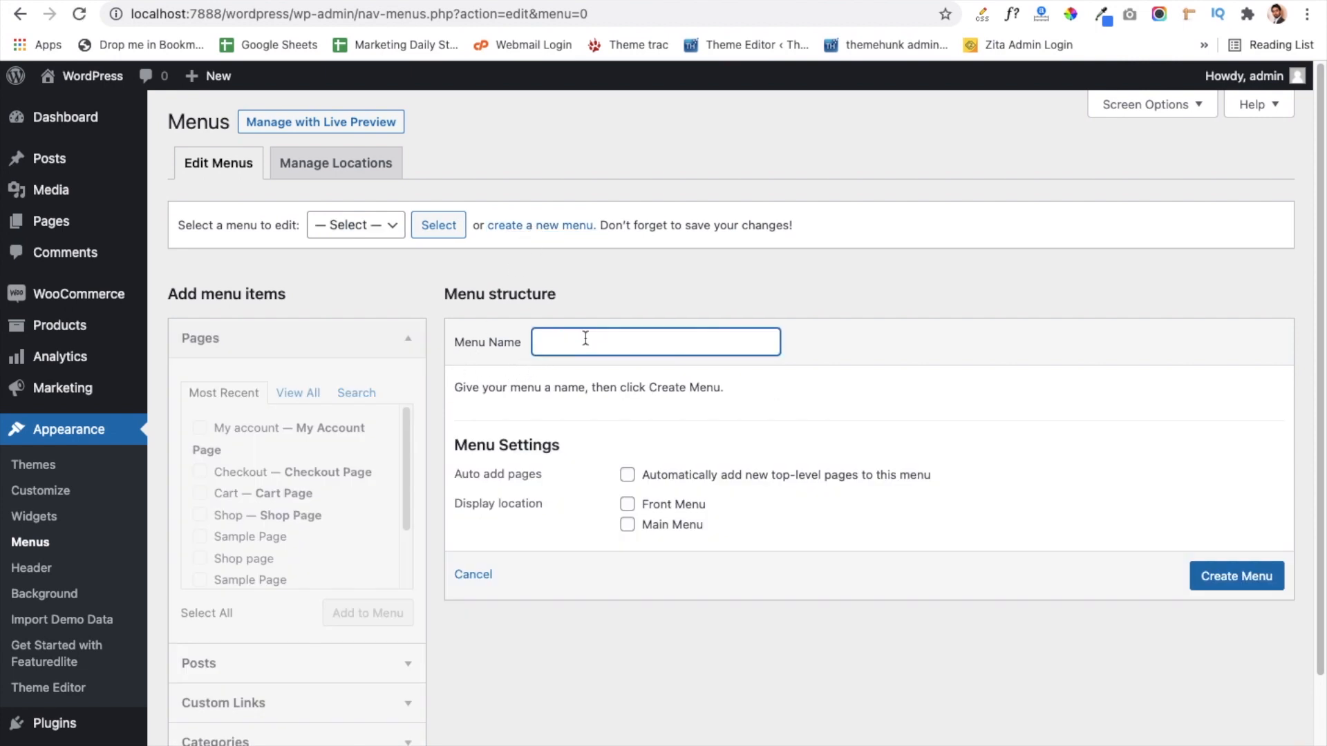
text(My Main)
text( menu)
text(enu)
click(1236, 586)
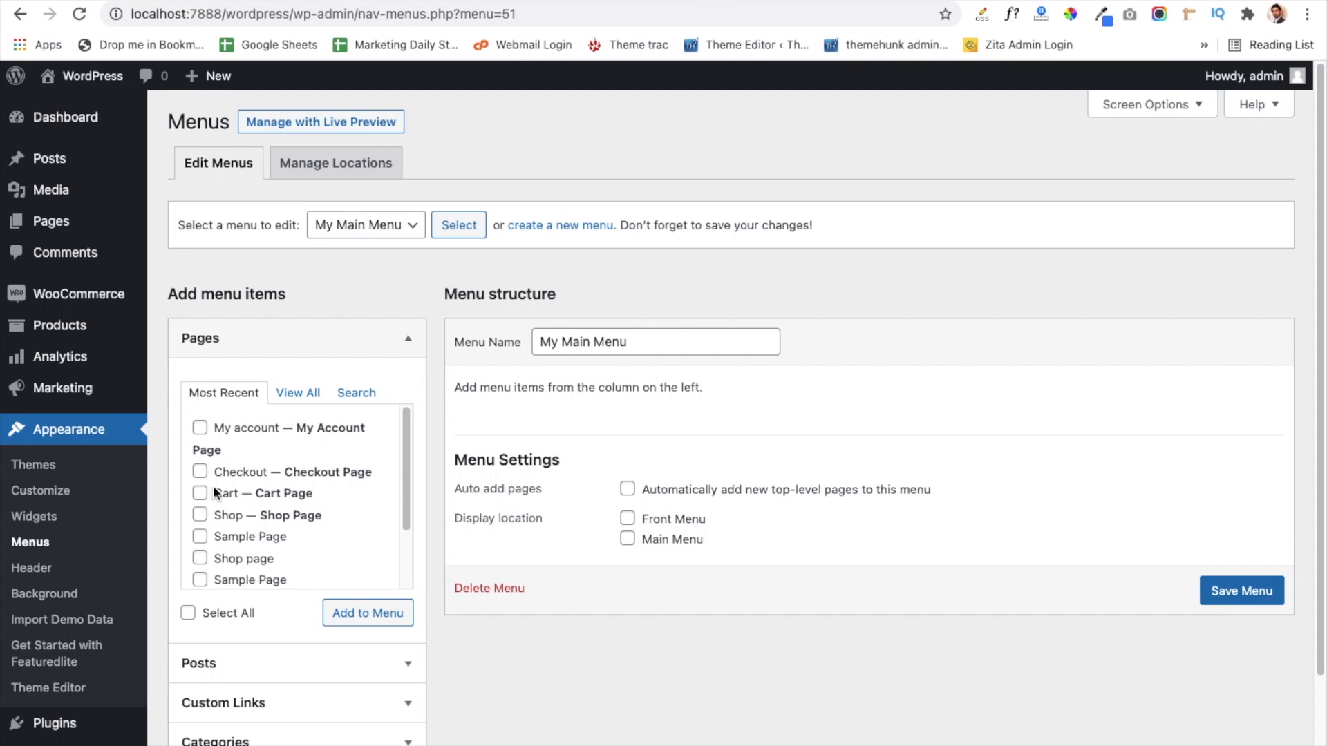
- Add the second-listed Sample Page, Contact Us, Full width page and Page with sidebar to the menu, placing Page with sidebar above Full width page
scroll(245, 546, down, 2)
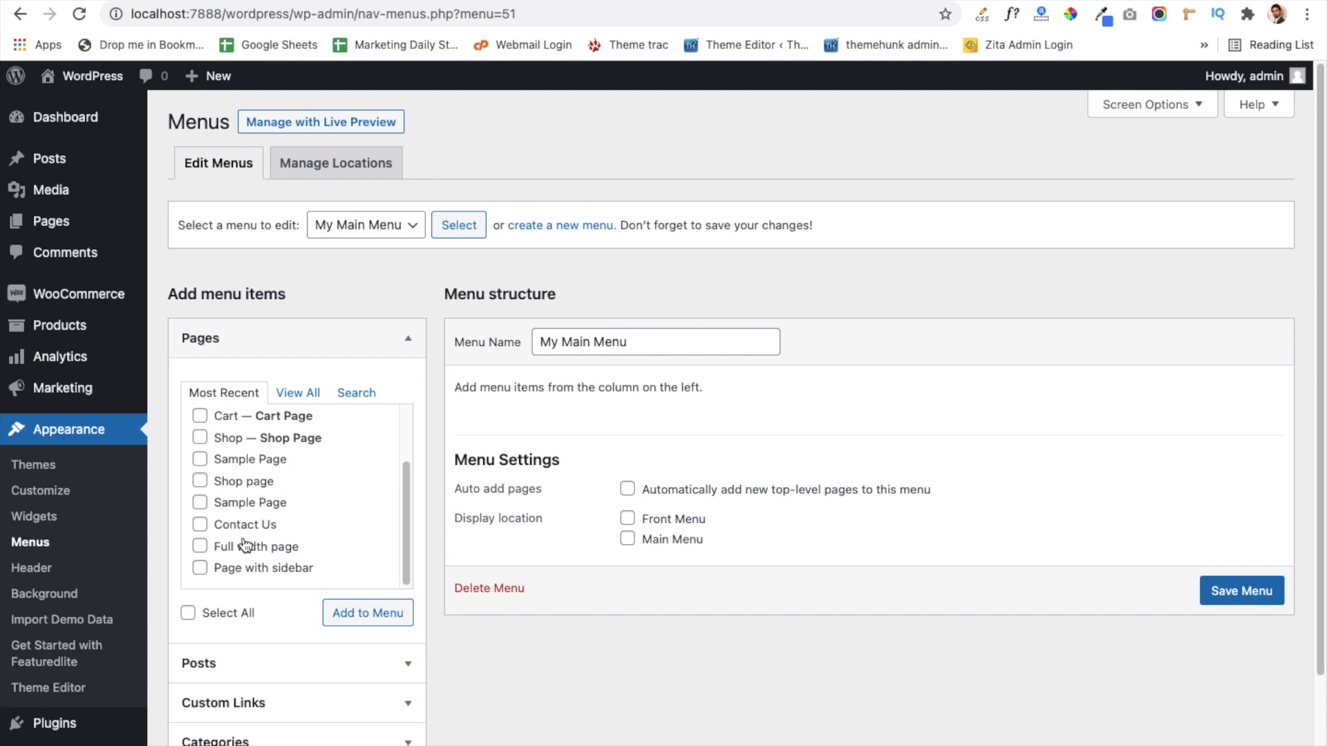
scroll(245, 546, up, 2)
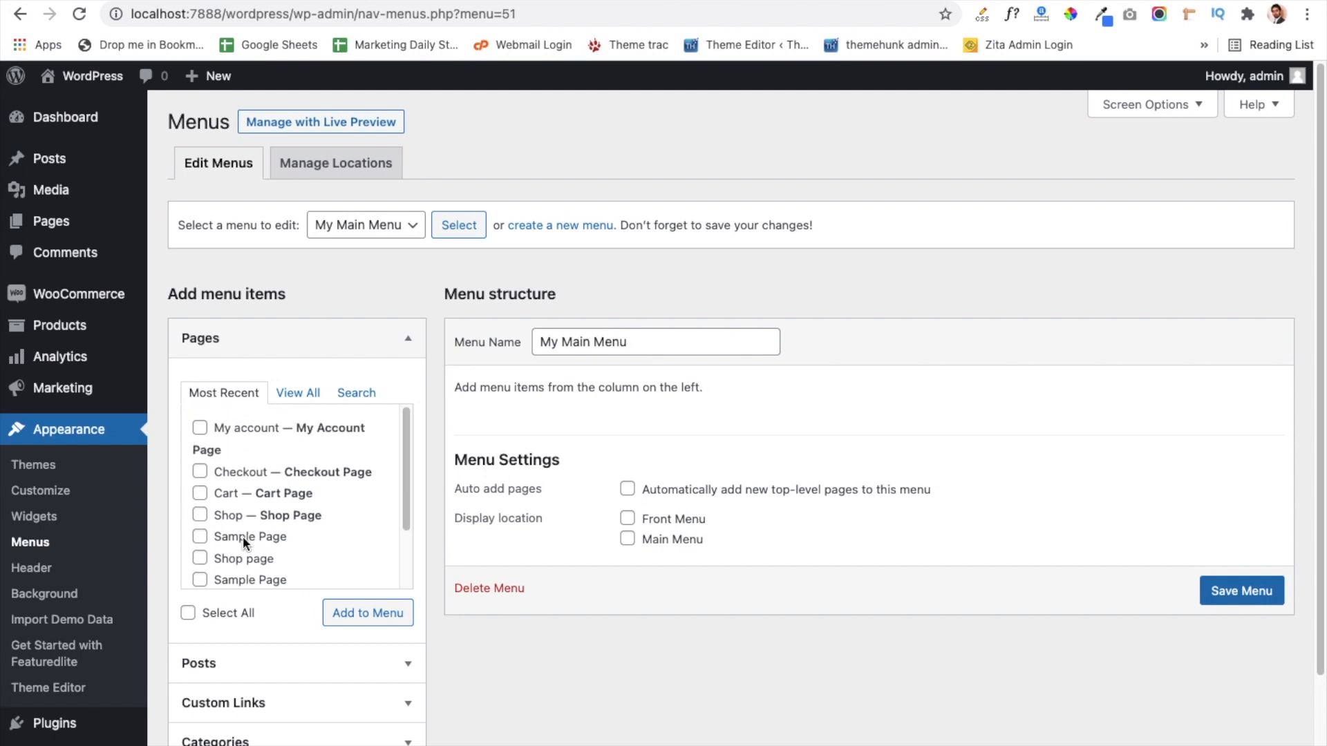
scroll(242, 536, down, 2)
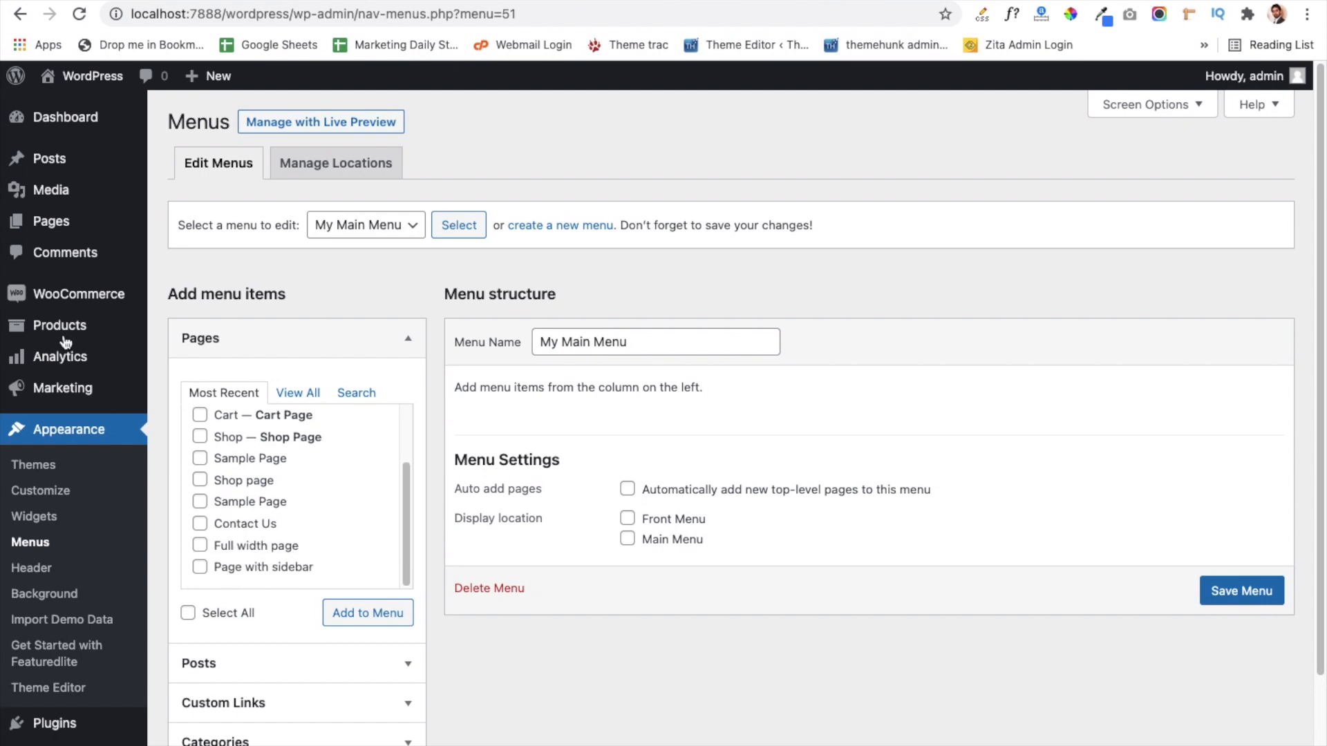
mouse_move(106, 226)
click(202, 503)
click(199, 524)
click(200, 546)
click(201, 568)
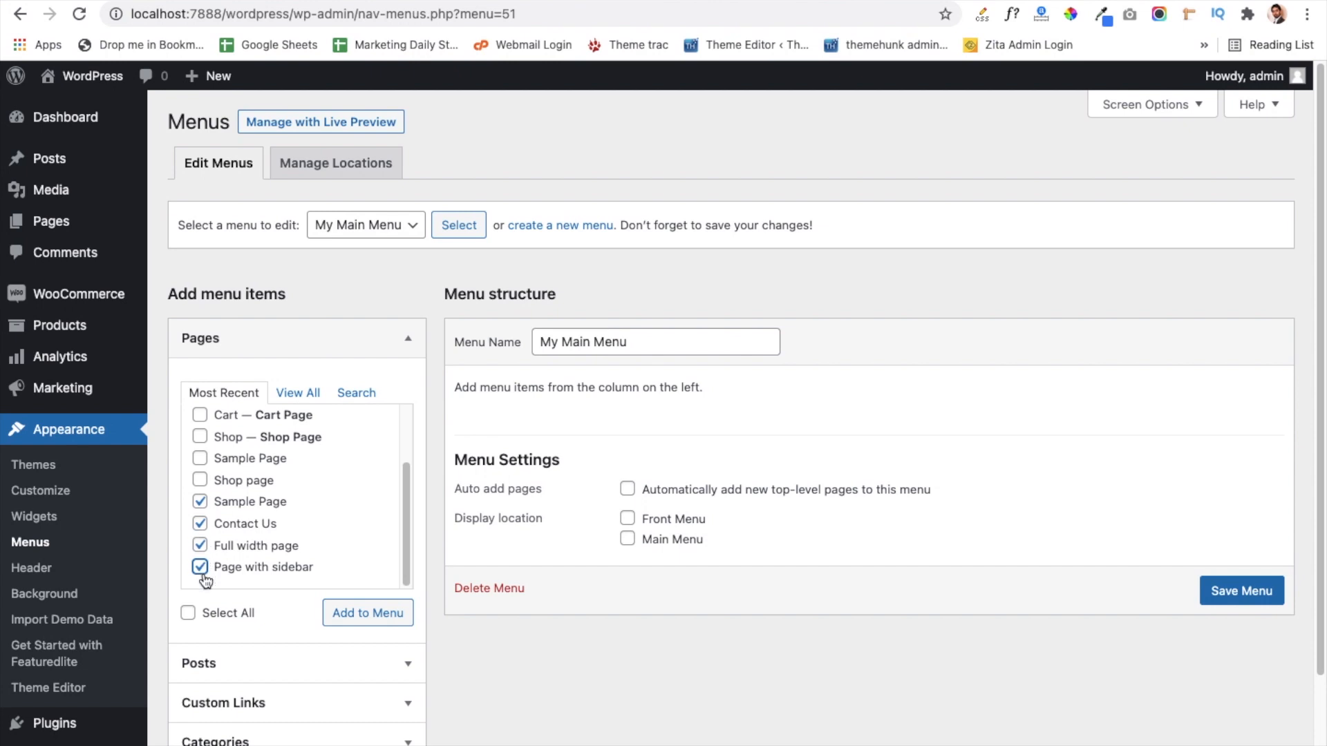
click(369, 620)
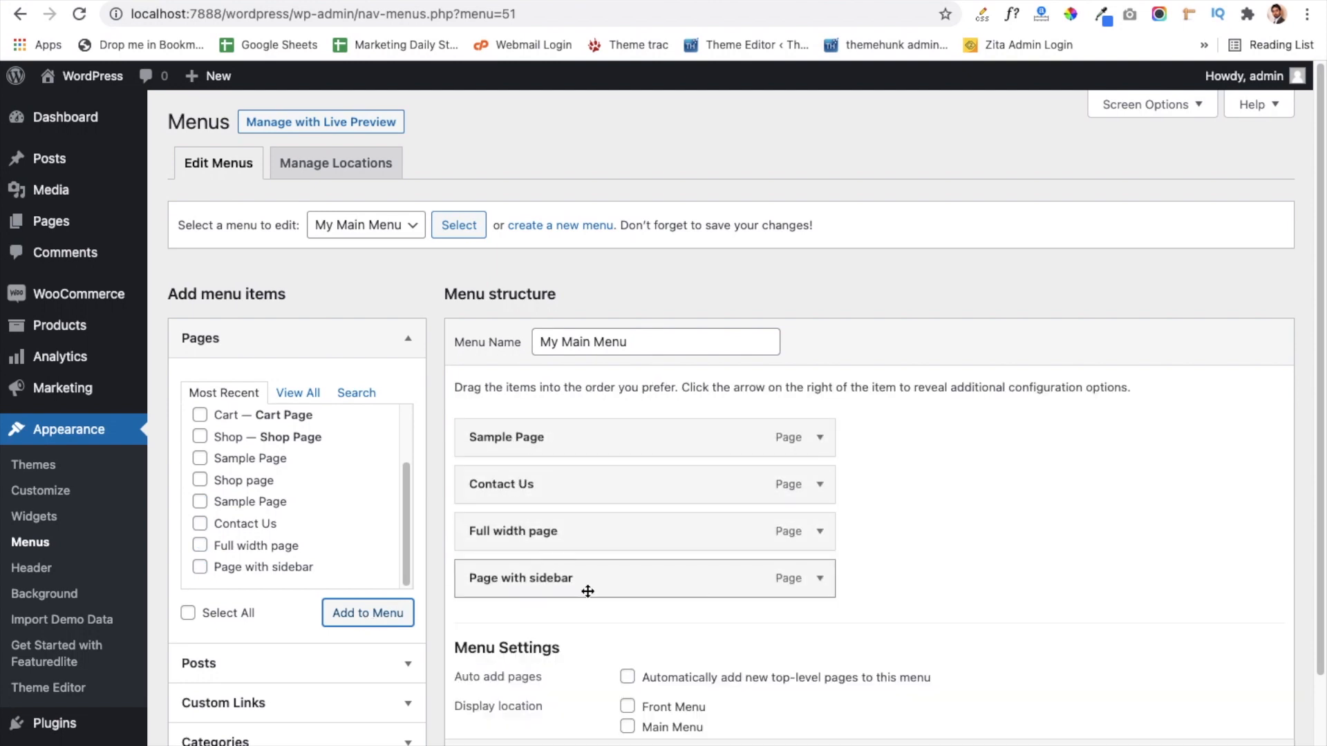
drag(560, 582, 565, 530)
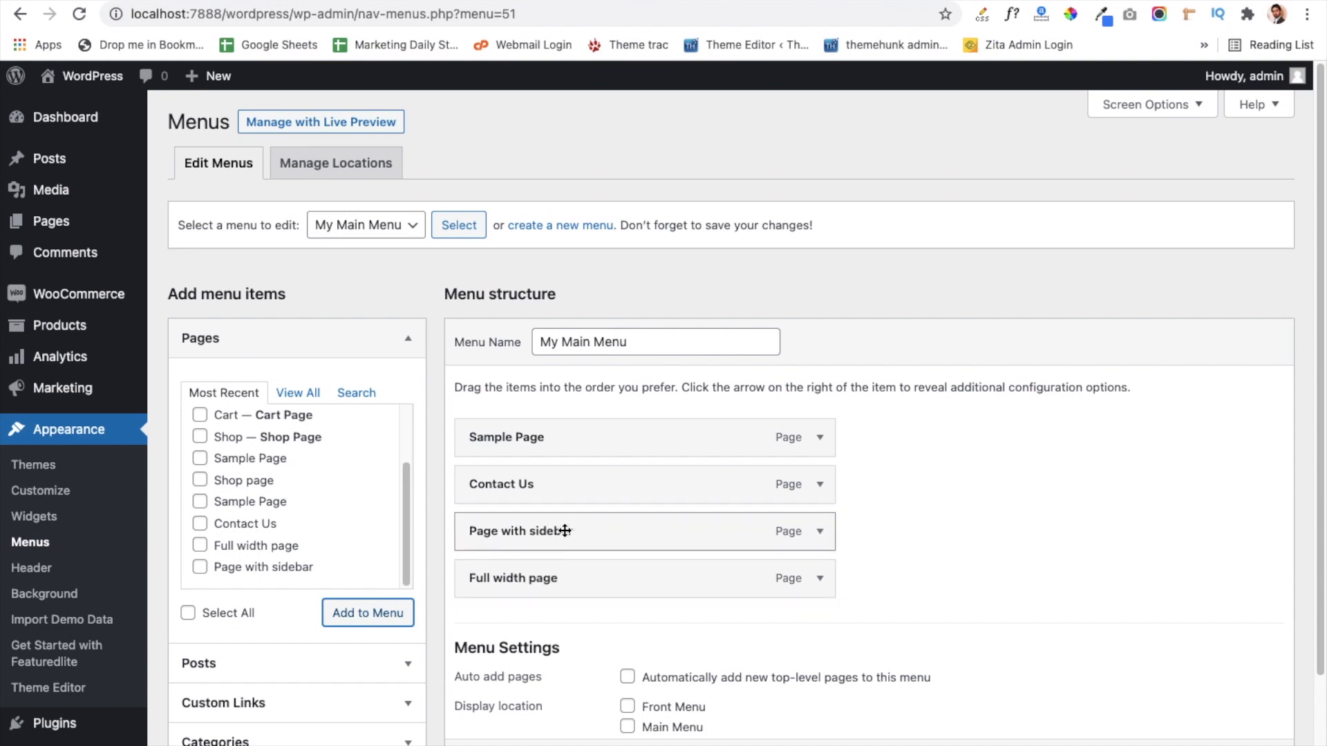
- Assign My Main Menu to the Front Menu and Main Menu display locations and save the menu
scroll(586, 626, down, 2)
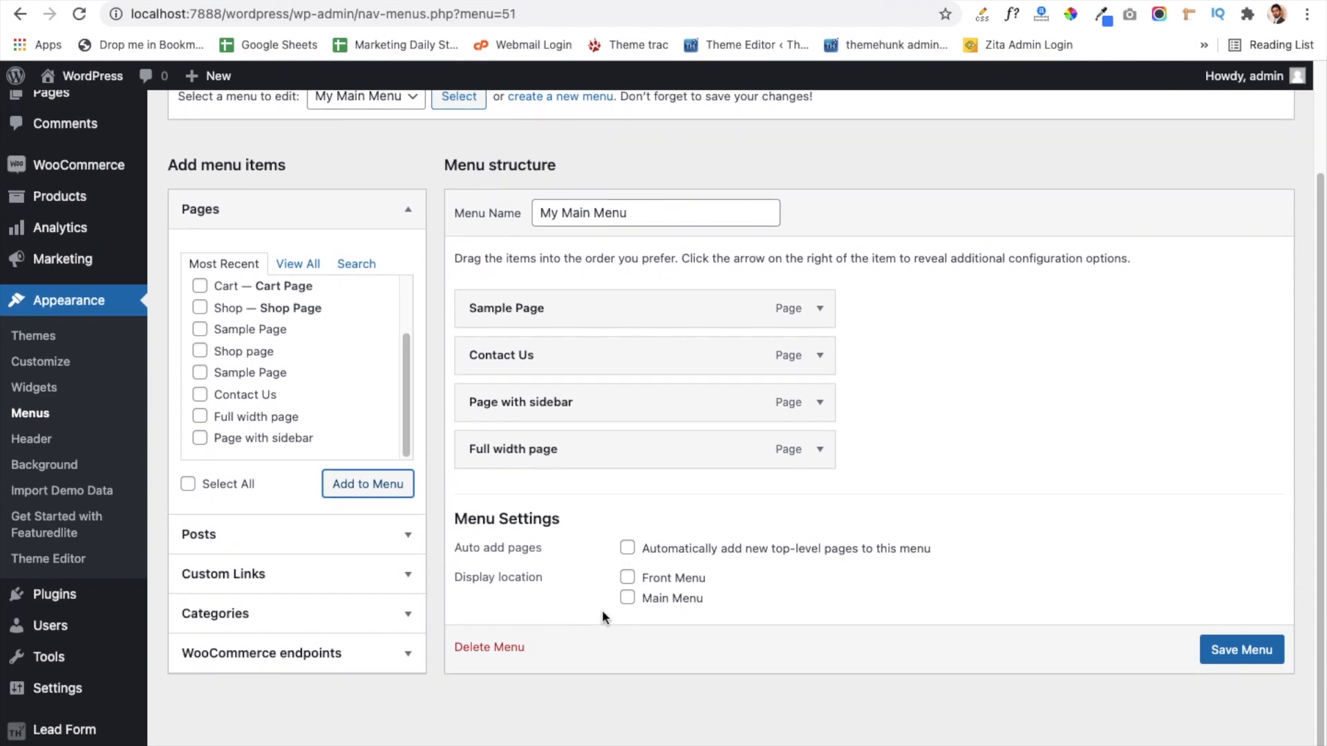
click(627, 579)
click(628, 599)
click(1228, 651)
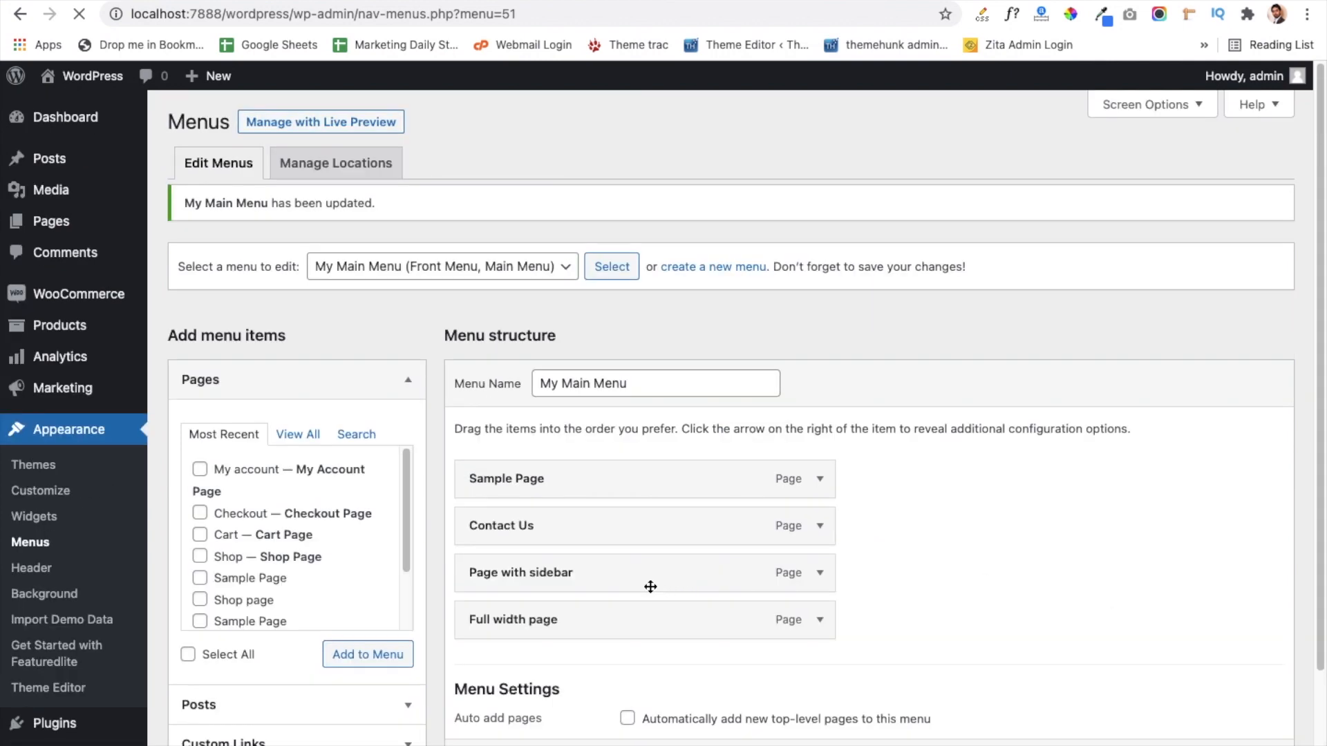
scroll(661, 725, down, 3)
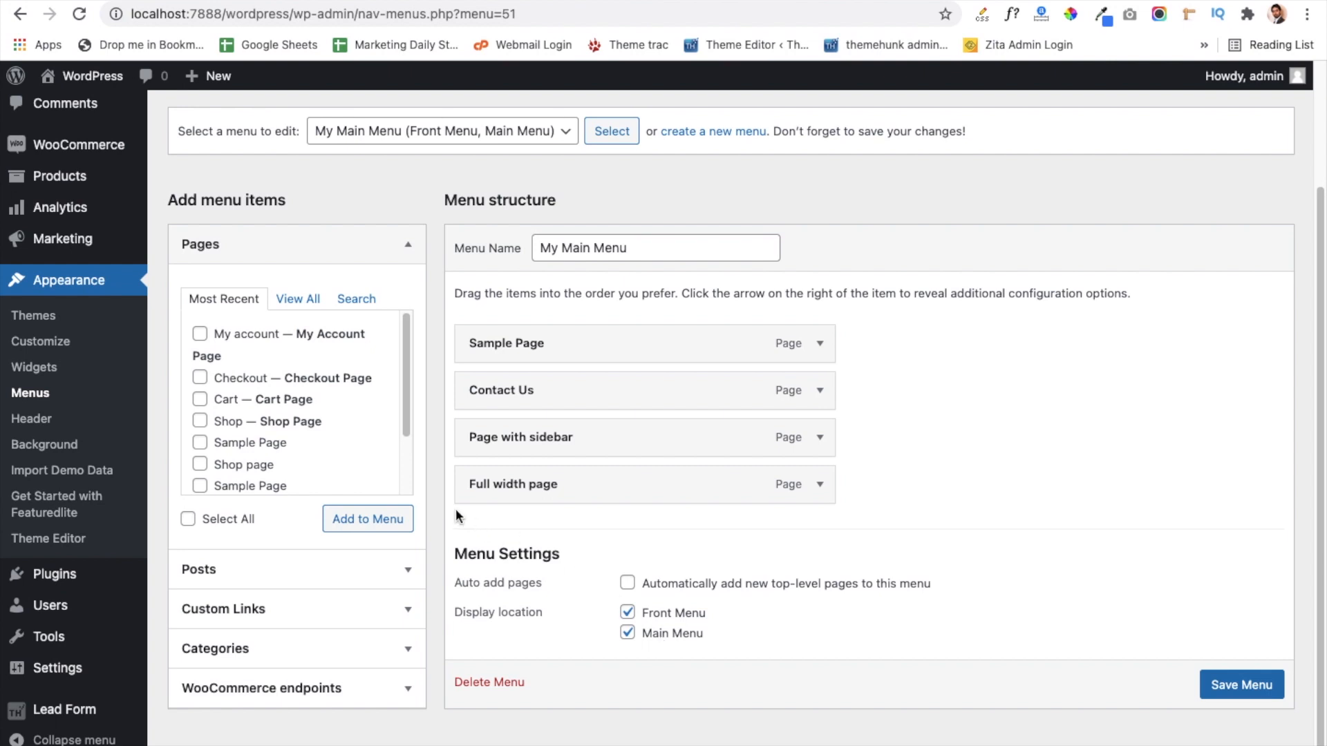
- Reload the live website and check the new header menu from the Latest News section up to the page's hero area
click(254, 2)
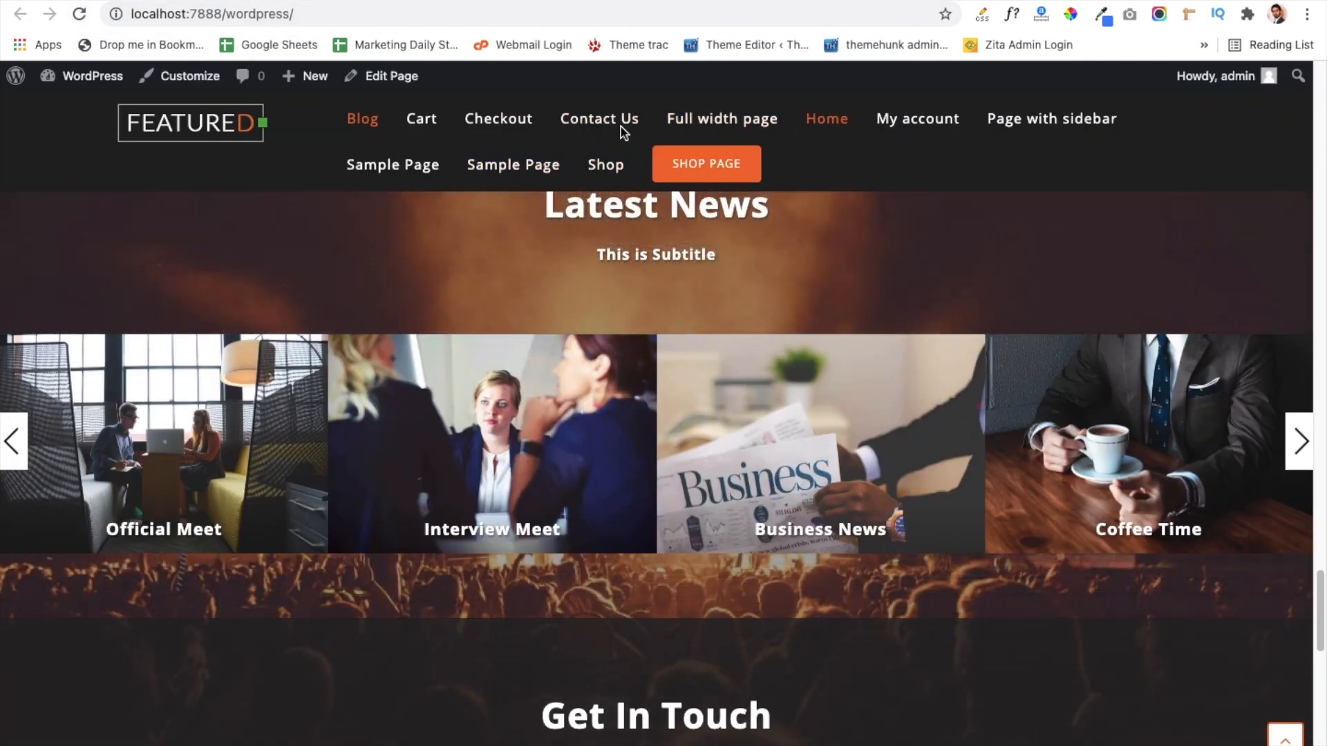
click(80, 14)
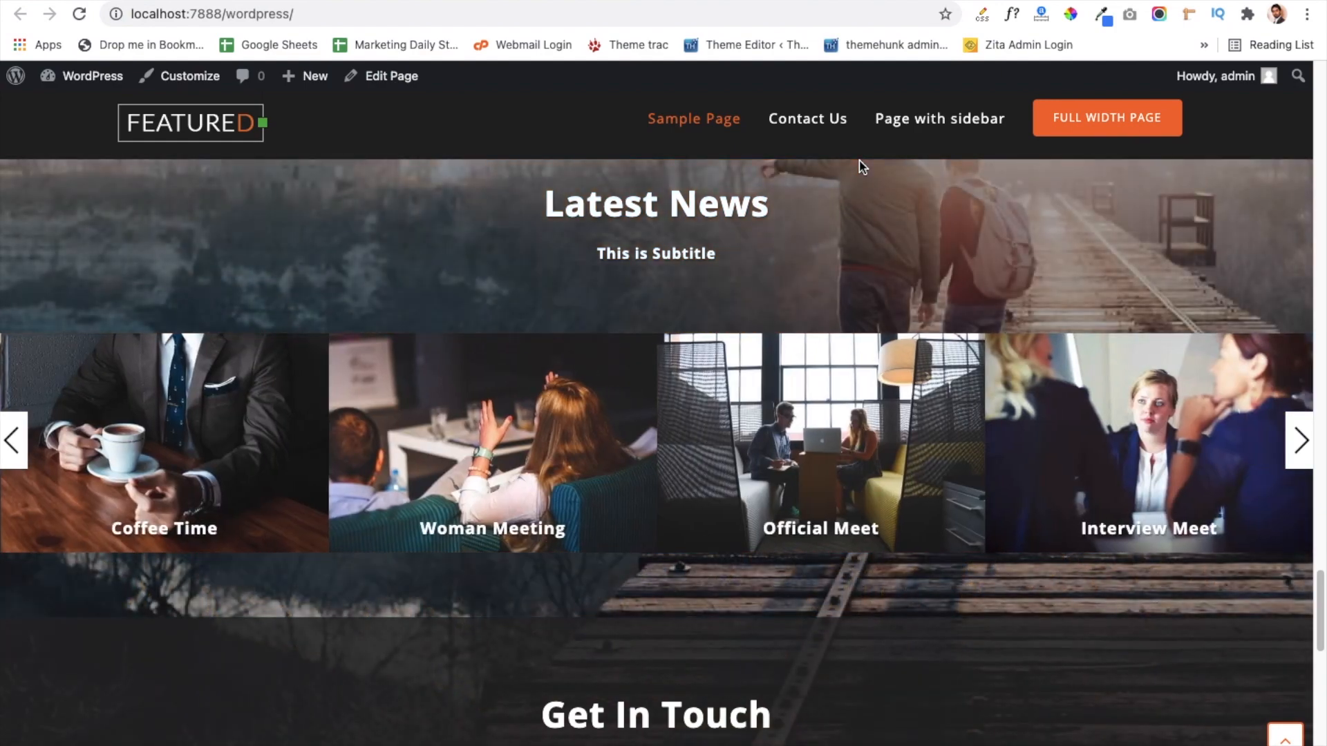
scroll(860, 166, up, 15)
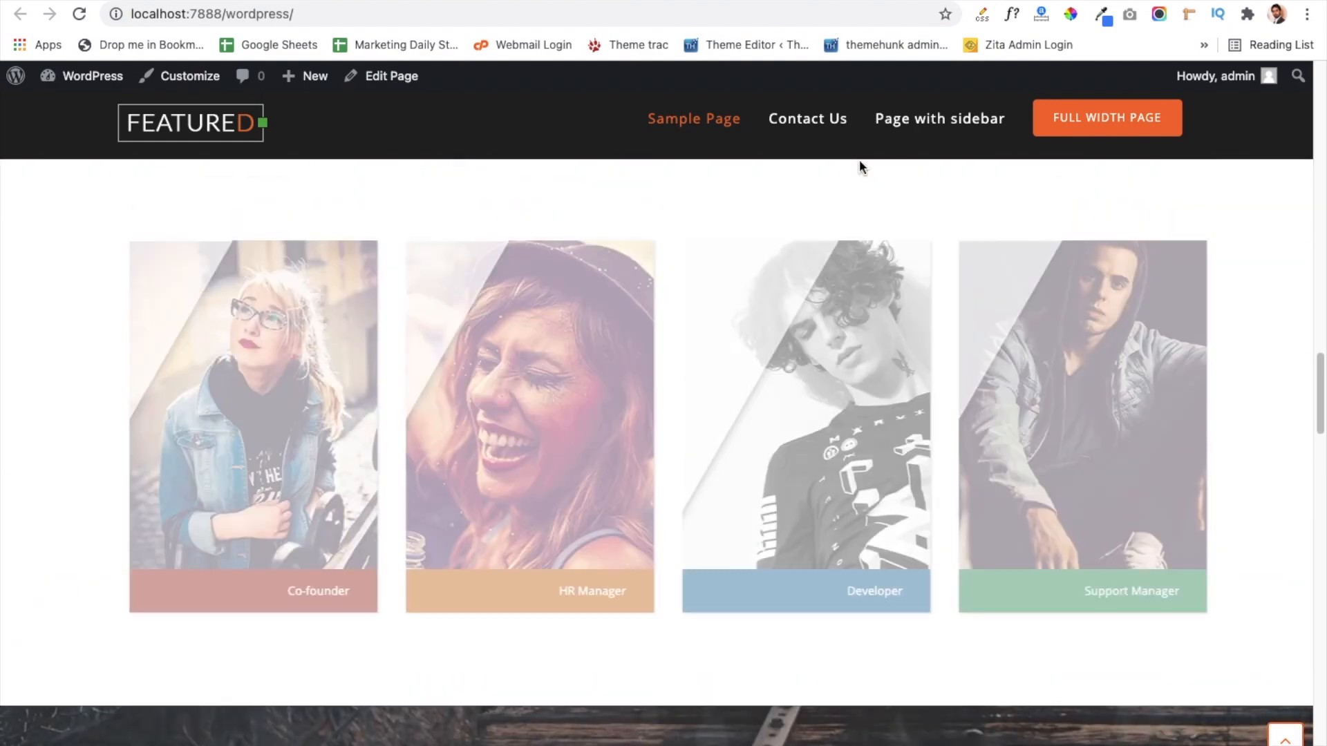
scroll(859, 161, up, 20)
scroll(859, 163, up, 6)
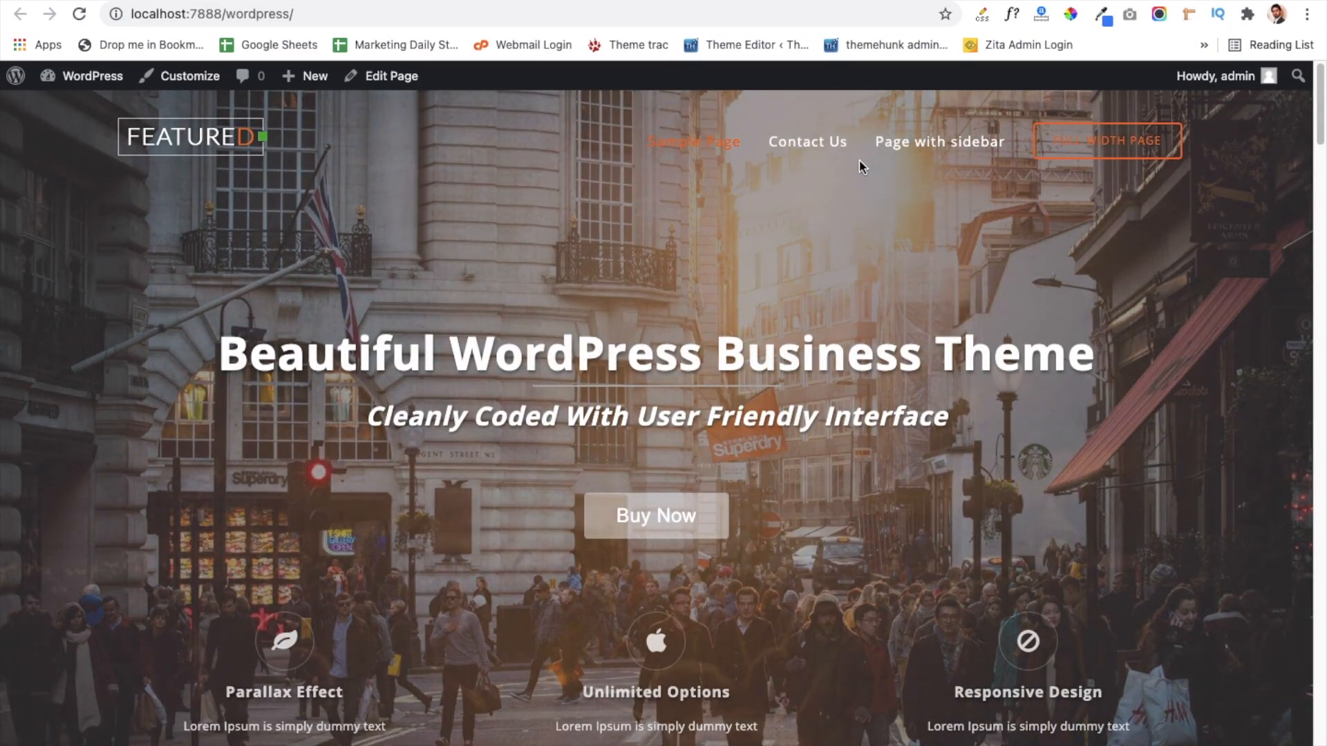